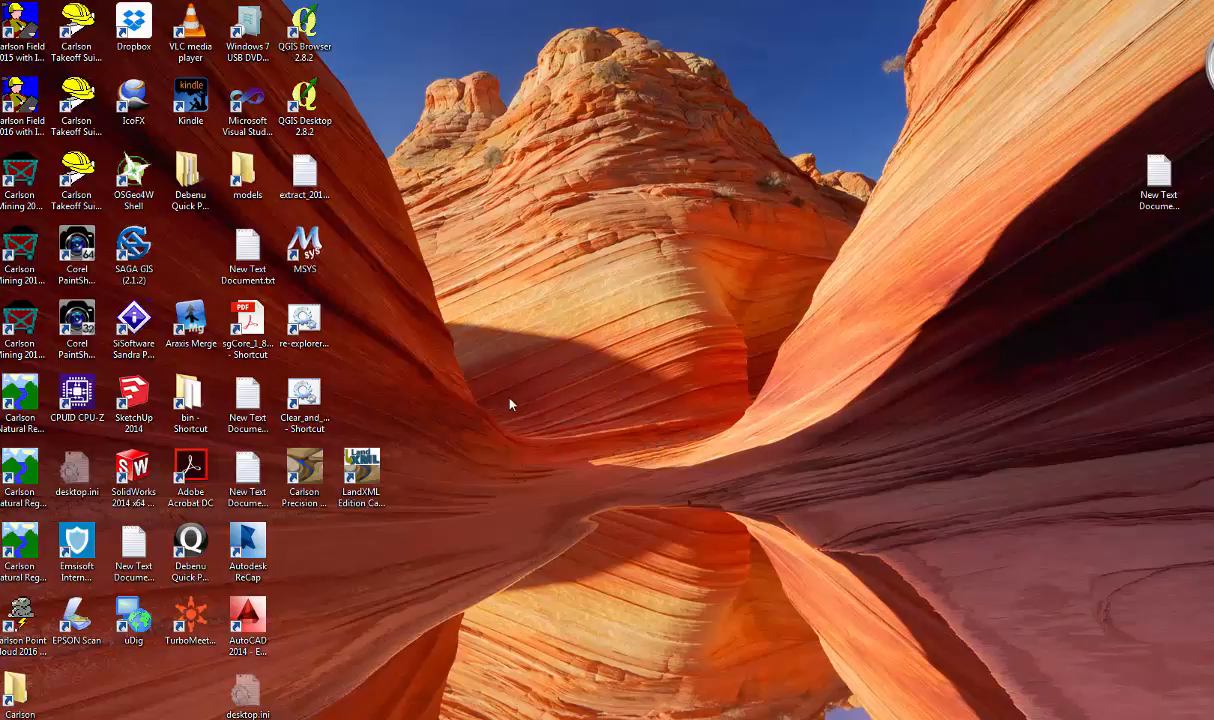
Launch the LandXML Edition of Carlson Precision 3D 2016 from the desktop
left_click(307, 472)
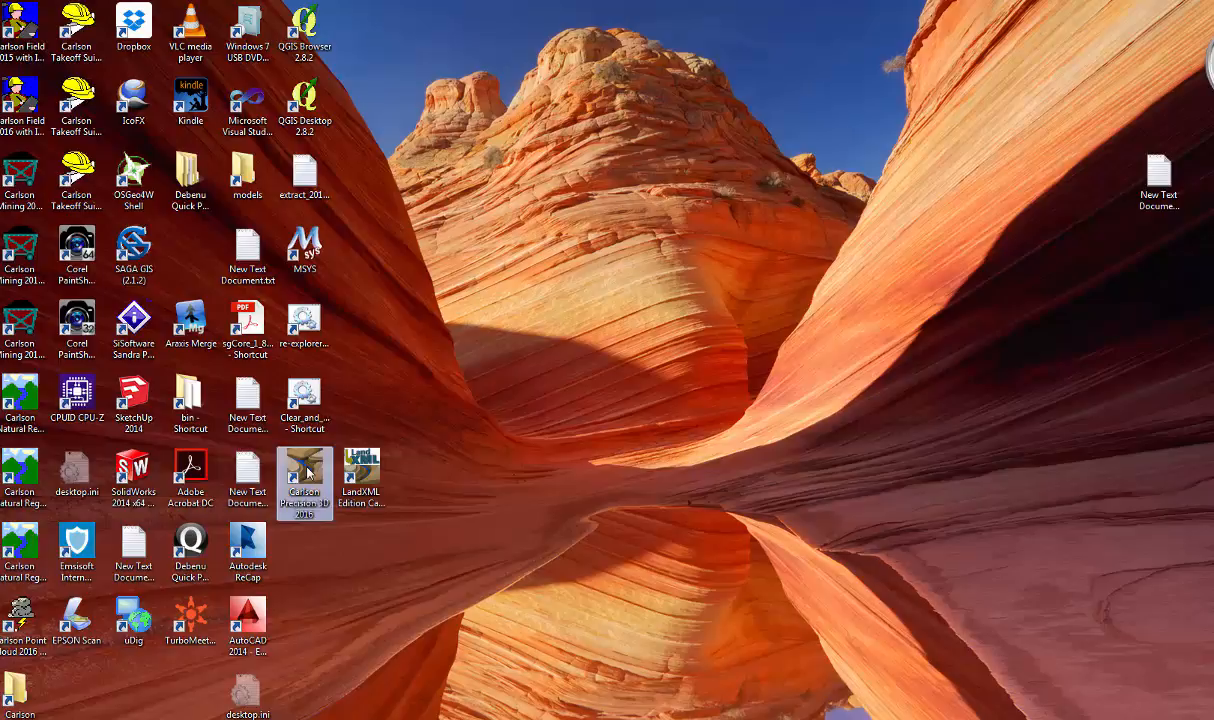
left_click(367, 478)
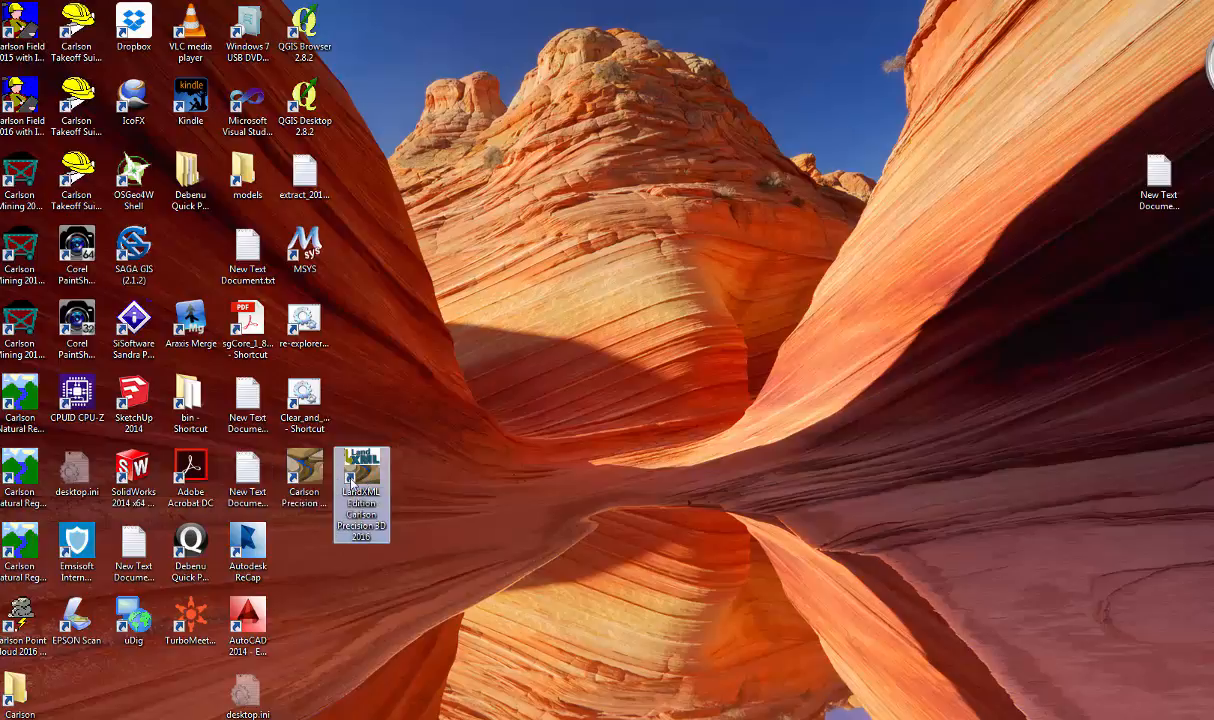
left_click(316, 478)
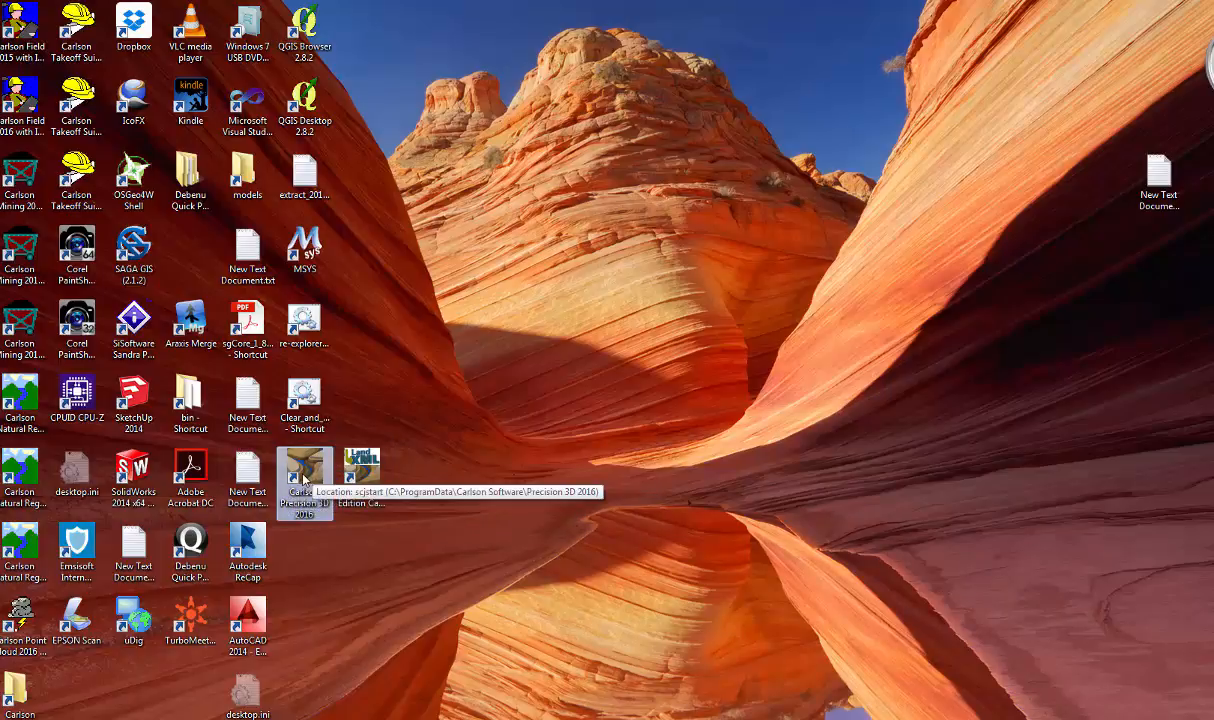
left_click(360, 470)
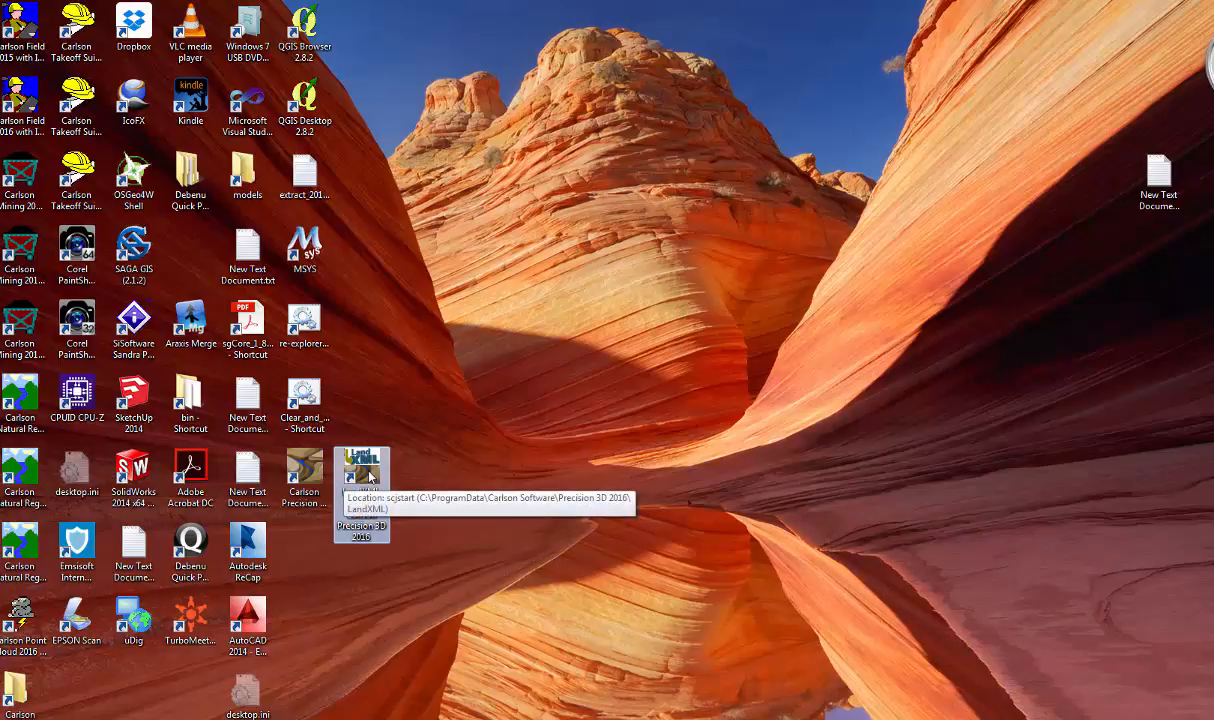
double_click(370, 478)
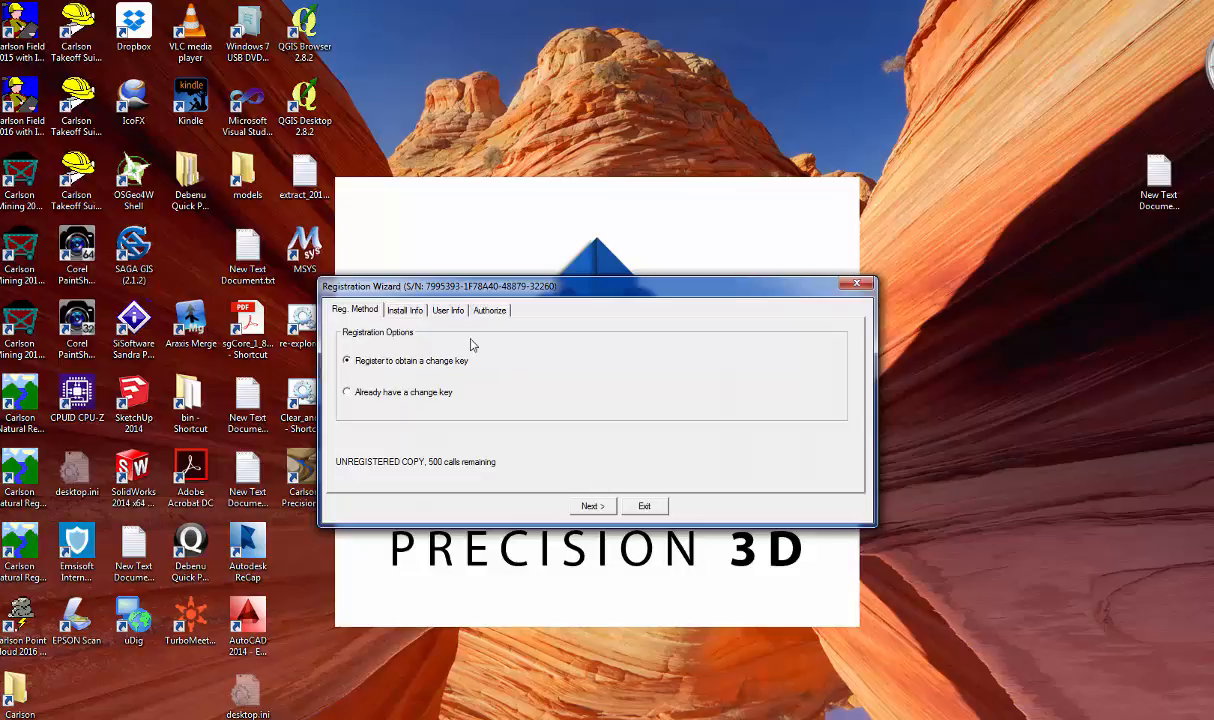
Register online to obtain a change key, giving initial install or maintenance upgrade as the reason, and minimize the registration report
left_click(592, 506)
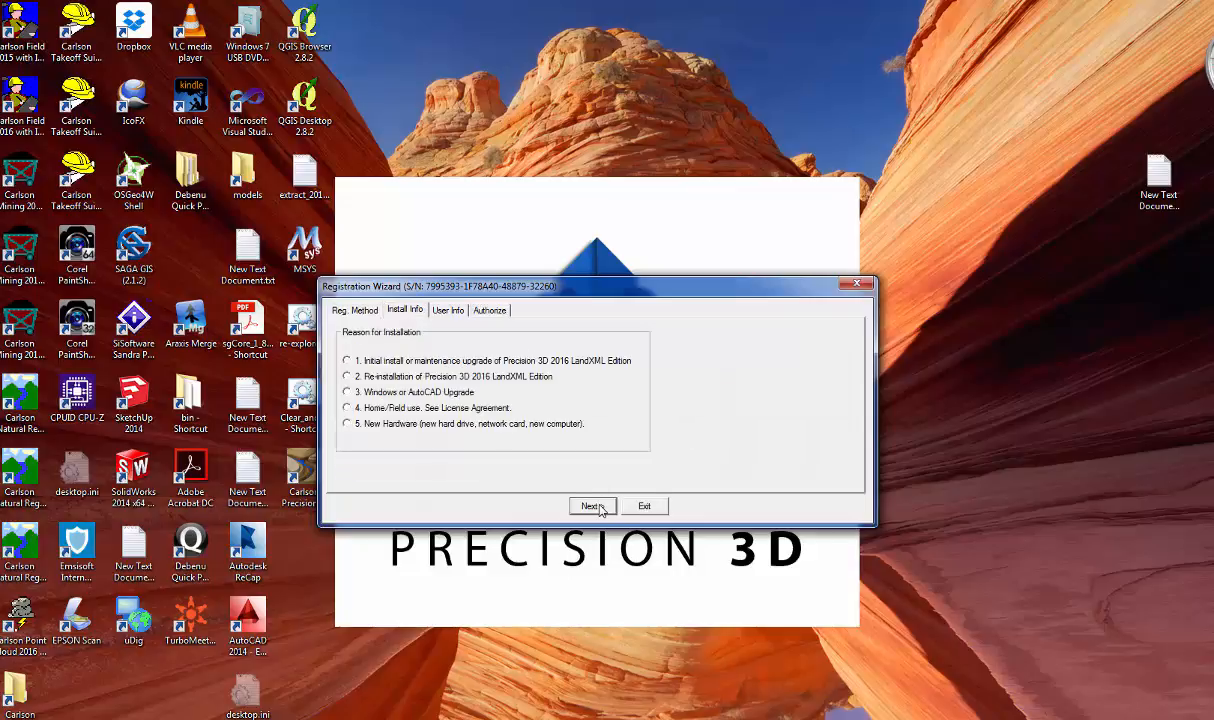
left_click(393, 350)
left_click(587, 506)
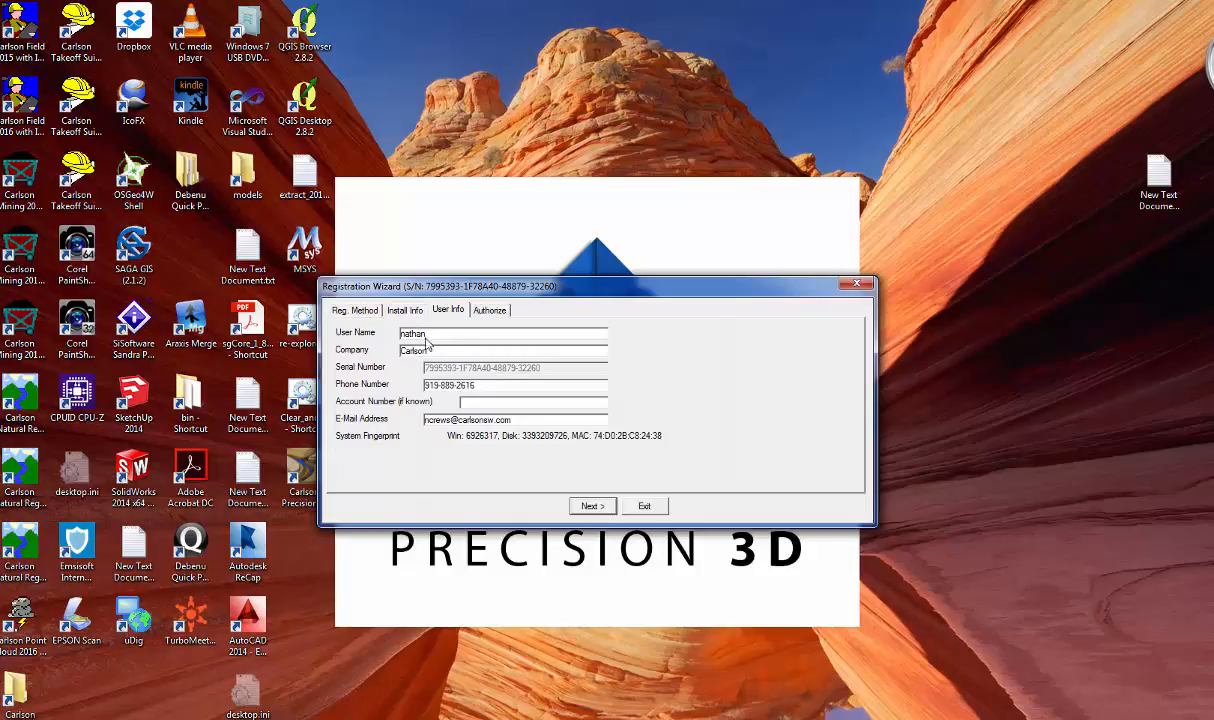
left_click(592, 506)
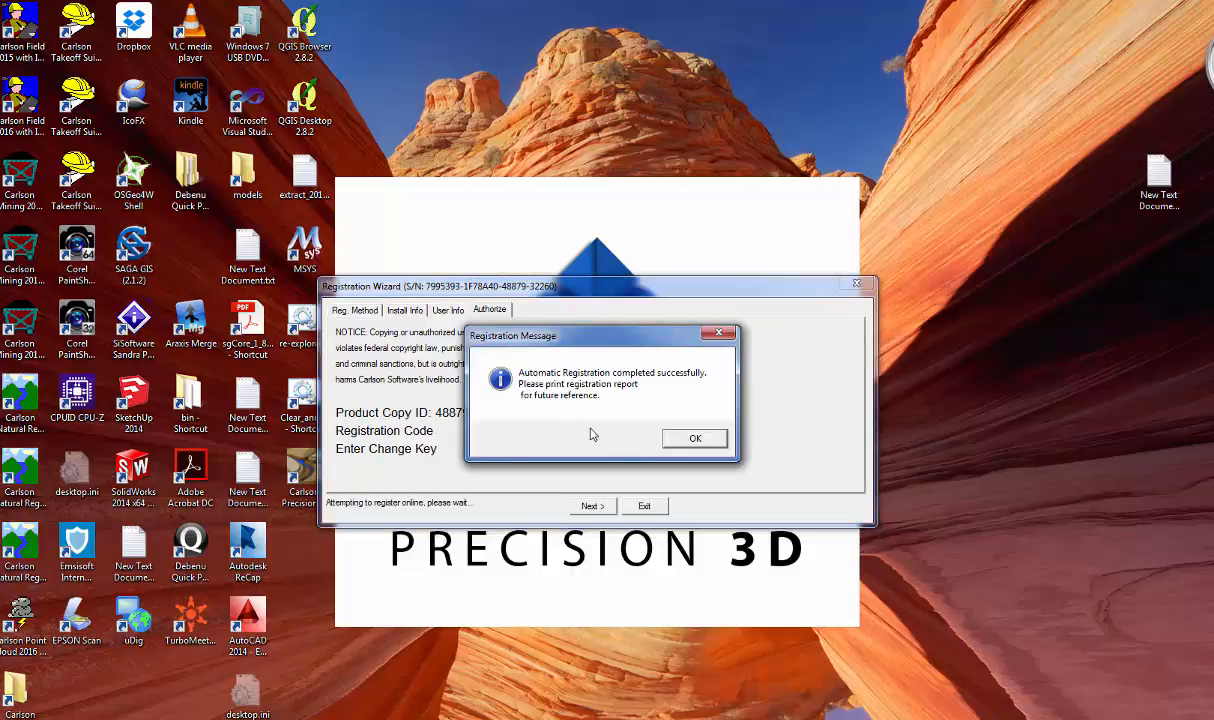
left_click(694, 440)
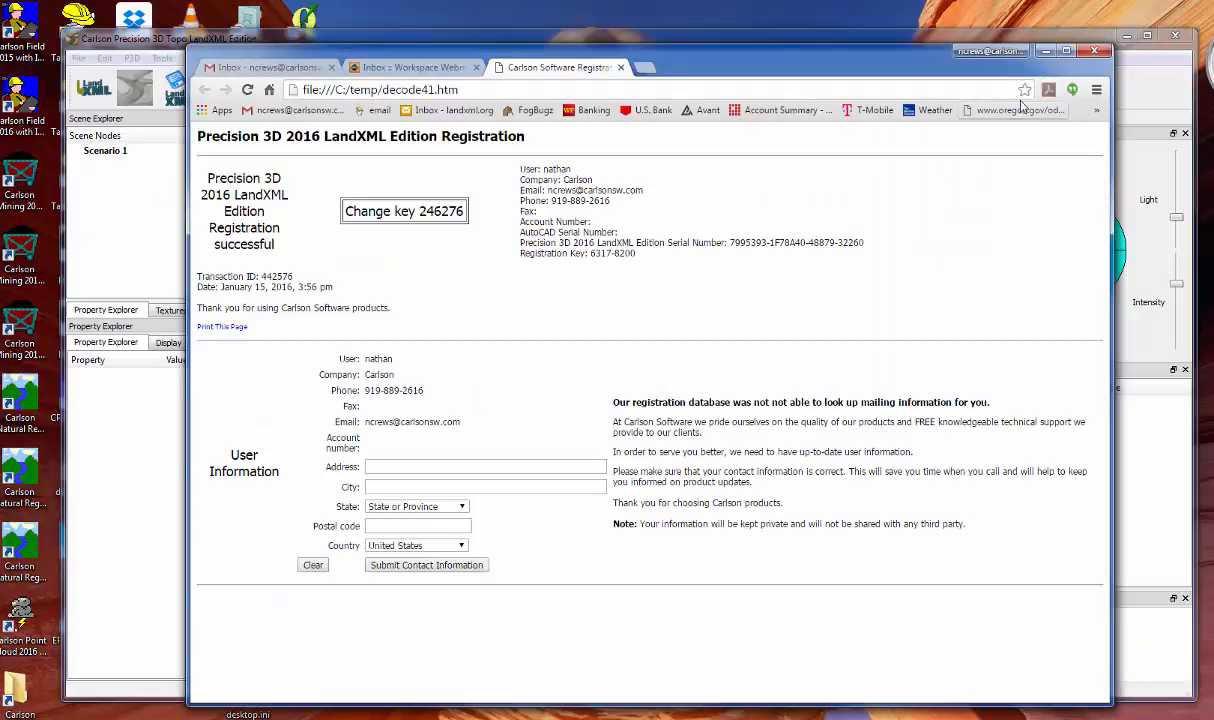
left_click(1043, 51)
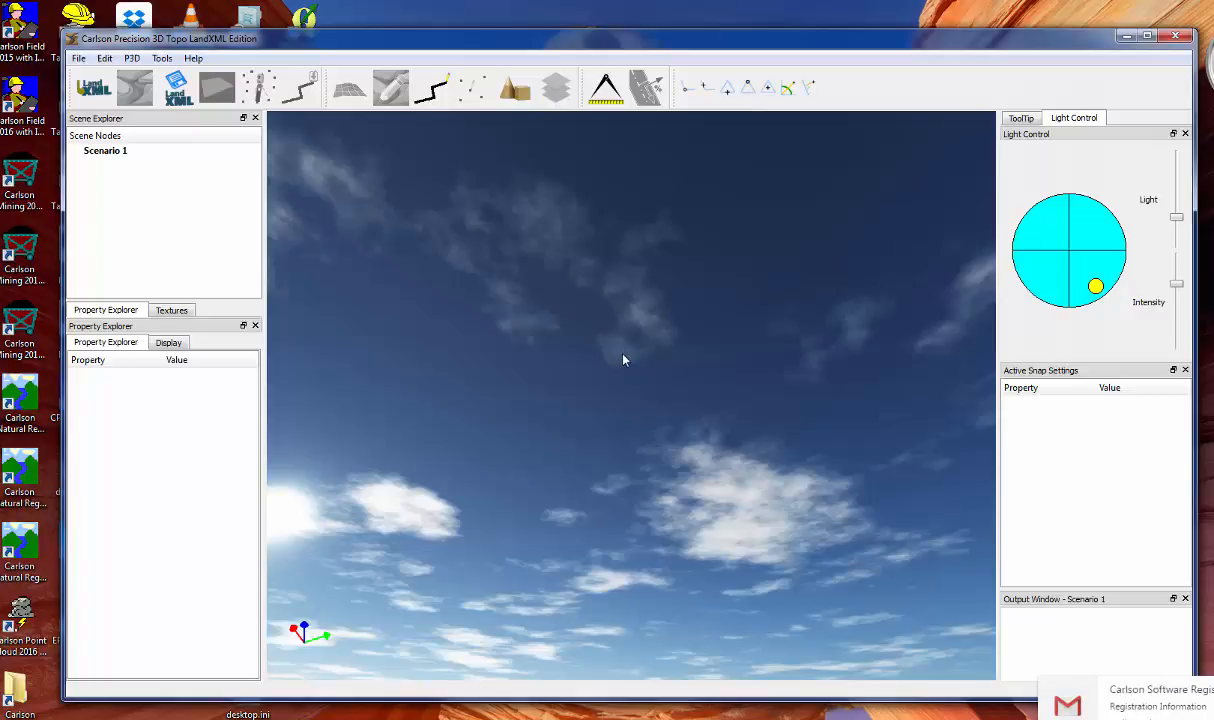
middle_click_drag(623, 357, 622, 367)
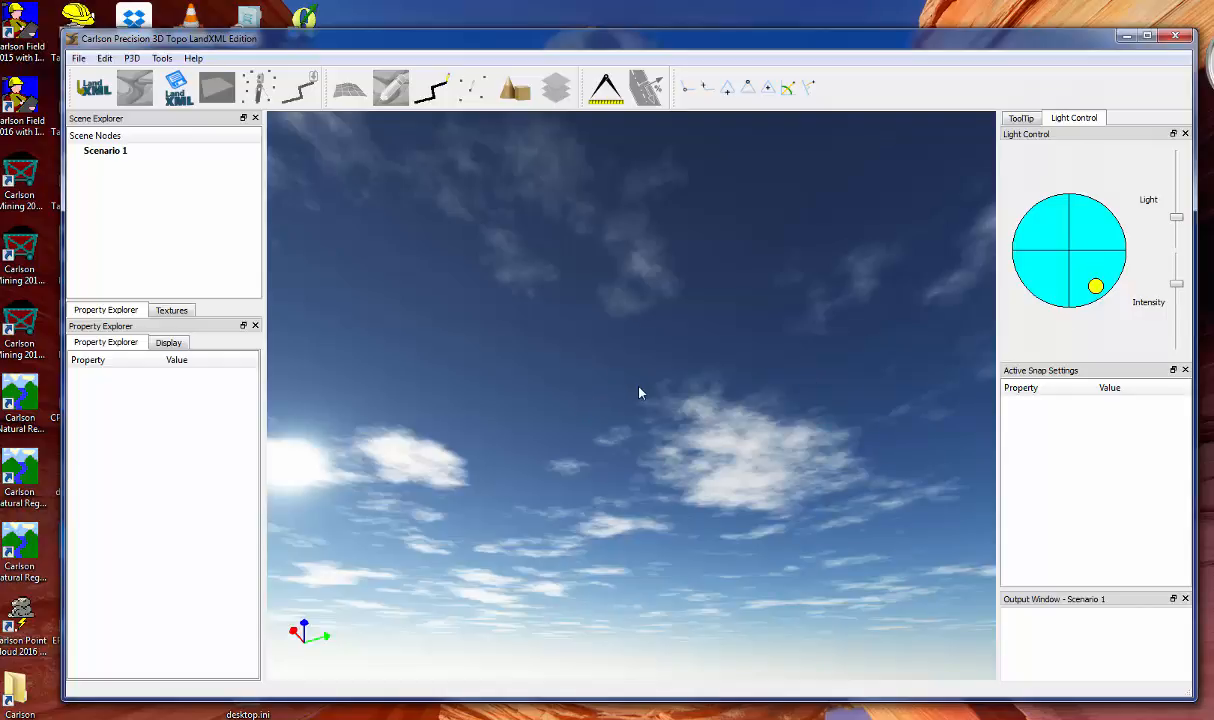
left_click_drag(640, 394, 695, 453)
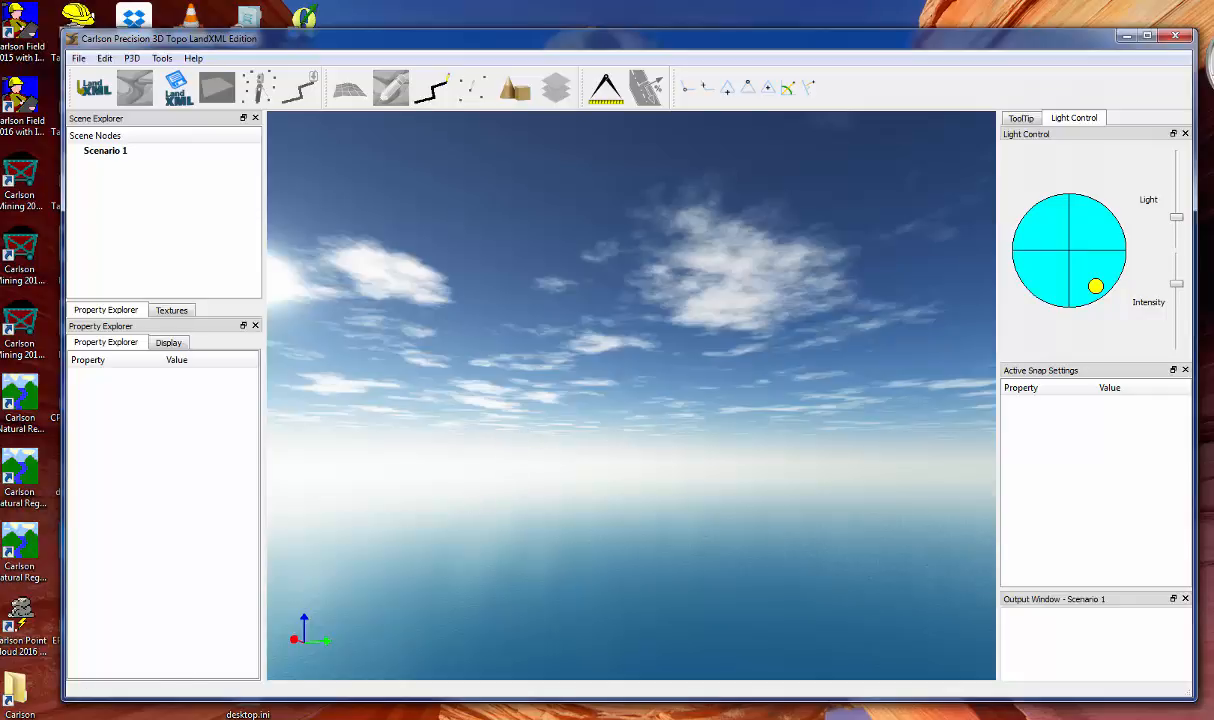
Switch to the LandXML folder in Windows Explorer and display its files as extra large icons
key("alt+Tab")
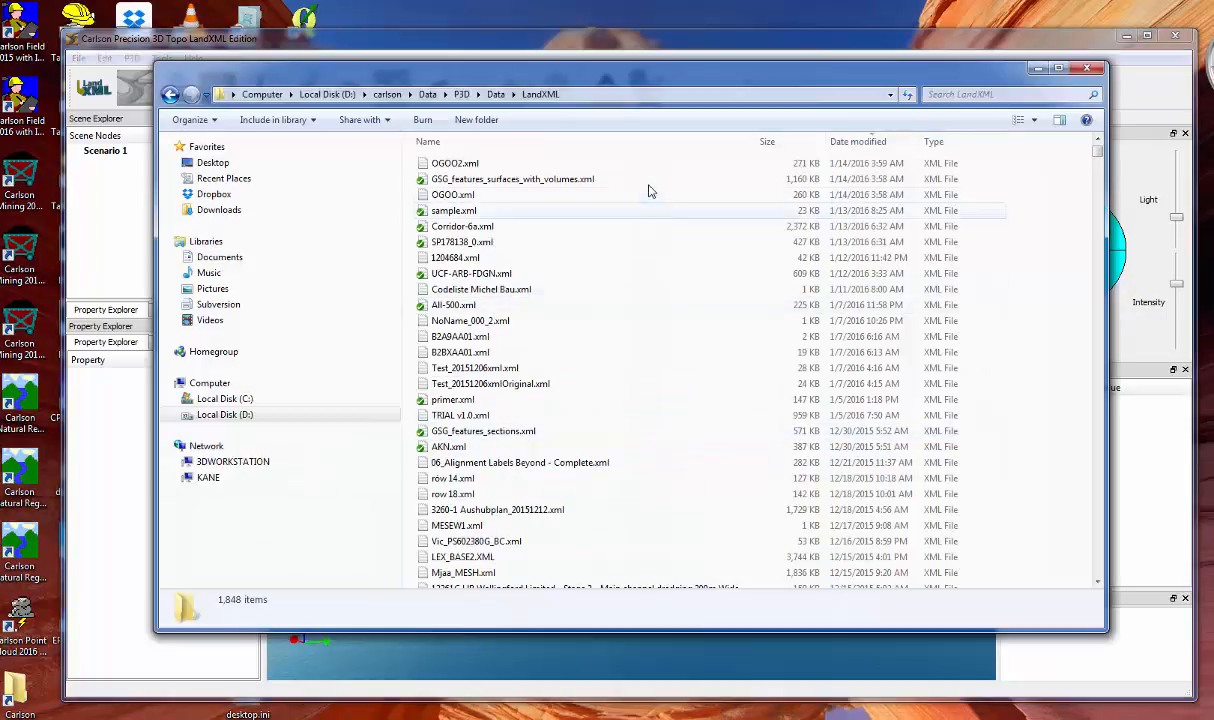
left_click(1036, 121)
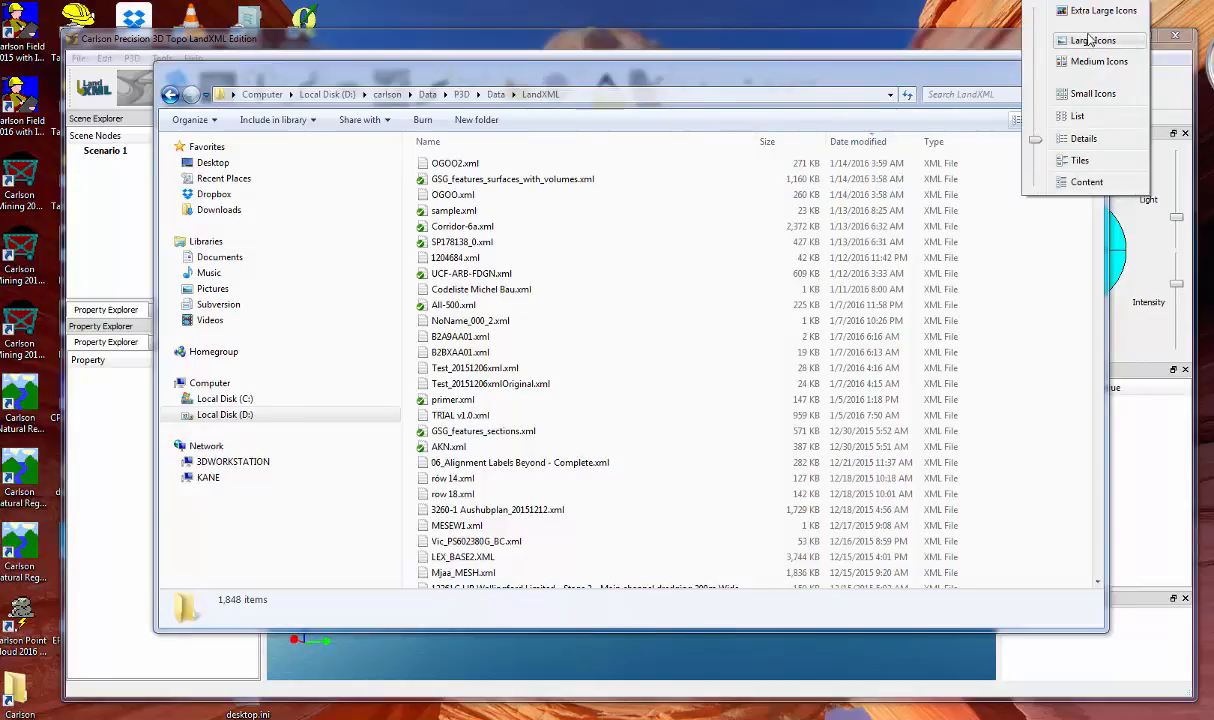
left_click(1035, 14)
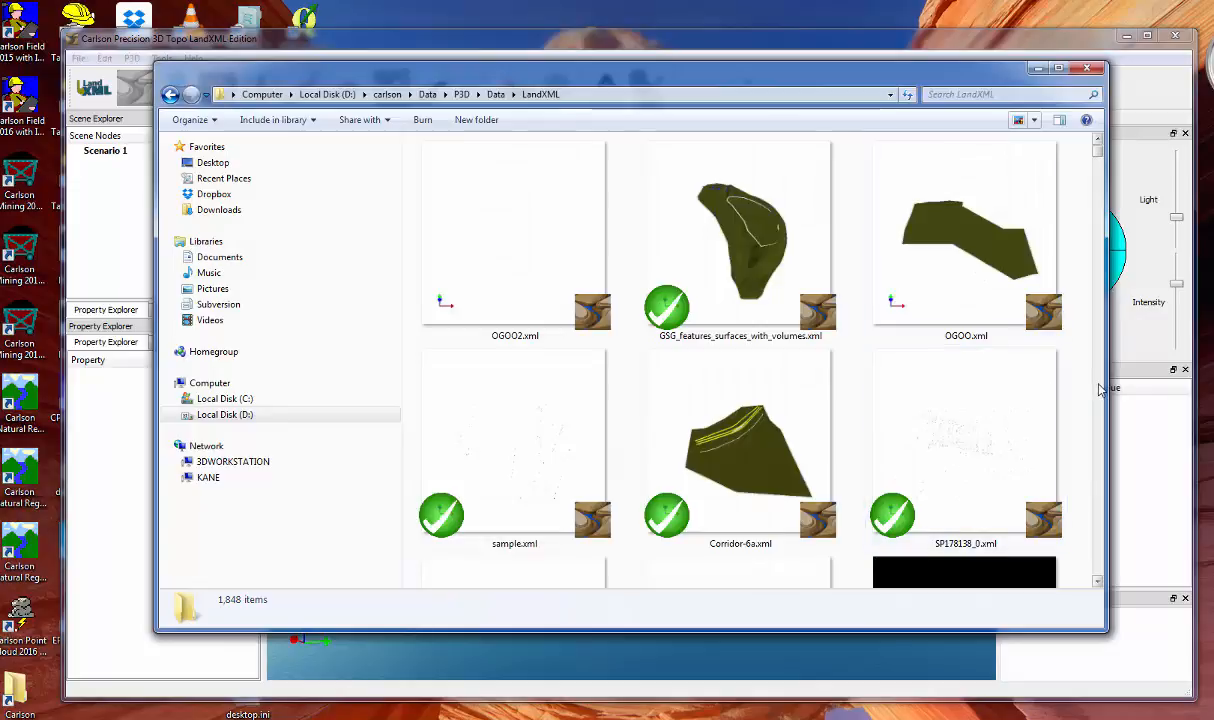
Examine the extra large preview thumbnails of the XML files in the LandXML folder
scroll(1097, 393, "down", 3)
scroll(1100, 358, "down", 6)
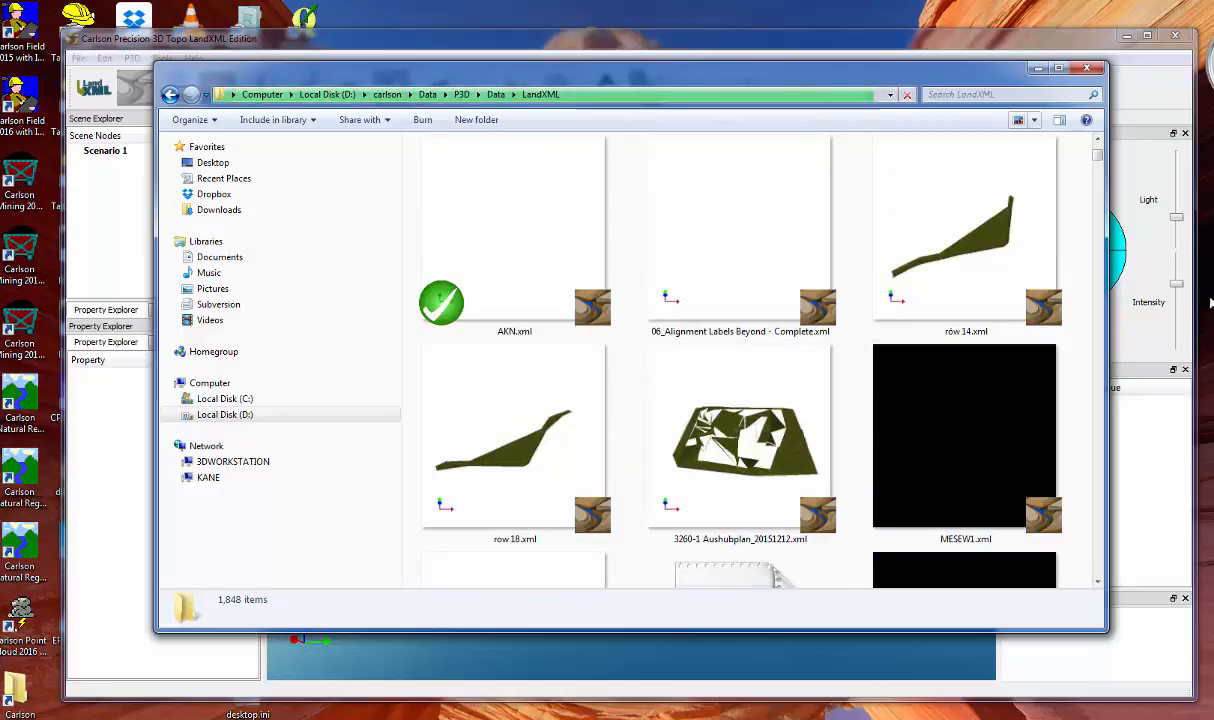
scroll(1098, 443, "down", 2)
scroll(1098, 443, "down", 2)
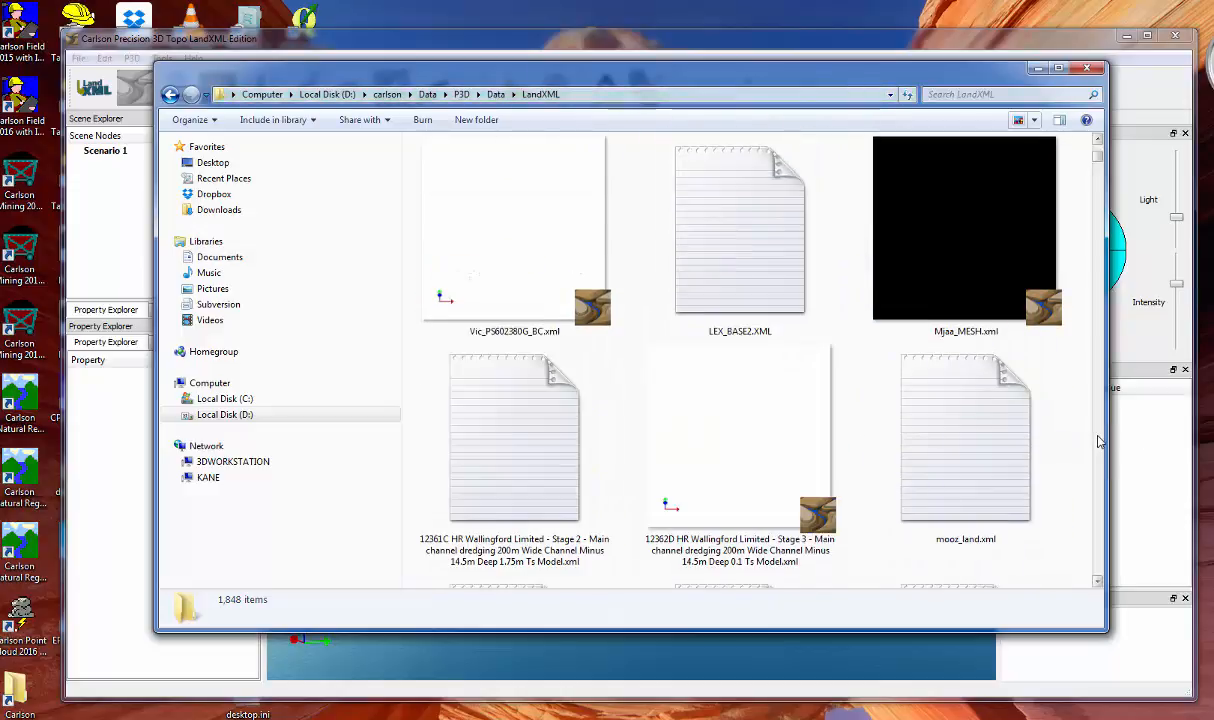
scroll(1098, 443, "down", 2)
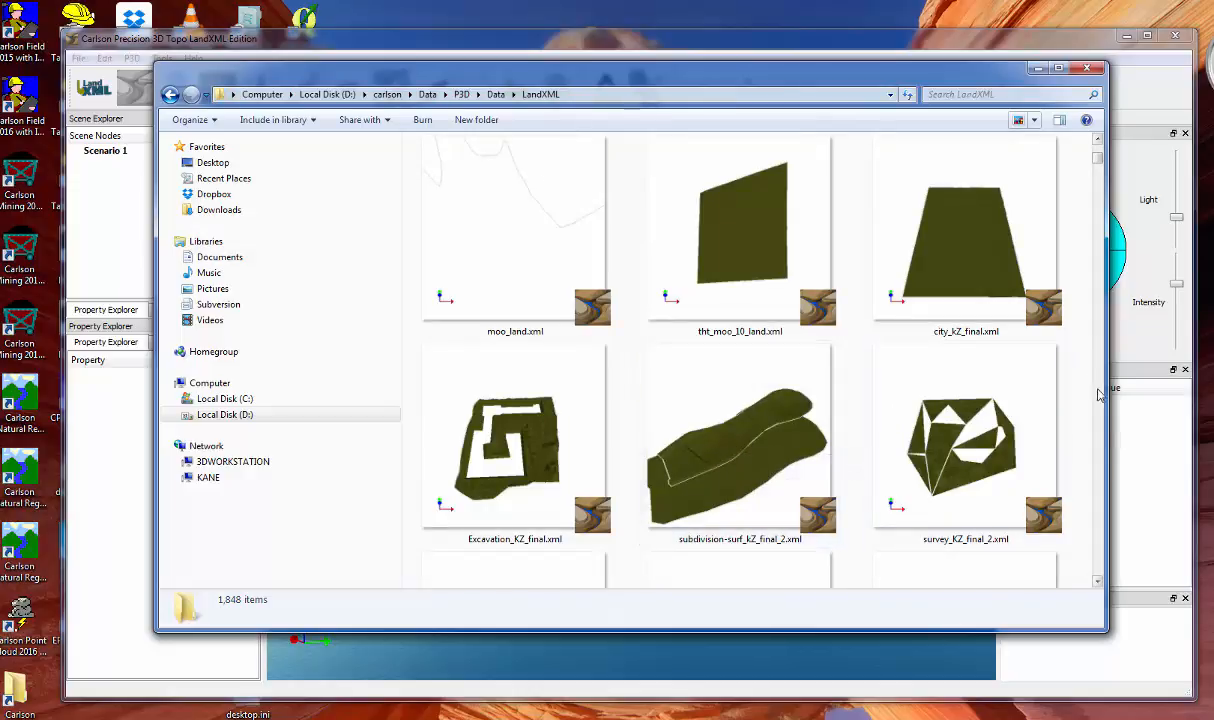
scroll(1100, 396, "down", 5)
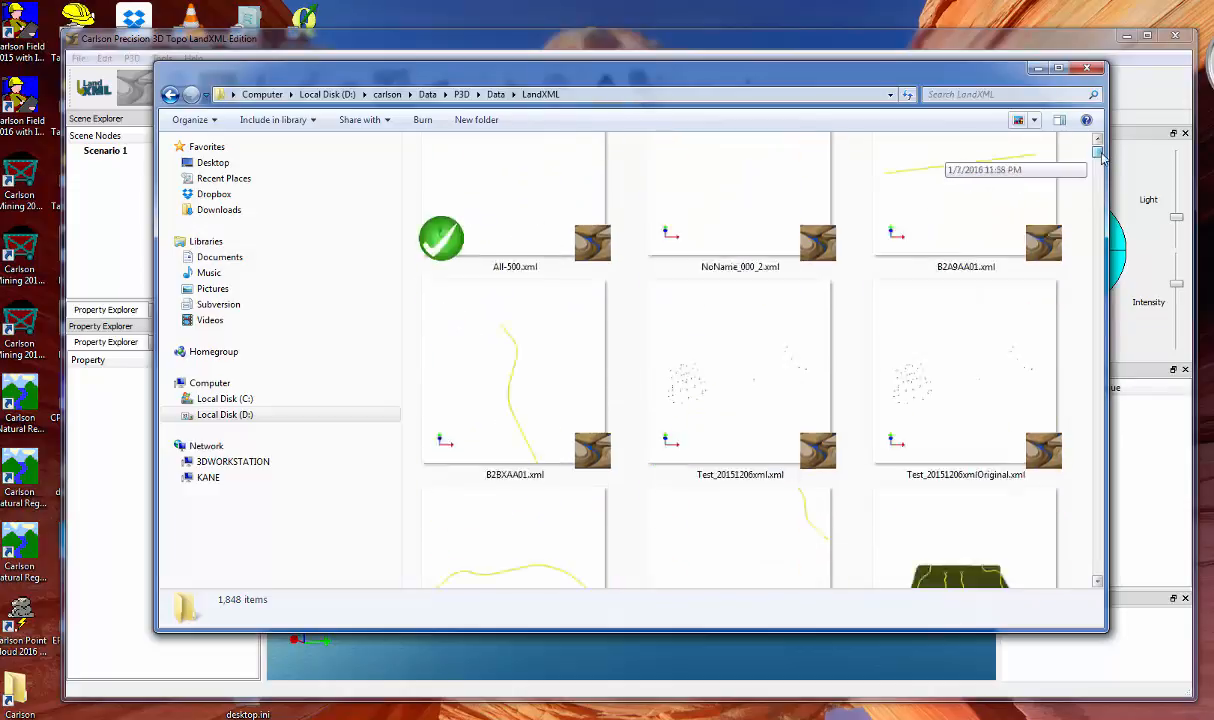
scroll(1090, 176, "up", 5)
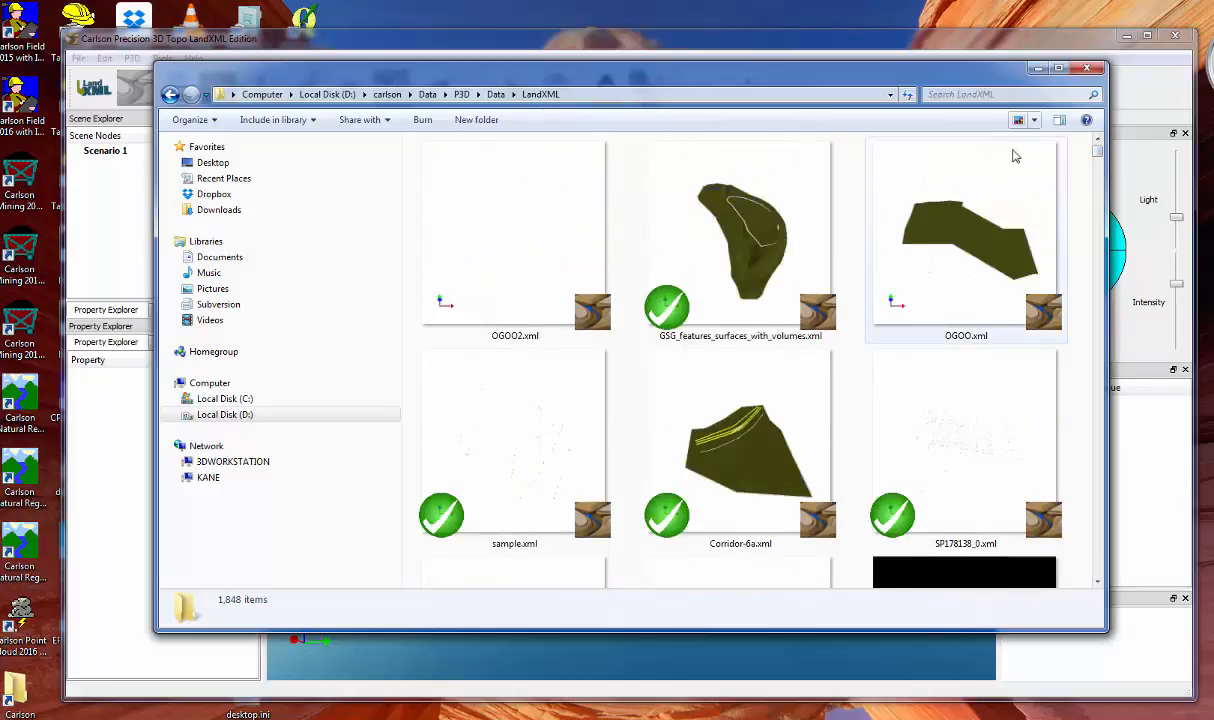
Display the LandXML folder's files as large icons and look through their preview thumbnails
left_click(1036, 124)
left_click(1075, 168)
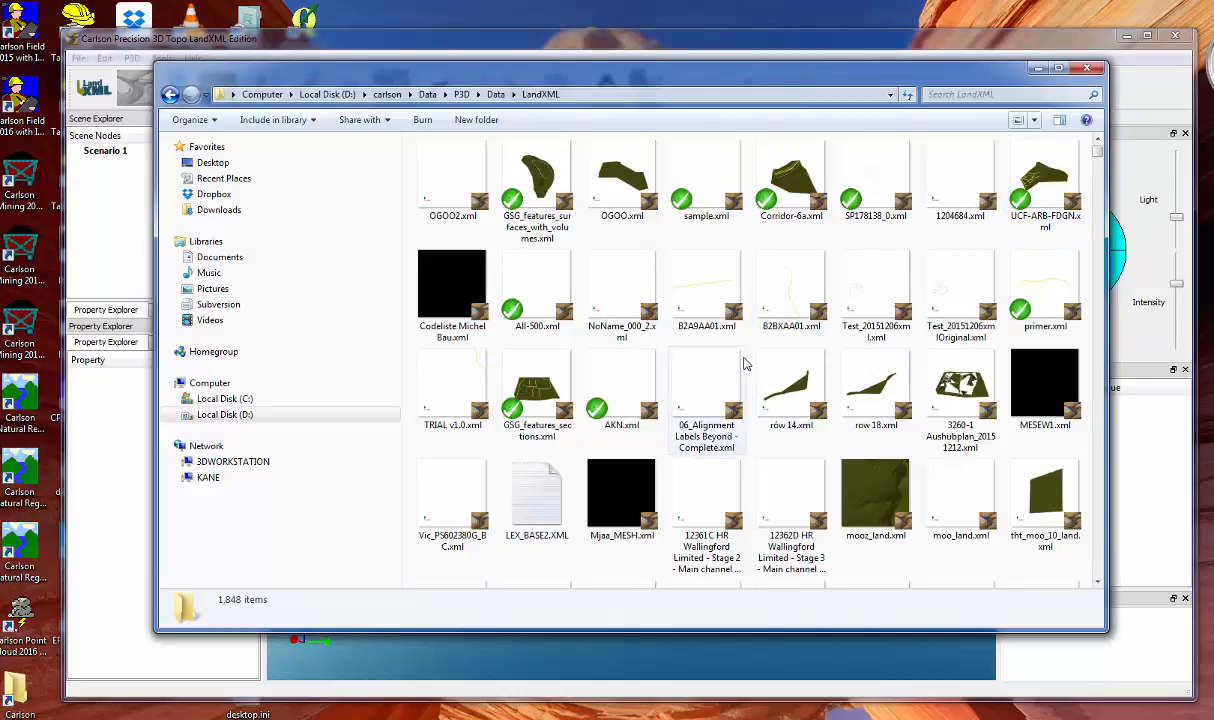
scroll(1069, 567, "down", 5)
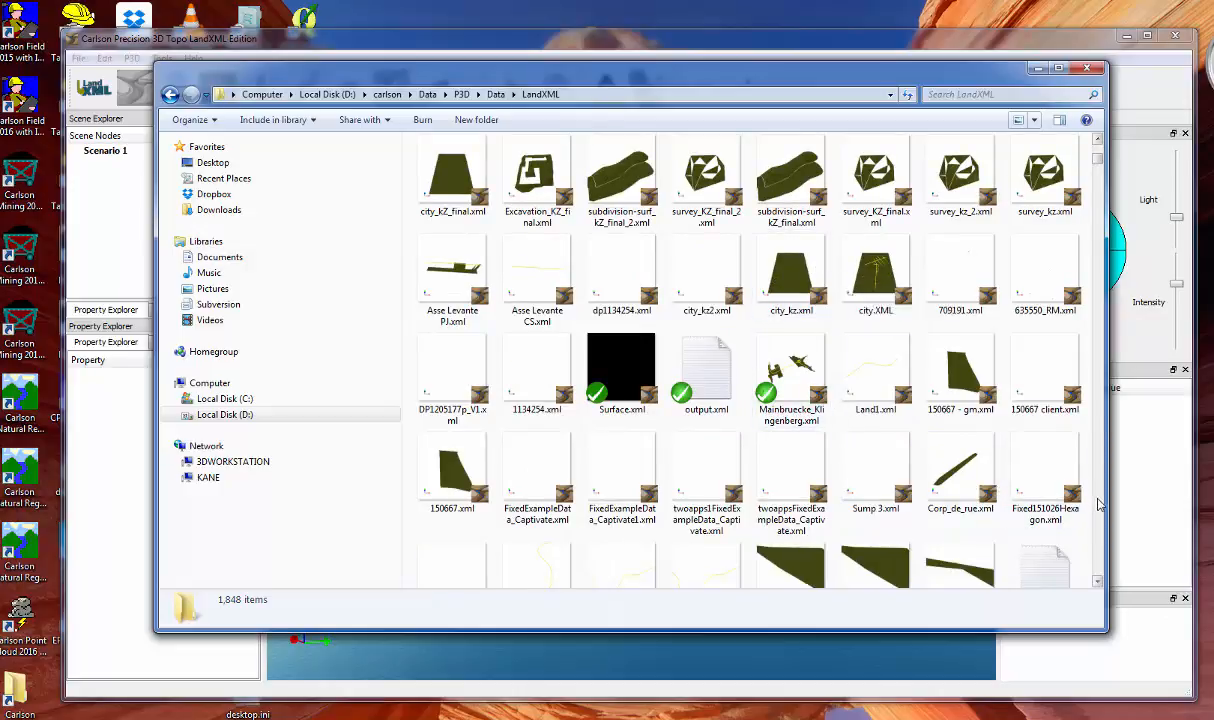
scroll(1098, 505, "down", 5)
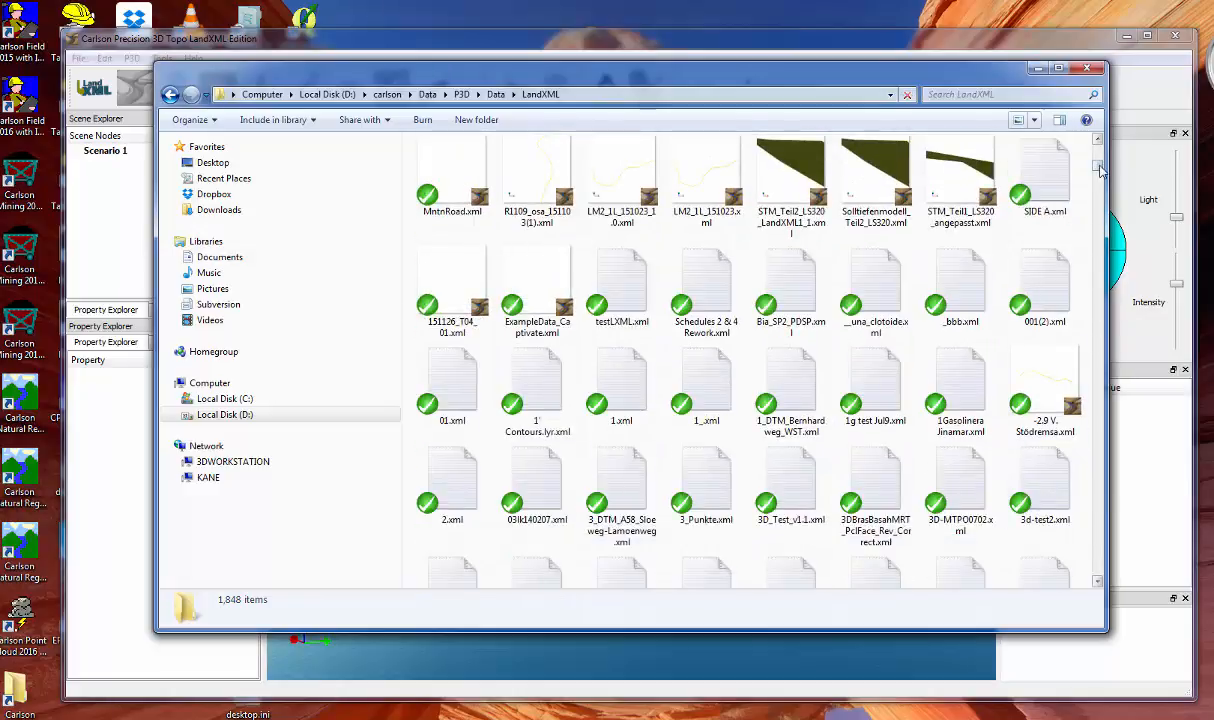
left_click_drag(1099, 170, 1099, 160)
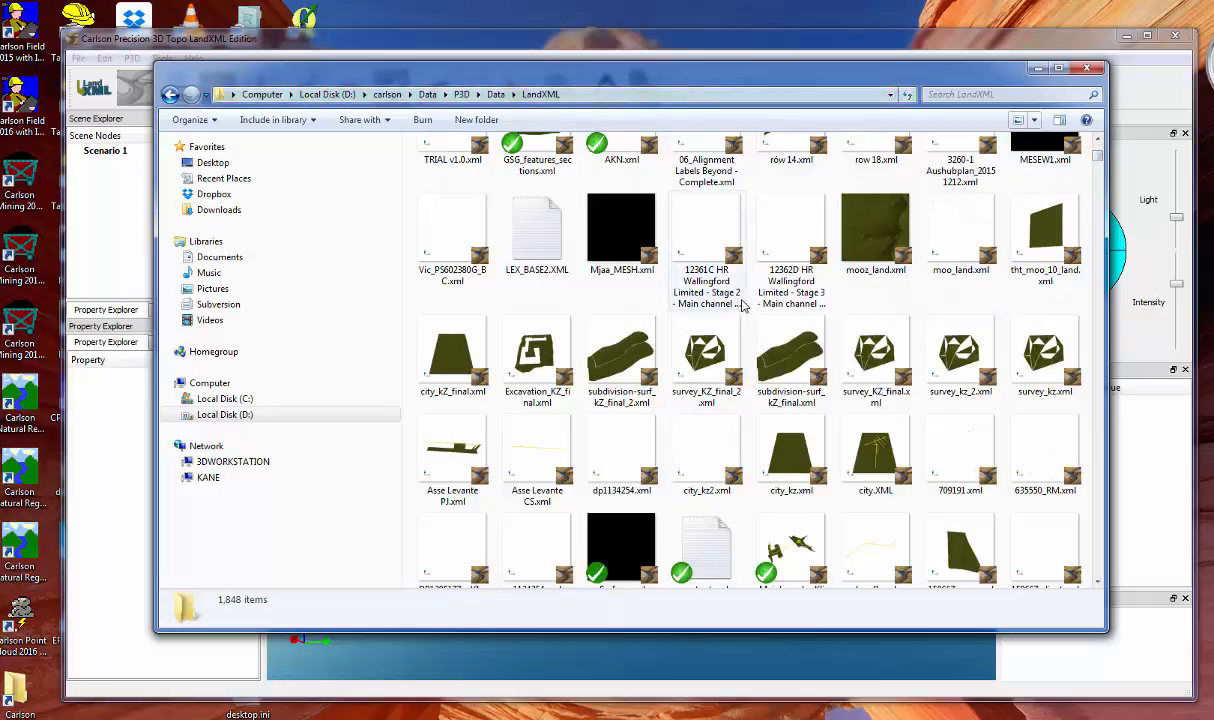
left_click(1097, 582)
left_click(1097, 582)
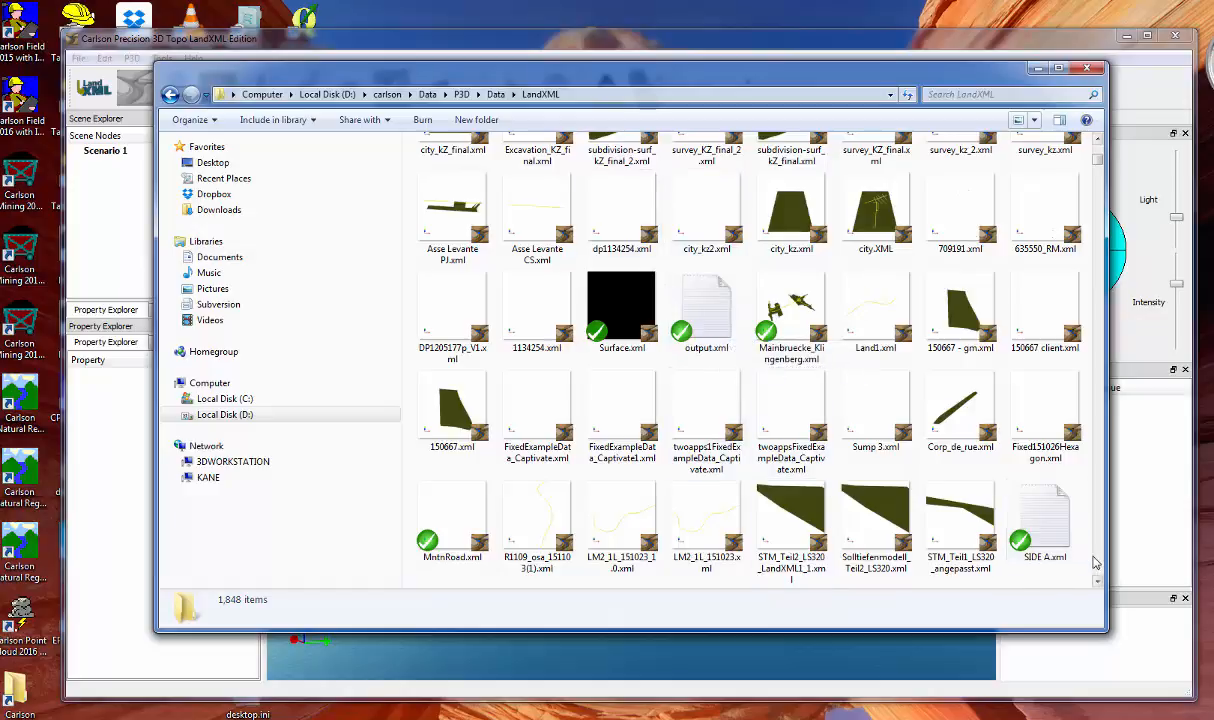
scroll(1096, 558, "down", 3)
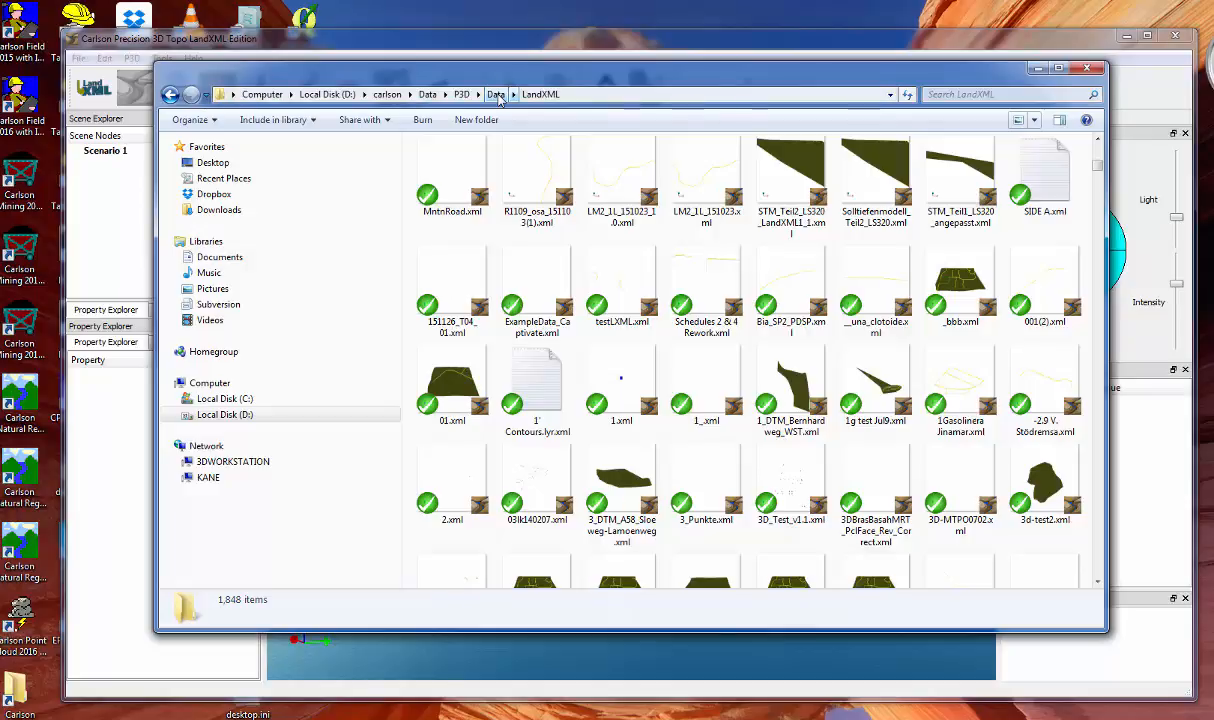
Go up to the Data folder and open its LandXML-2.0 subfolder
left_click(497, 94)
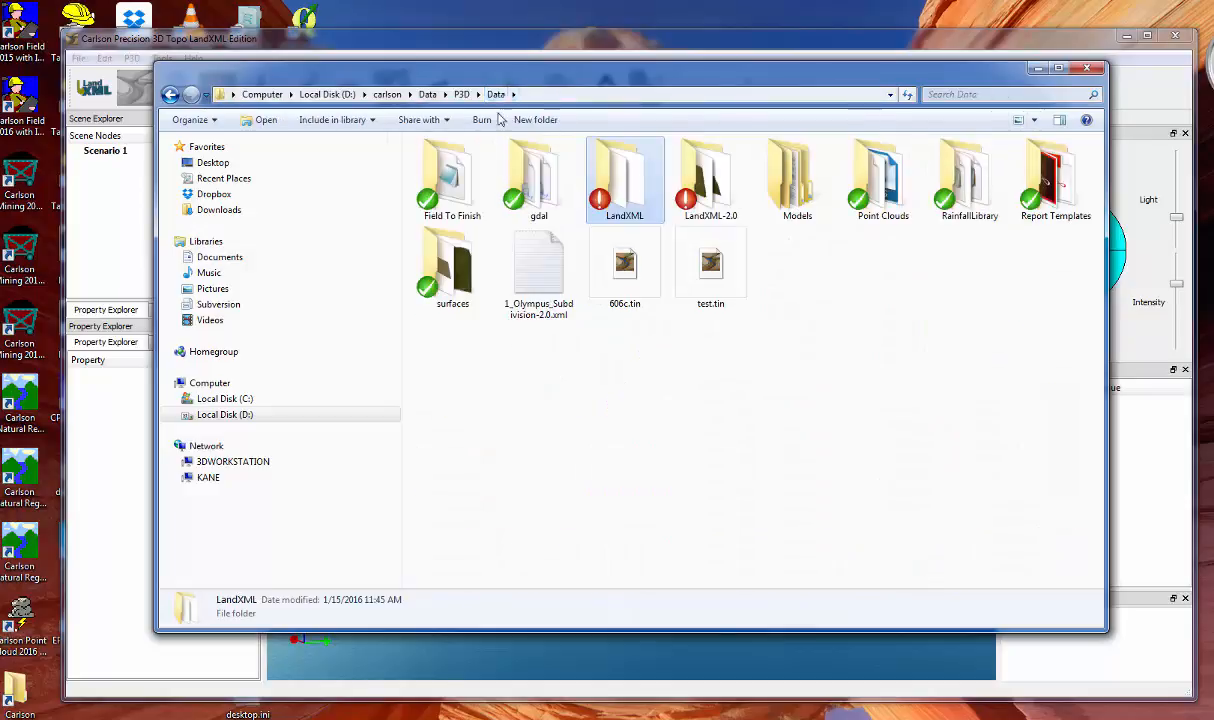
left_click(700, 183)
double_click(700, 183)
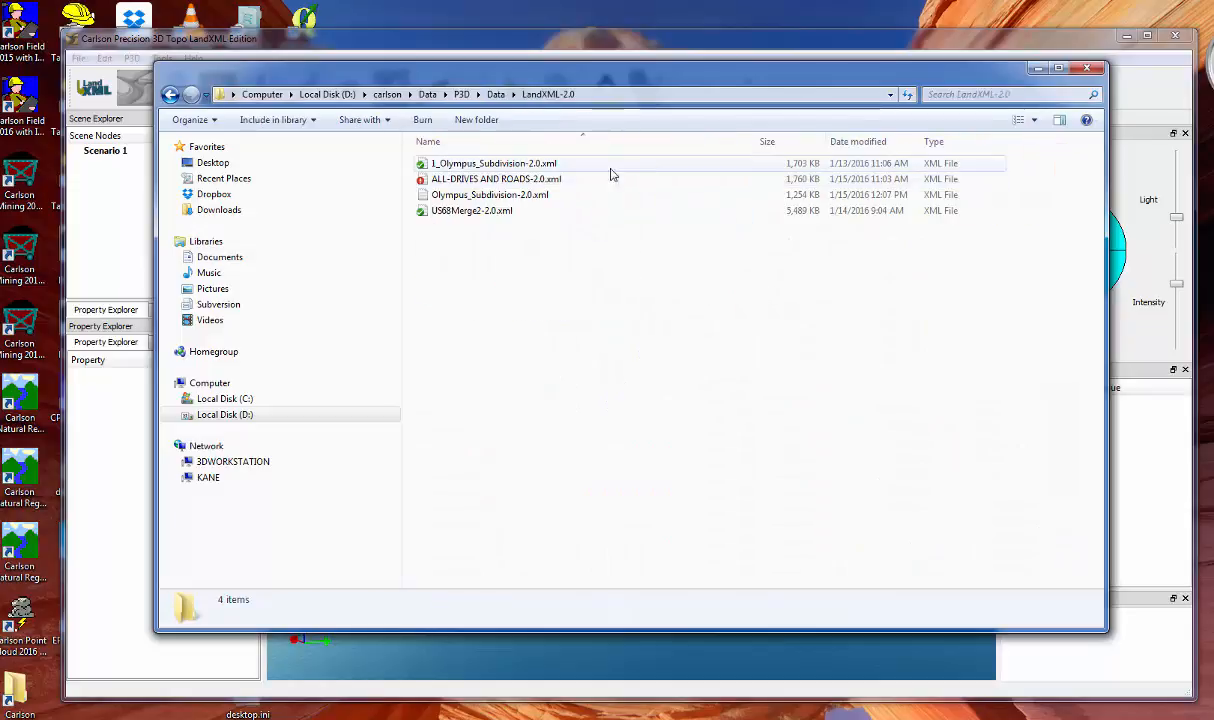
Display the LandXML-2.0 files as extra large icons to preview their surfaces
left_click(1033, 120)
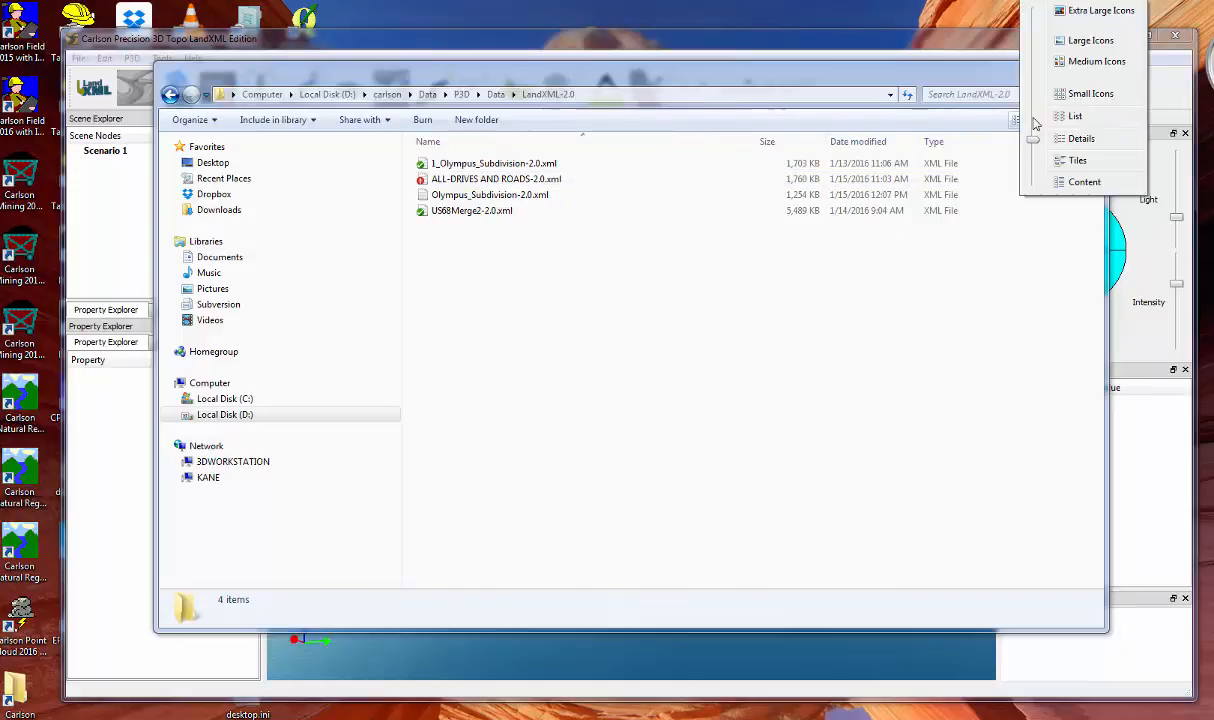
left_click(1088, 42)
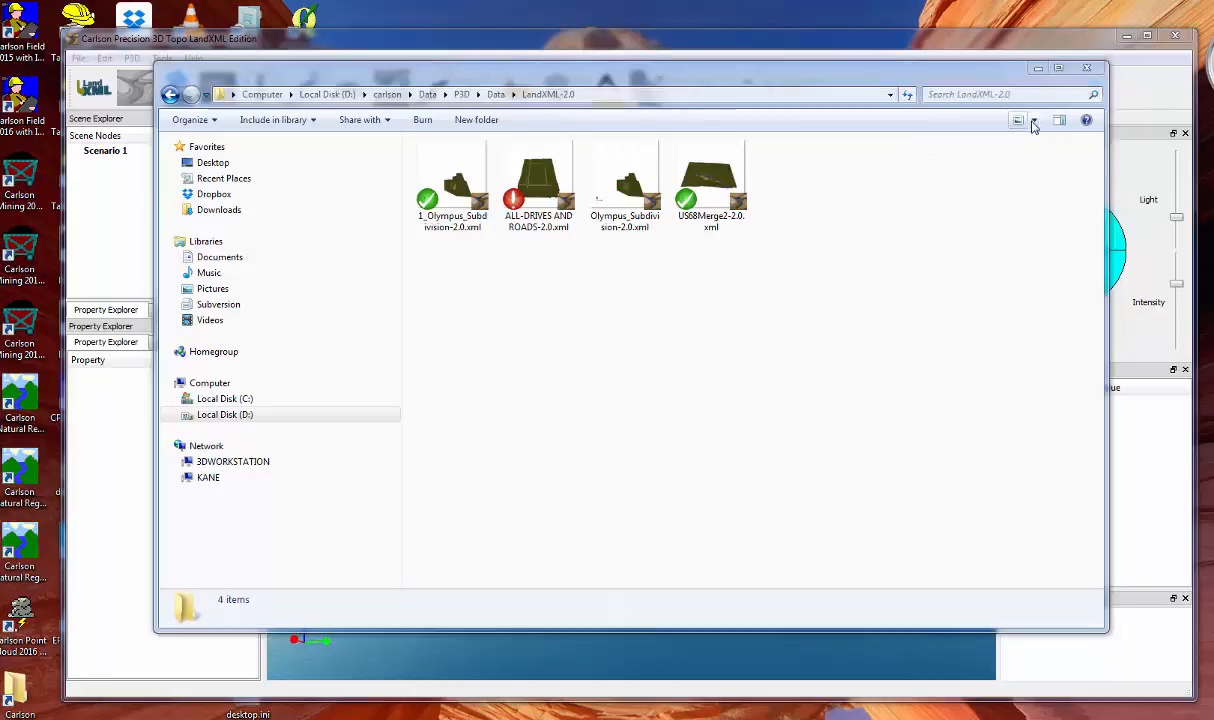
left_click(1032, 119)
left_click(1080, 93)
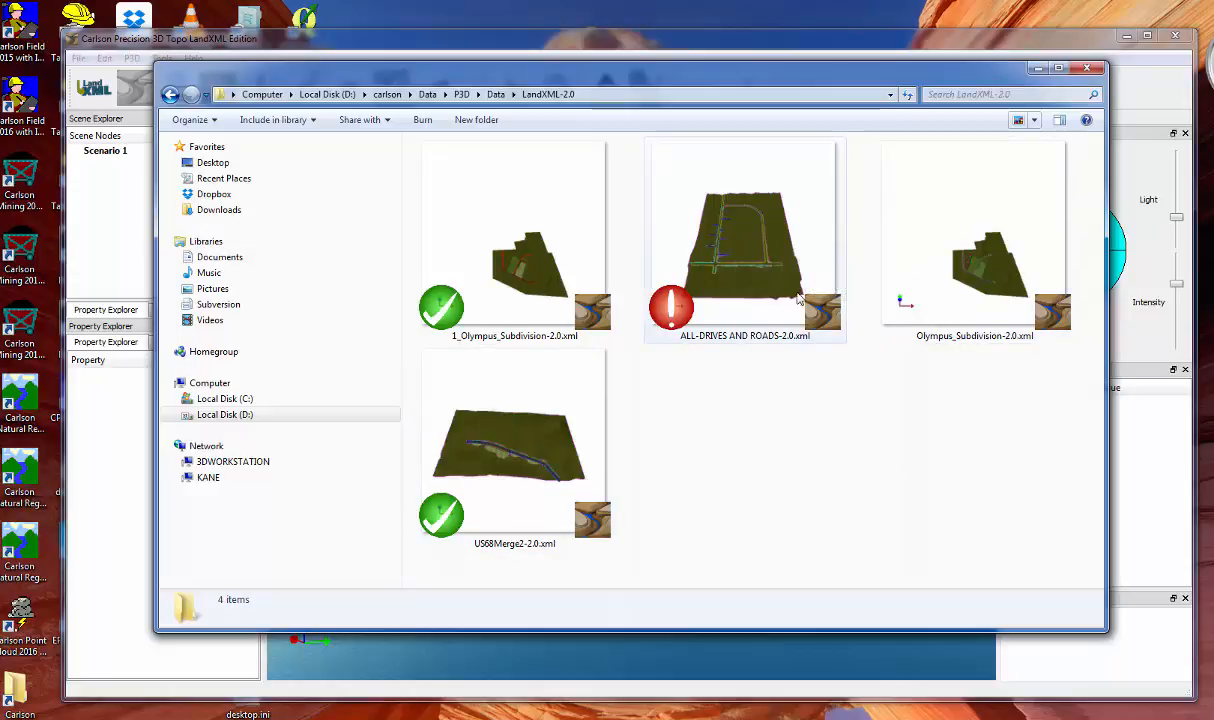
left_click(1035, 122)
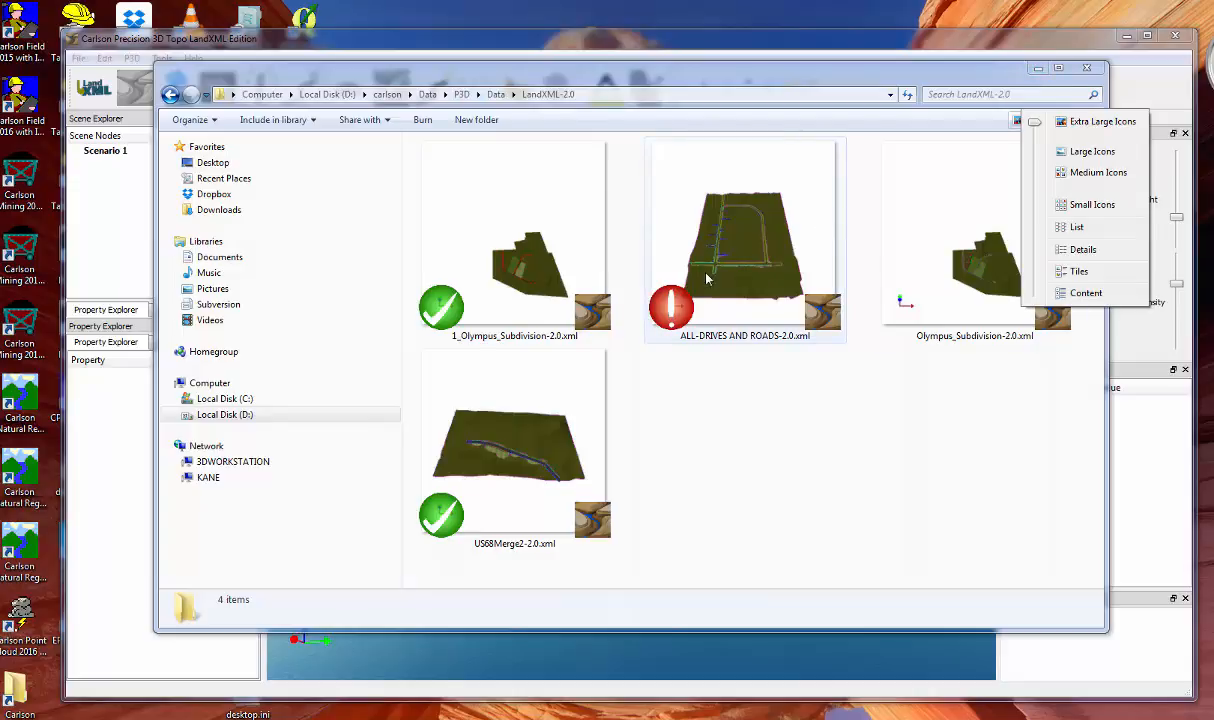
left_click(572, 287)
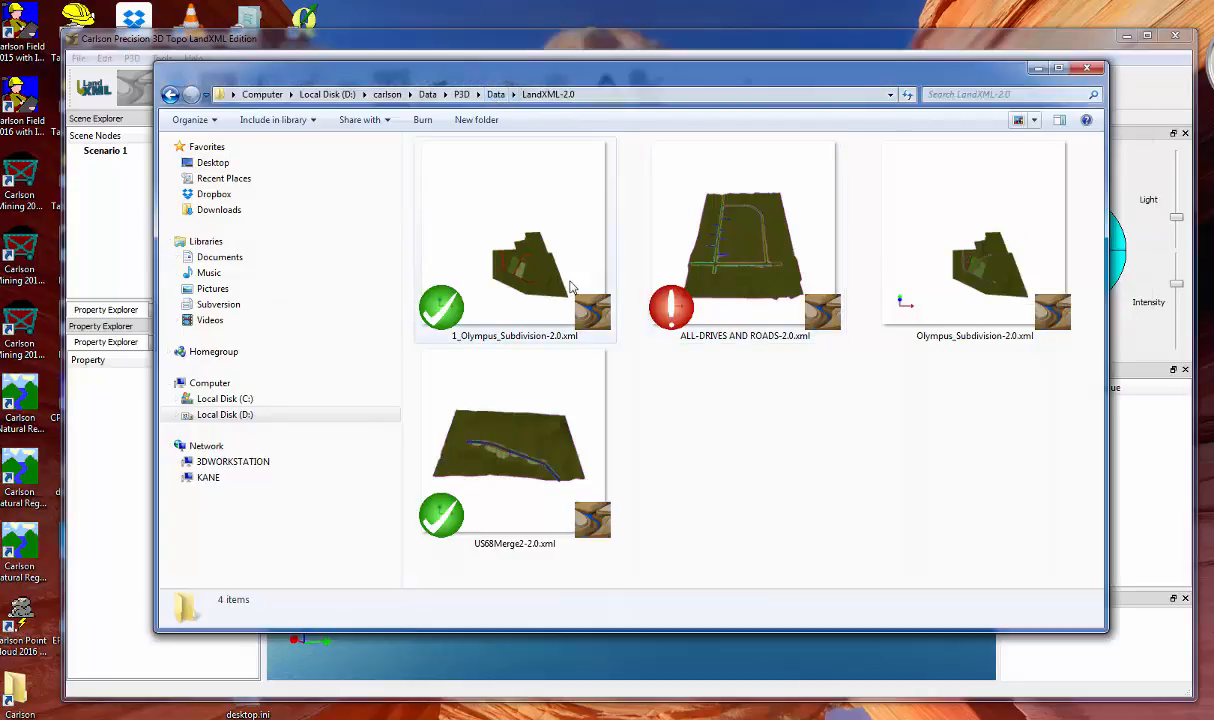
Return to the Data folder and reopen the LandXML folder
left_click(495, 94)
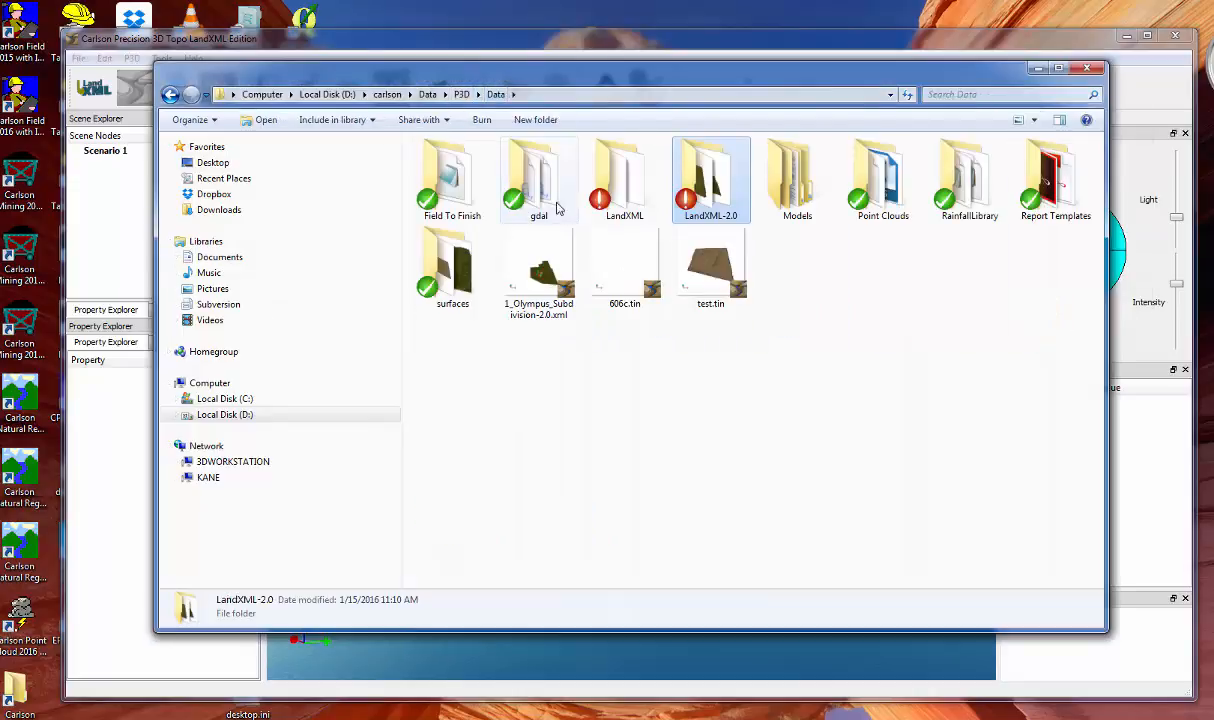
double_click(618, 185)
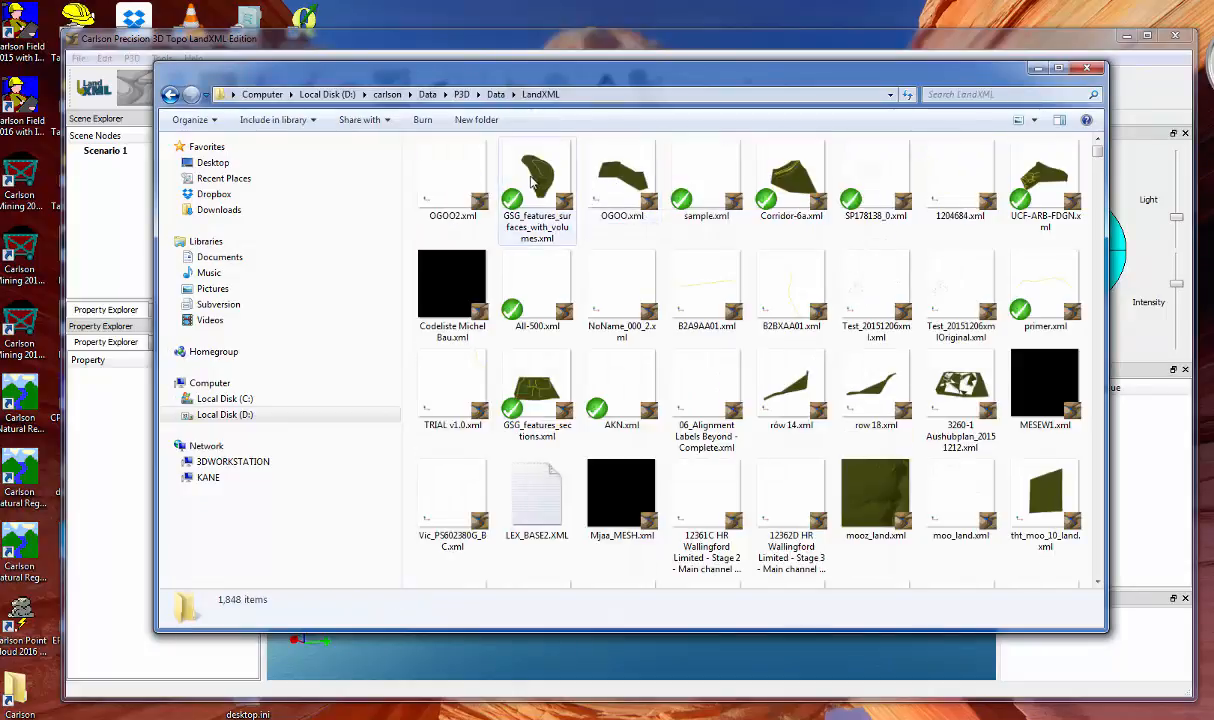
Load GSG_features_surfaces_with_volumes.xml from the LandXML folder into the already open Carlson Precision 3D window
left_click_drag(543, 172, 600, 678)
left_click_drag(550, 80, 583, 88)
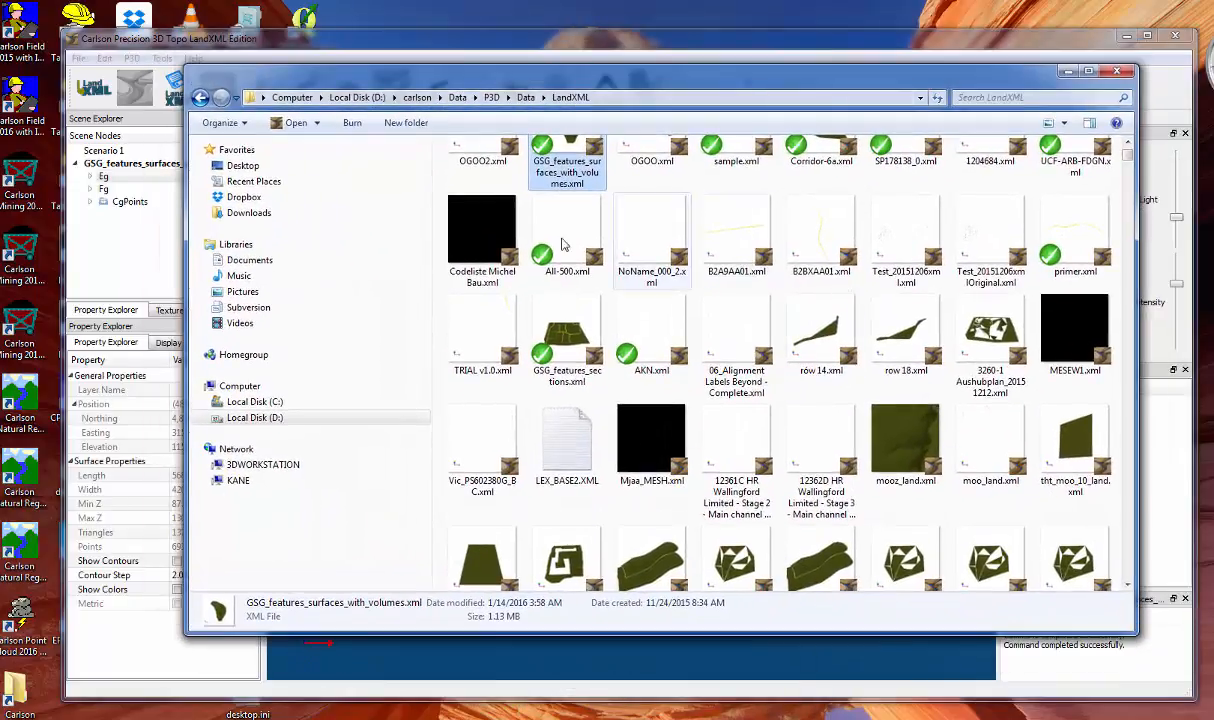
Open GSG_features_sections.xml from the folder in its own Precision 3D window, view it from another angle and close that window
left_click(566, 335)
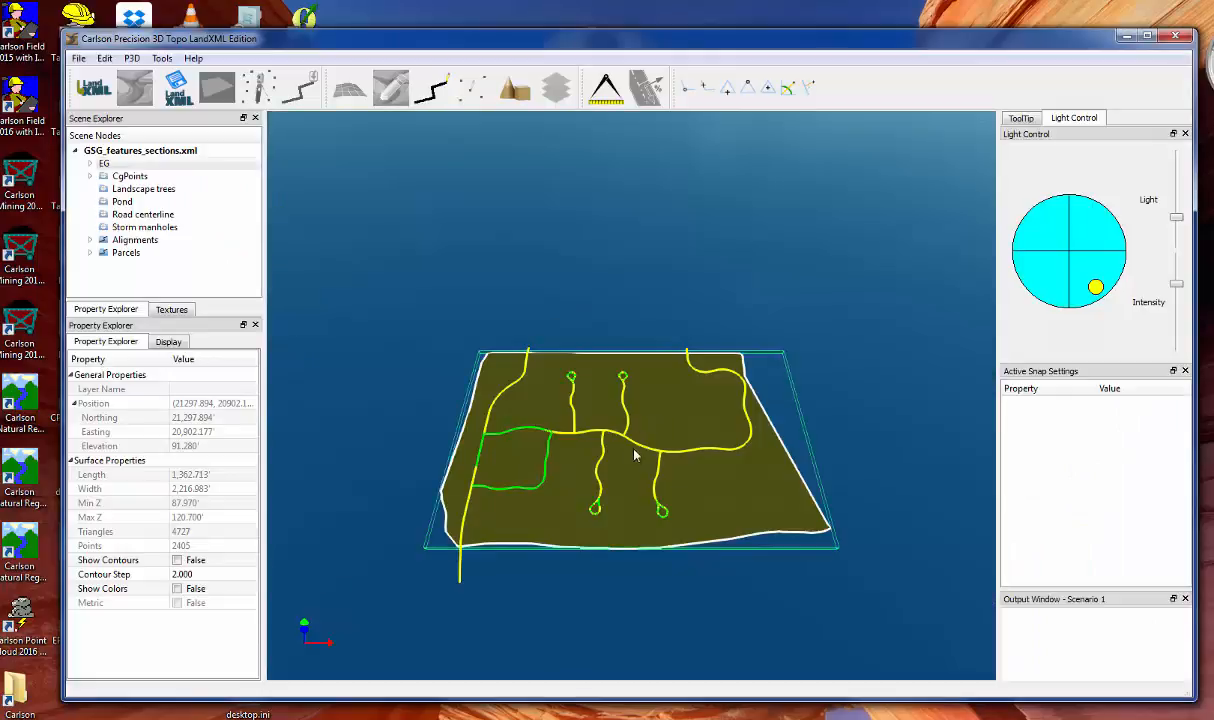
left_click_drag(640, 455, 750, 378)
left_click(1175, 36)
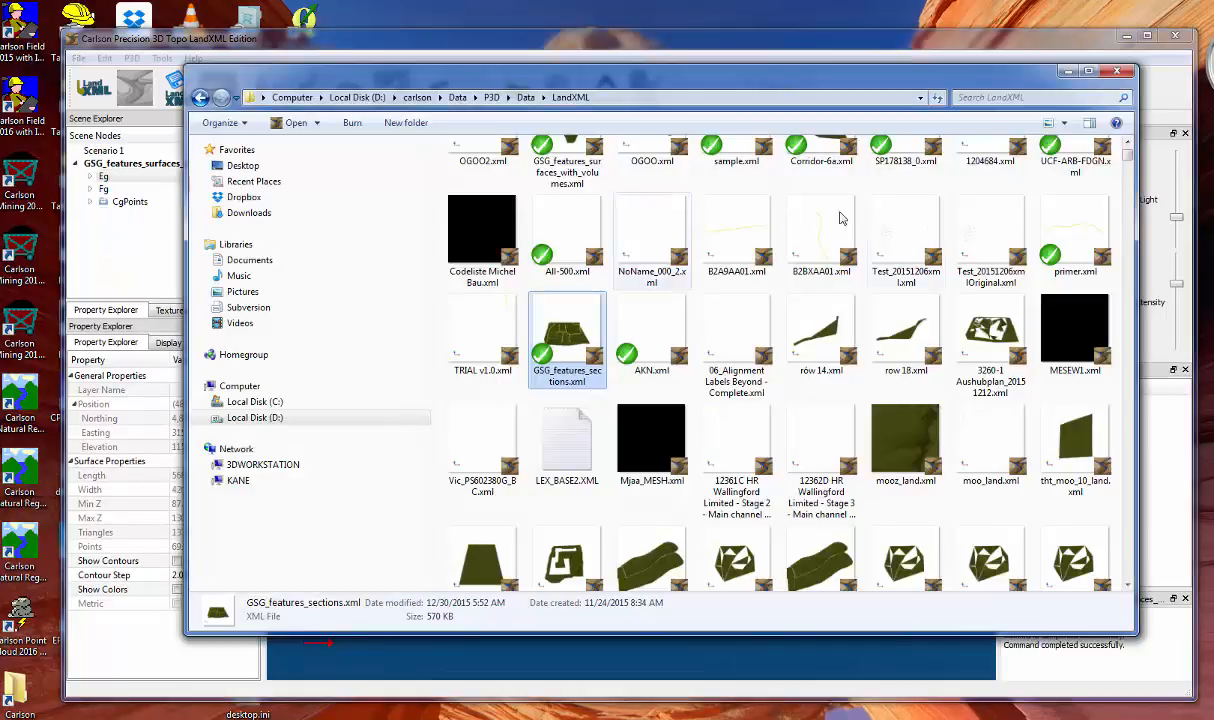
Minimize Windows Explorer to return to Precision 3D and make Scenario 1 the active scene
left_click(1067, 72)
left_click_drag(643, 416, 662, 417)
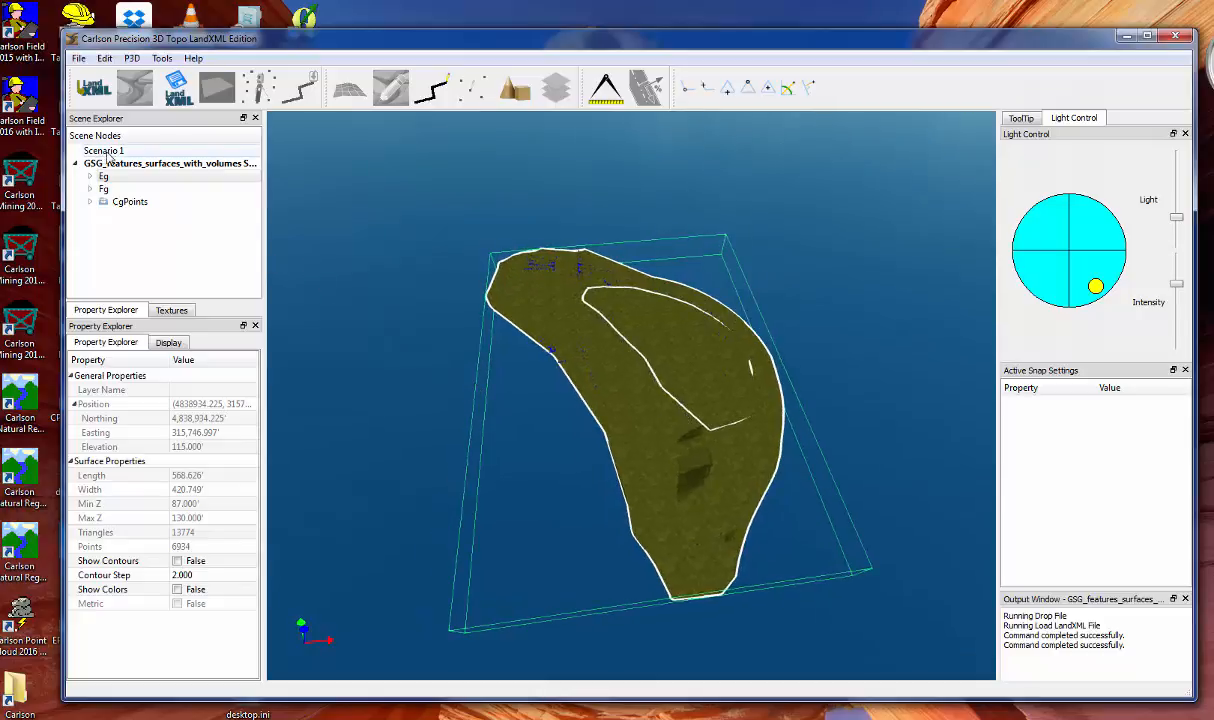
double_click(106, 151)
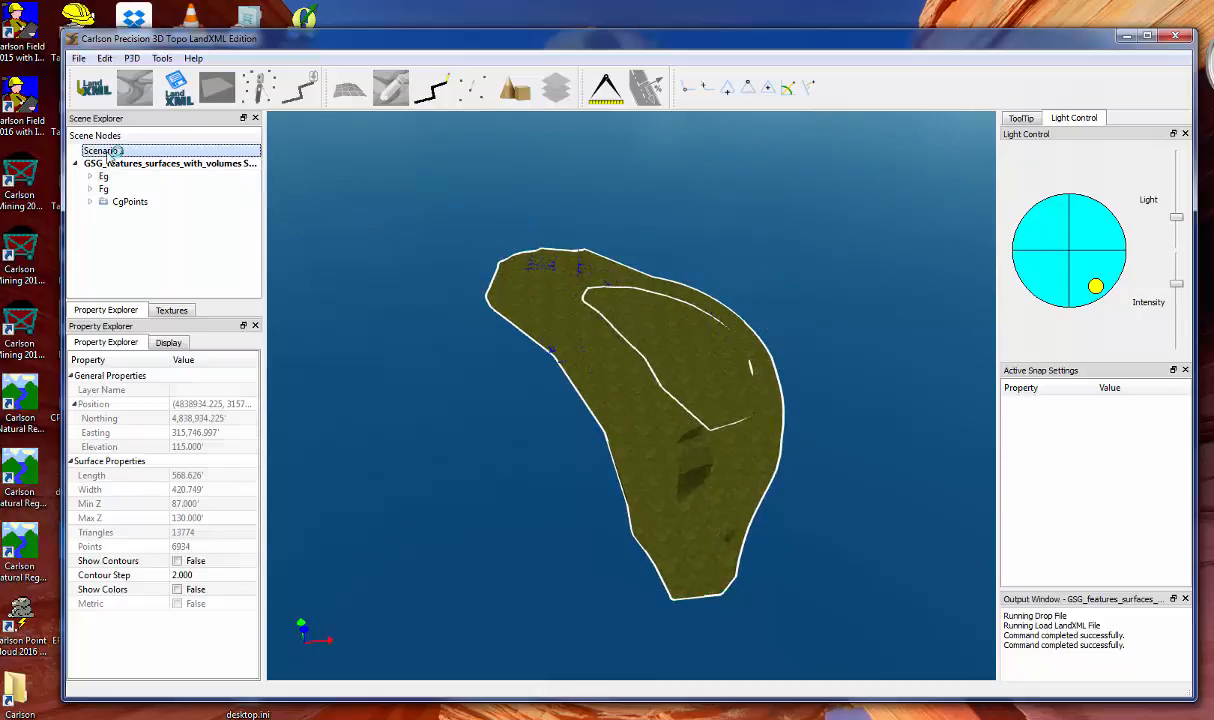
Load the LandXML file containing the proposed design surface, alignments, parcels and pipe network into Scenario 1
left_click(96, 76)
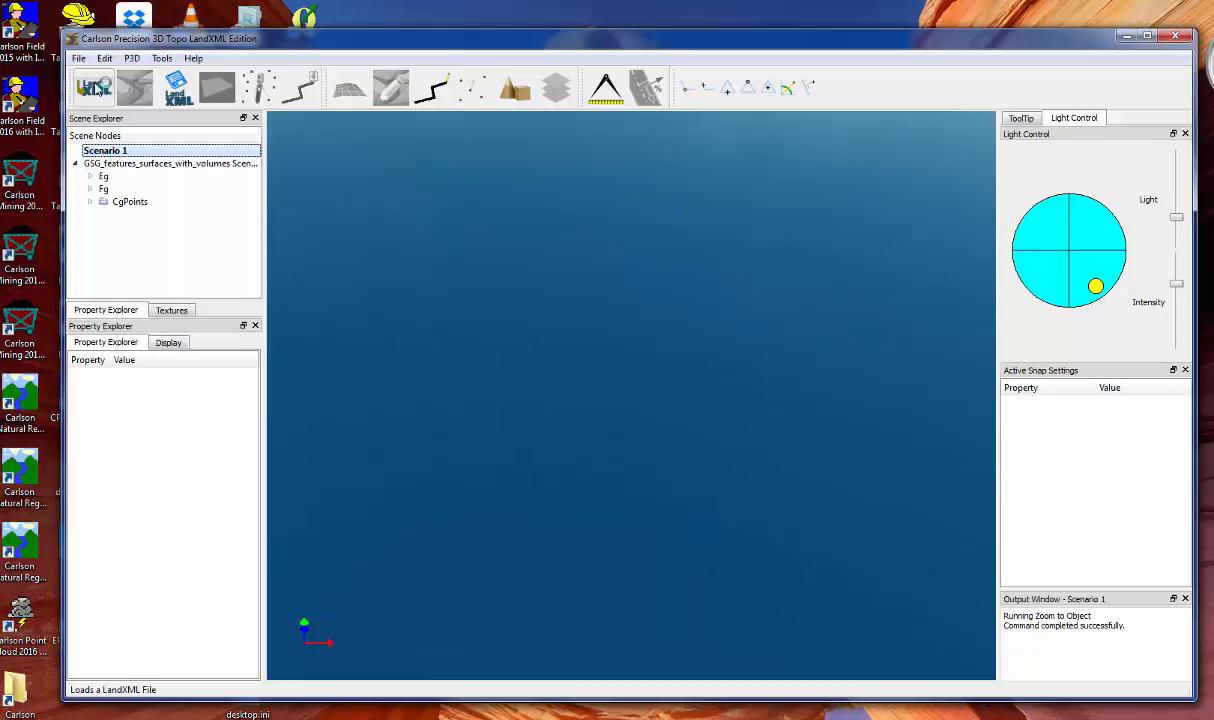
left_click(720, 549)
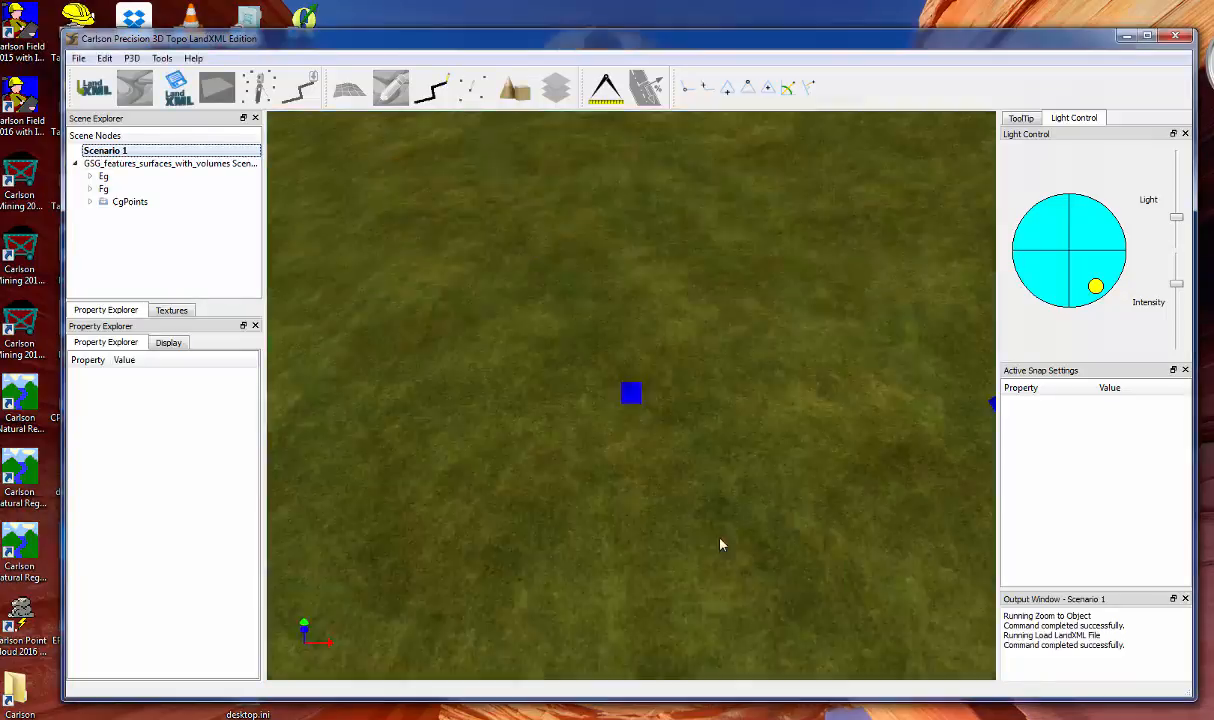
scroll(665, 480, "up", 5)
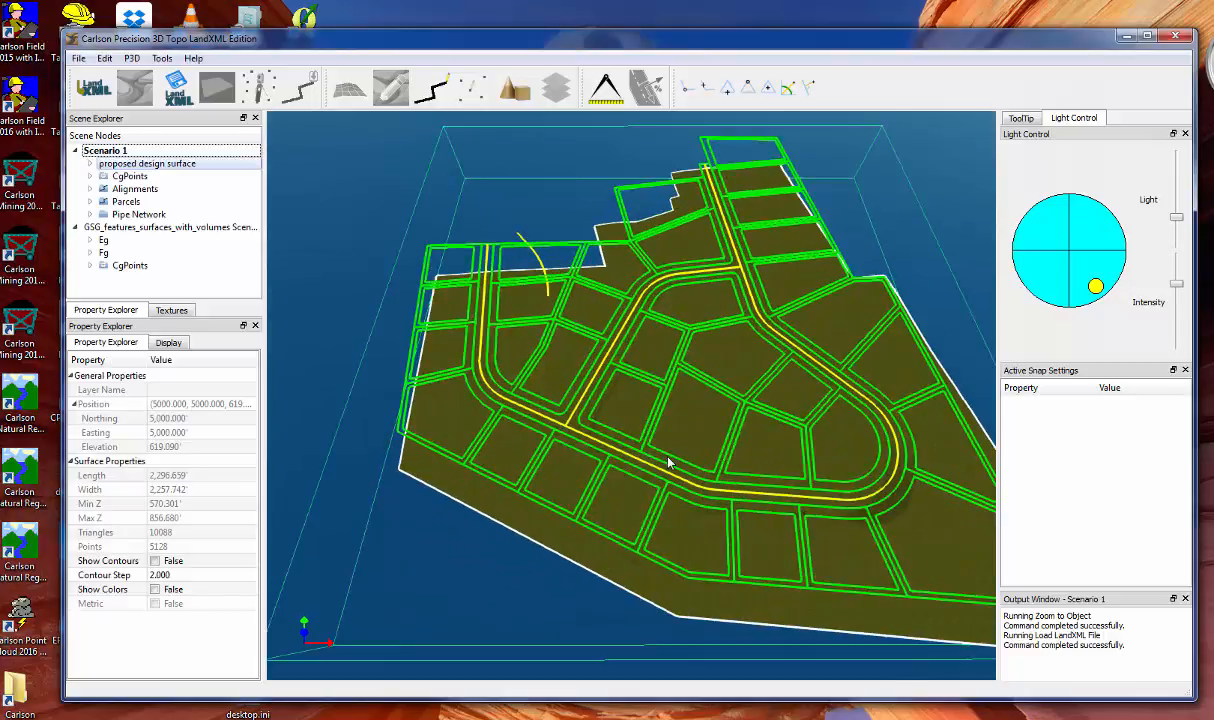
middle_click_drag(664, 463, 684, 393)
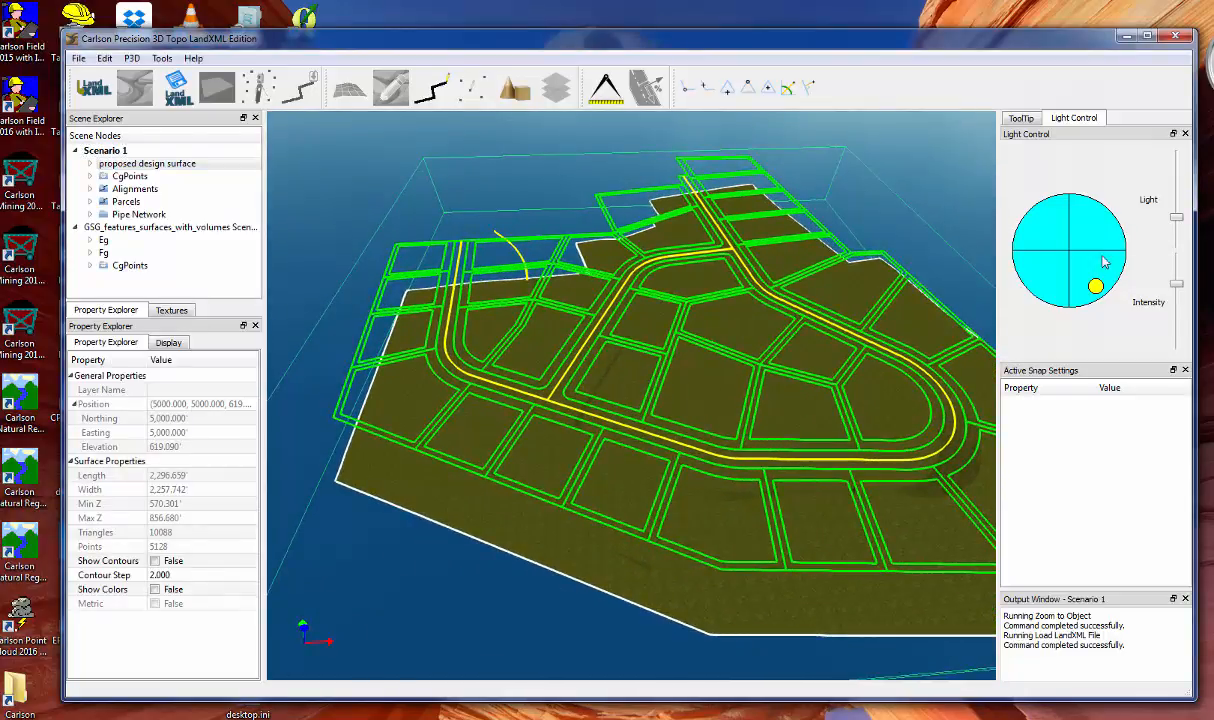
Move the light source to the lower edge of the light dial and reduce the light and intensity settings to bring out the surface shadows
left_click_drag(1099, 292, 1096, 303)
left_click_drag(1177, 286, 1177, 322)
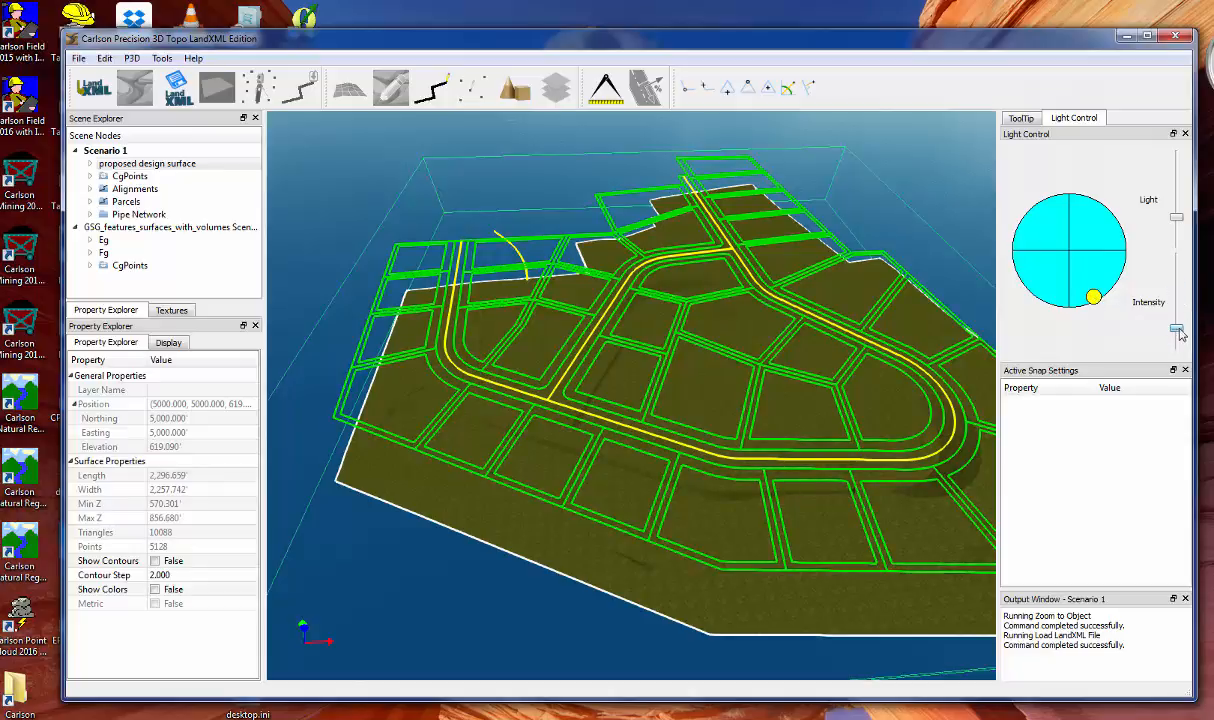
left_click_drag(1178, 217, 1180, 231)
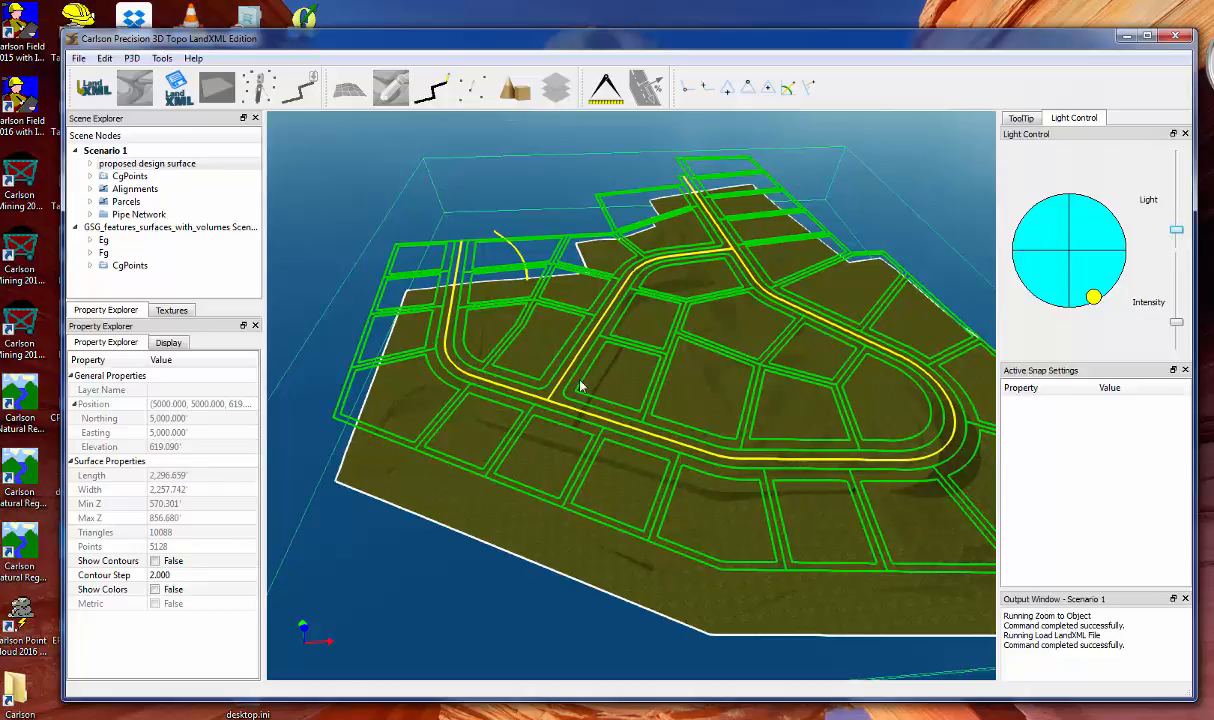
middle_click_drag(580, 381, 614, 375)
scroll(618, 360, "up", 2)
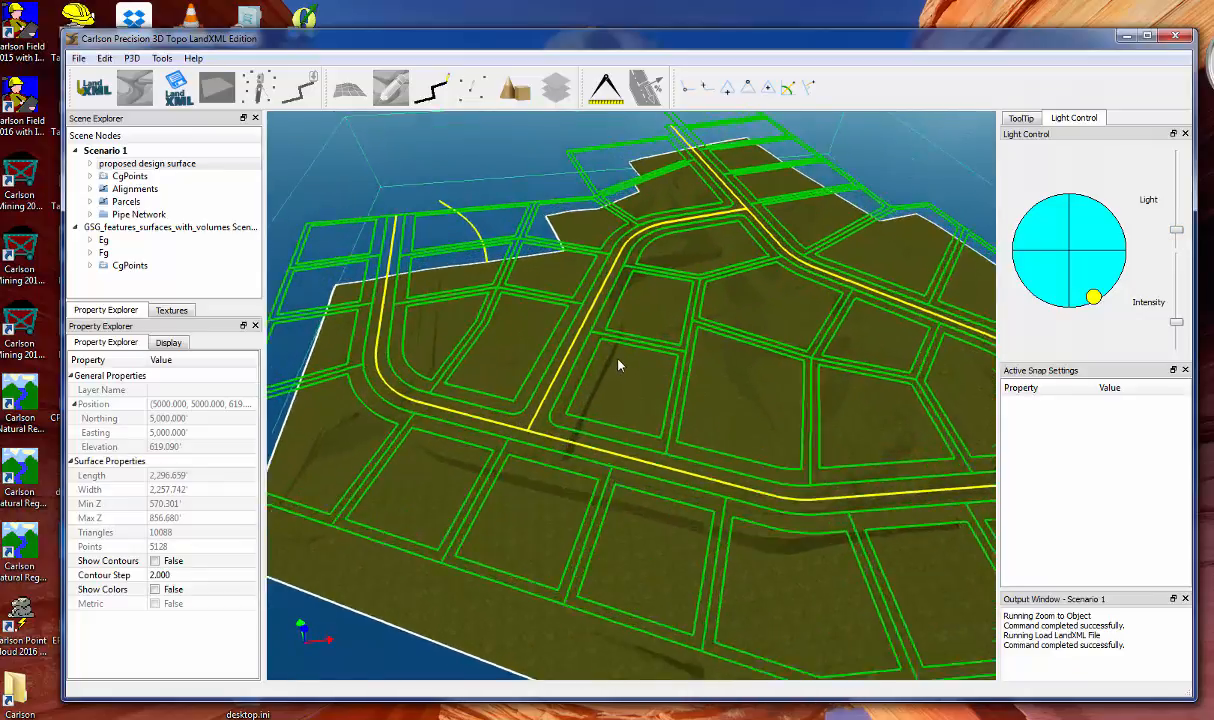
scroll(618, 366, "up", 1)
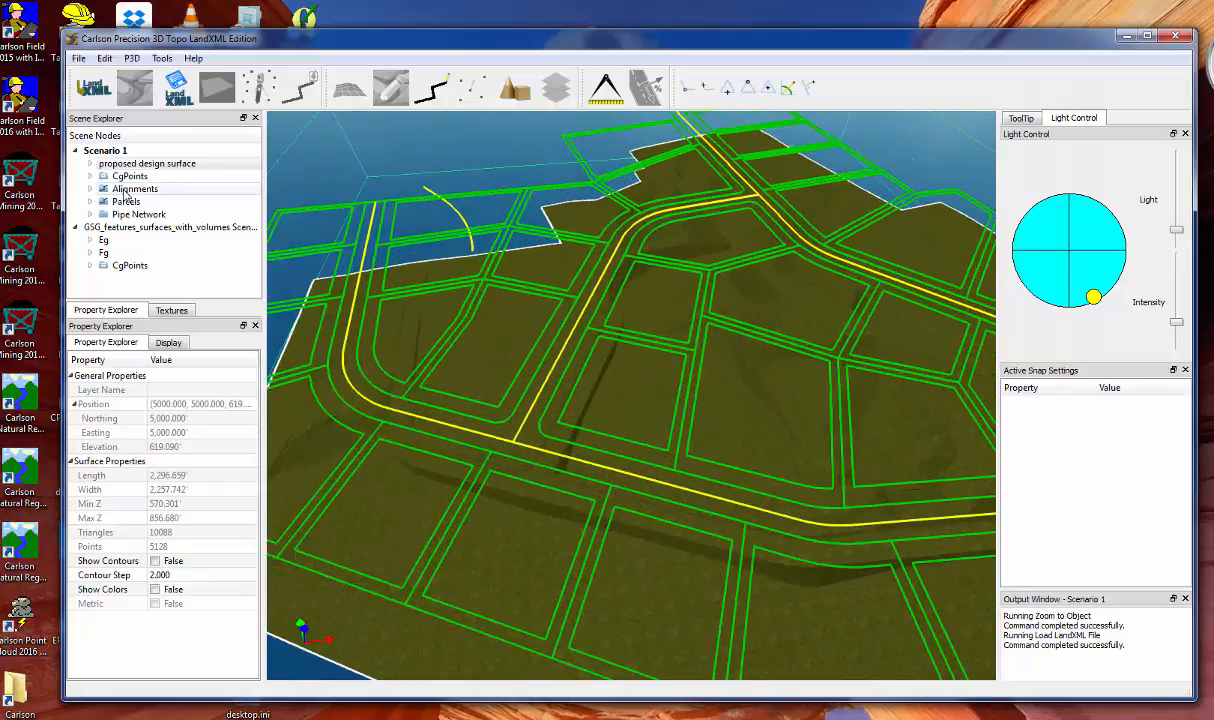
Collapse the GSG_features_surfaces_with_volumes scene and check the draping mode choices of Scenario 1's Alignments
left_click(75, 227)
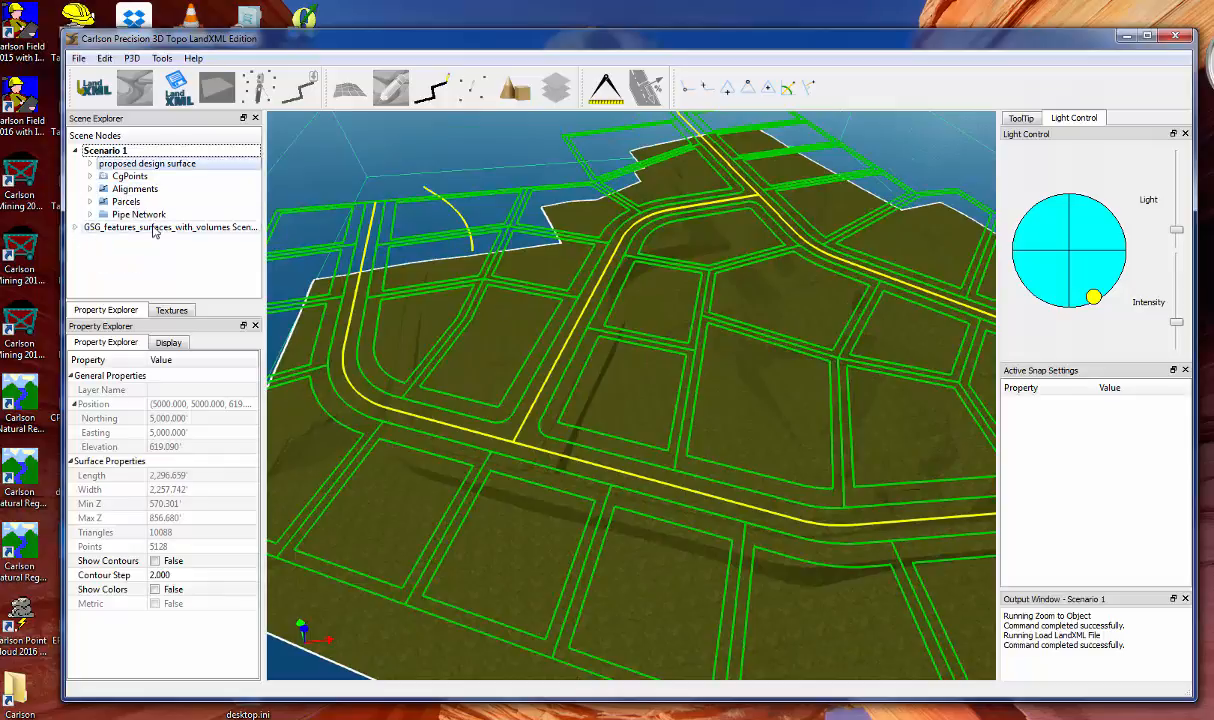
left_click(131, 191)
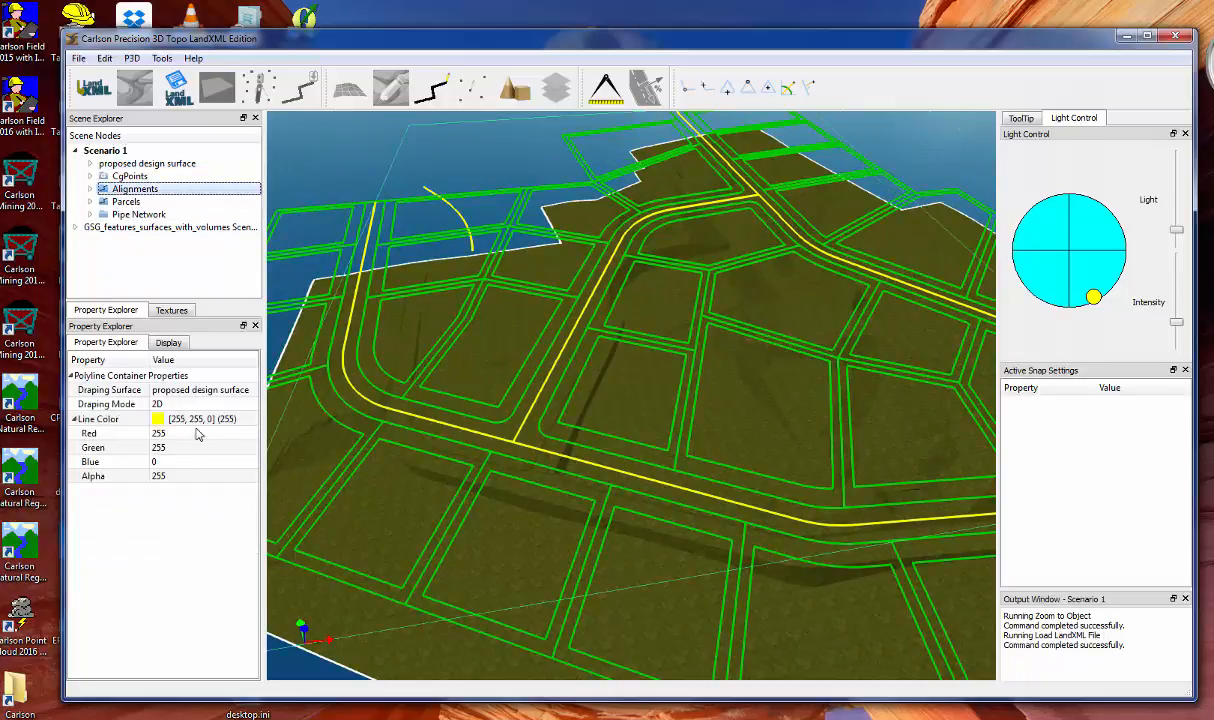
left_click(183, 404)
left_click(183, 404)
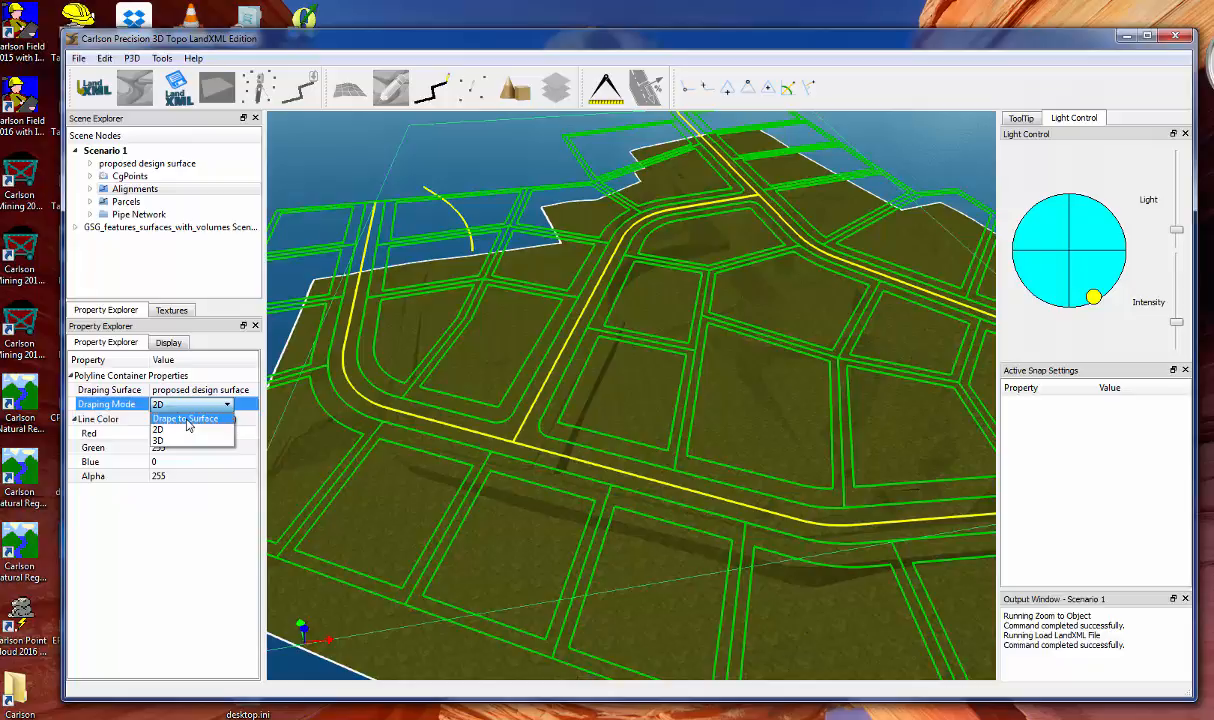
left_click(617, 381)
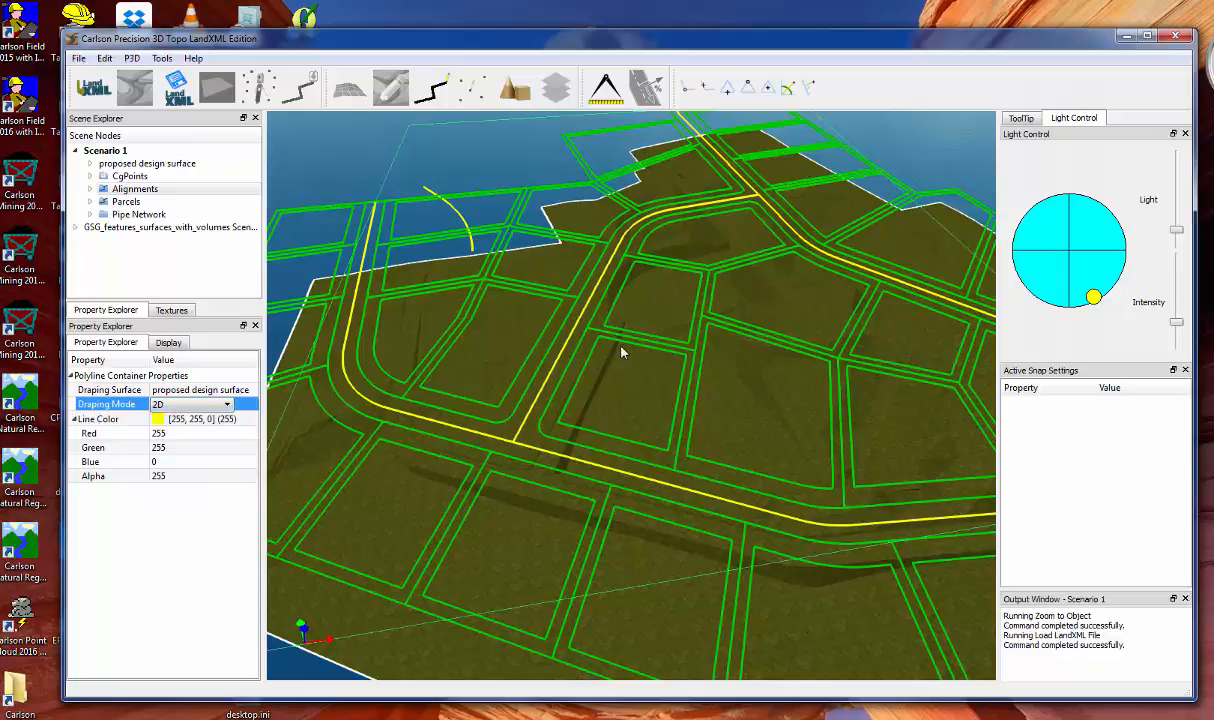
left_click_drag(617, 381, 757, 377)
scroll(757, 376, "down", 3)
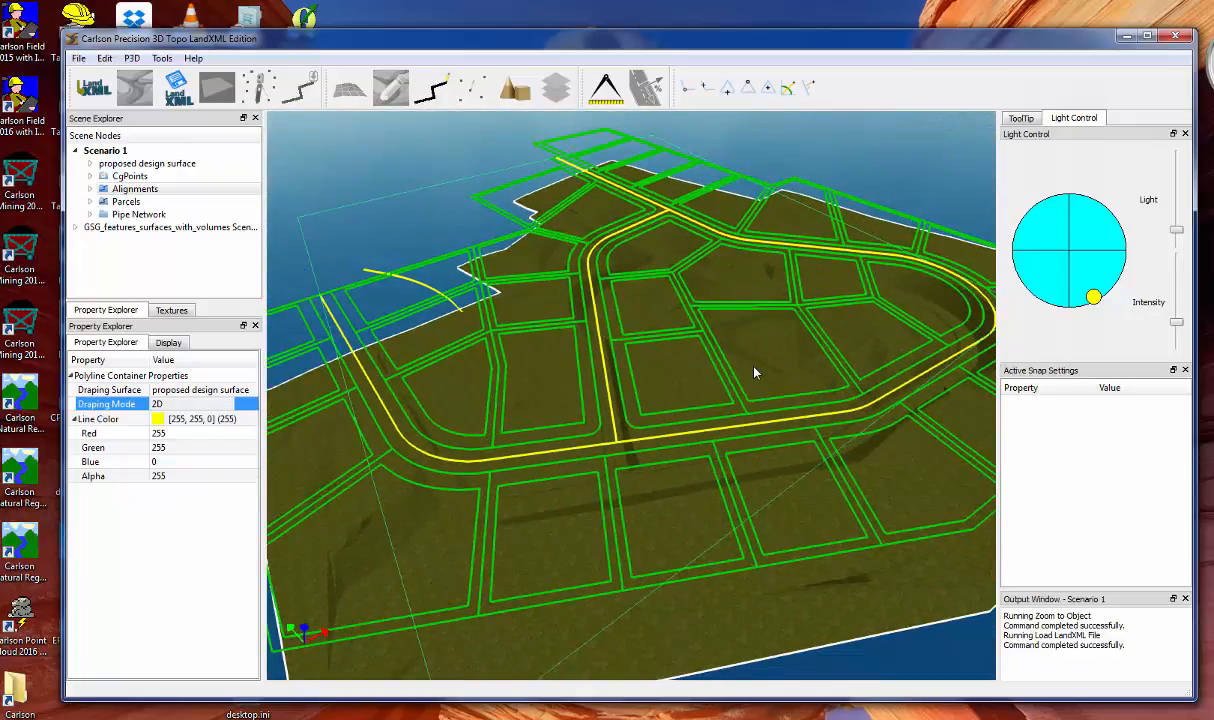
Group Active Snap Settings with ToolTip and Light Control, bring ToolTip to the front and resize the Output Window
left_click(1022, 119)
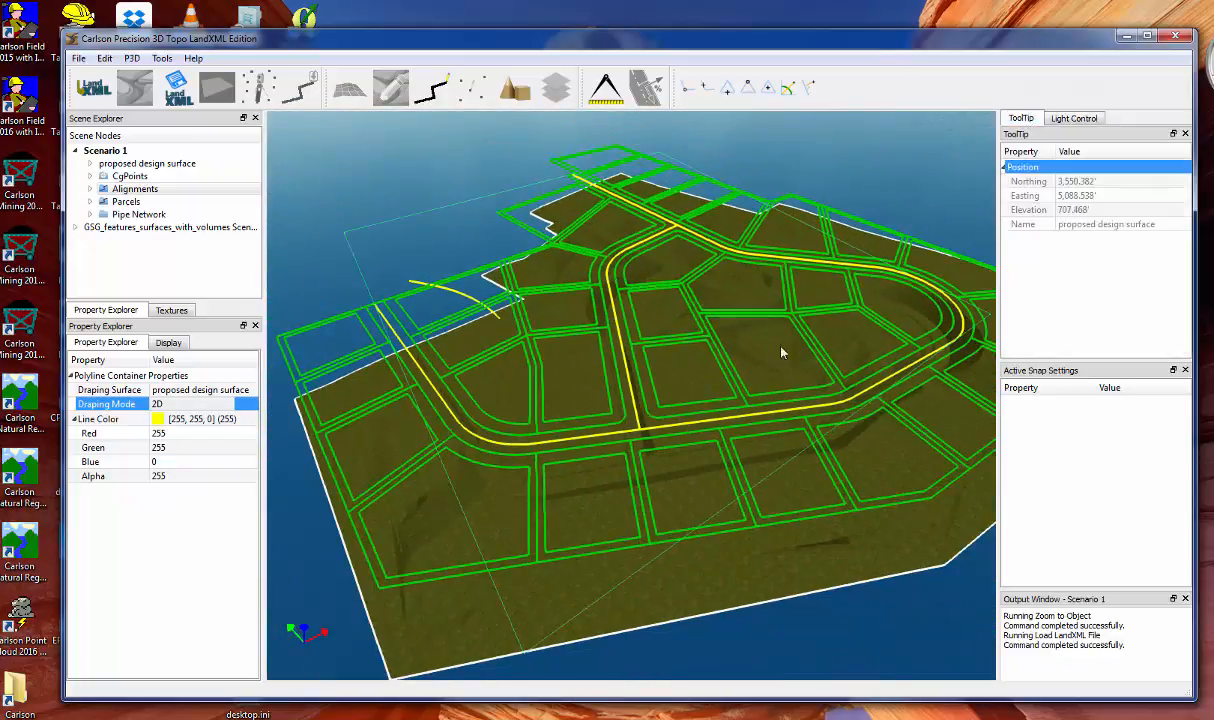
left_click_drag(1087, 372, 1022, 145)
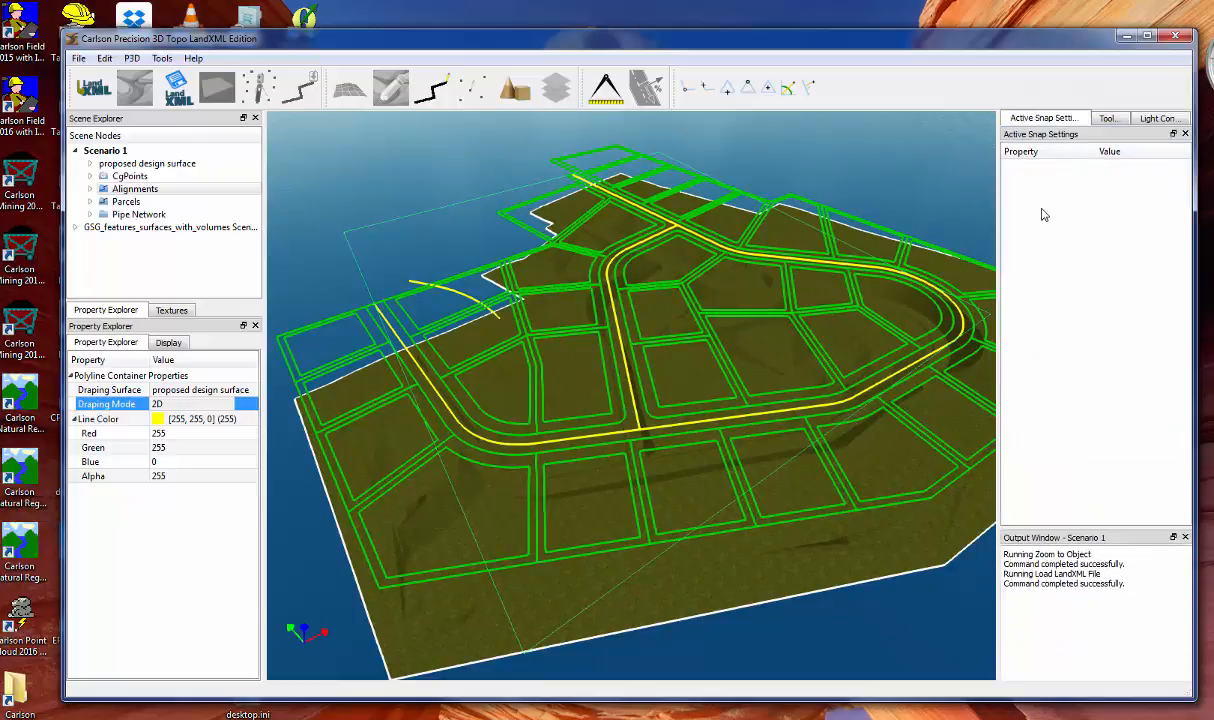
left_click(1108, 119)
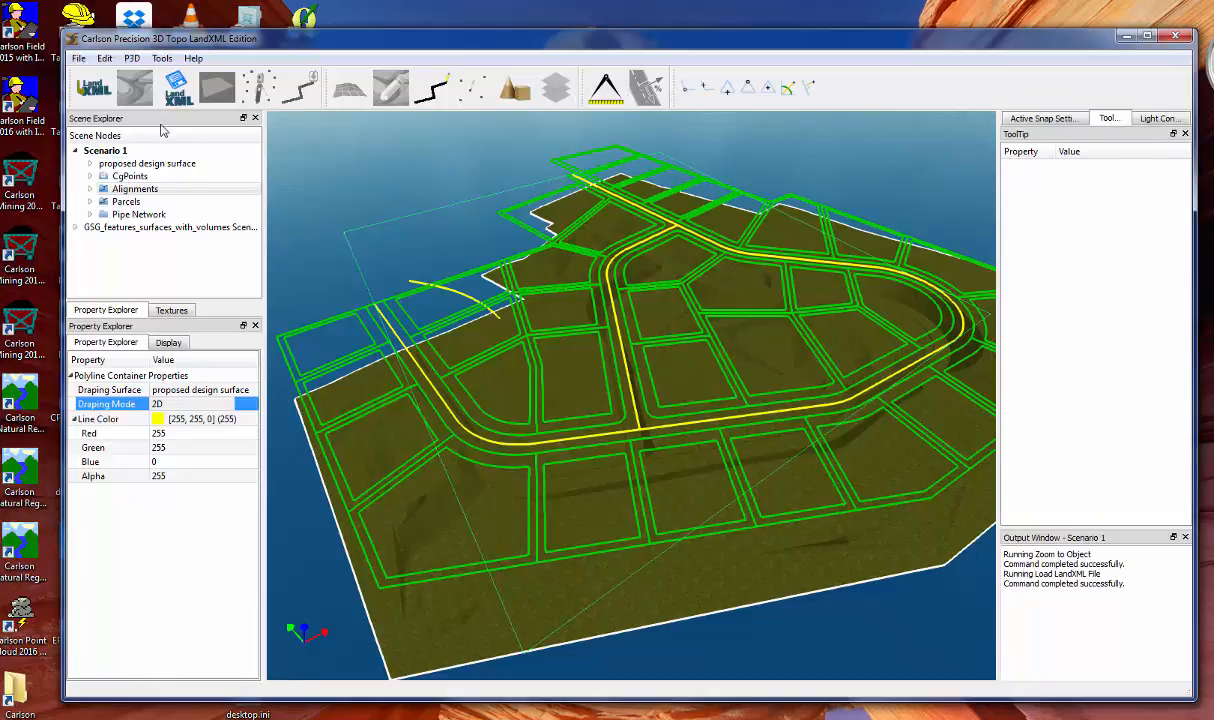
left_click(292, 554)
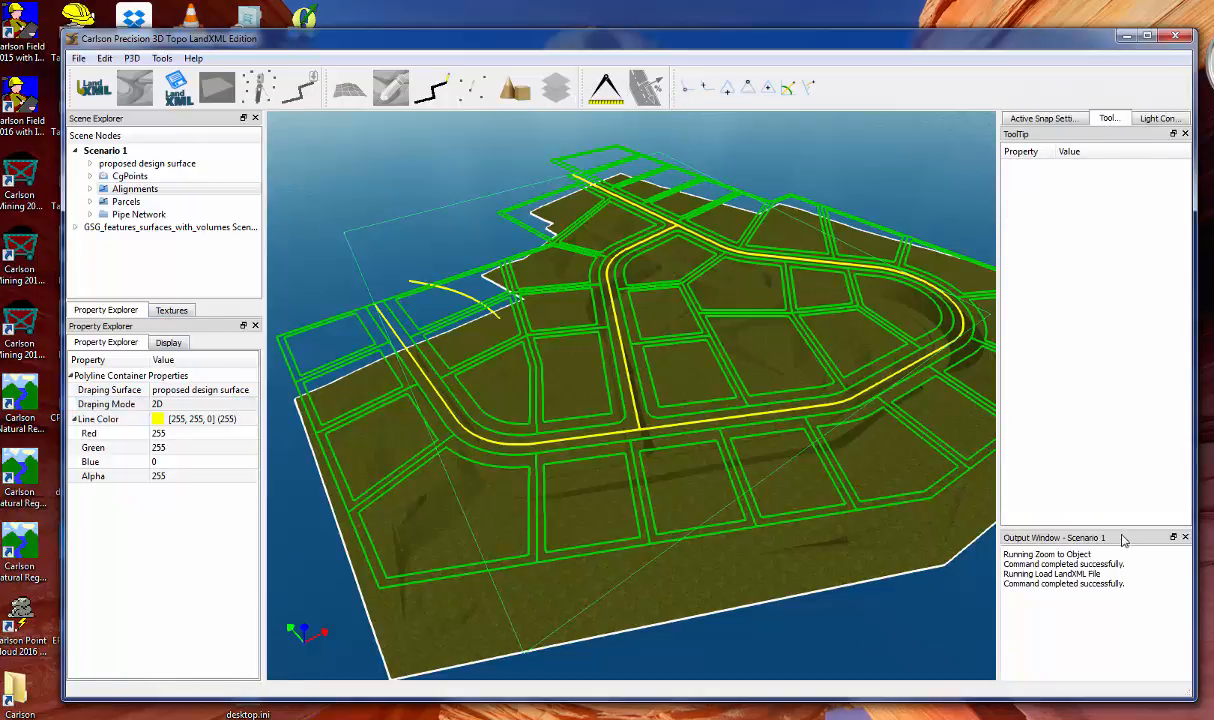
left_click_drag(1124, 543, 1068, 618)
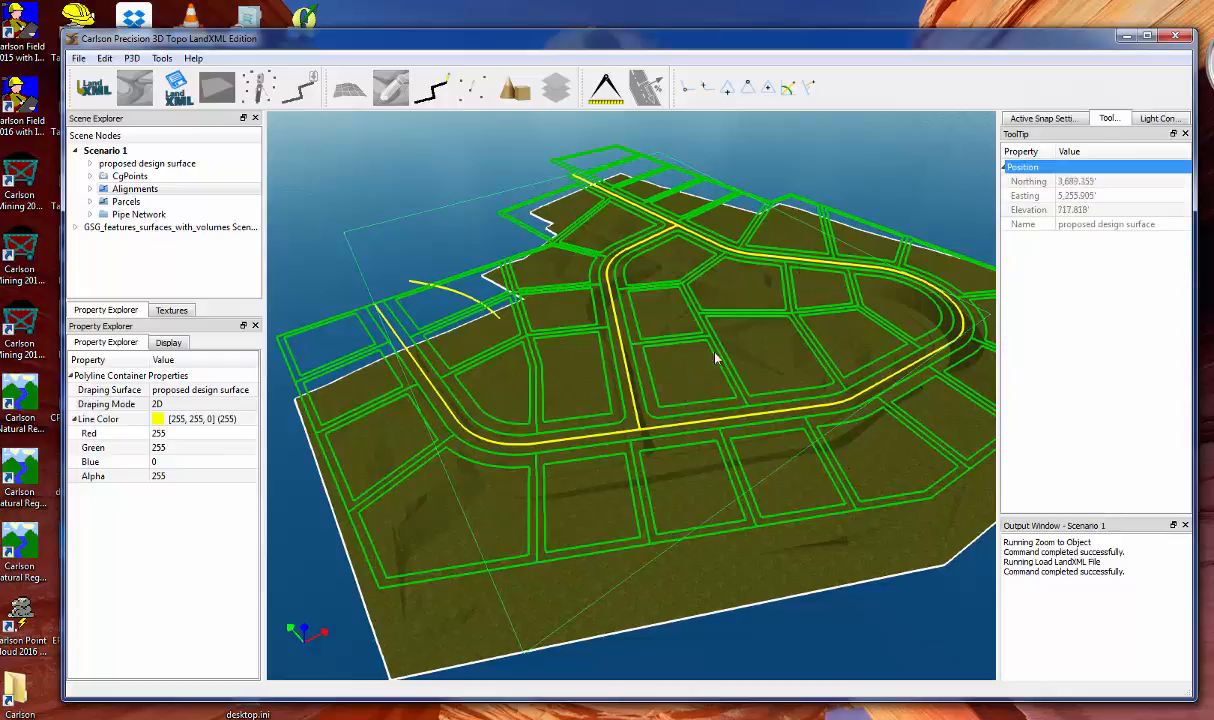
Set the Alignments' draping mode to Drape to Surface on the proposed design surface
mouse_move(615, 482)
left_mouse_down()
mouse_move(650, 471)
mouse_move(610, 466)
left_mouse_up()
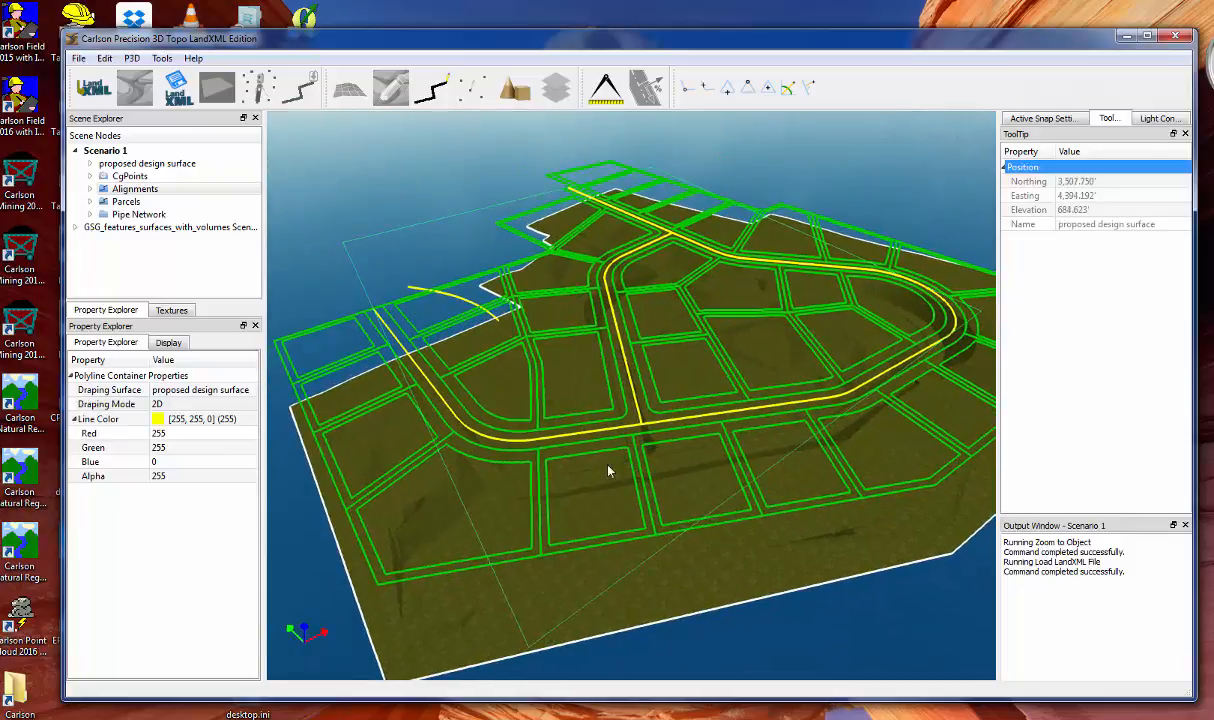
left_click(170, 404)
left_click(170, 404)
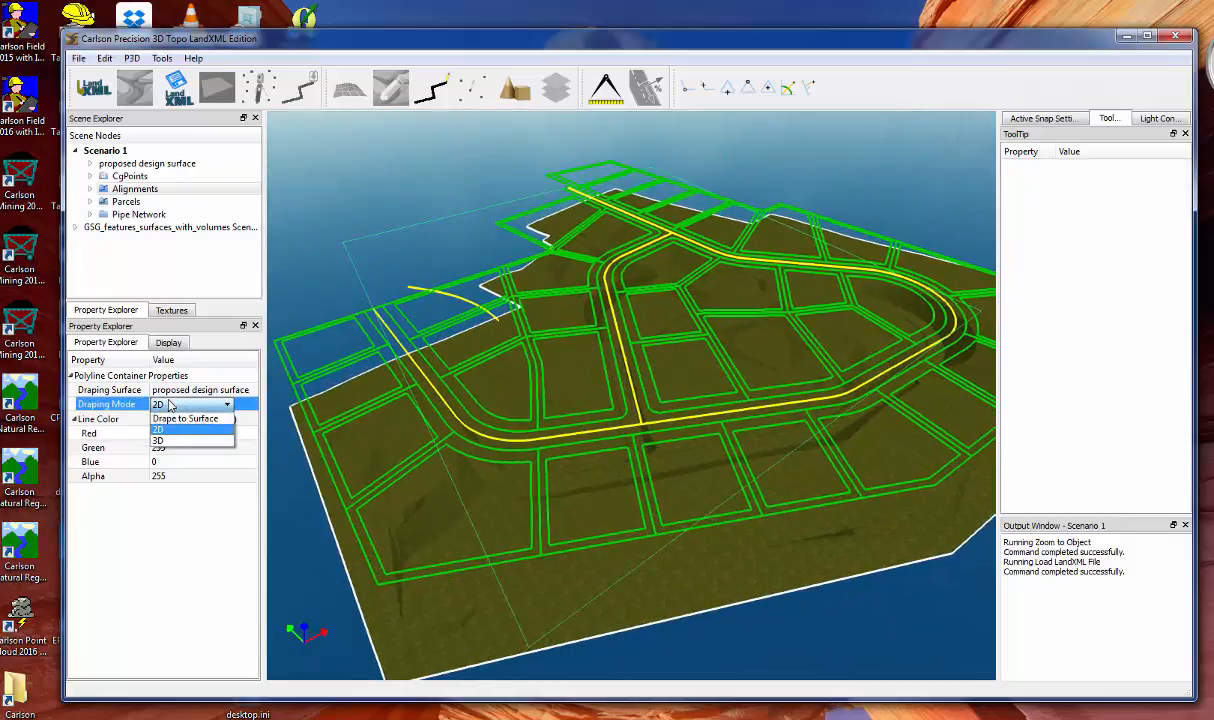
left_click(175, 420)
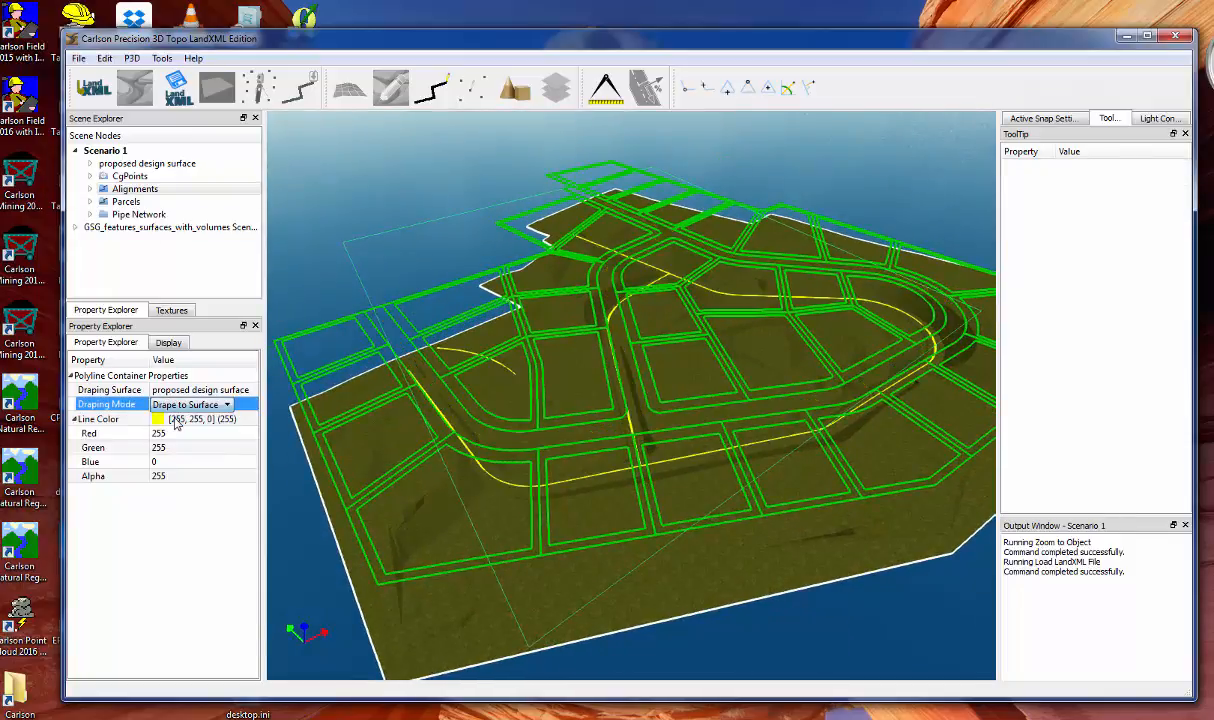
Set the Parcels' draping mode to Drape to Surface on the proposed design surface
left_click(130, 202)
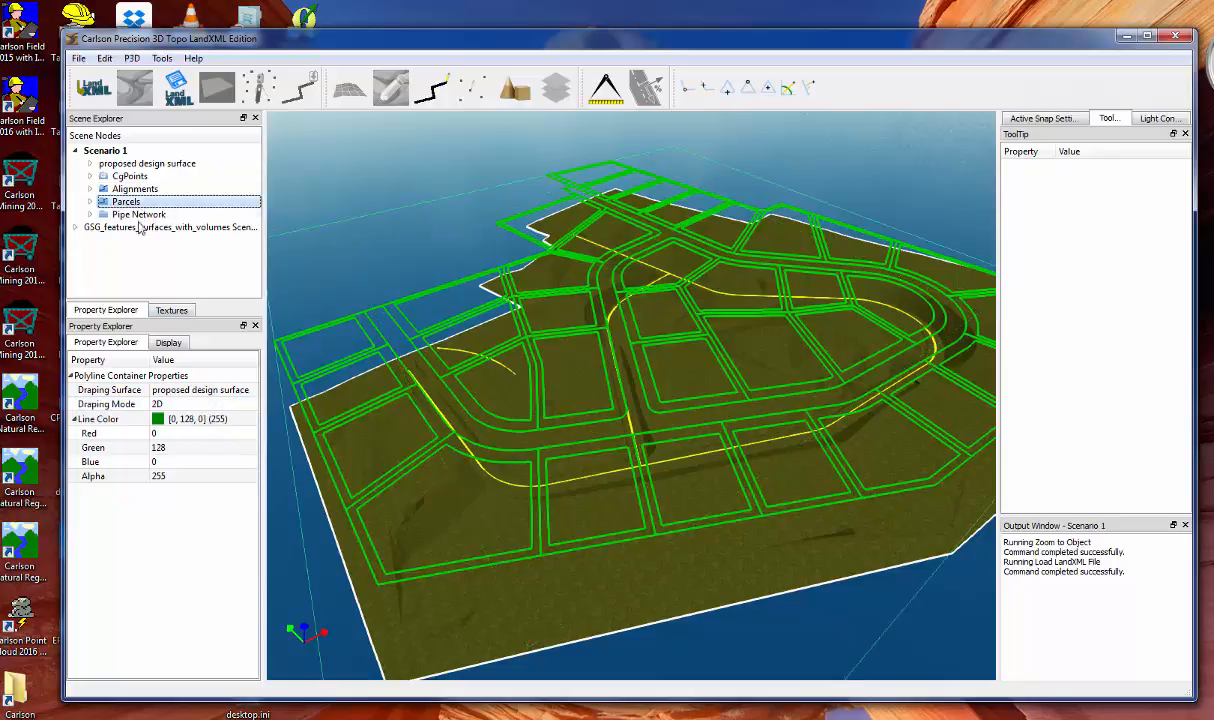
left_click(183, 404)
left_click(183, 404)
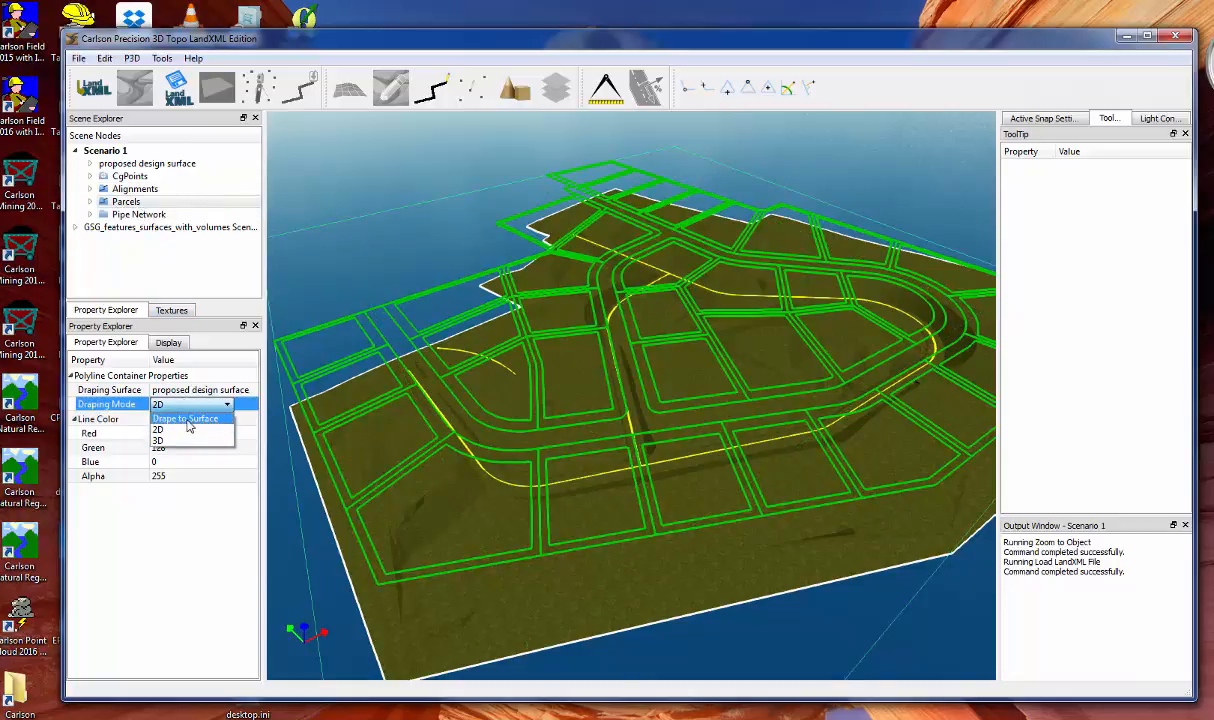
left_click(186, 421)
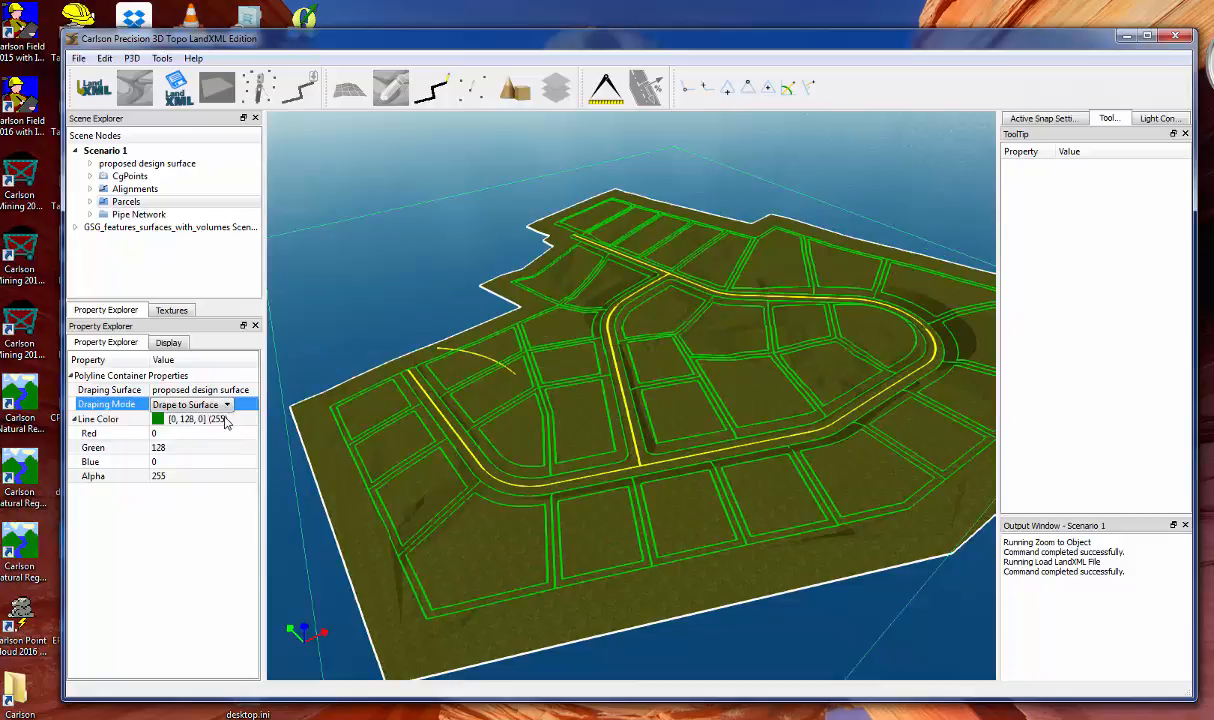
Change the Parcels' line color to light cyan (85, 255, 255)
left_click(235, 419)
left_click(249, 419)
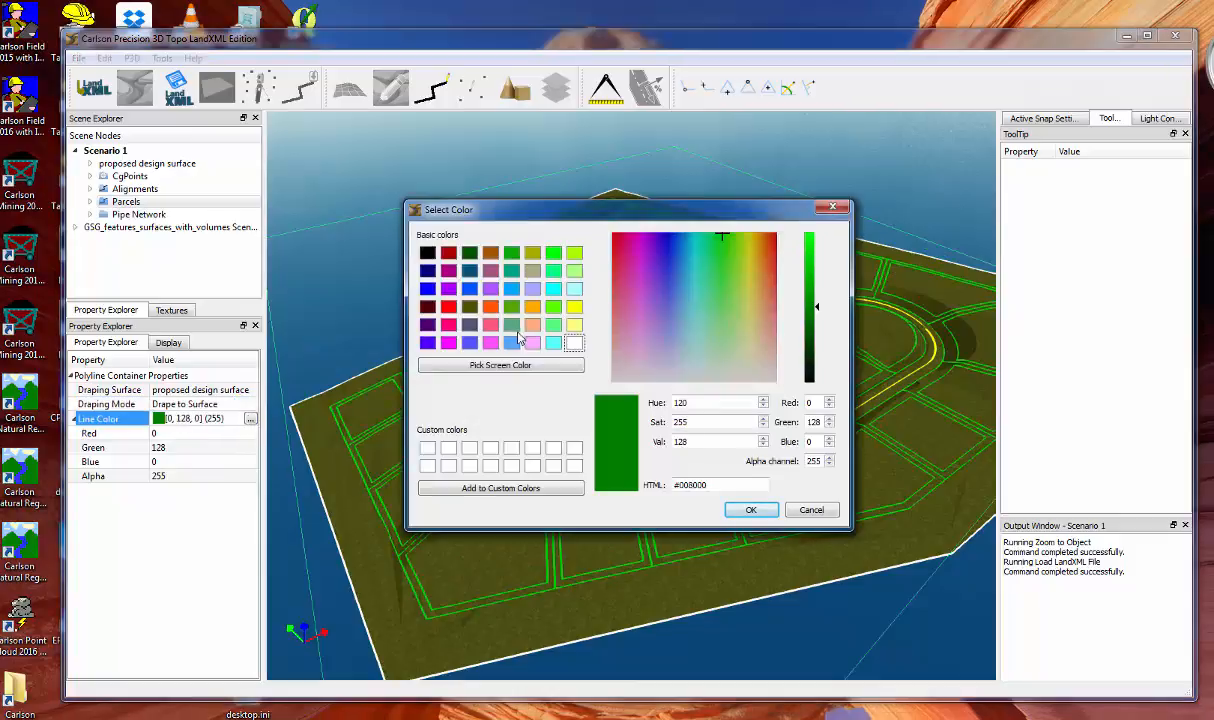
left_click(553, 342)
left_click(740, 515)
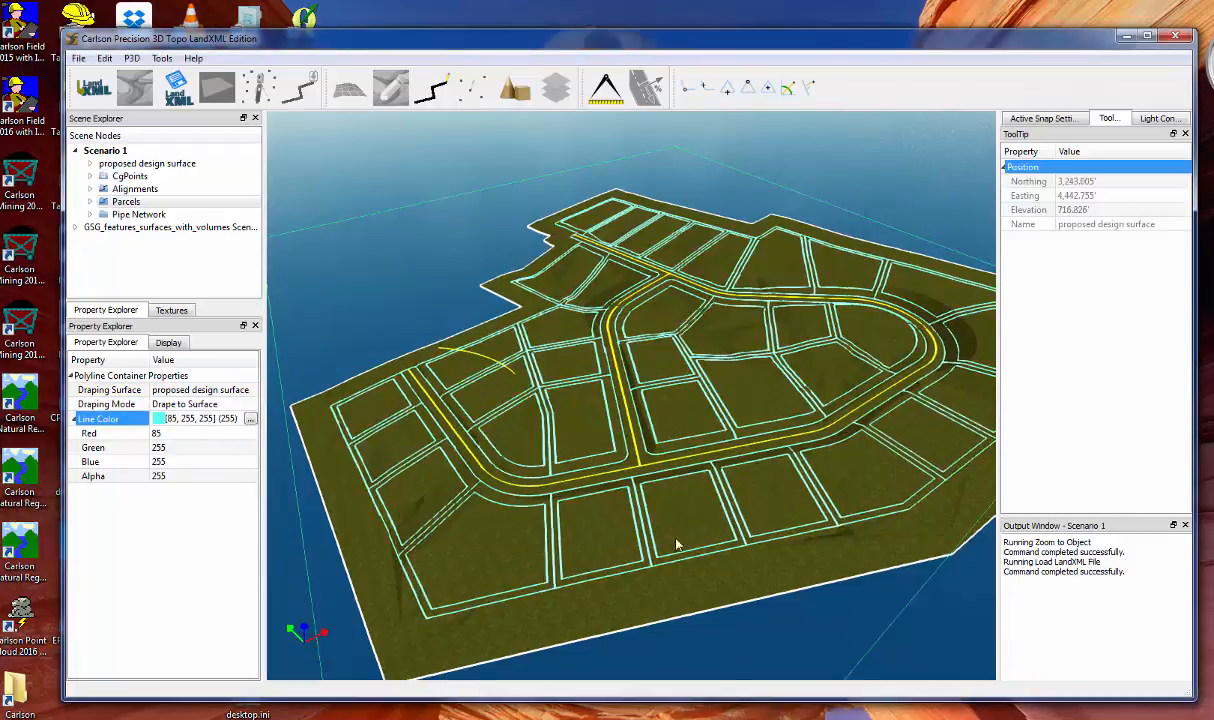
Examine how the draped parcel lines and road alignments follow the design surface, up close and from different angles
middle_click_drag(677, 543, 740, 536)
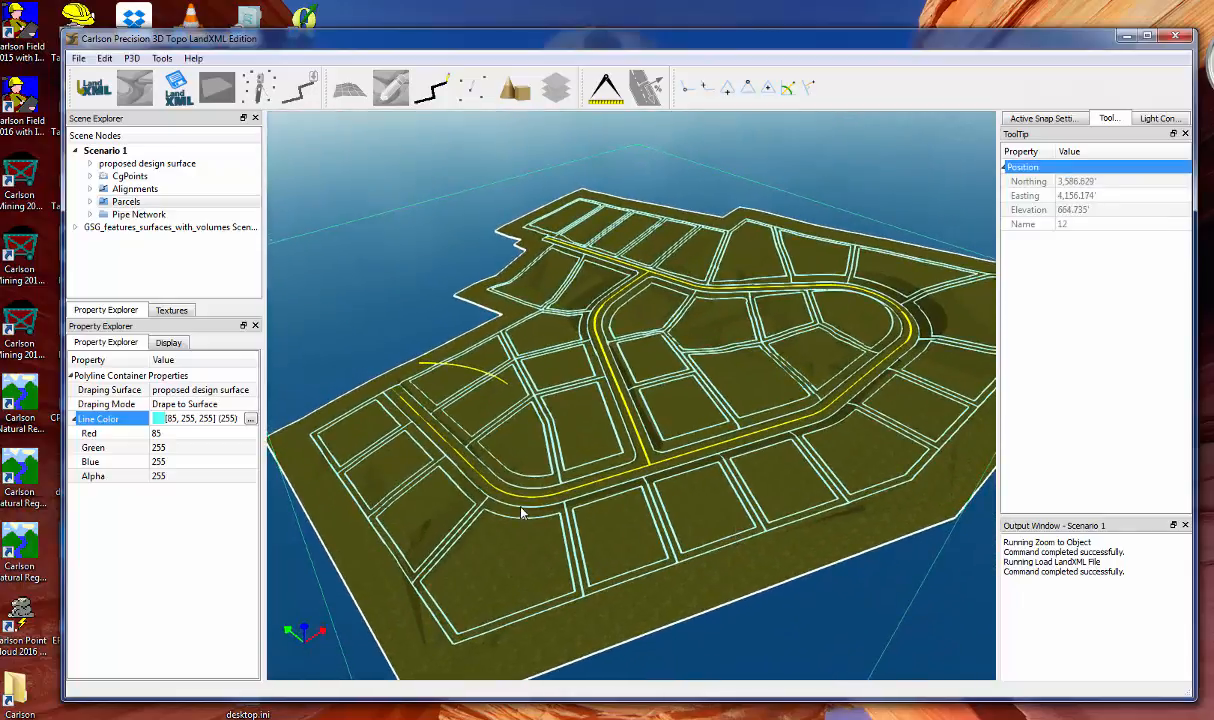
scroll(523, 508, "up", 3)
scroll(650, 440, "up", 5)
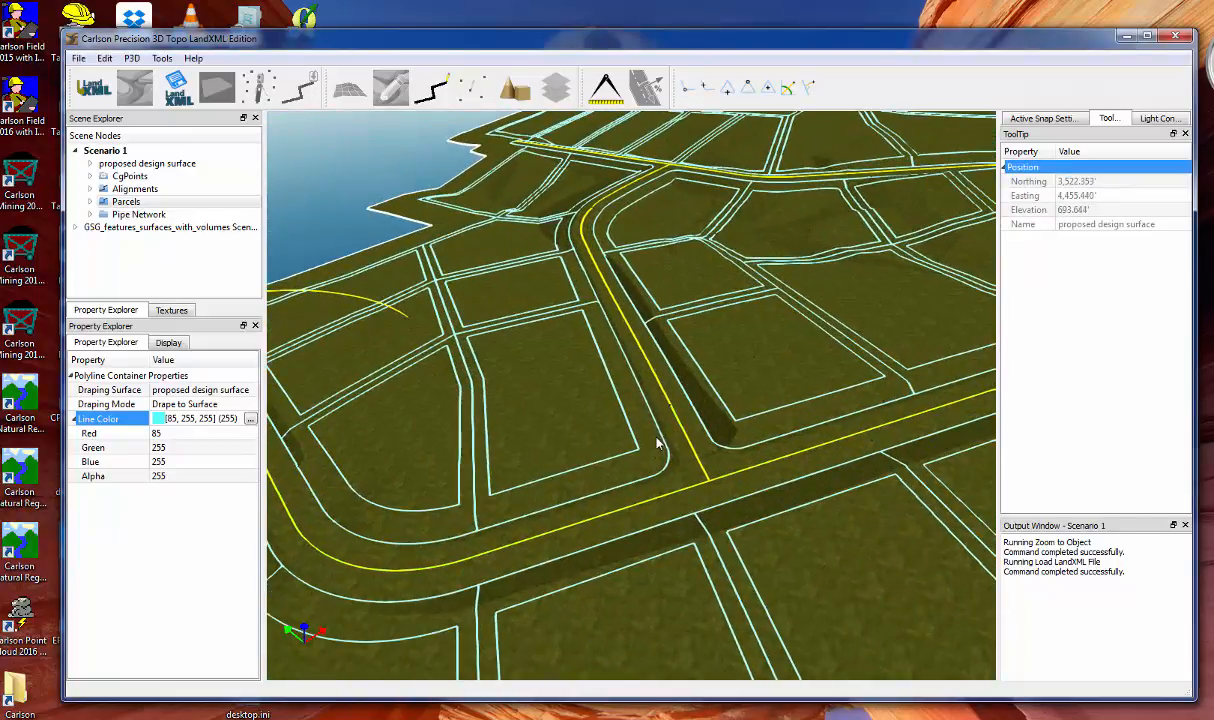
middle_click_drag(659, 434, 645, 441)
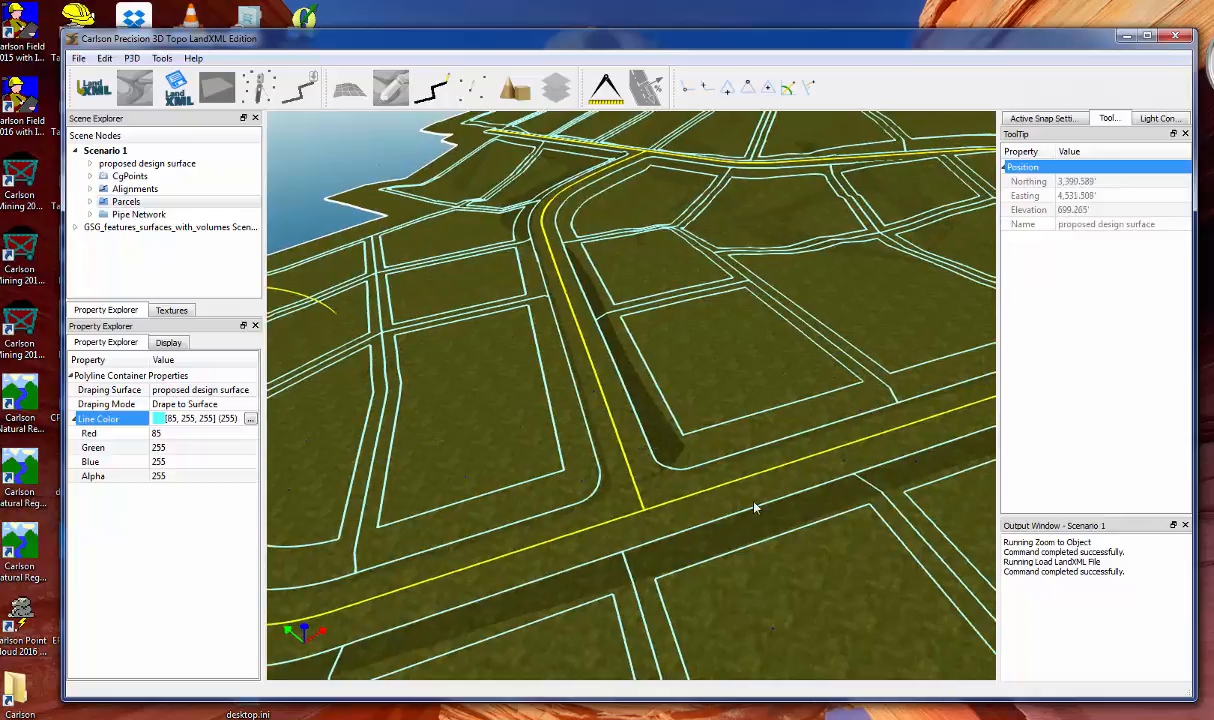
middle_click_drag(755, 500, 711, 526)
scroll(711, 531, "down", 5)
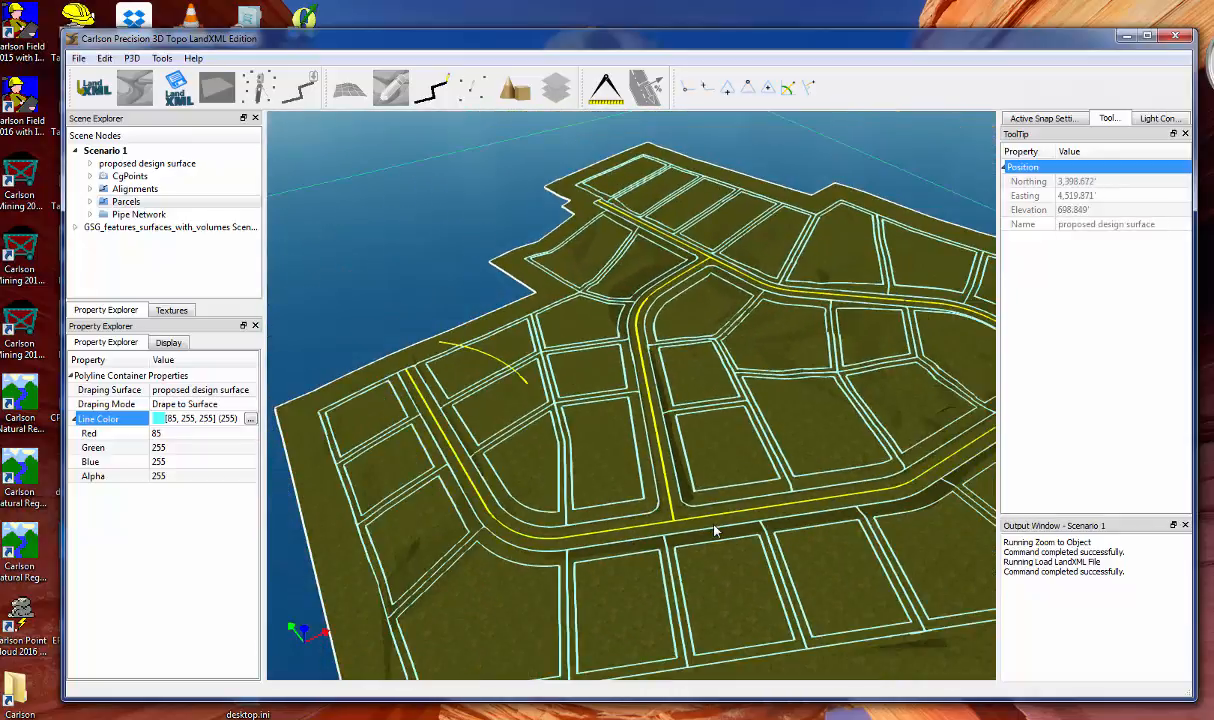
Delete the short stray alignment curve lying across the parcels, apart from the two roads
scroll(401, 316, "up", 4)
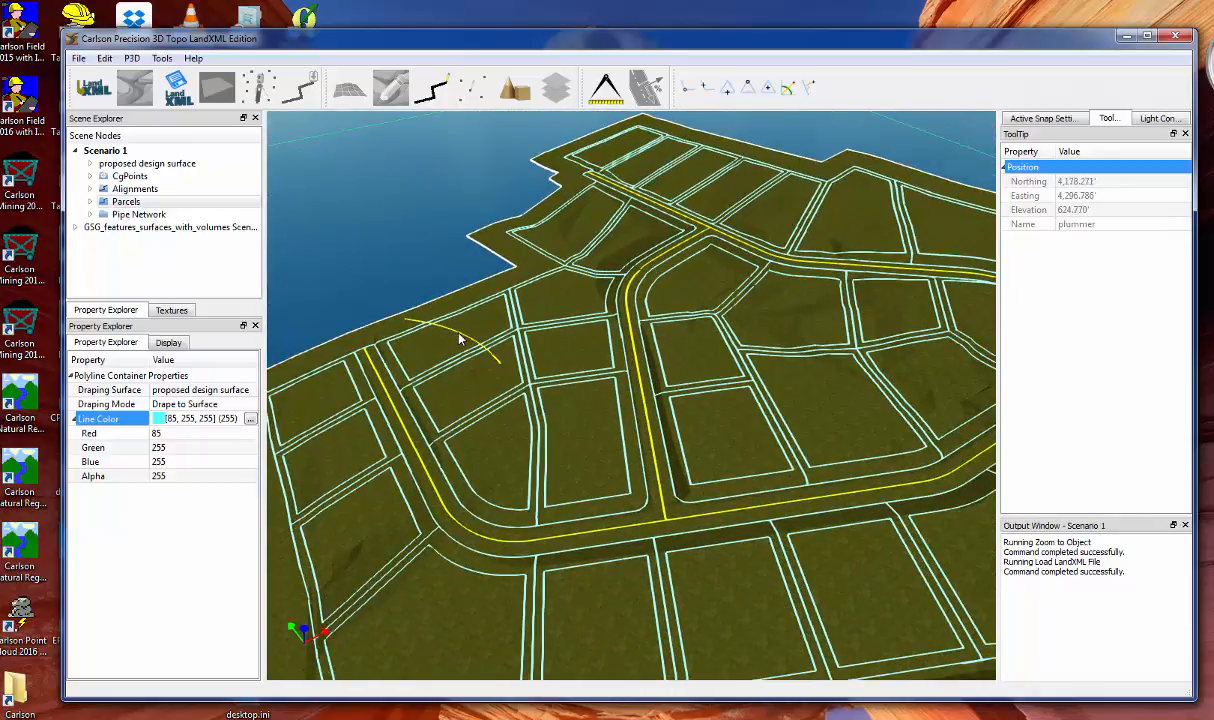
left_click(459, 338)
key("Delete")
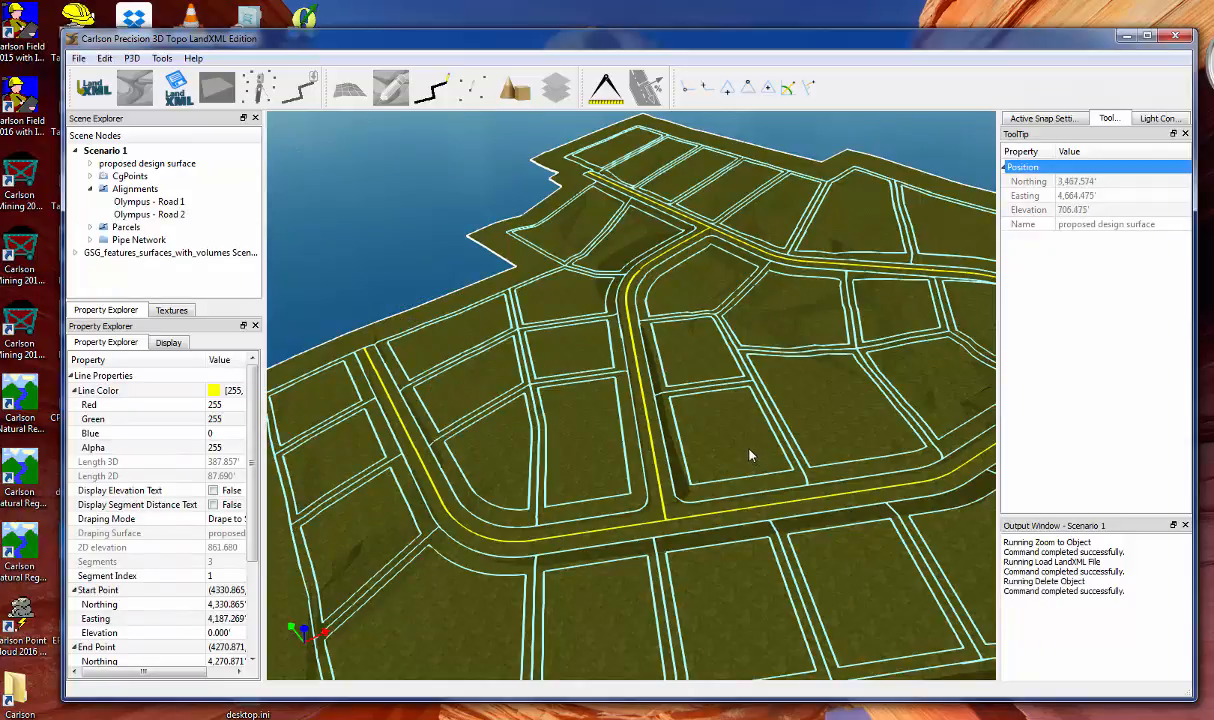
Widen the scene and property panes slightly and set the Alignments' draping mode to 2D
scroll(743, 442, "down", 2)
scroll(741, 440, "up", 2)
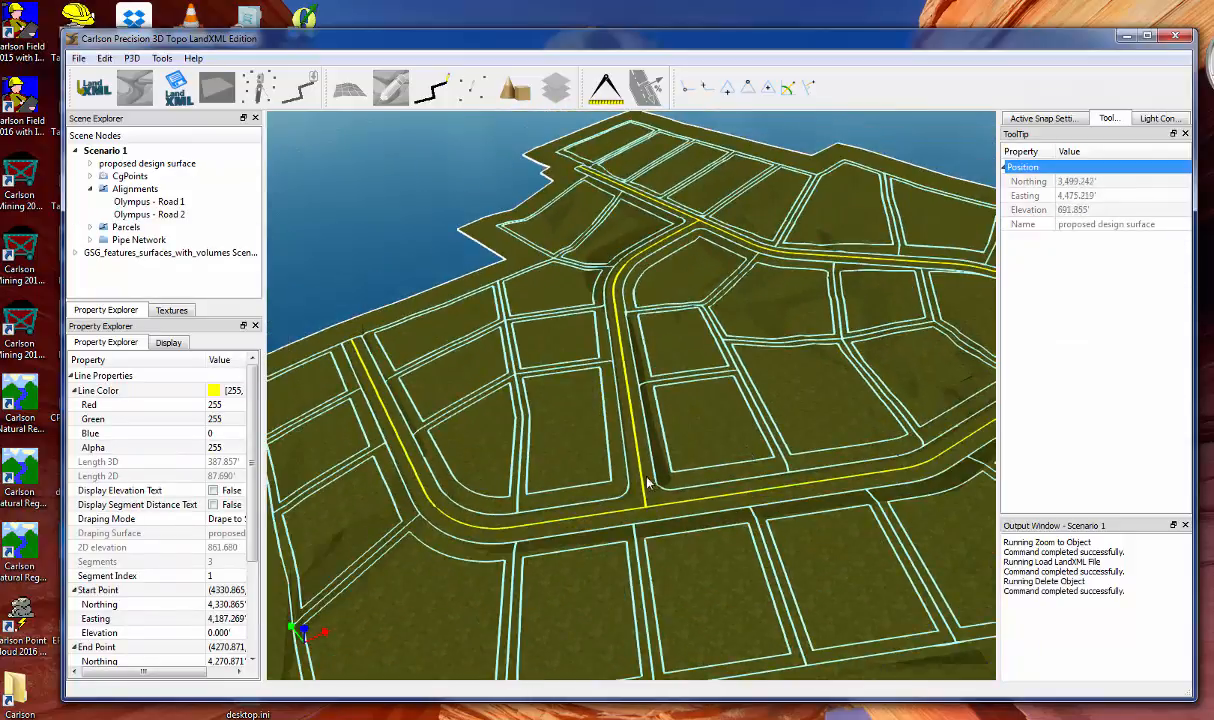
scroll(665, 465, "up", 3)
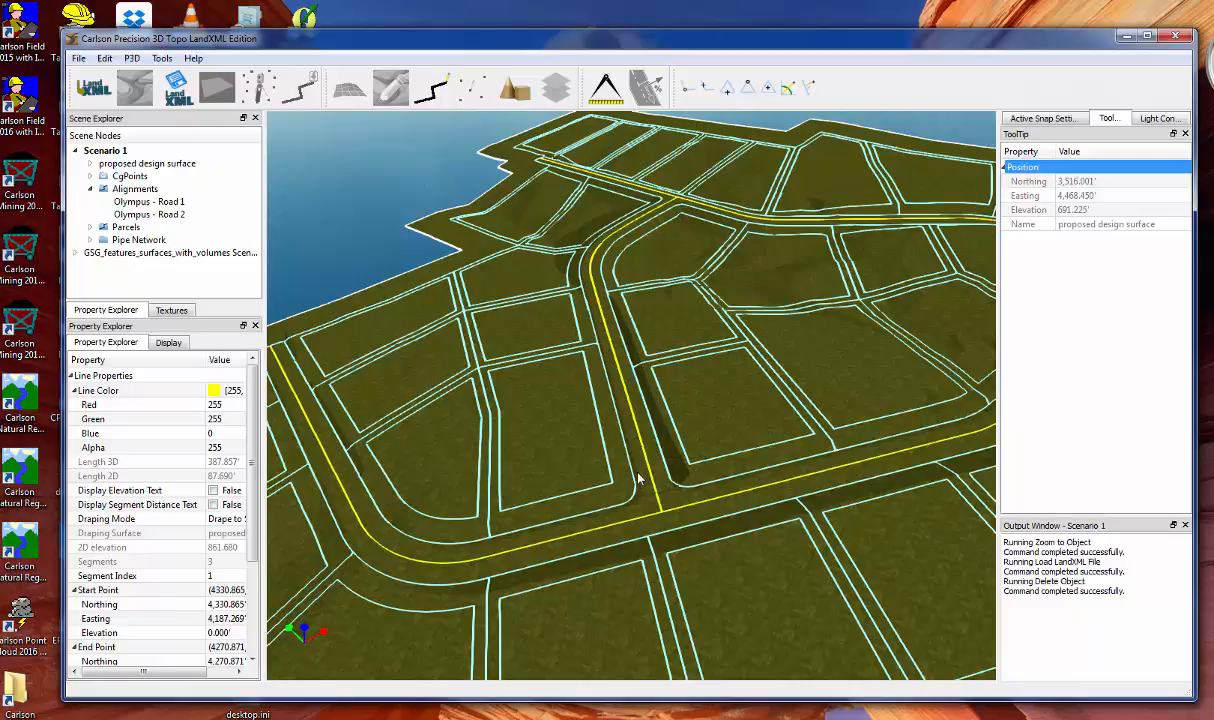
mouse_move(645, 496)
middle_mouse_down()
mouse_move(655, 473)
mouse_move(630, 458)
mouse_move(640, 476)
middle_mouse_up()
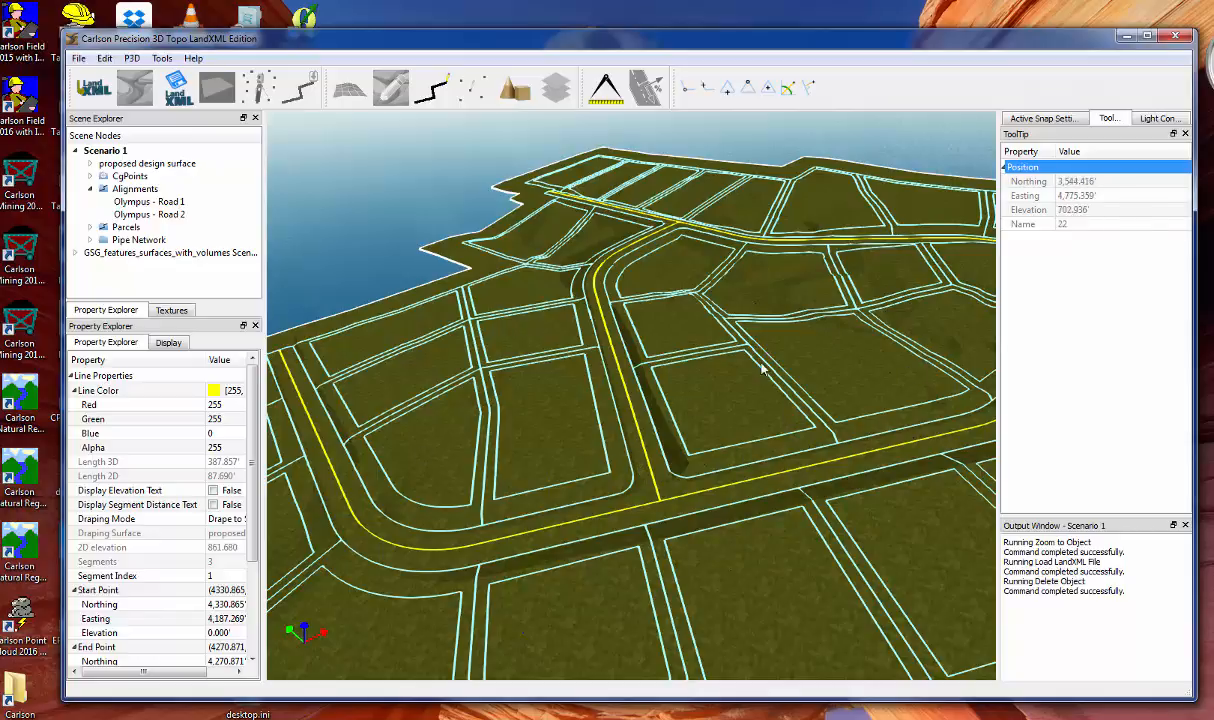
middle_click_drag(673, 499, 731, 481)
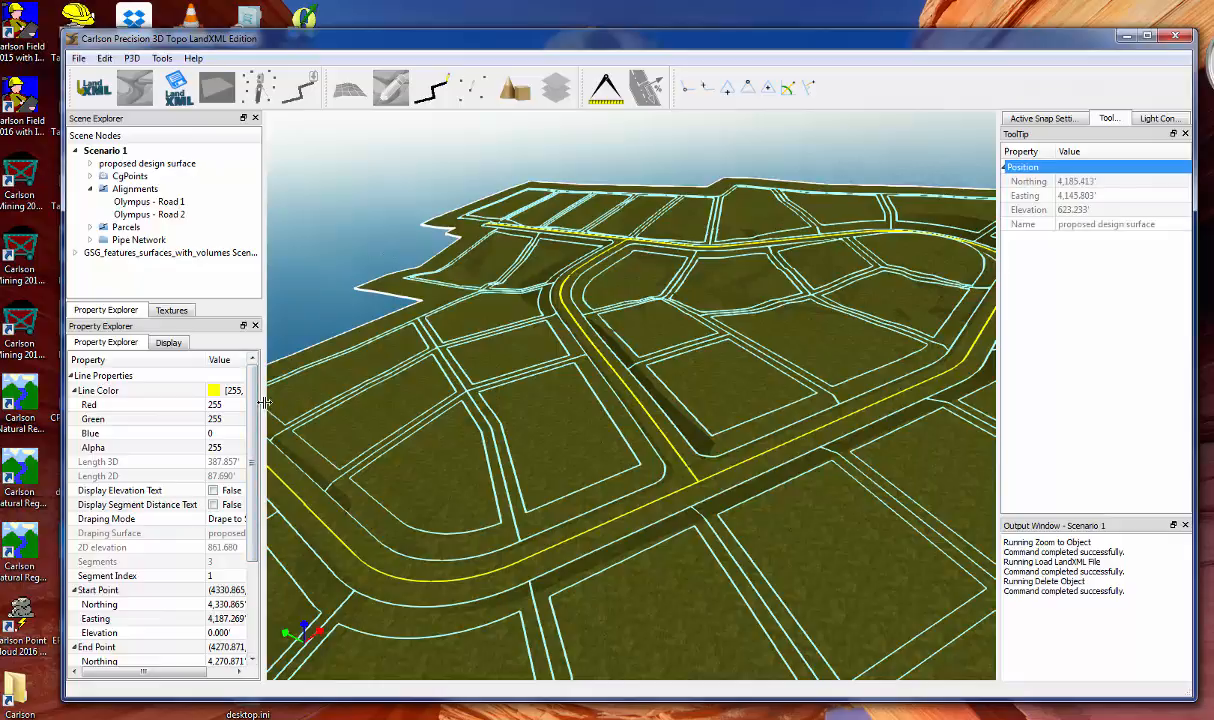
left_click_drag(264, 401, 283, 401)
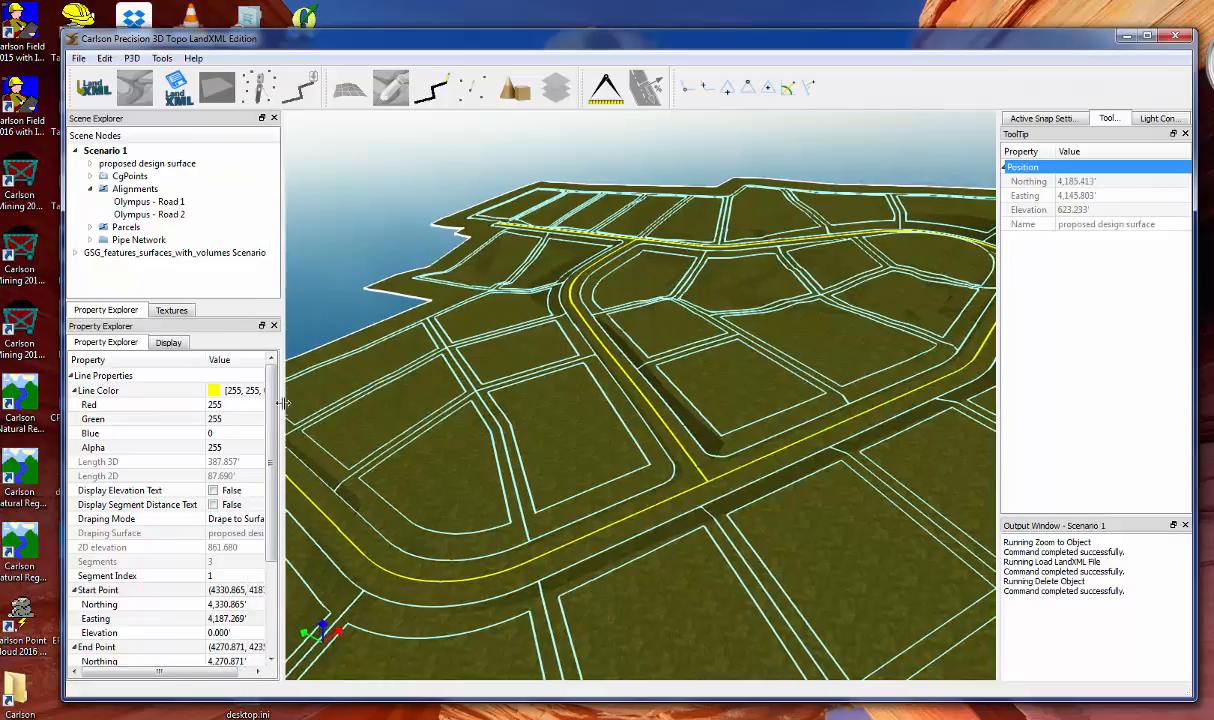
left_click(127, 190)
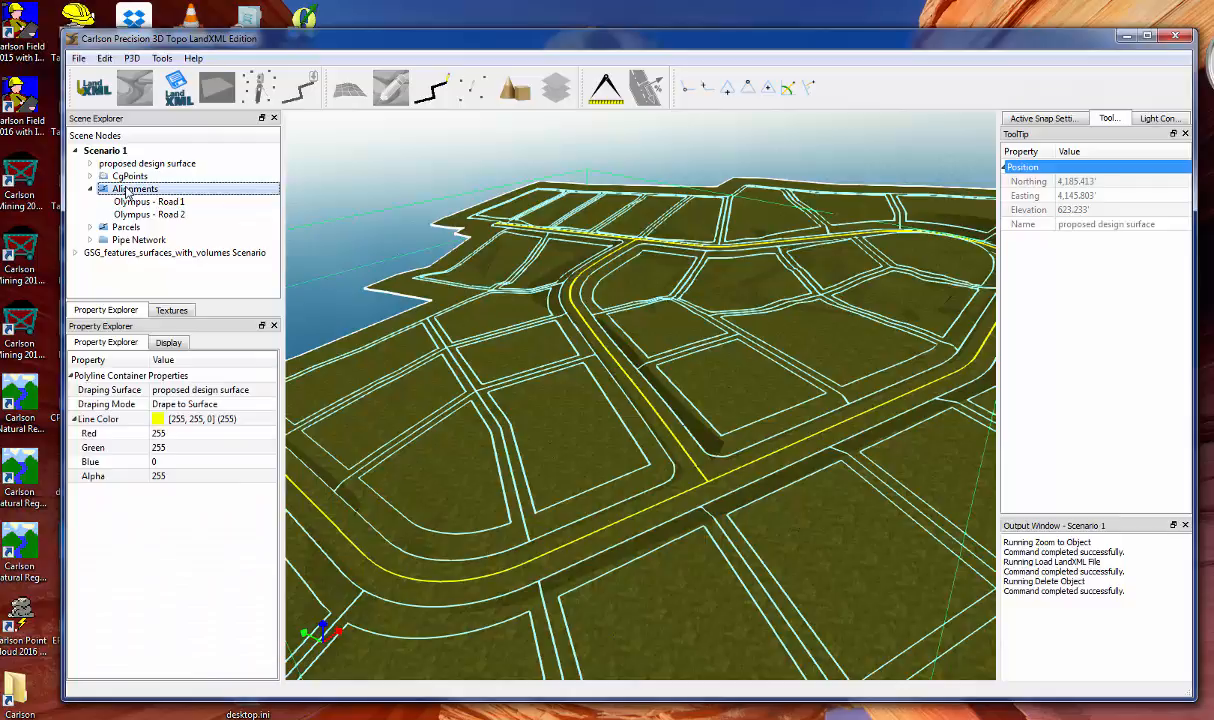
left_click(176, 404)
left_click(177, 405)
left_click(177, 431)
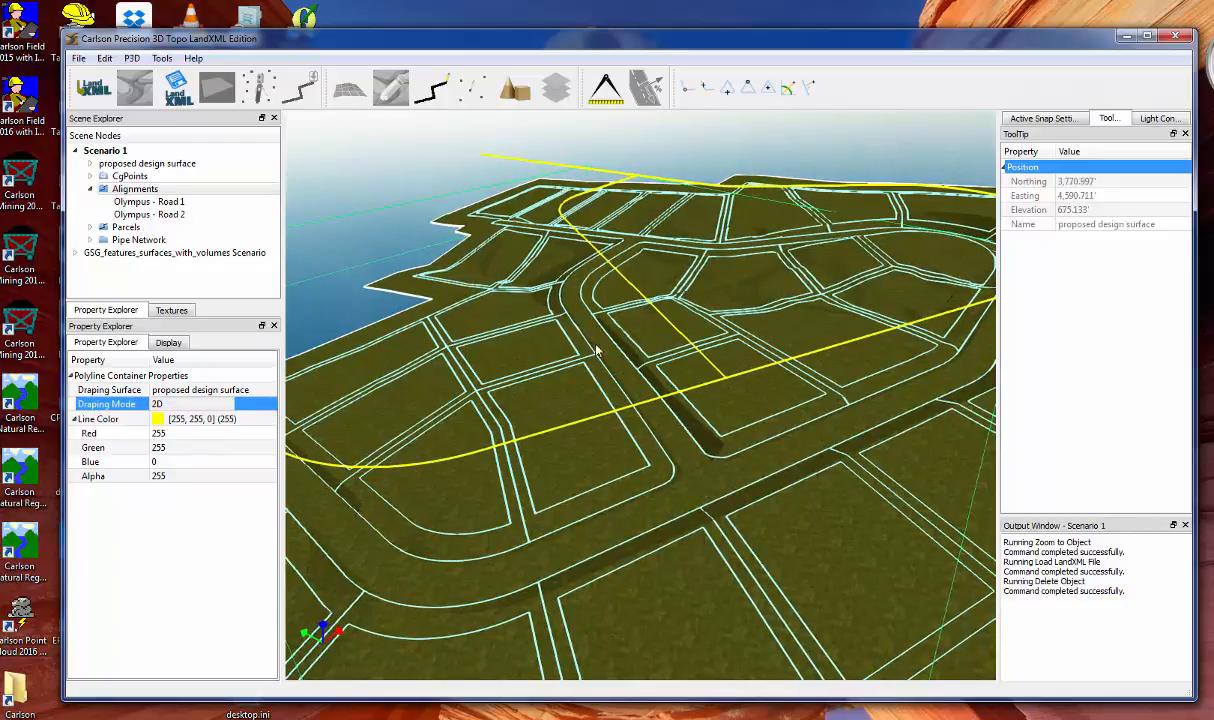
Select the proposed design surface near the central road's curve and start Auto Texture on it
scroll(590, 330, "up", 5)
scroll(587, 323, "up", 2)
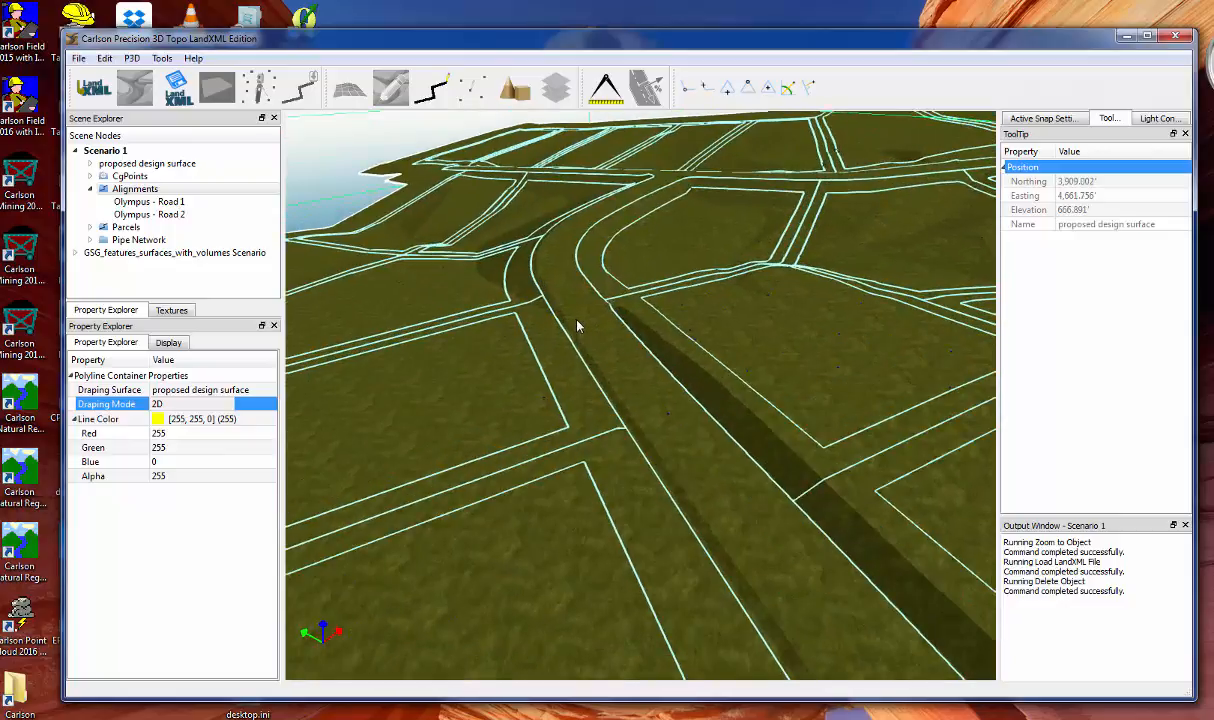
scroll(607, 395, "up", 2)
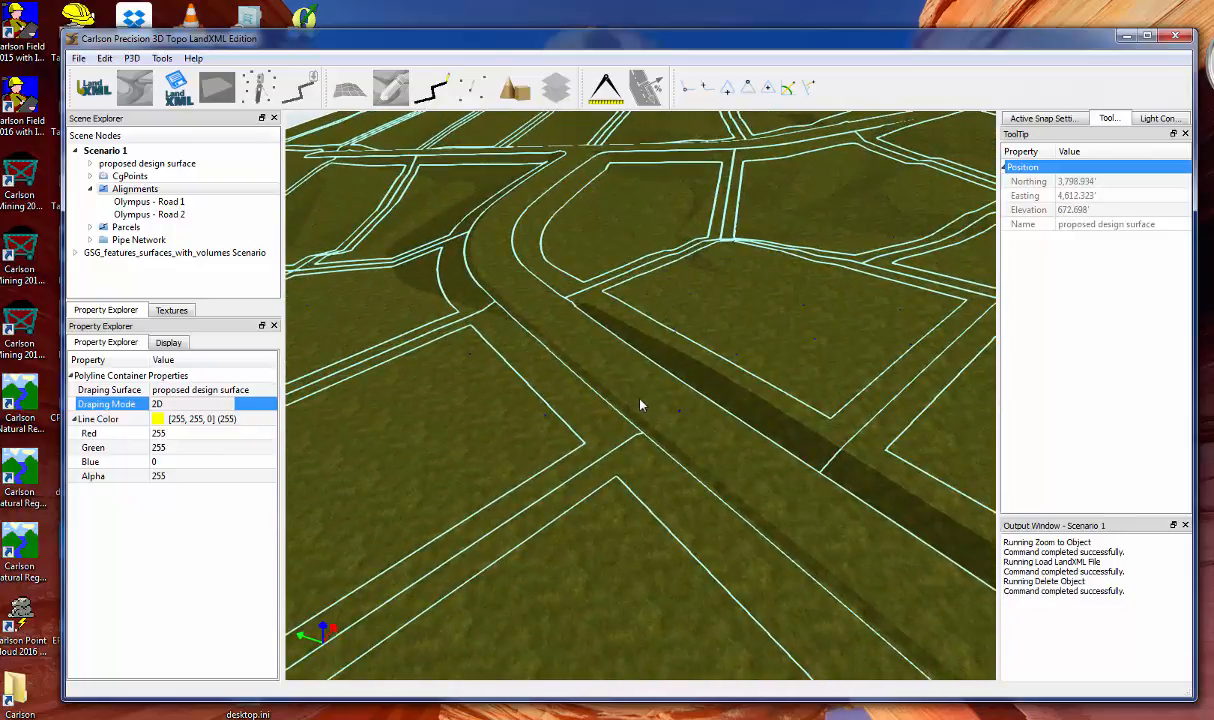
scroll(640, 401, "down", 3)
right_click(545, 353)
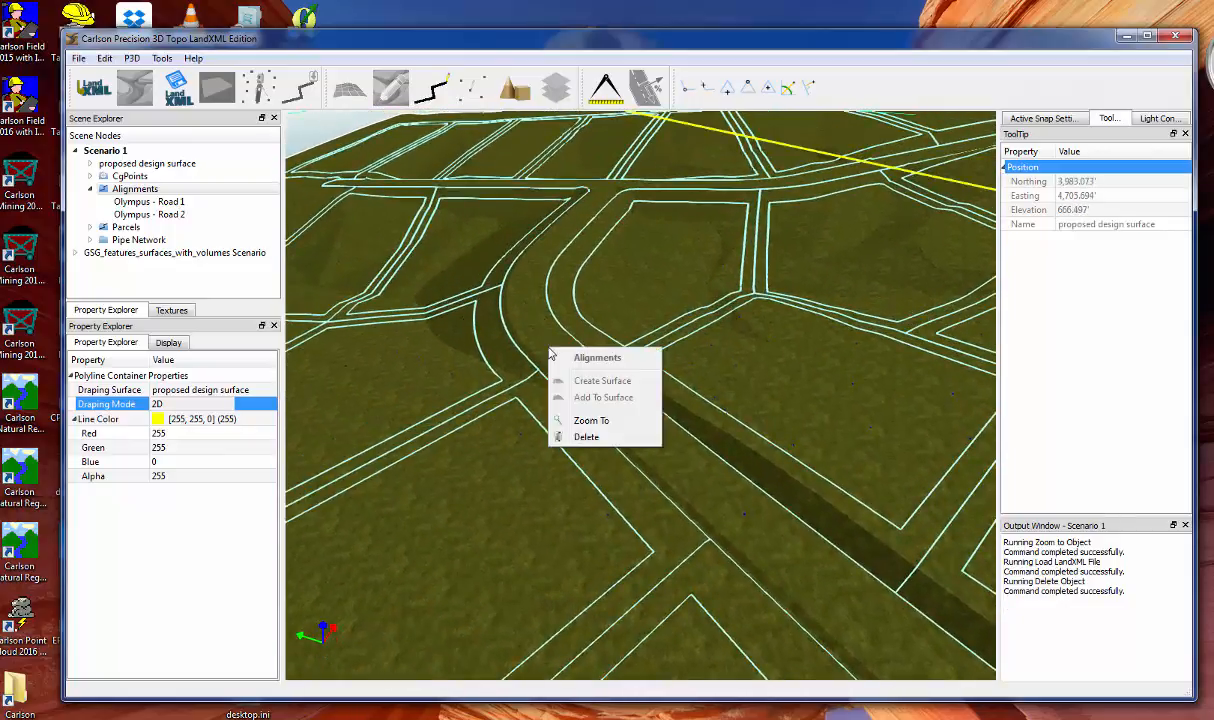
left_click(538, 337)
left_click(541, 345)
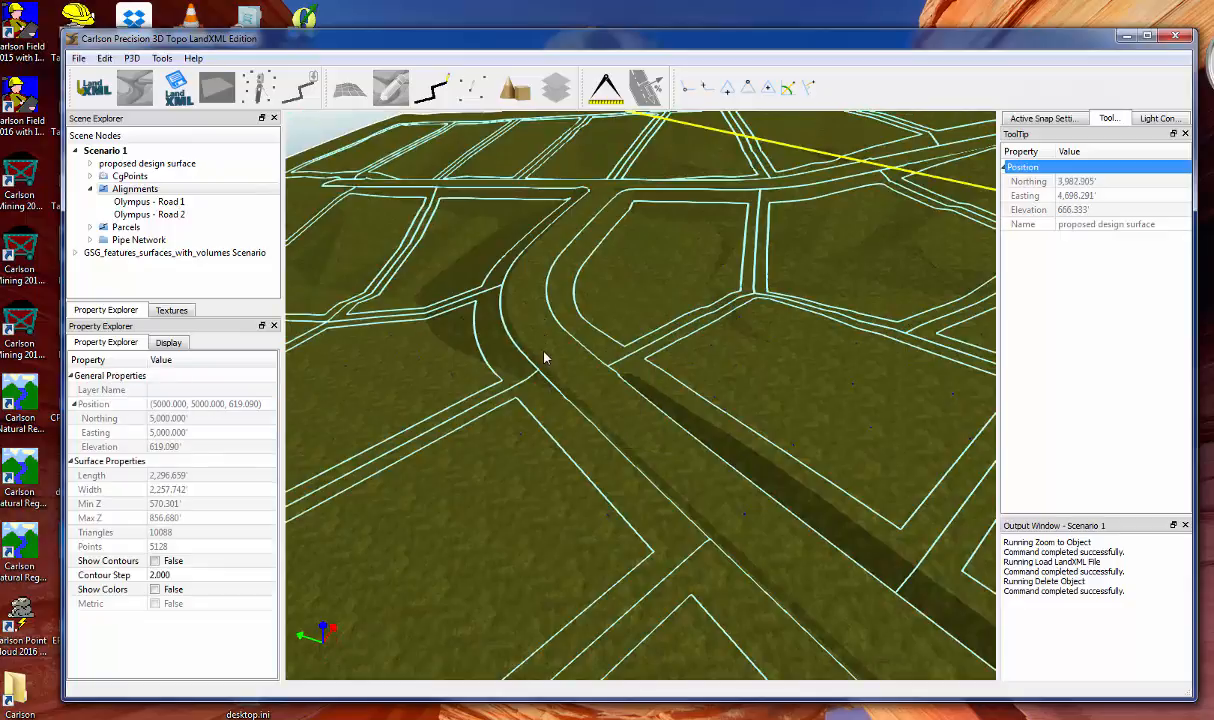
left_click(150, 164)
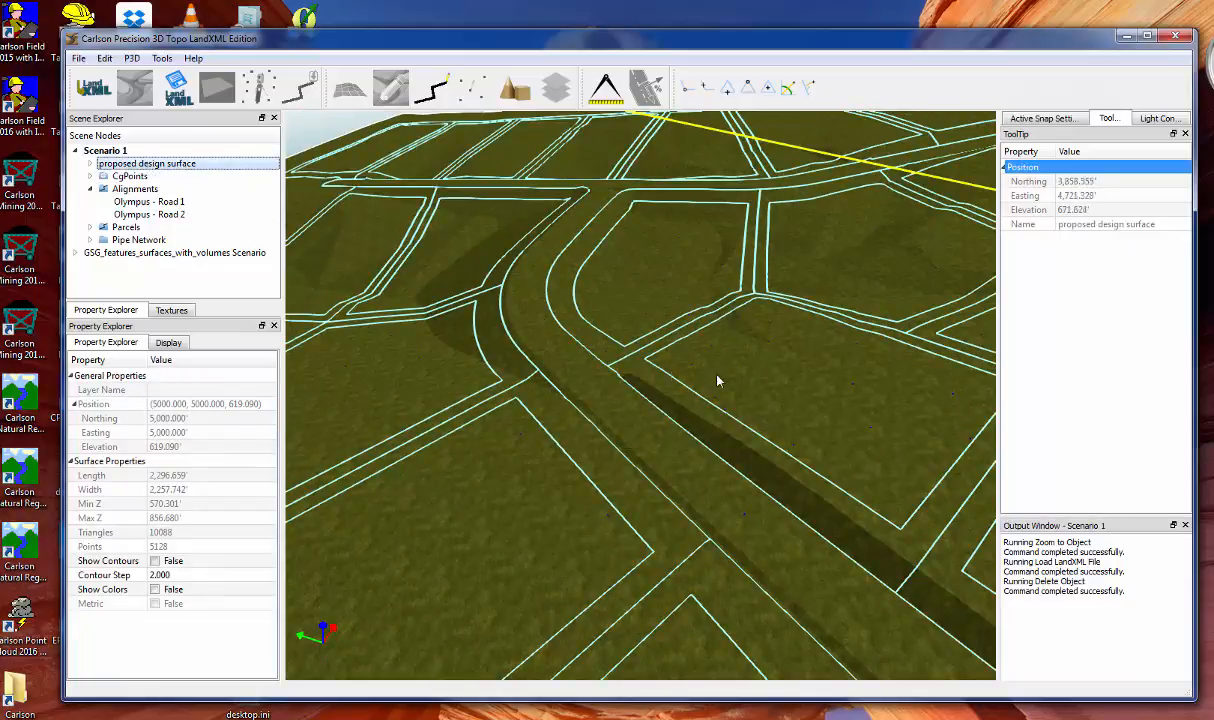
left_click(741, 375)
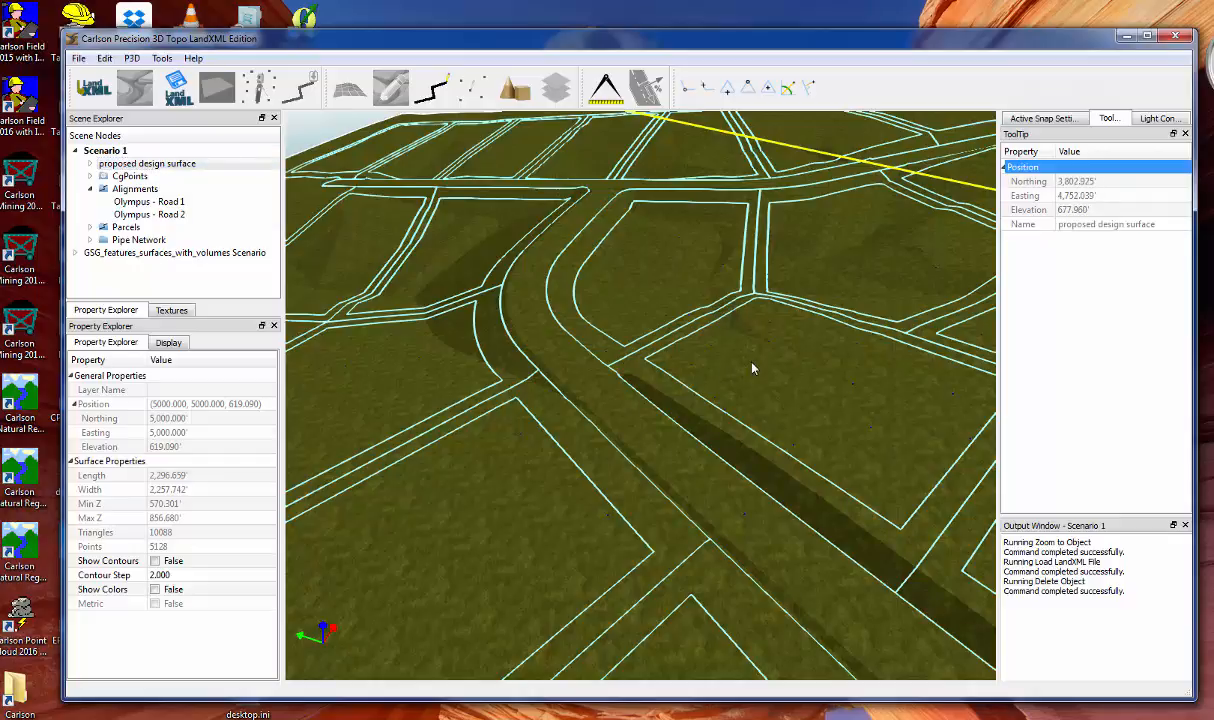
right_click(601, 395)
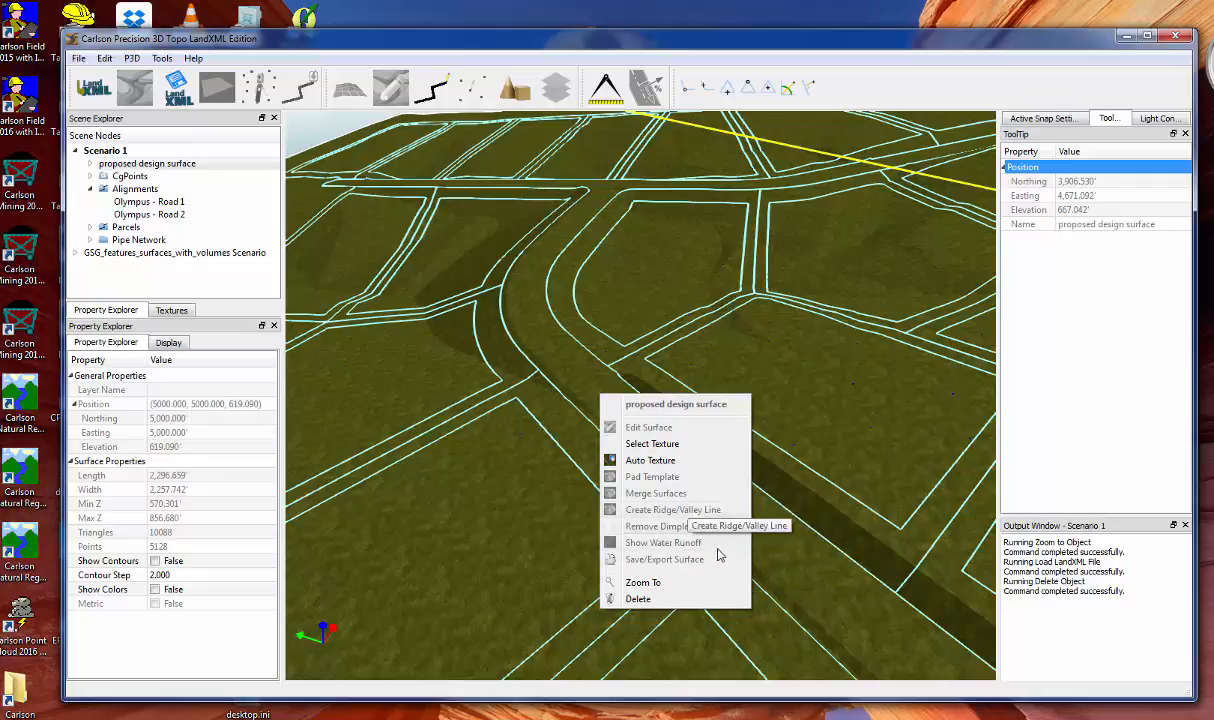
left_click(637, 463)
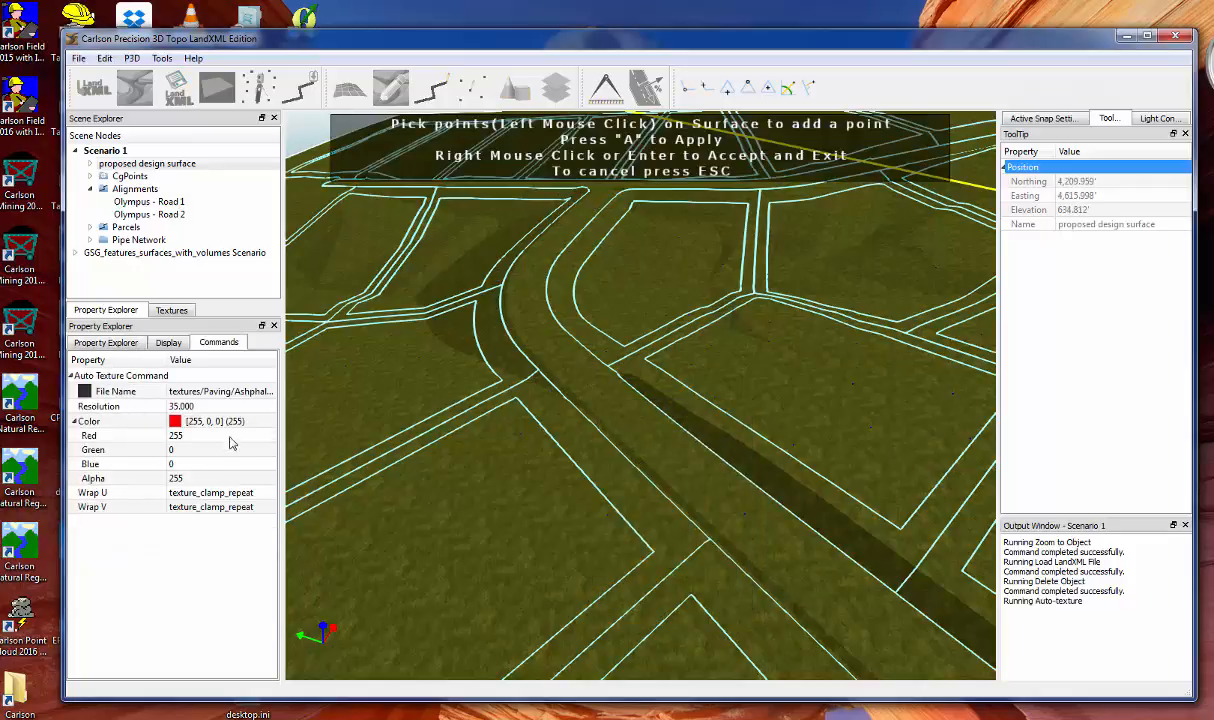
Set the Auto Texture color to black (0, 0, 0)
left_click(259, 424)
left_click(268, 421)
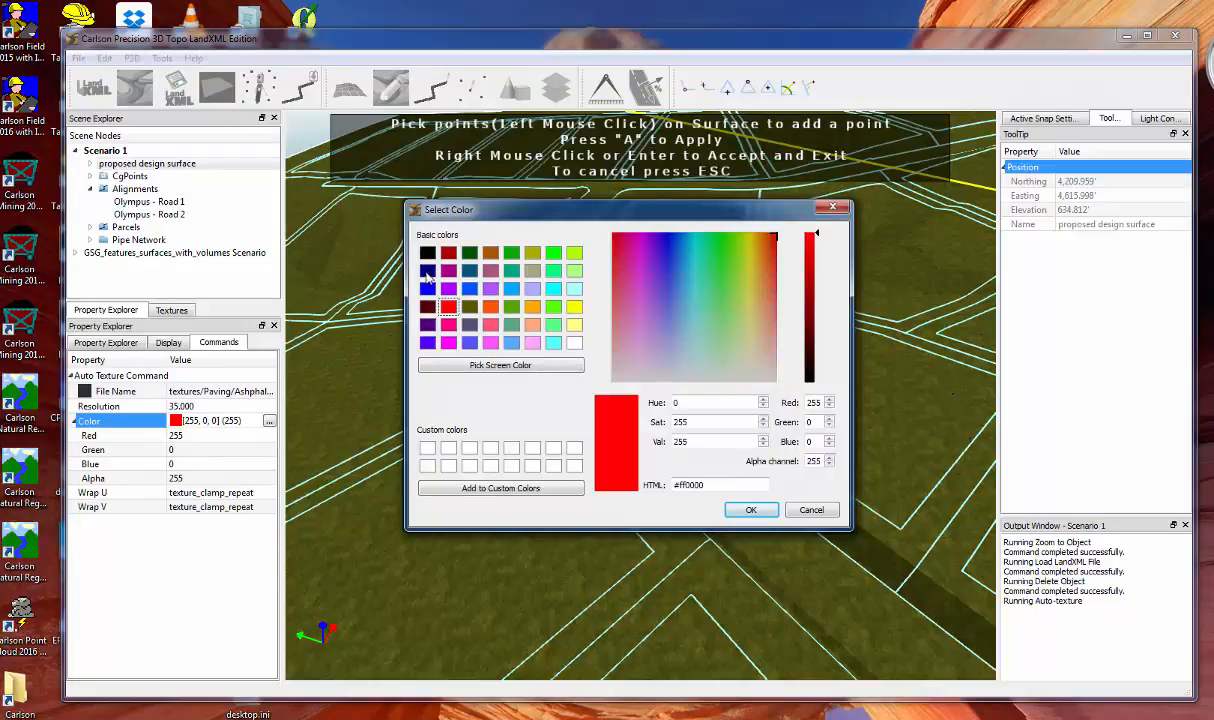
left_click(427, 253)
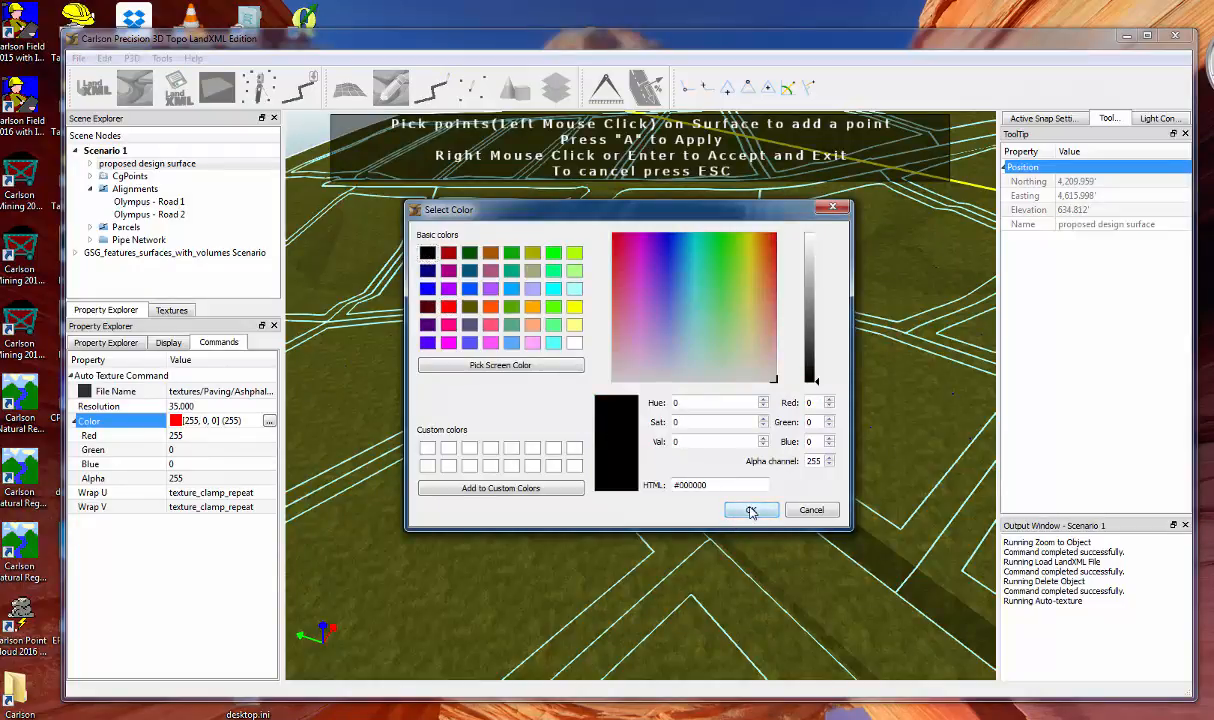
left_click(742, 509)
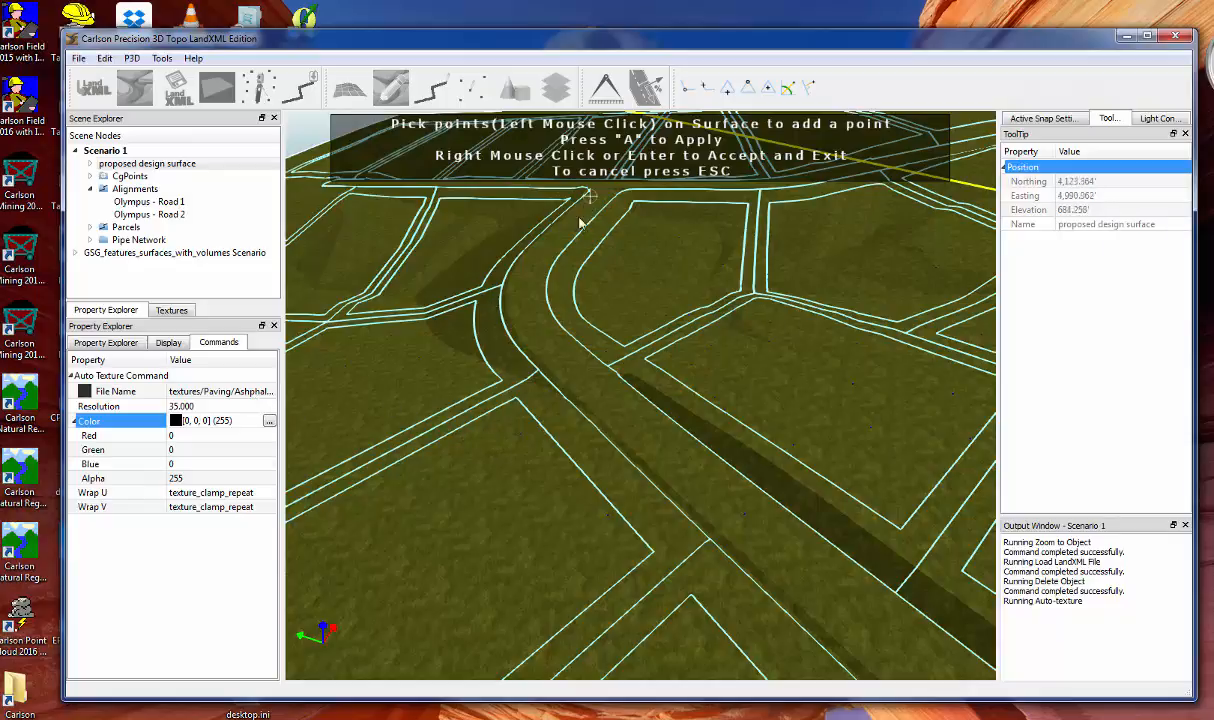
Pick points along the central connecting road and apply the asphalt texture to it
left_click(515, 298)
left_click(584, 389)
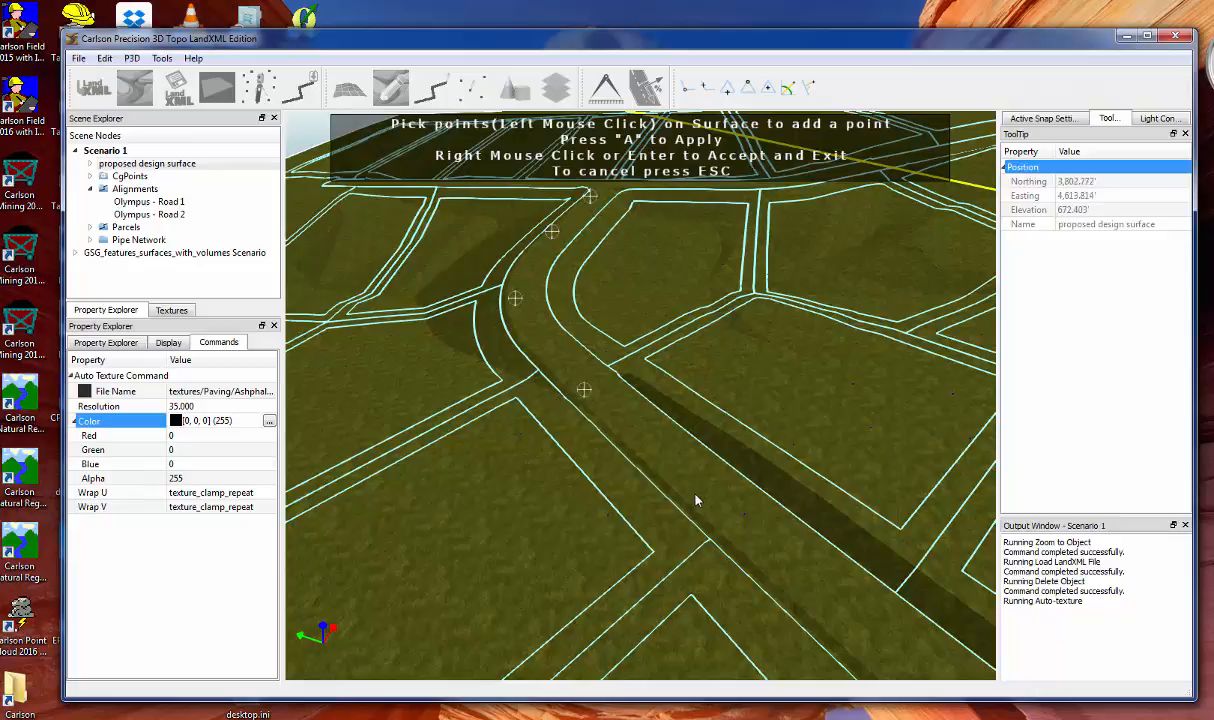
left_click(695, 495)
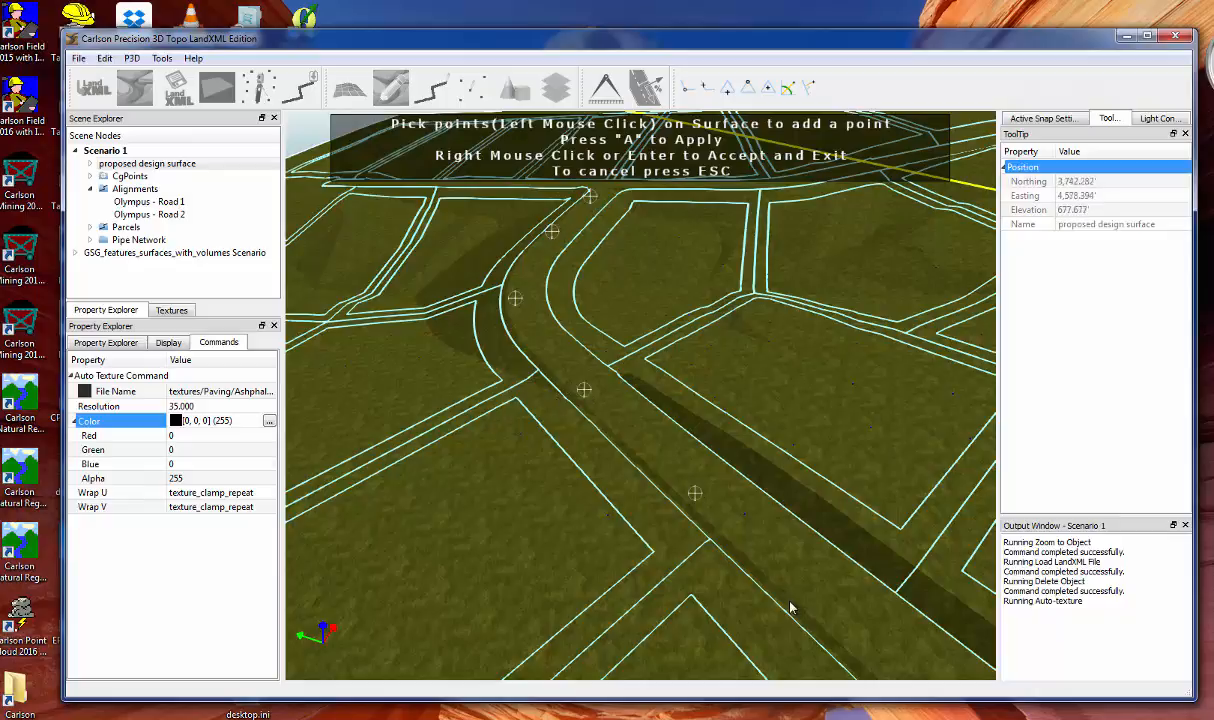
left_click(882, 662)
key("a")
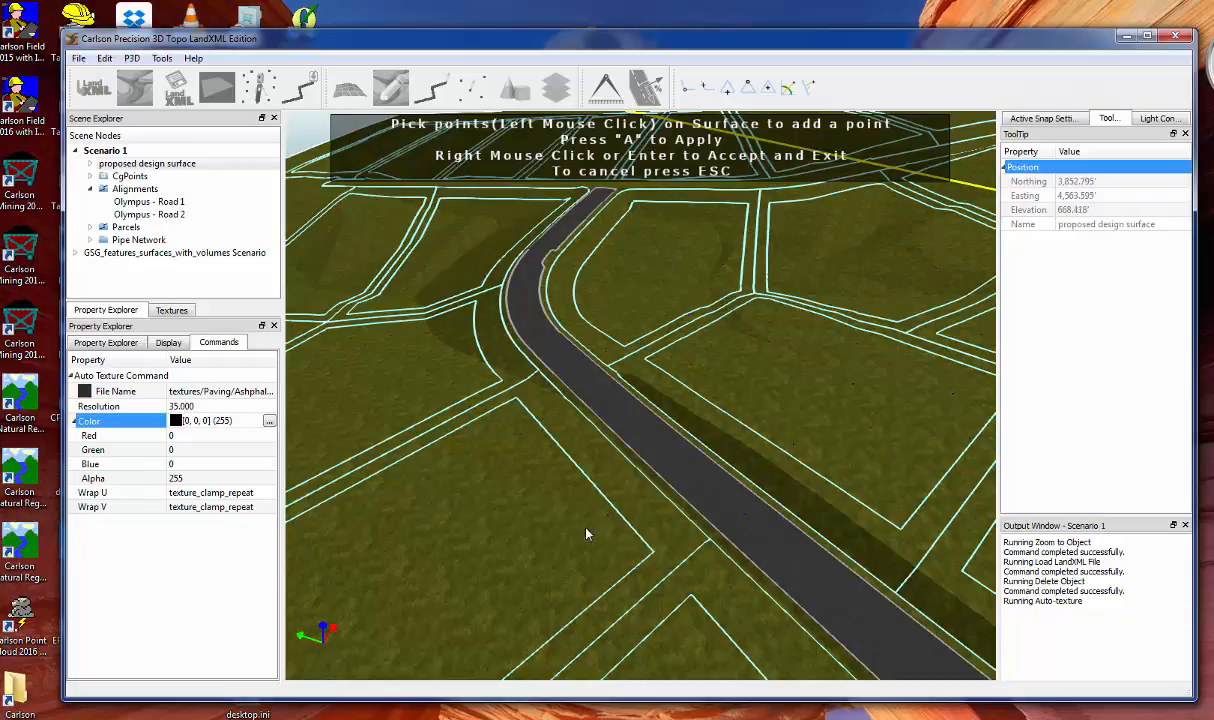
Pick points along the outer loop road, including its curves and intersection, apply the asphalt texture, and finish Auto Texture
middle_click_drag(742, 577, 854, 571)
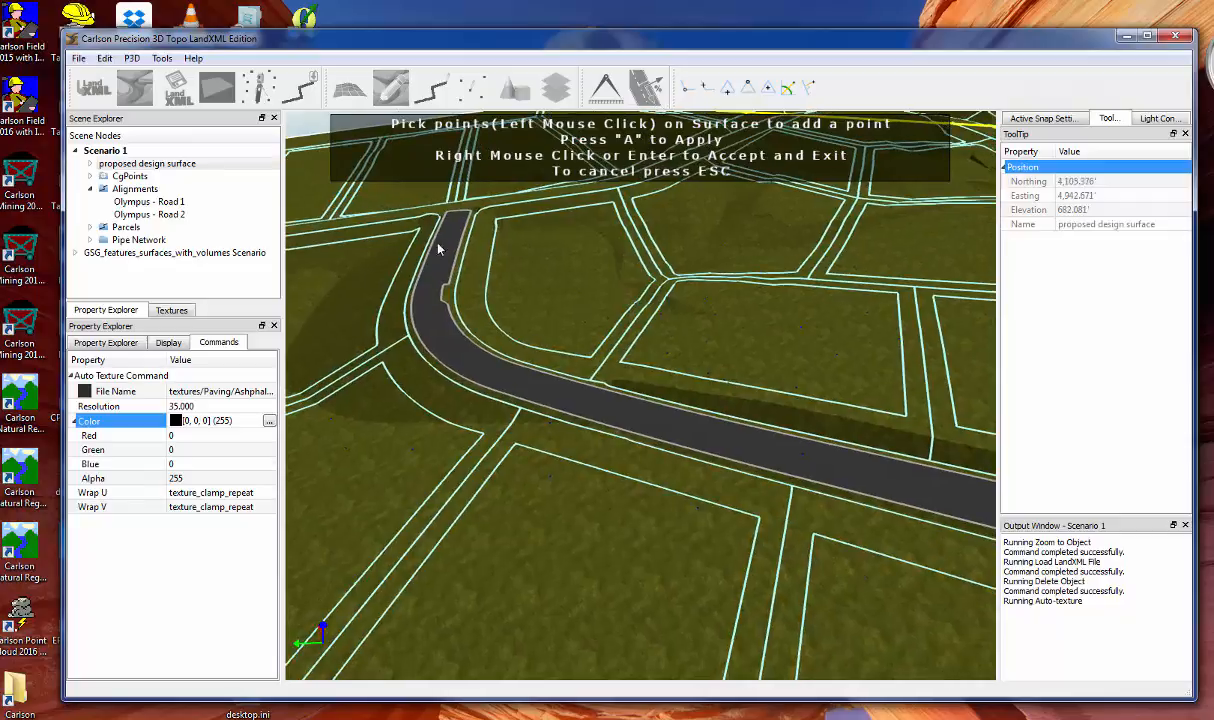
middle_click_drag(800, 486, 727, 472)
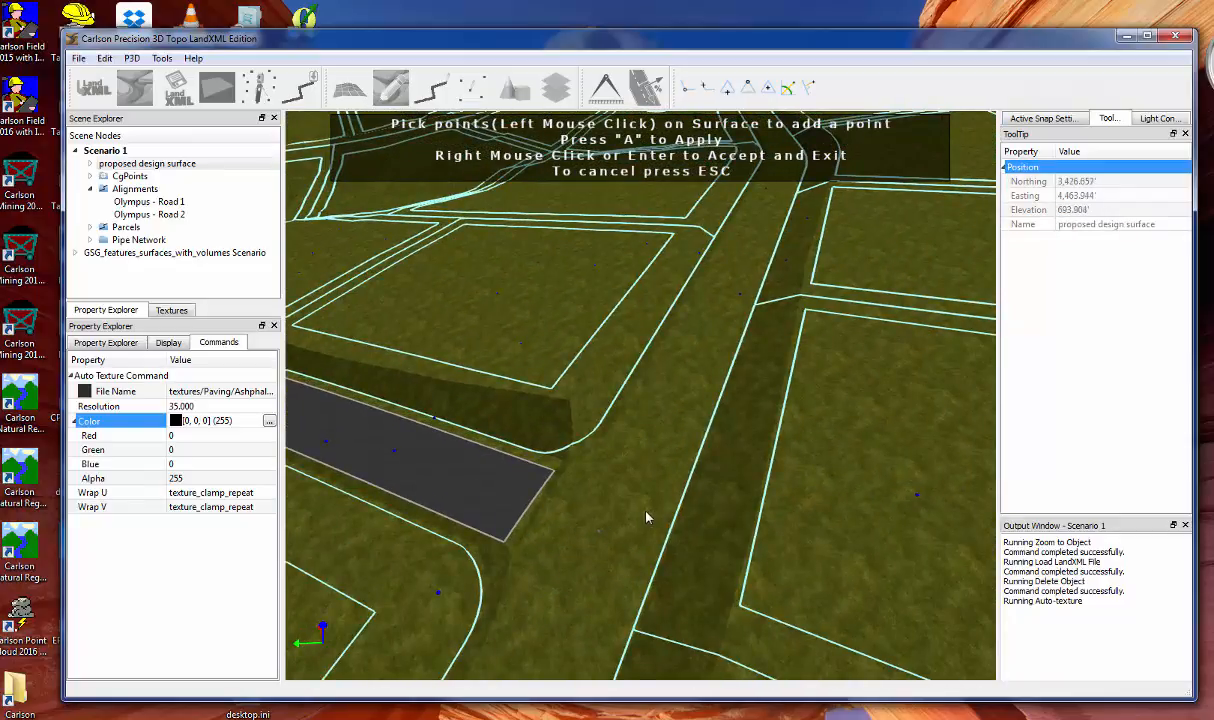
middle_click_drag(645, 515, 560, 457)
scroll(560, 457, "down", 5)
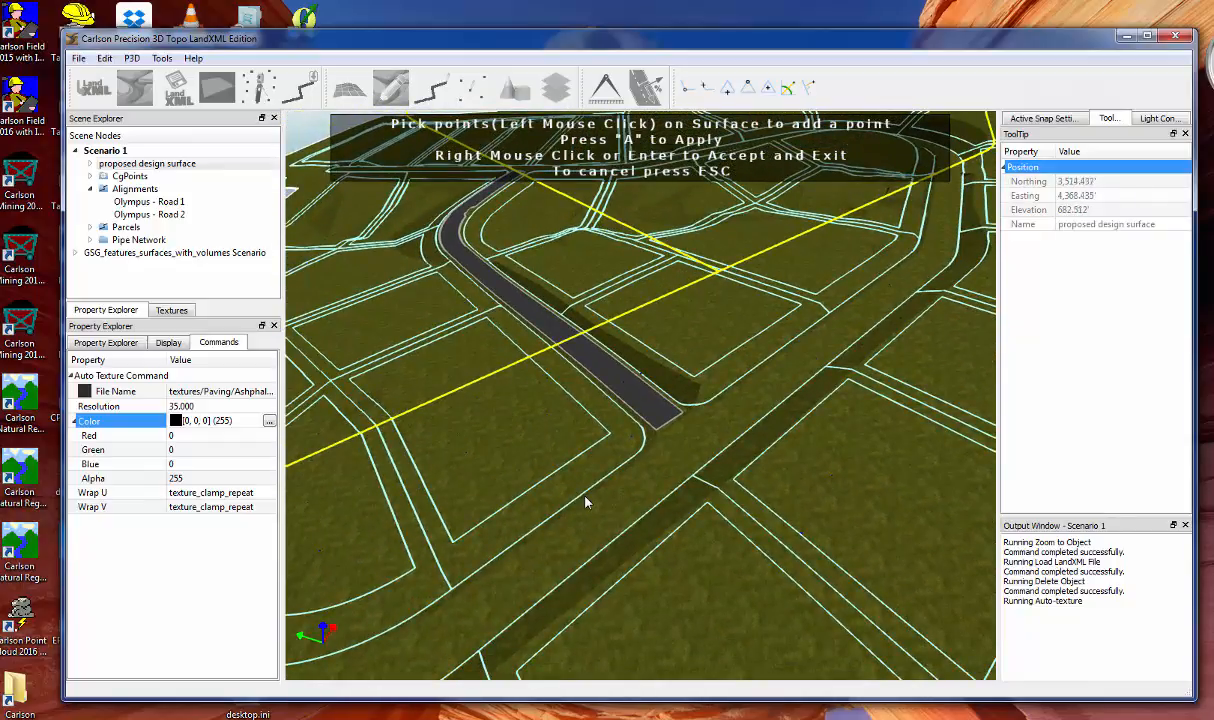
scroll(586, 503, "down", 5)
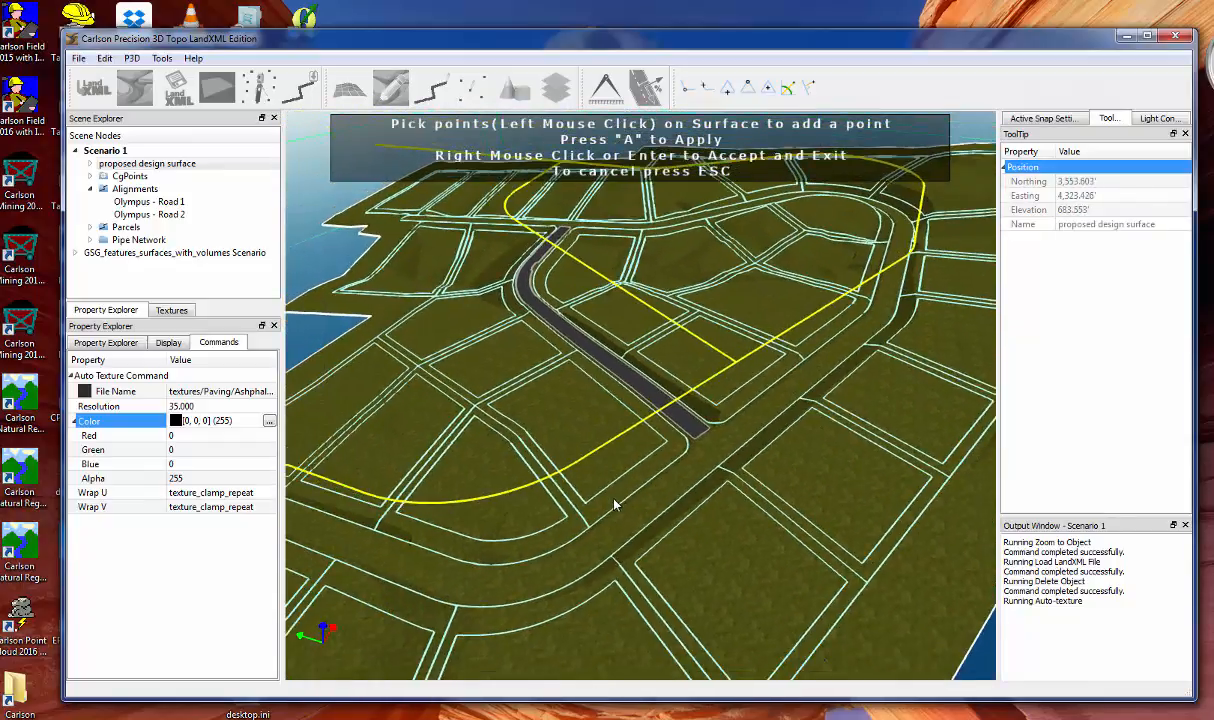
left_click(406, 550)
left_click(517, 575)
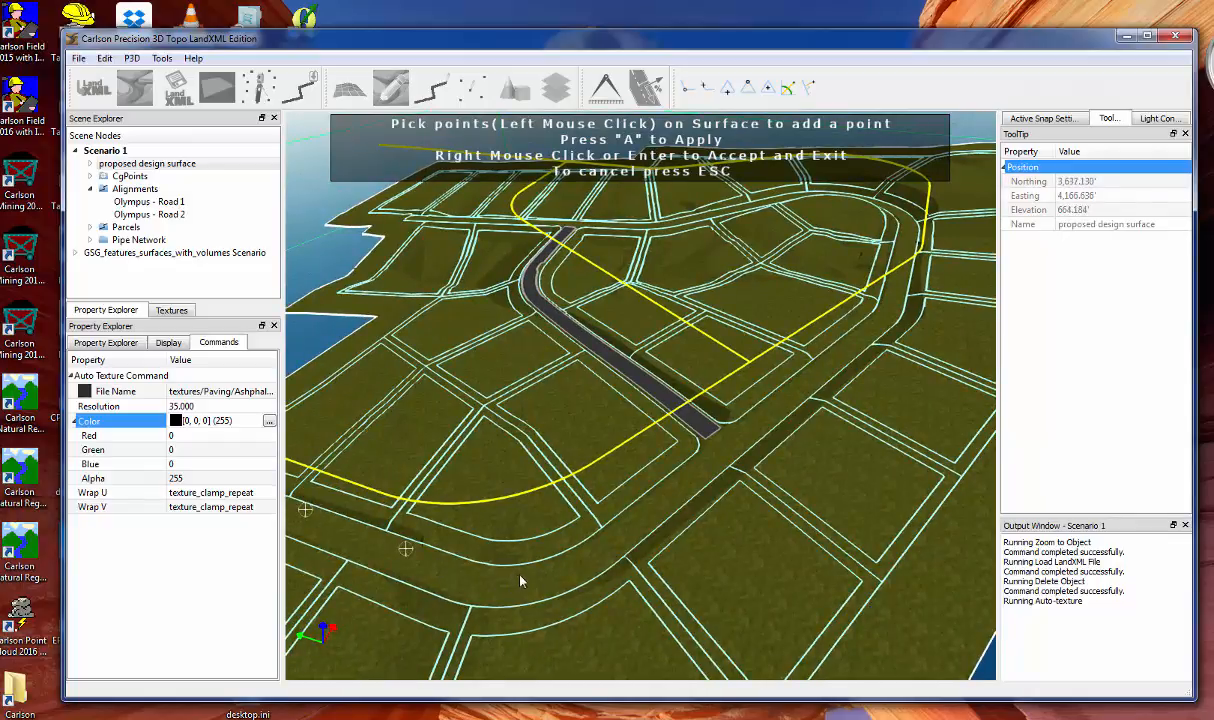
left_click(630, 521)
left_click(722, 446)
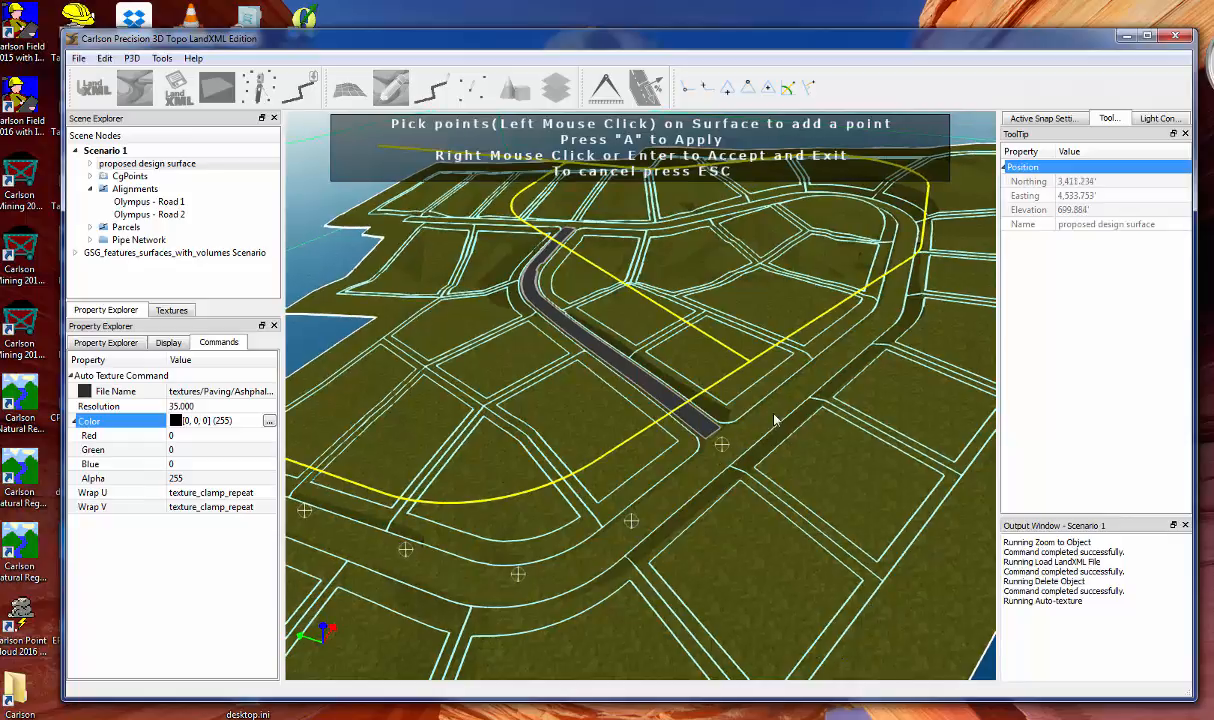
left_click(794, 386)
left_click(902, 240)
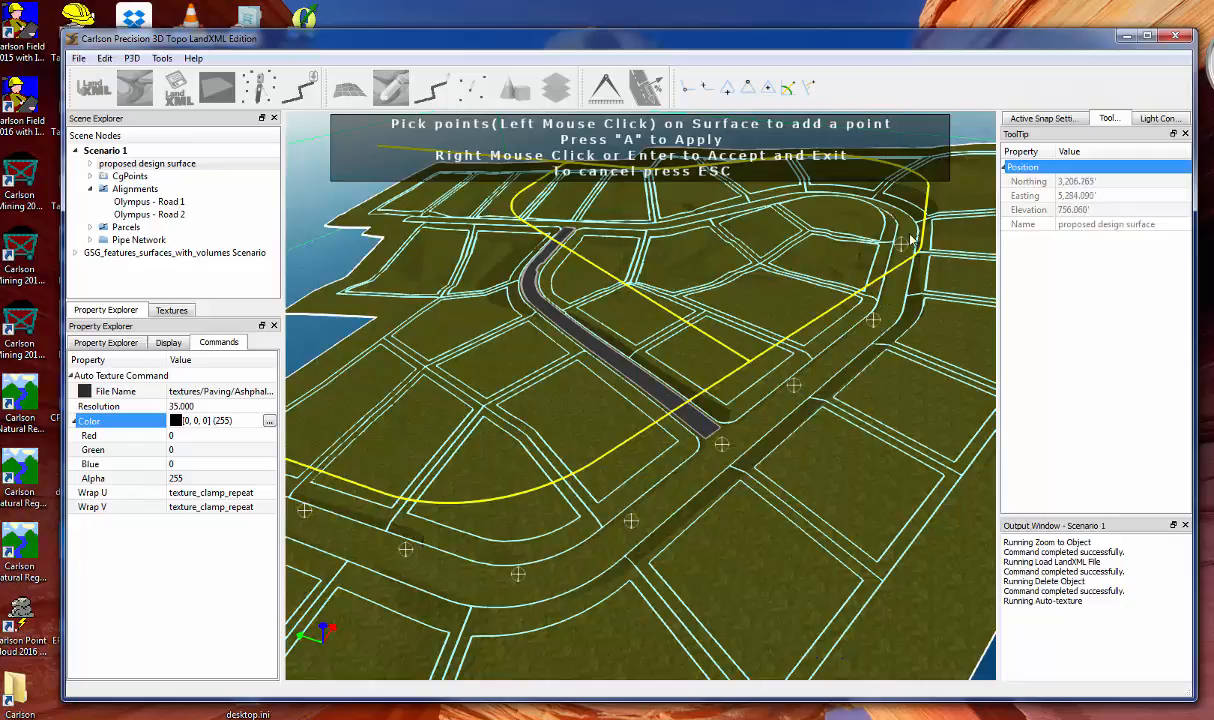
key("a")
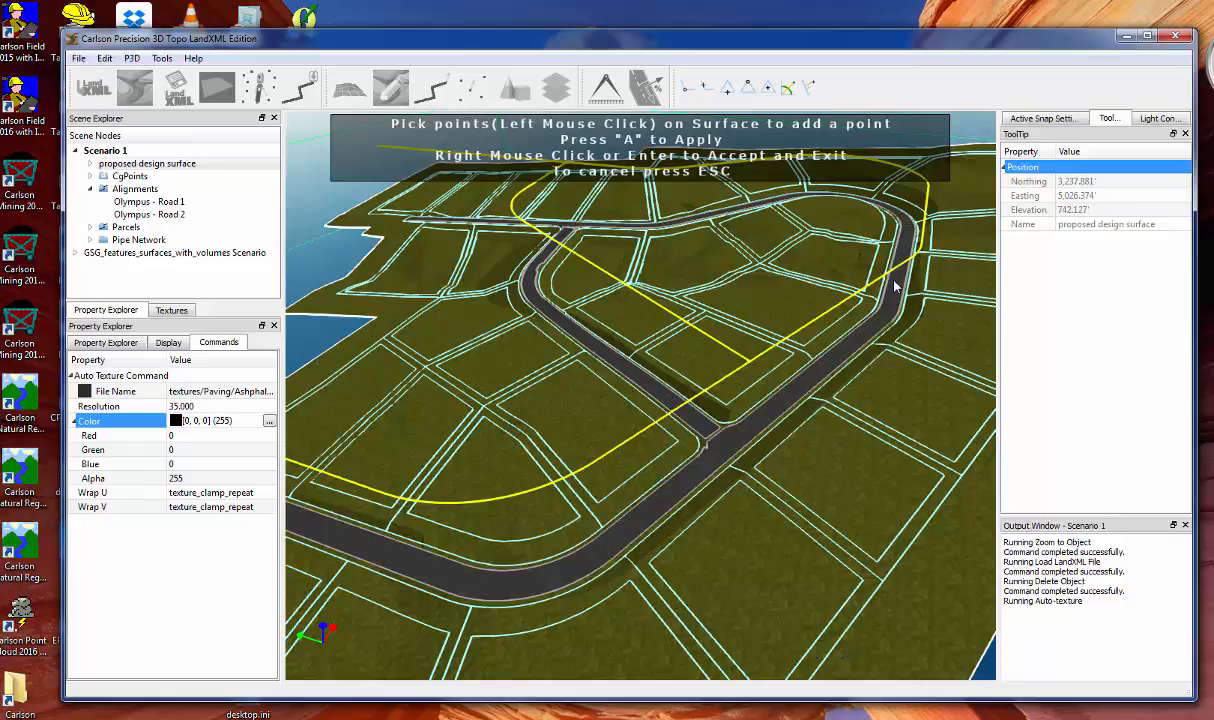
right_click(687, 442)
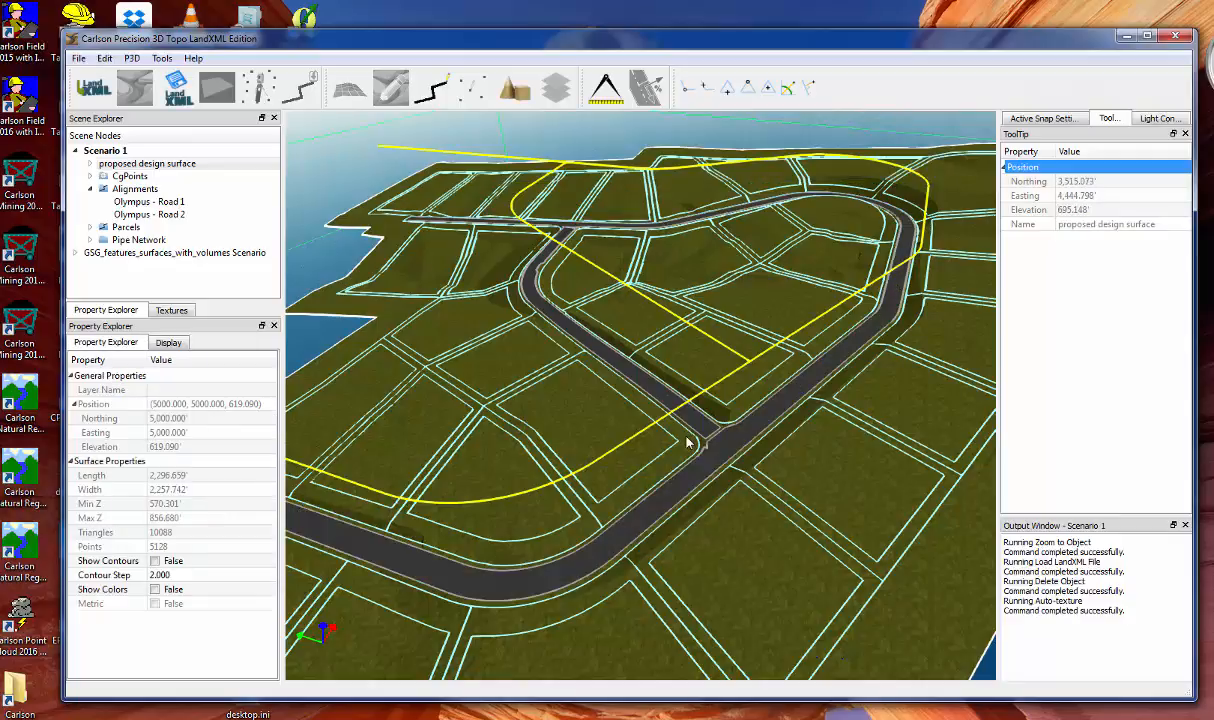
Restore the Alignments' draping mode to Drape to Surface so the centerlines follow the paved roads
left_click(134, 188)
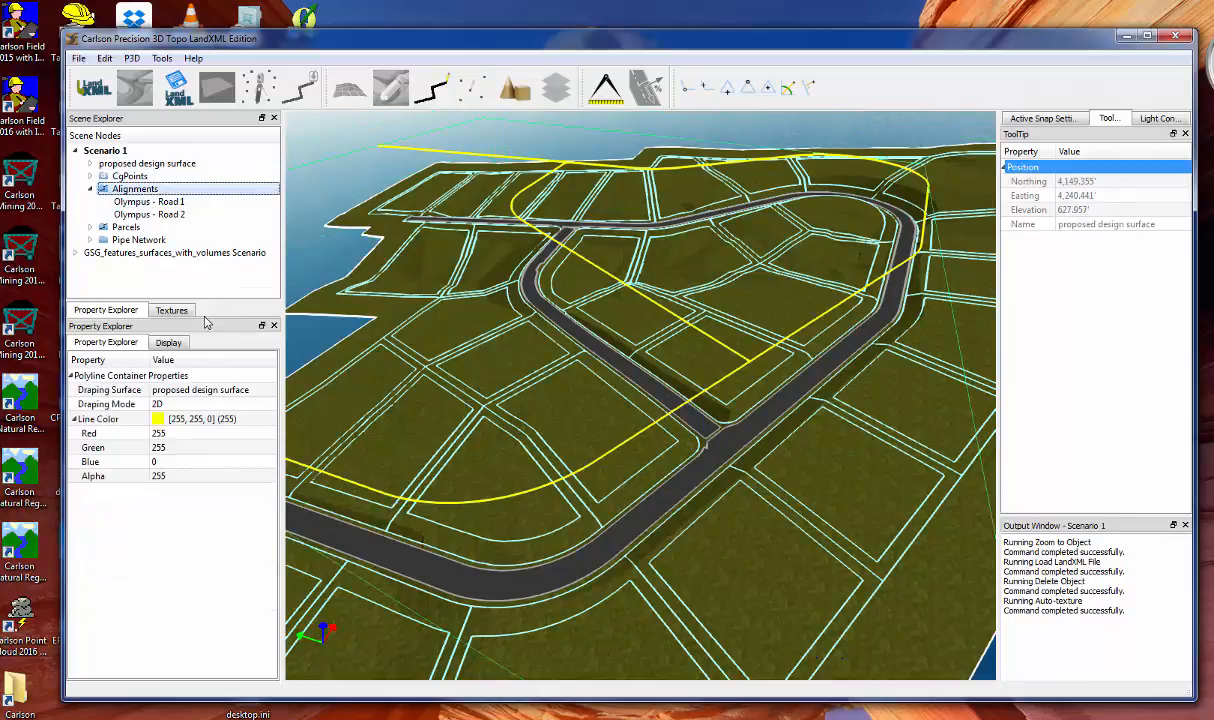
left_click(180, 403)
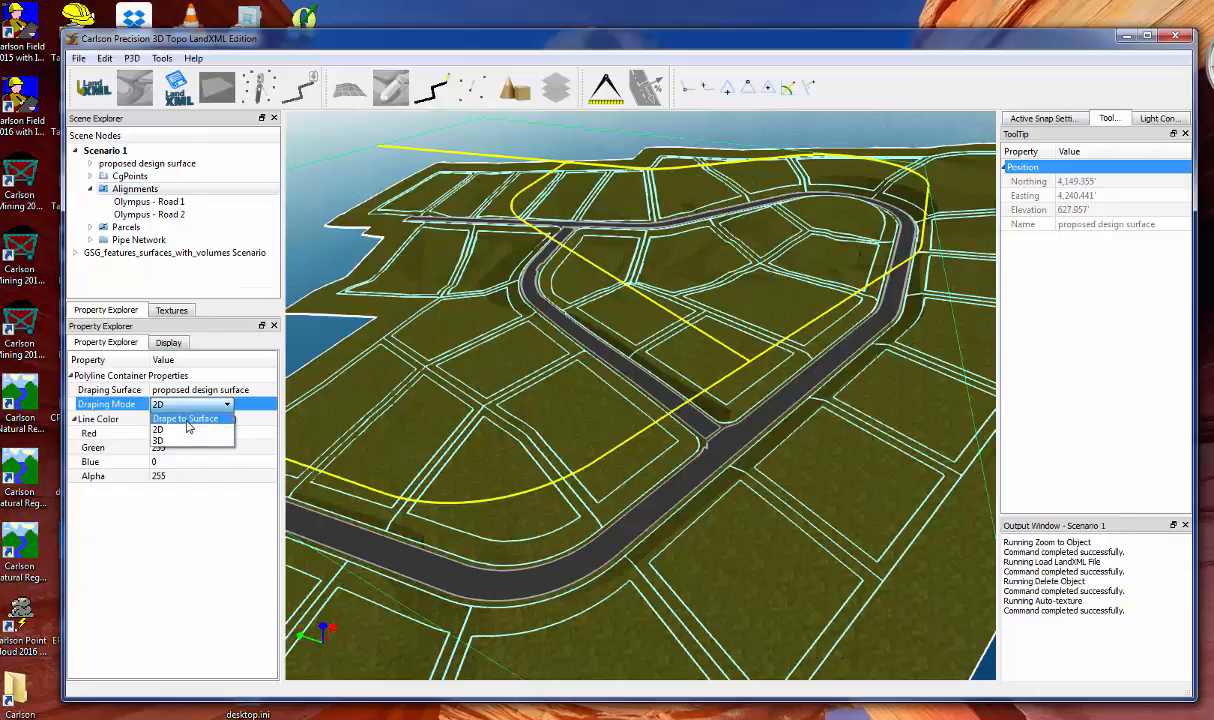
left_click(186, 419)
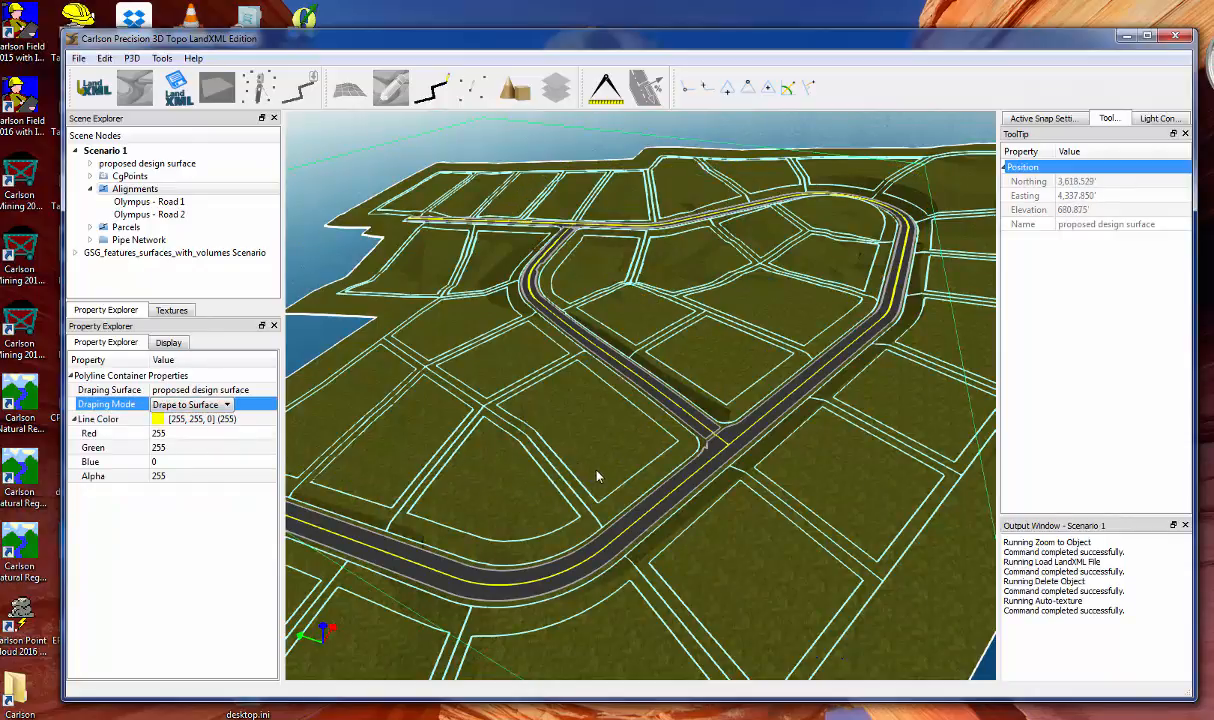
Select the connecting road's asphalt texture polyline at the notched curve edge near the upper intersection and turn on snapping for its vertices
scroll(535, 277, "up", 2)
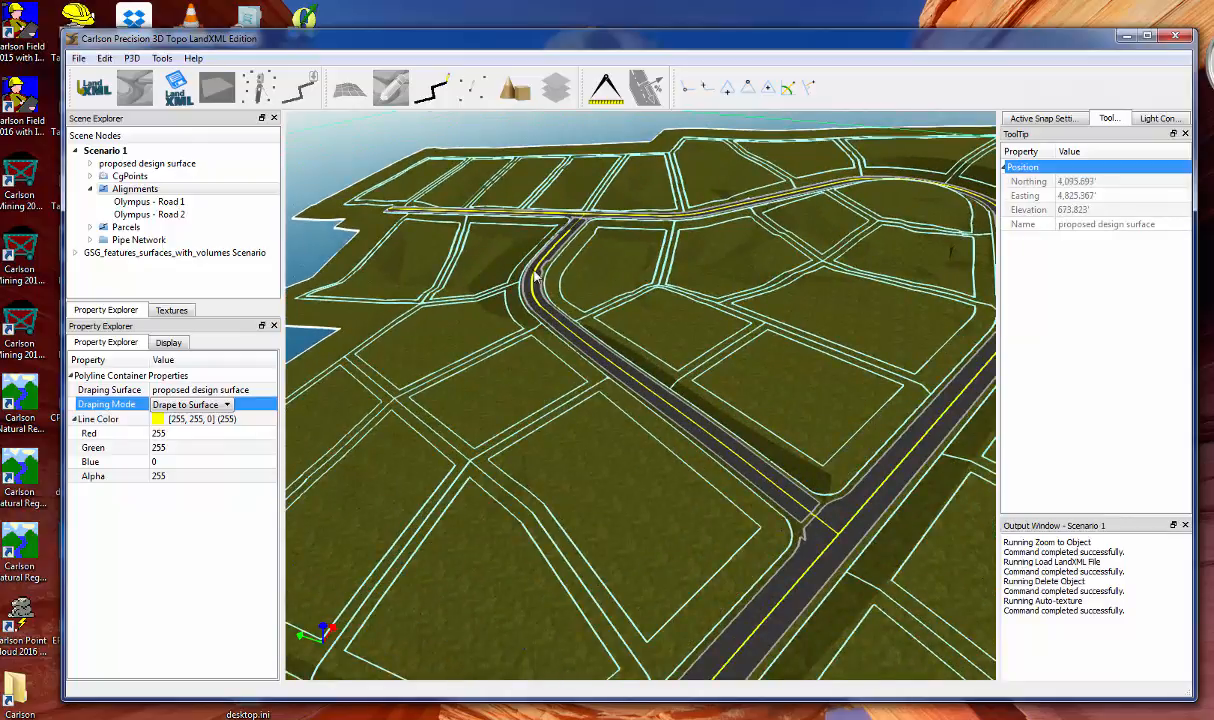
scroll(535, 277, "up", 4)
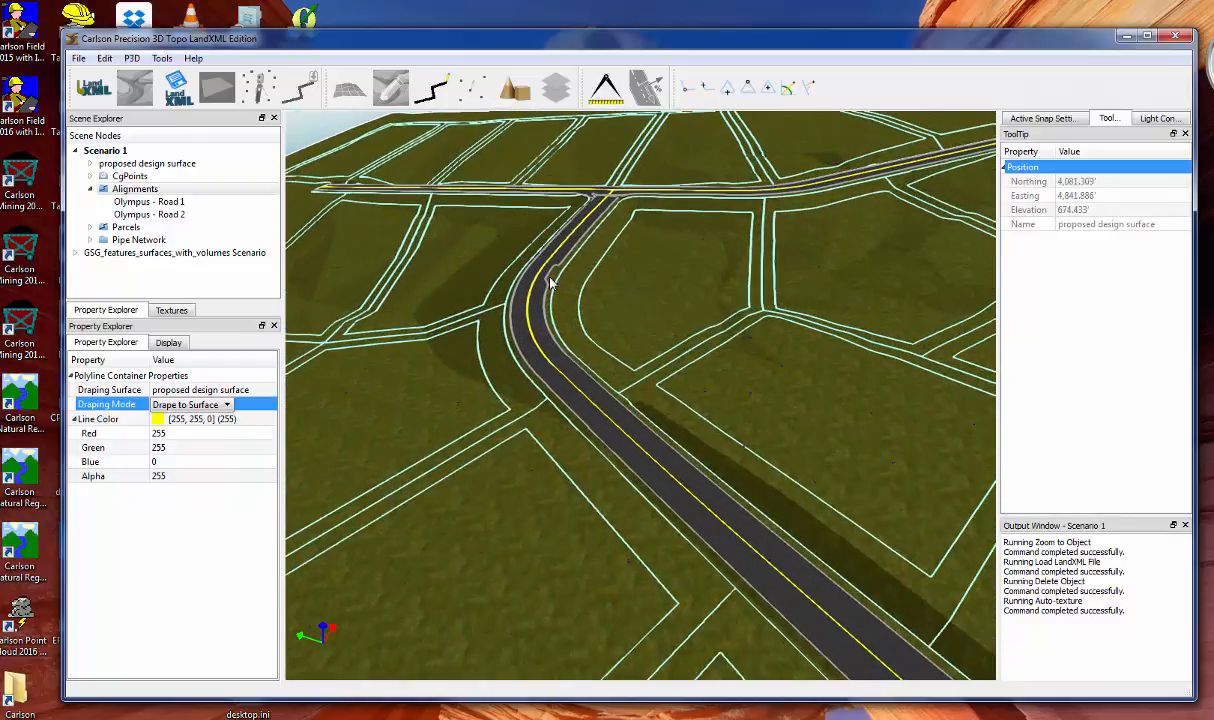
scroll(555, 274, "up", 5)
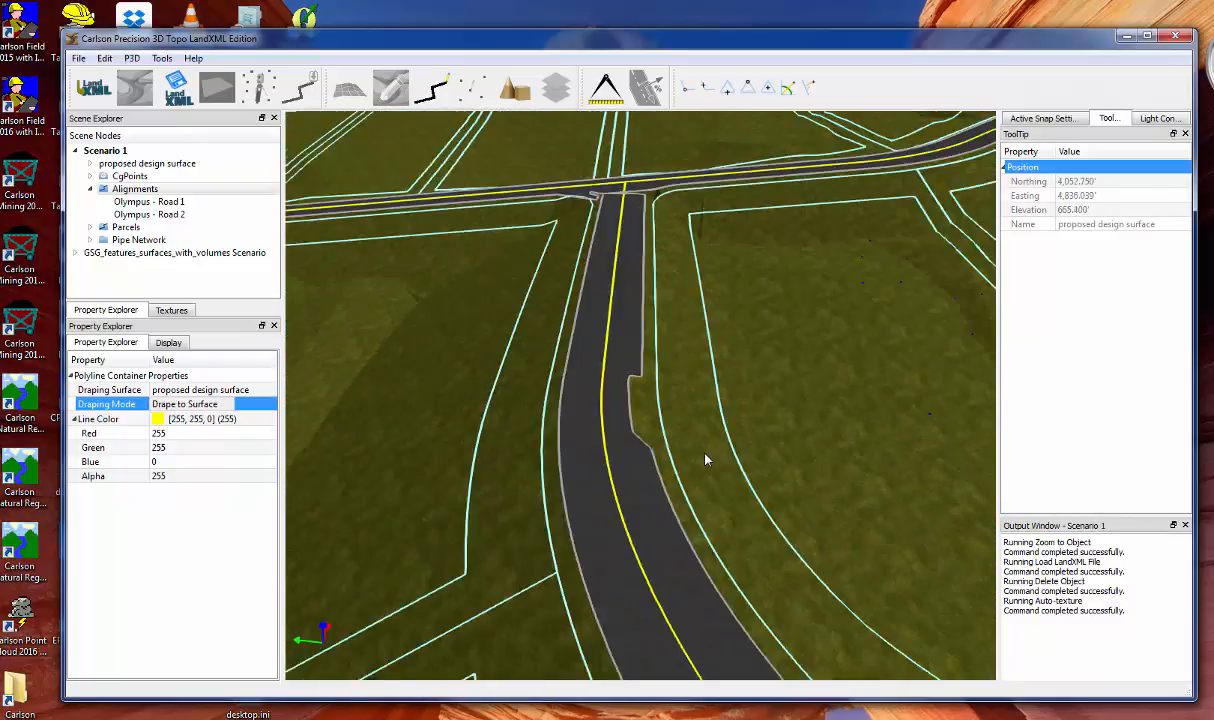
scroll(630, 405, "up", 4)
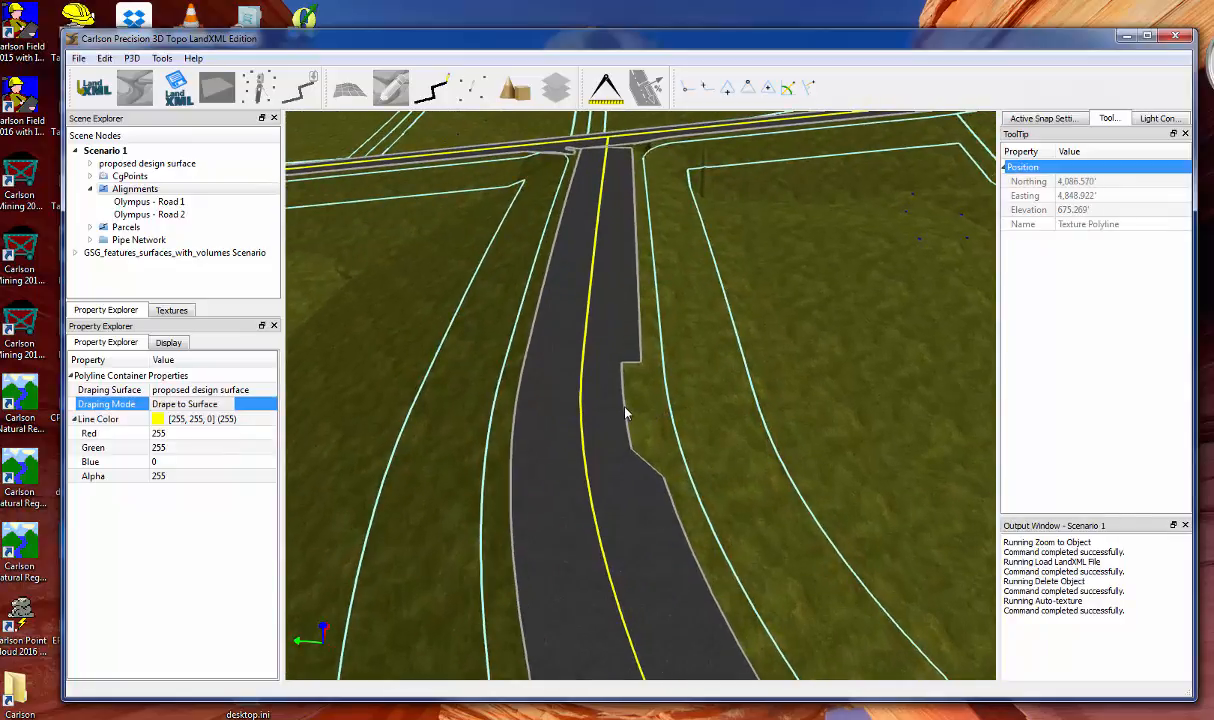
left_click(645, 425)
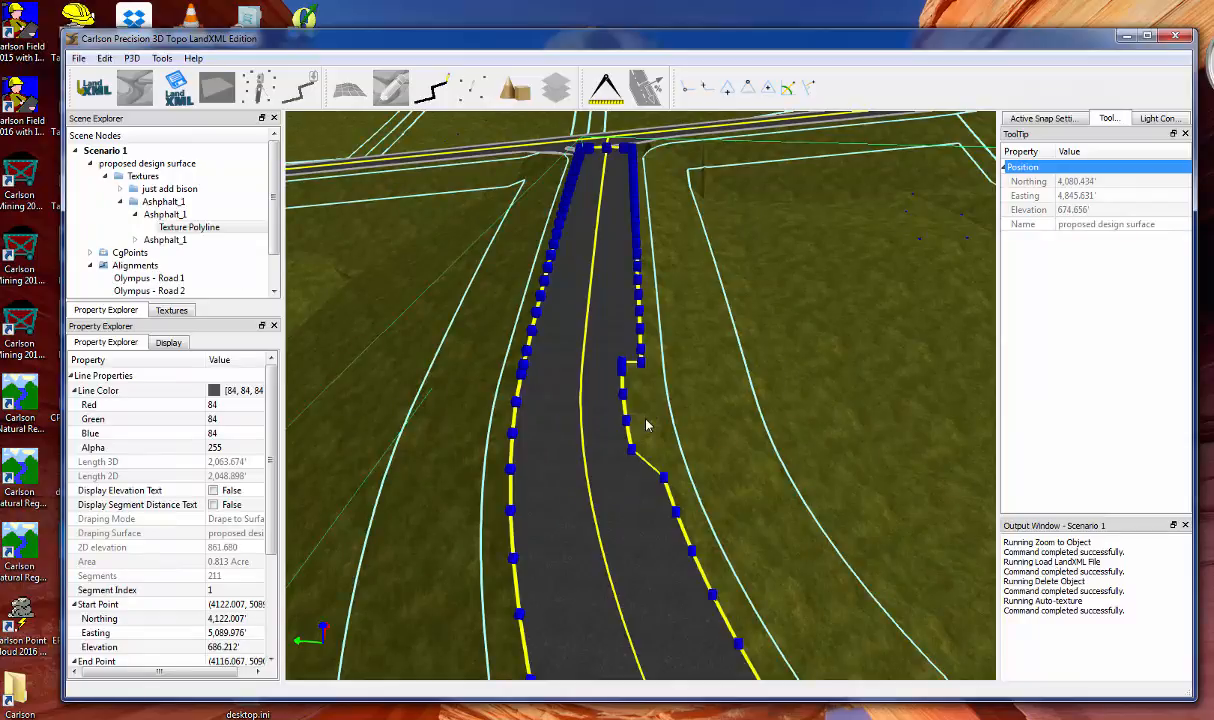
mouse_move(645, 425)
middle_mouse_down()
mouse_move(548, 419)
mouse_move(698, 344)
mouse_move(648, 402)
middle_mouse_up()
scroll(601, 418, "up", 1)
scroll(604, 414, "up", 3)
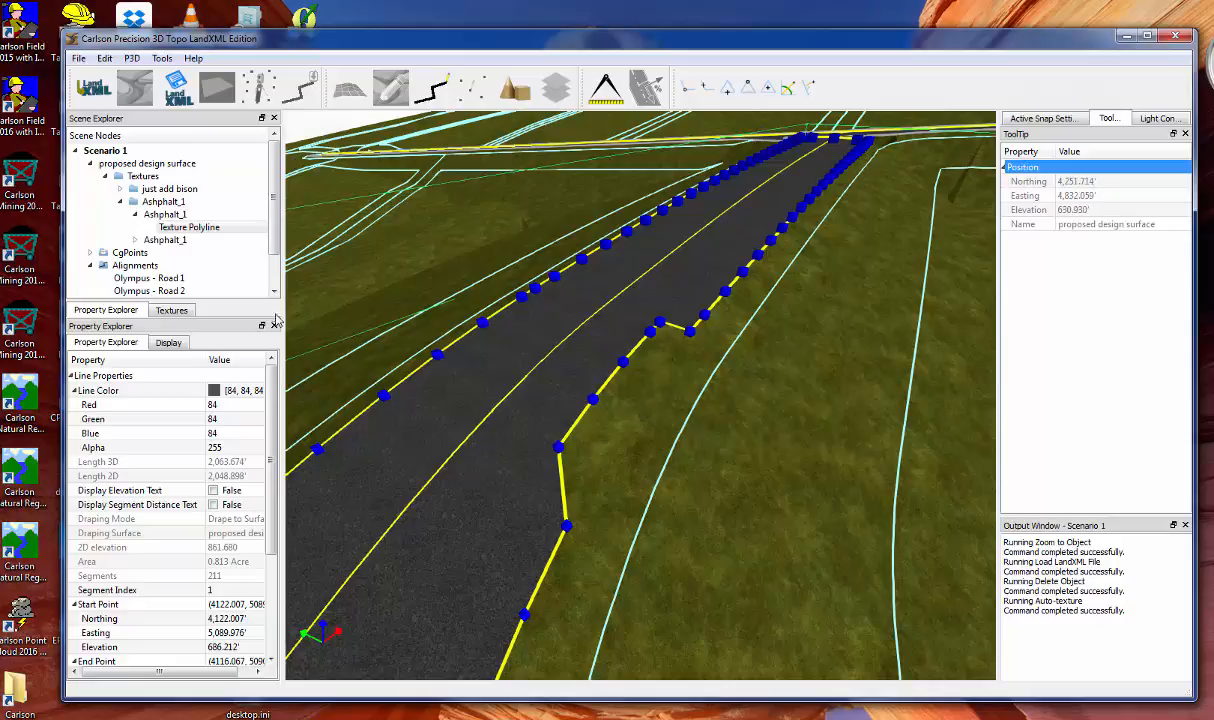
left_click_drag(281, 281, 302, 284)
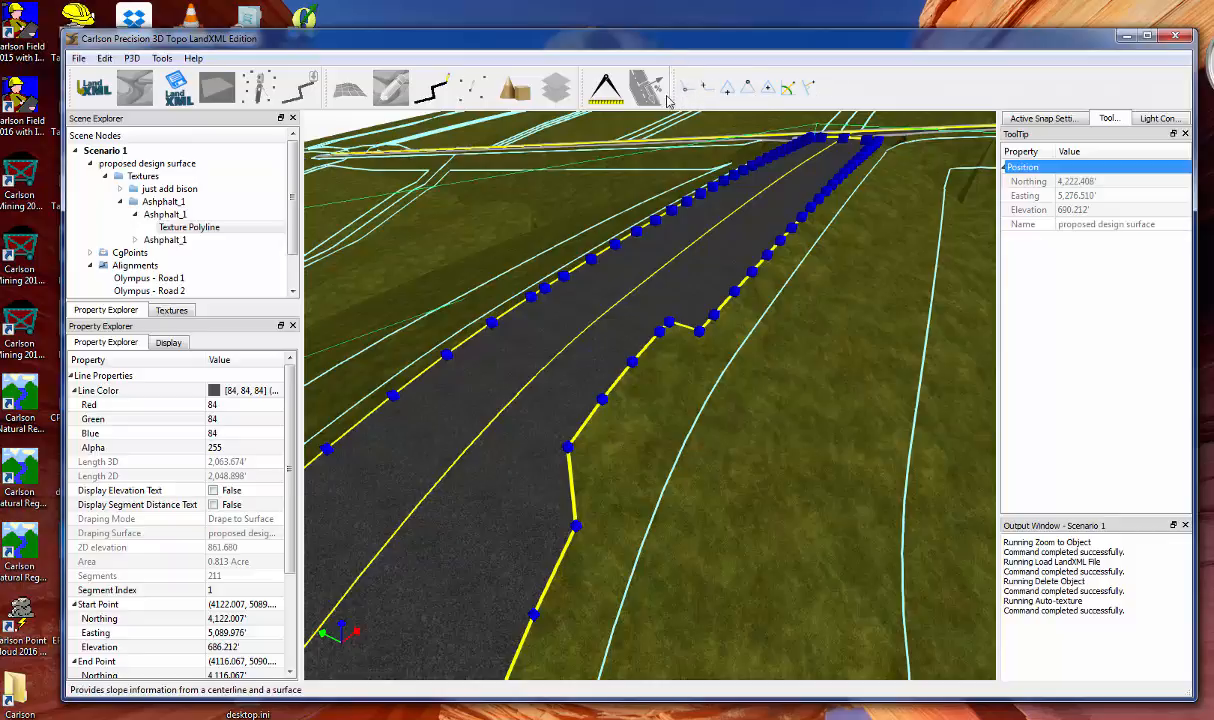
left_click(686, 90)
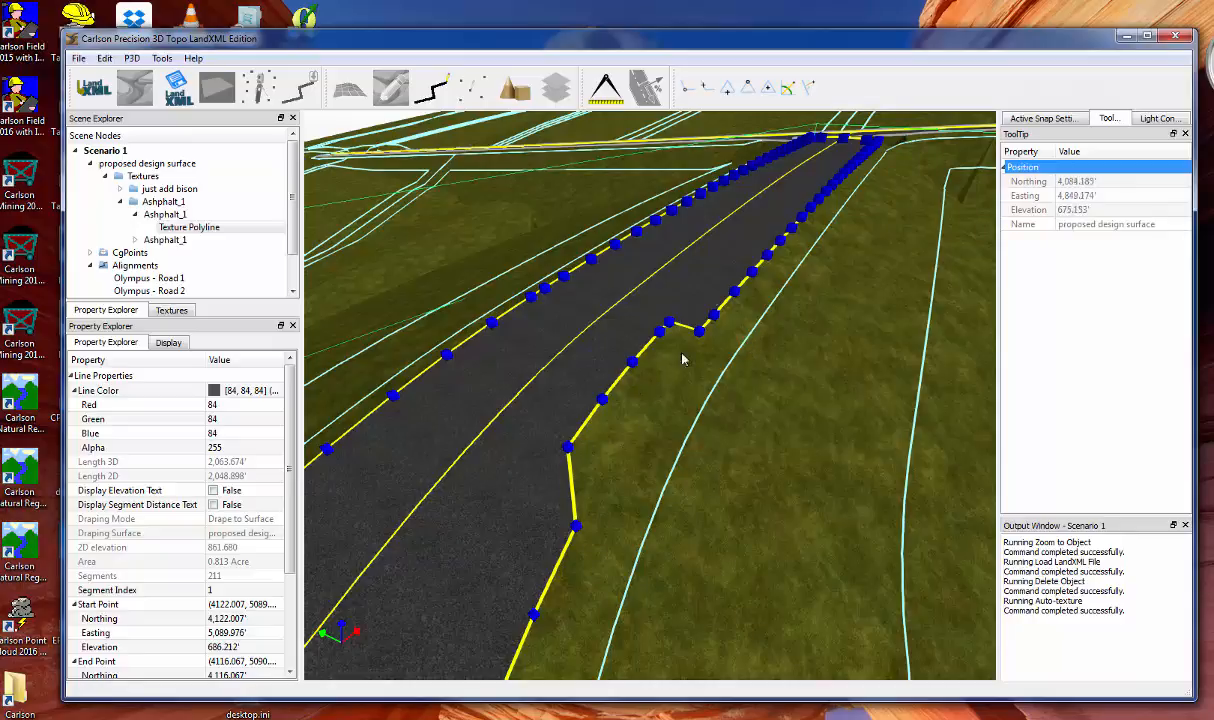
left_click(749, 88)
Show the proposed design surface as a wireframe to examine the triangulation around the notched road edge, and restore the textured display
left_click(147, 163)
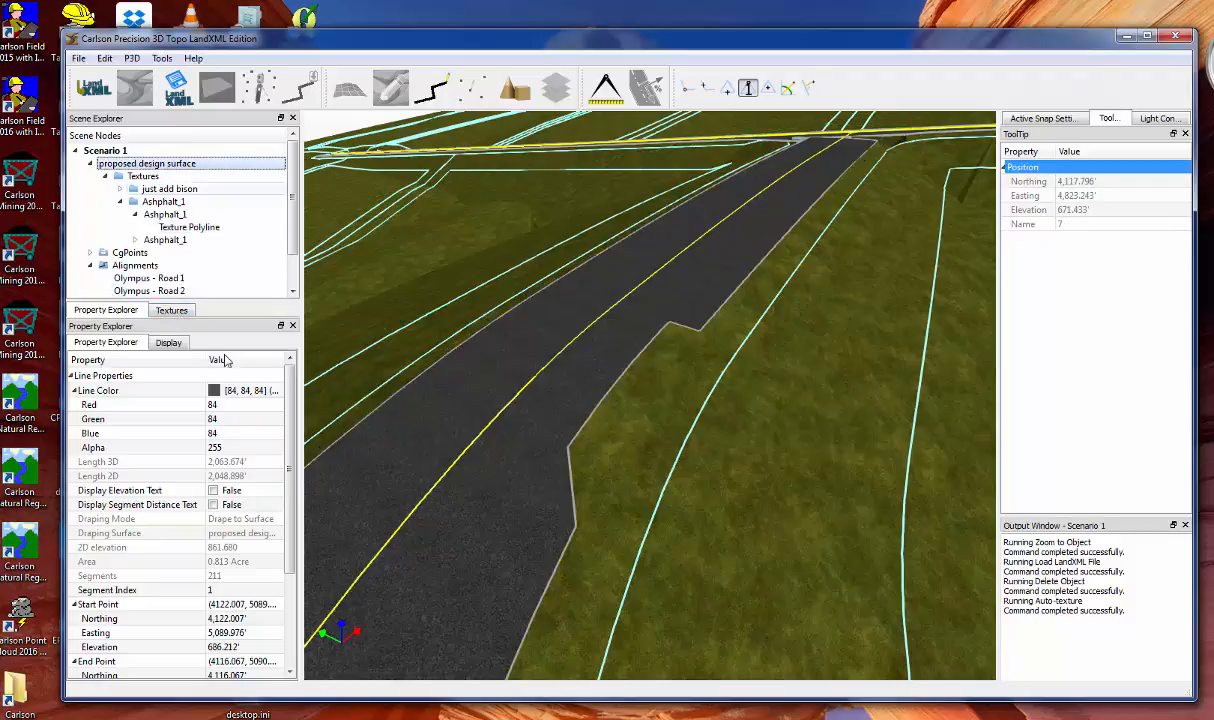
left_click(164, 341)
left_click(182, 433)
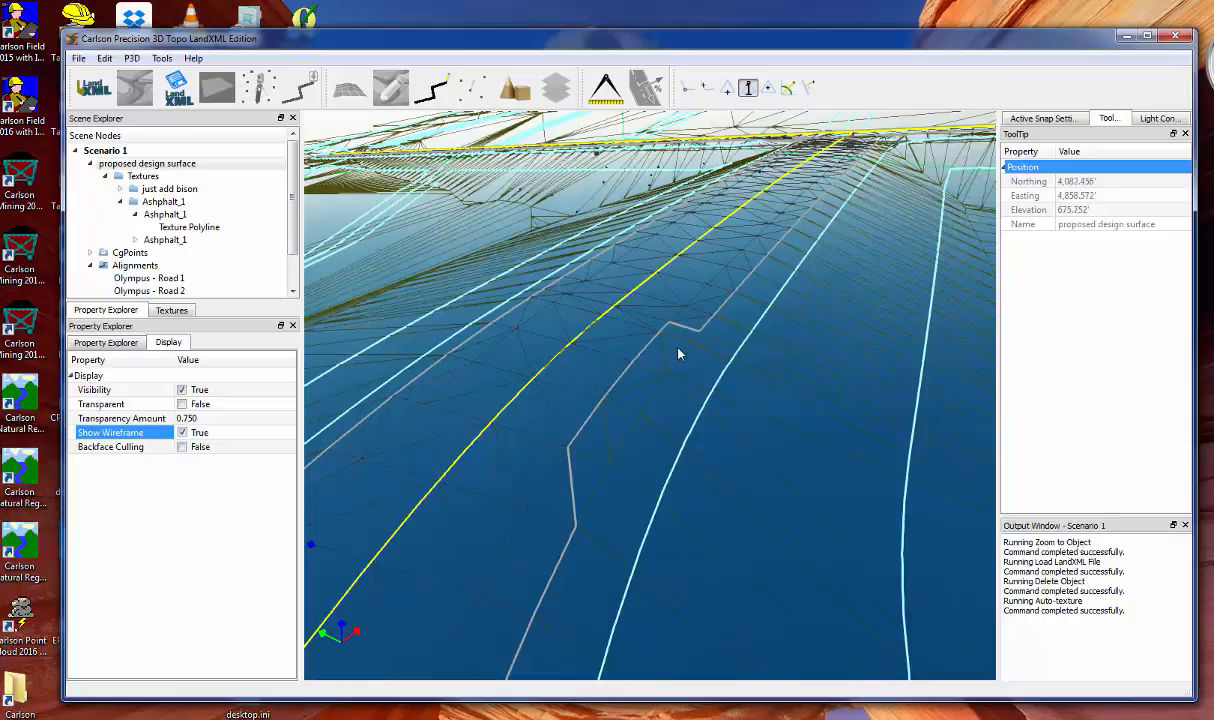
left_click(183, 434)
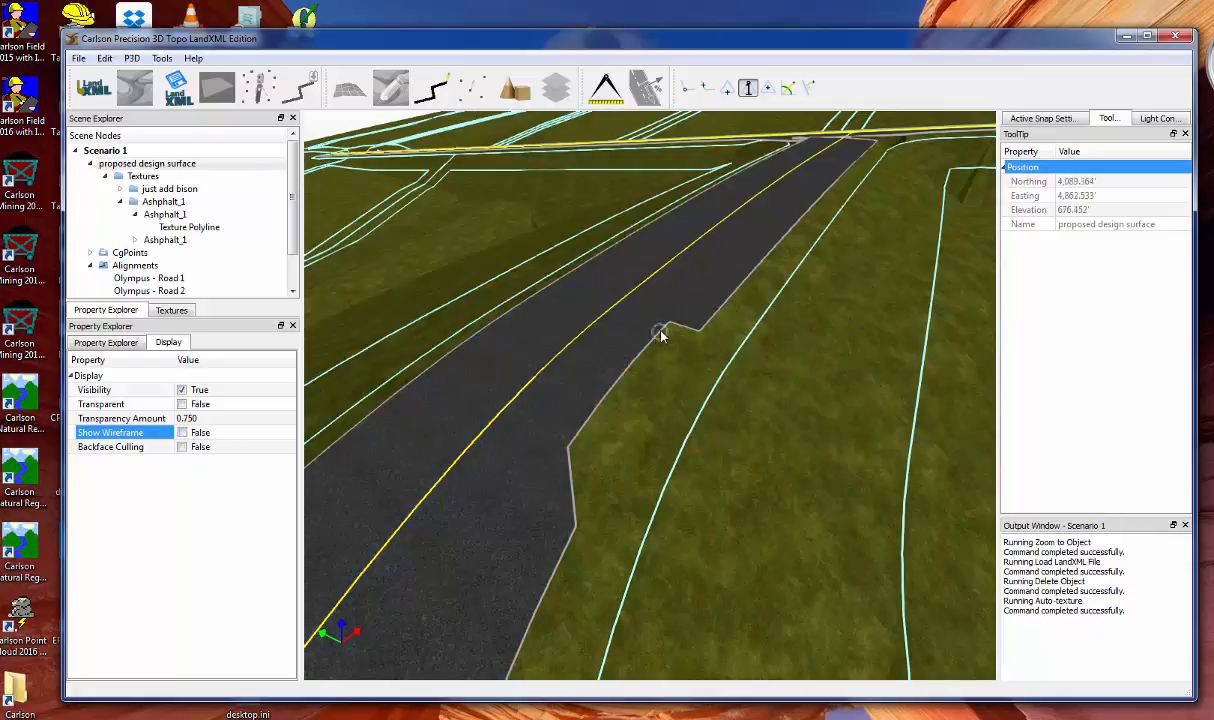
Smooth the notched asphalt edge by moving the texture polyline's vertices onto the road edge, remove the surplus vertex, and deselect the polyline
left_click(574, 506)
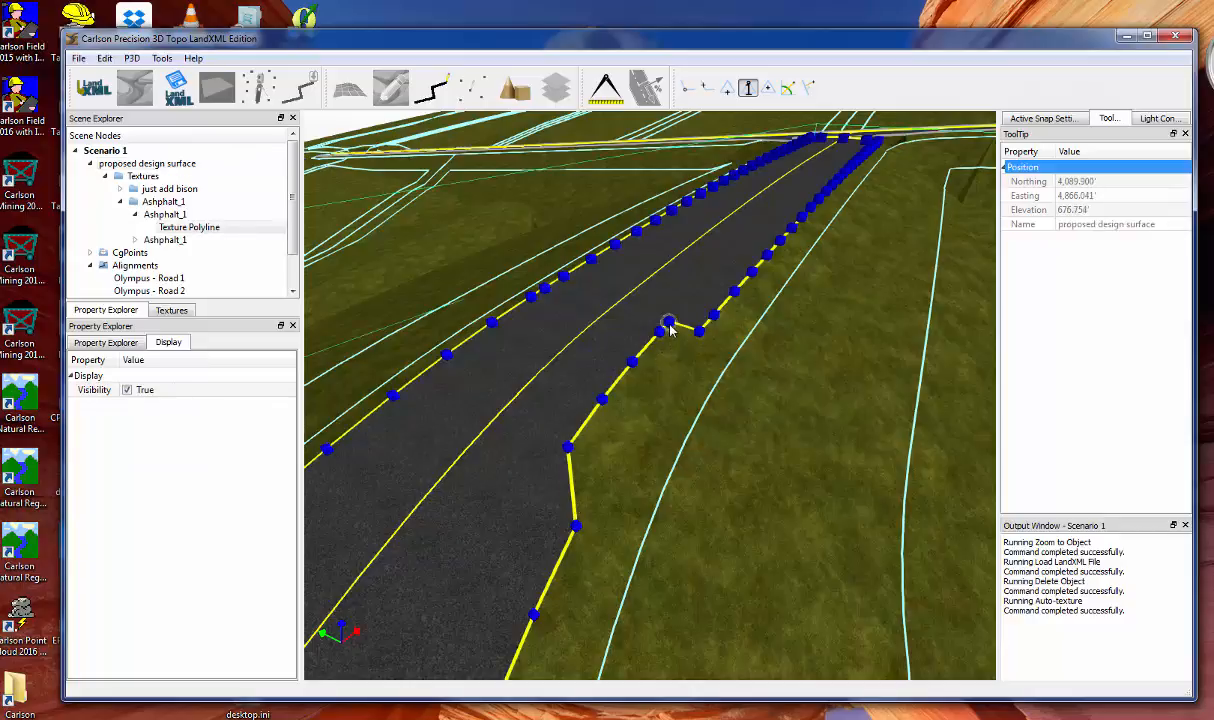
left_click_drag(668, 328, 596, 487)
right_click(596, 487)
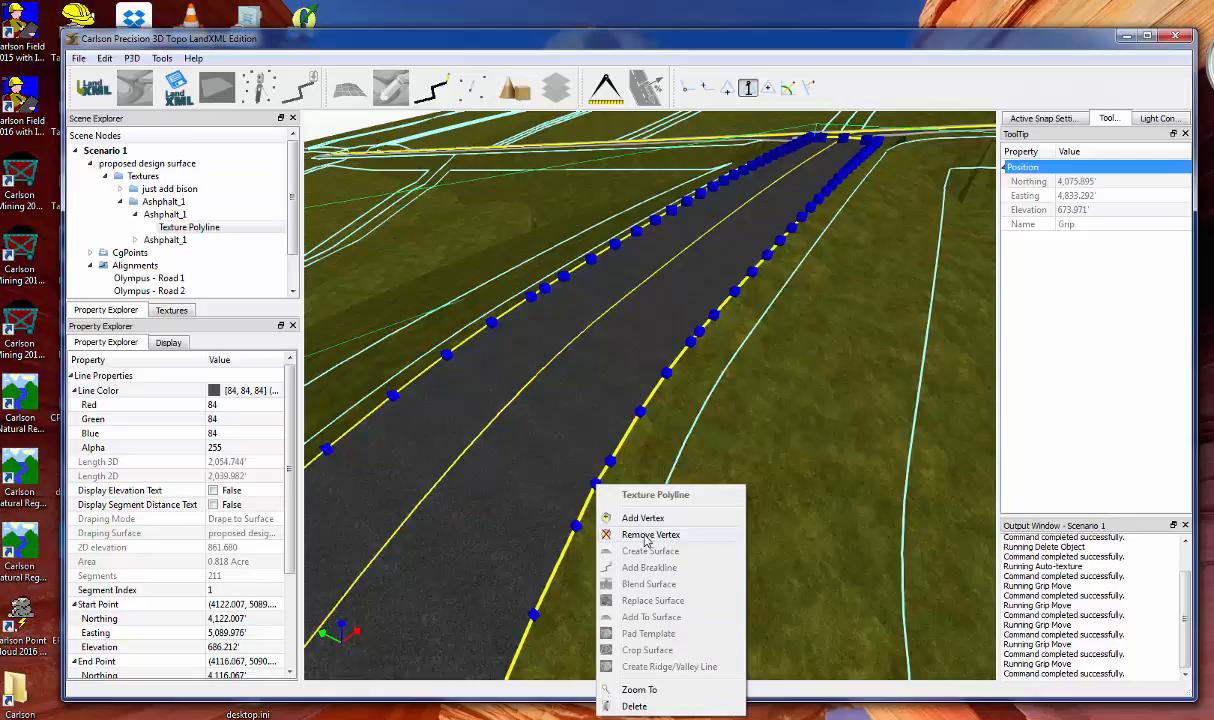
left_click(645, 536)
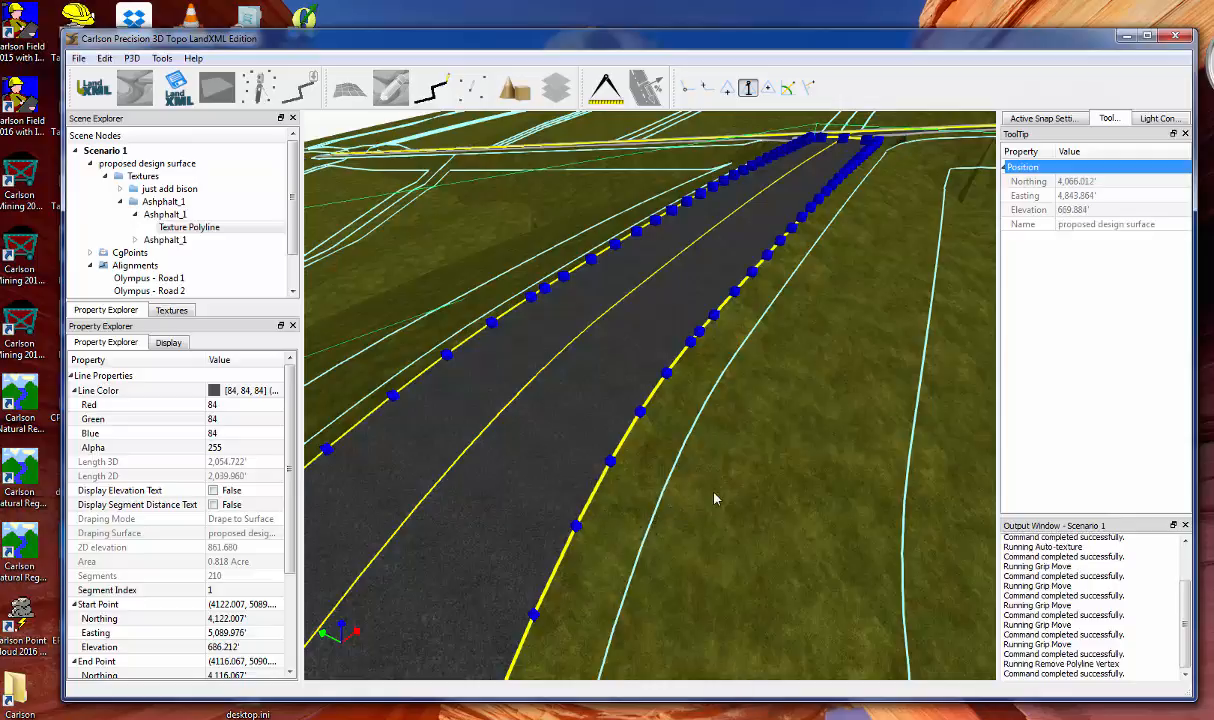
right_click(714, 497)
left_click(643, 491)
key("Escape")
Turn off the snap mode used for editing the road edge
middle_click_drag(642, 491, 706, 470)
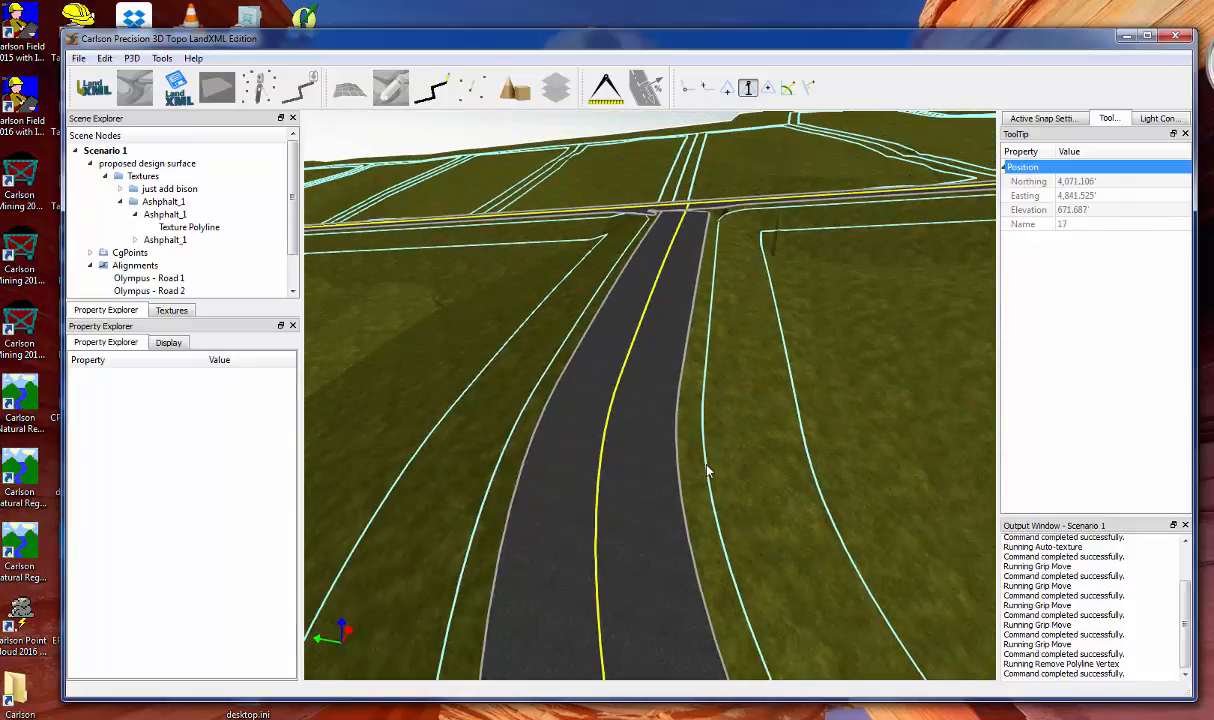
scroll(697, 501, "down", 4)
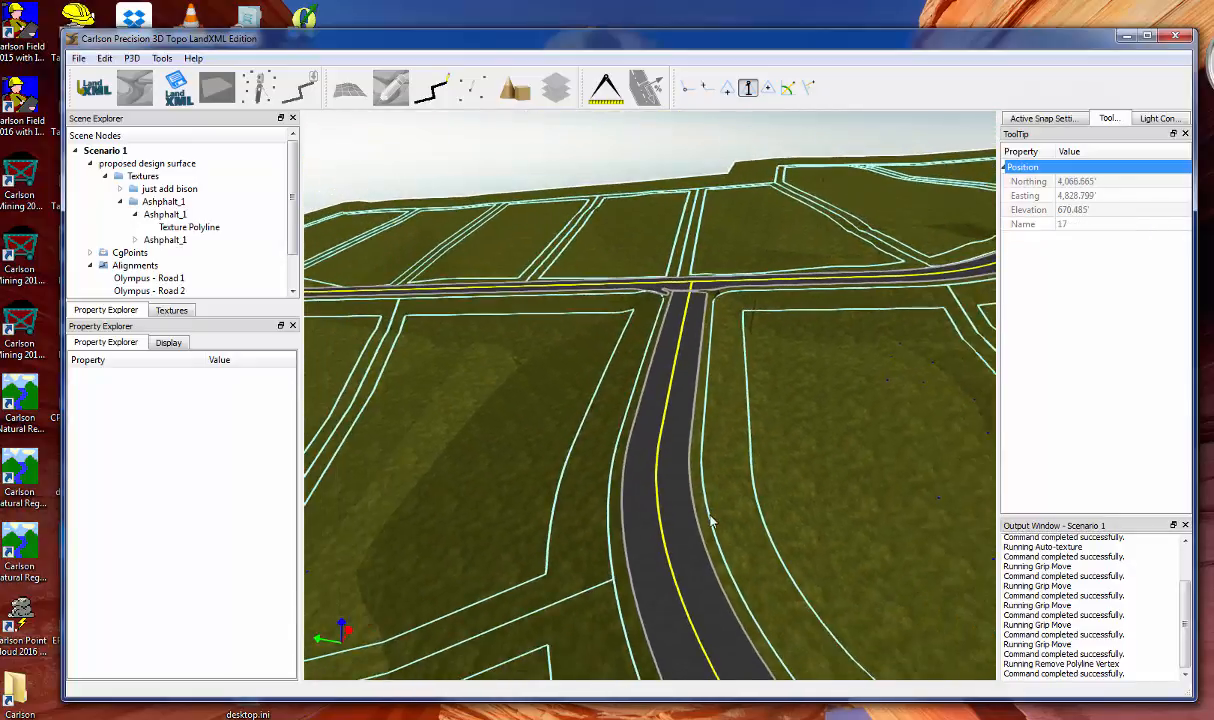
scroll(710, 520, "down", 2)
scroll(745, 530, "down", 3)
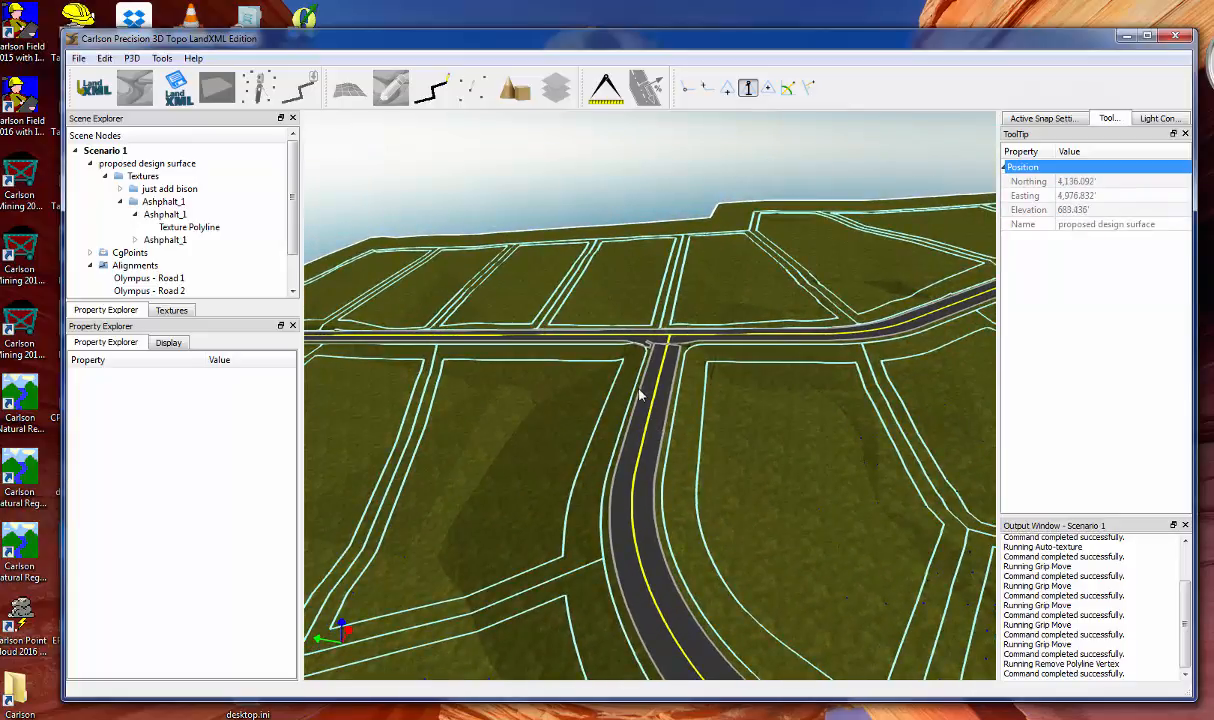
left_click(752, 94)
Look over the paved roads and surrounding parcels, ending close on the lot inside the connecting road's curve
middle_click_drag(778, 483, 729, 502)
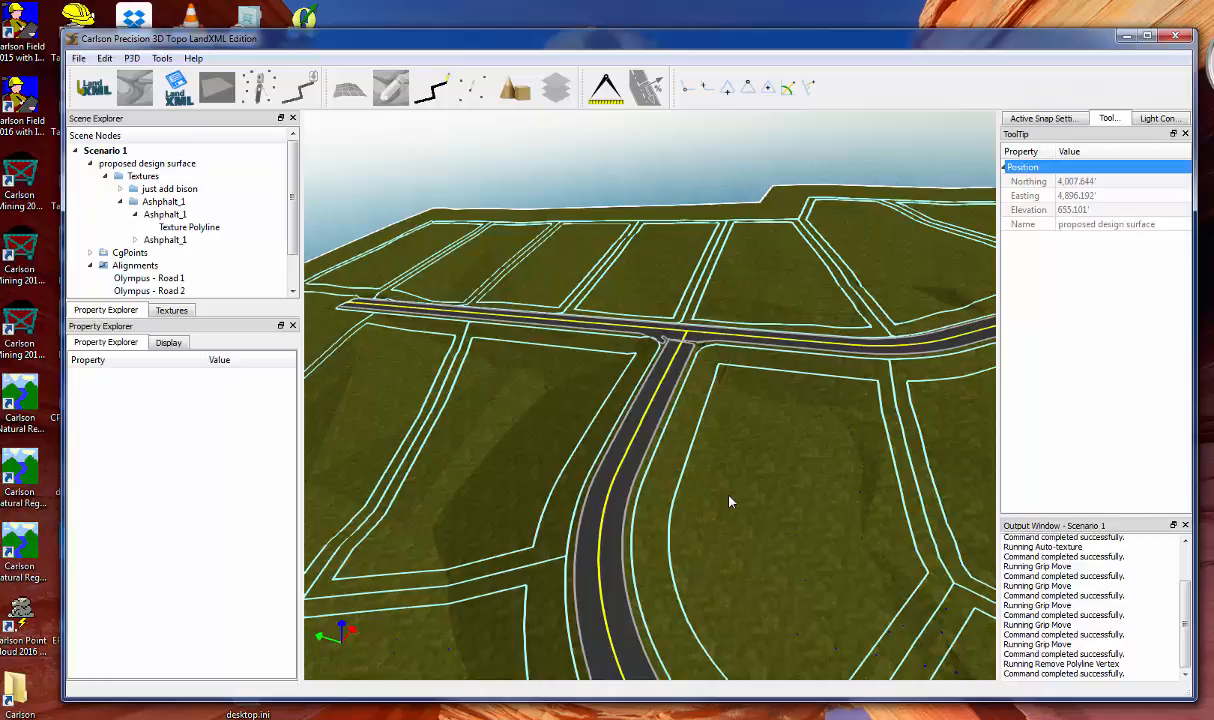
scroll(729, 502, "down", 4)
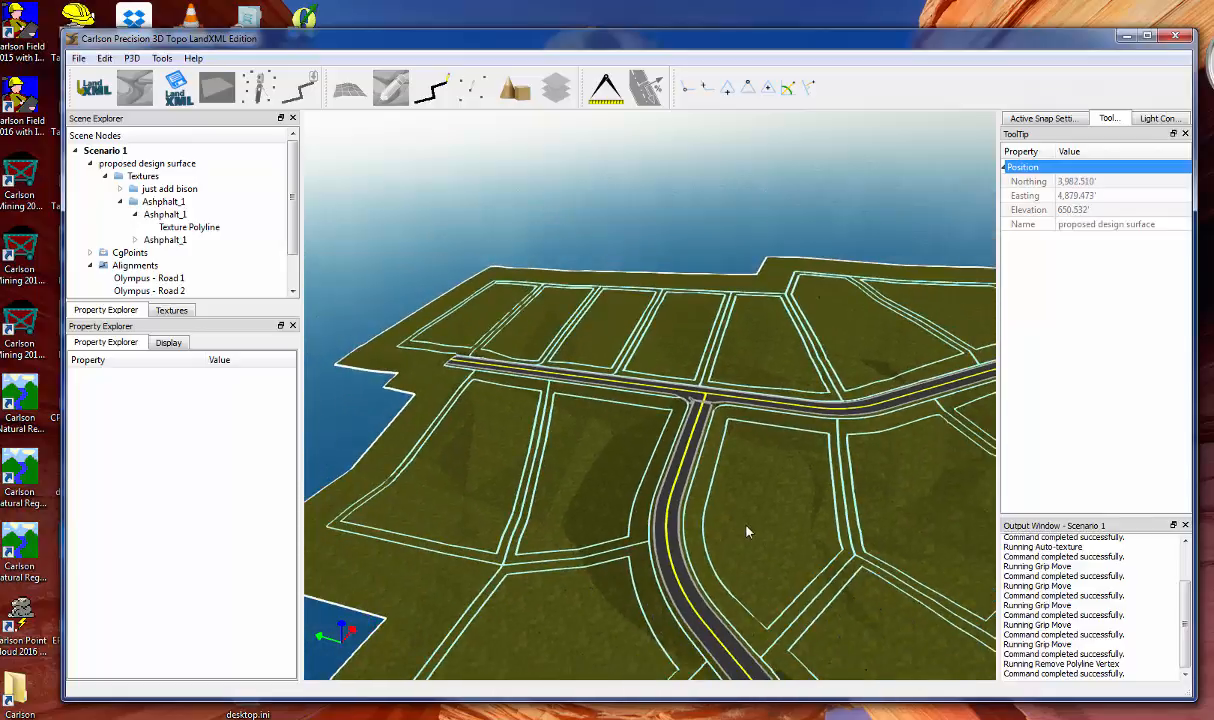
middle_click_drag(776, 542, 758, 463)
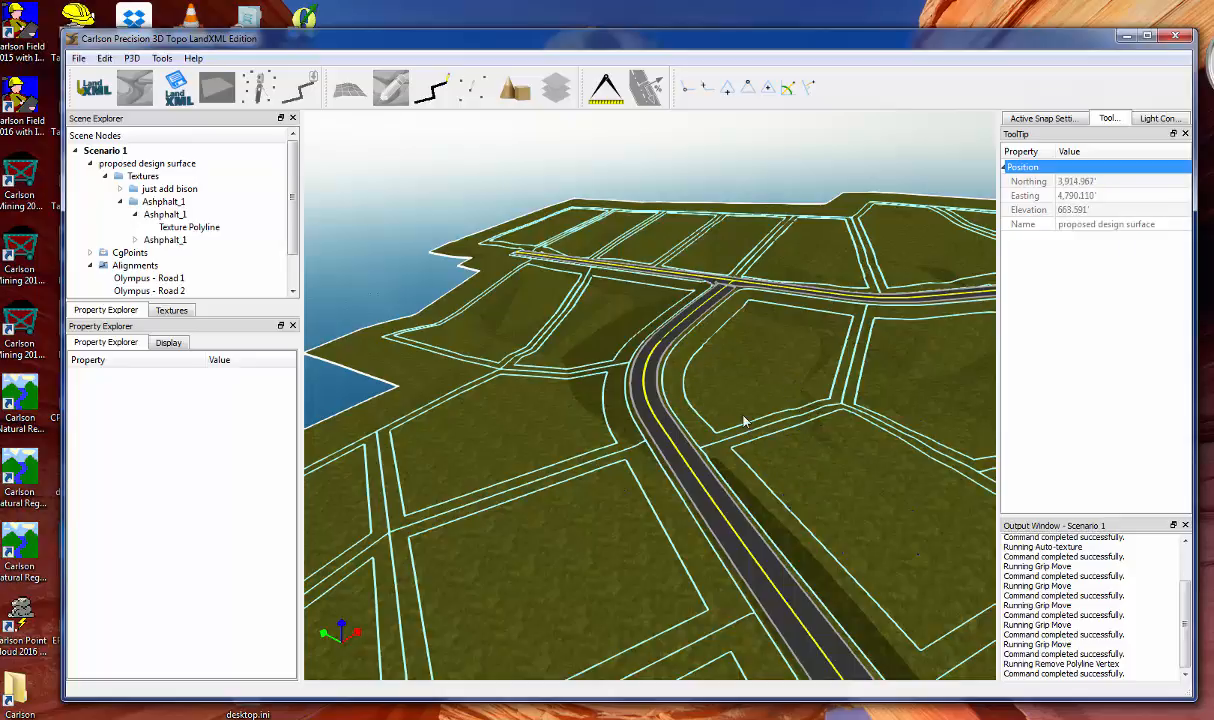
middle_click_drag(762, 403, 772, 405)
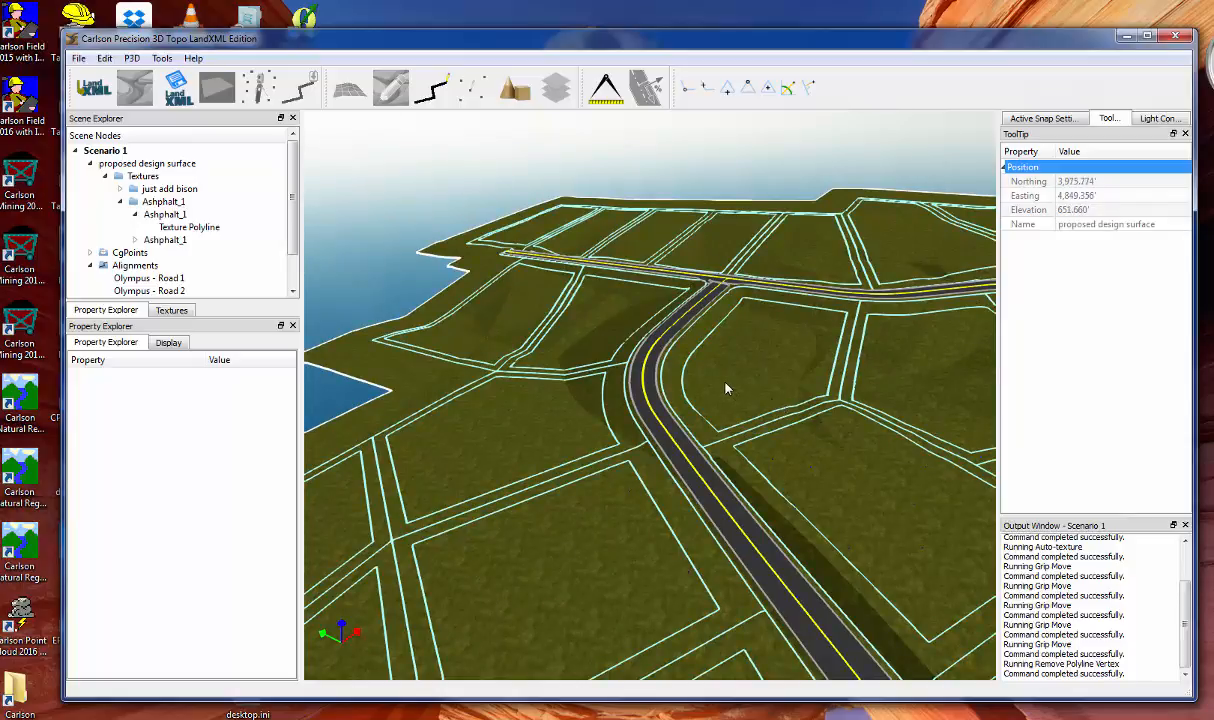
scroll(727, 390, "up", 3)
scroll(740, 372, "up", 5)
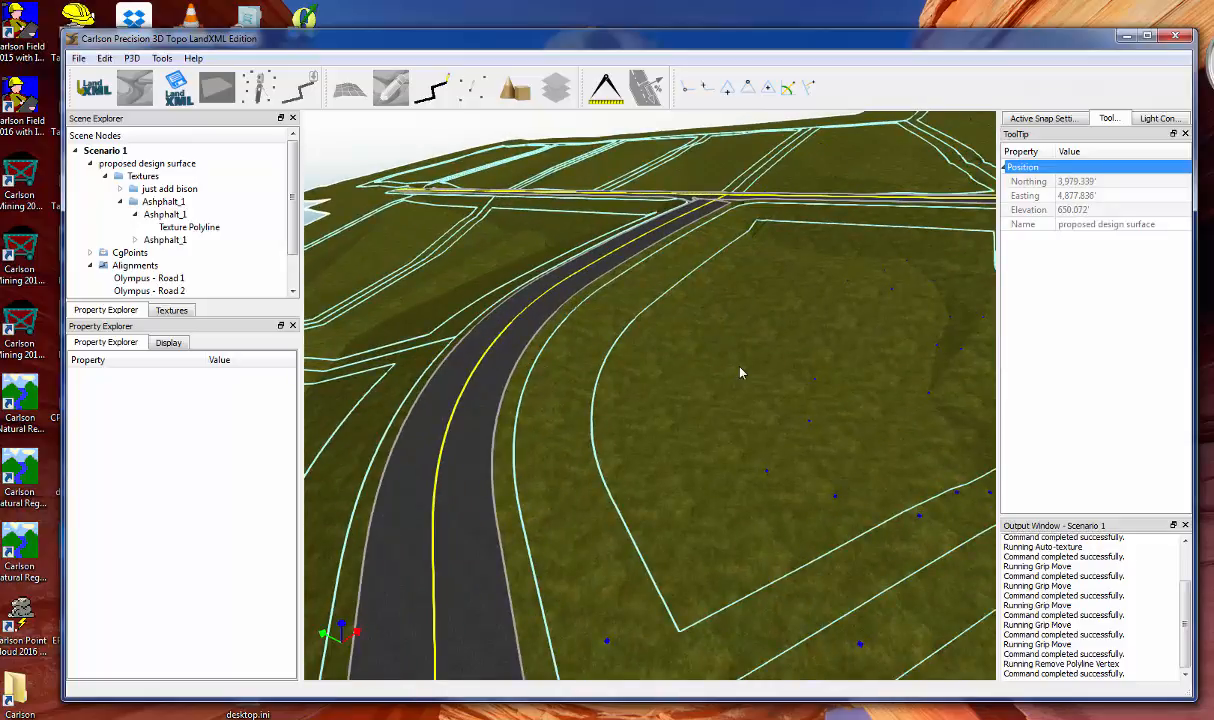
scroll(740, 378, "up", 5)
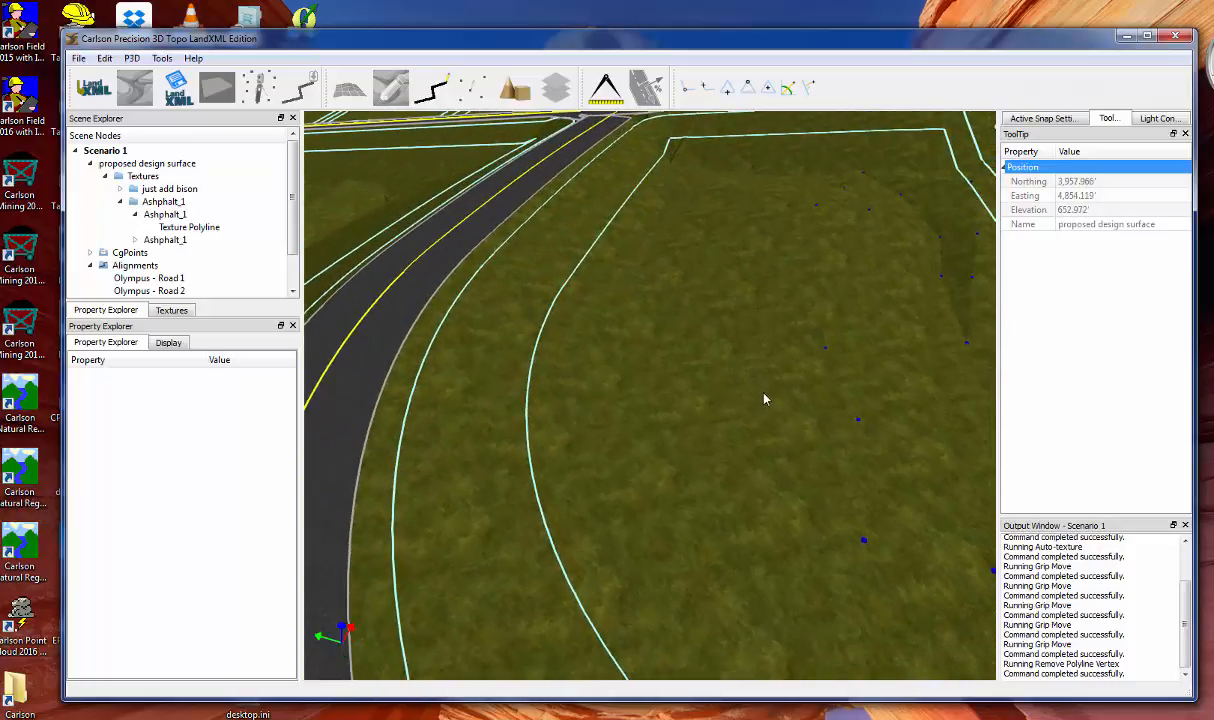
left_click(434, 92)
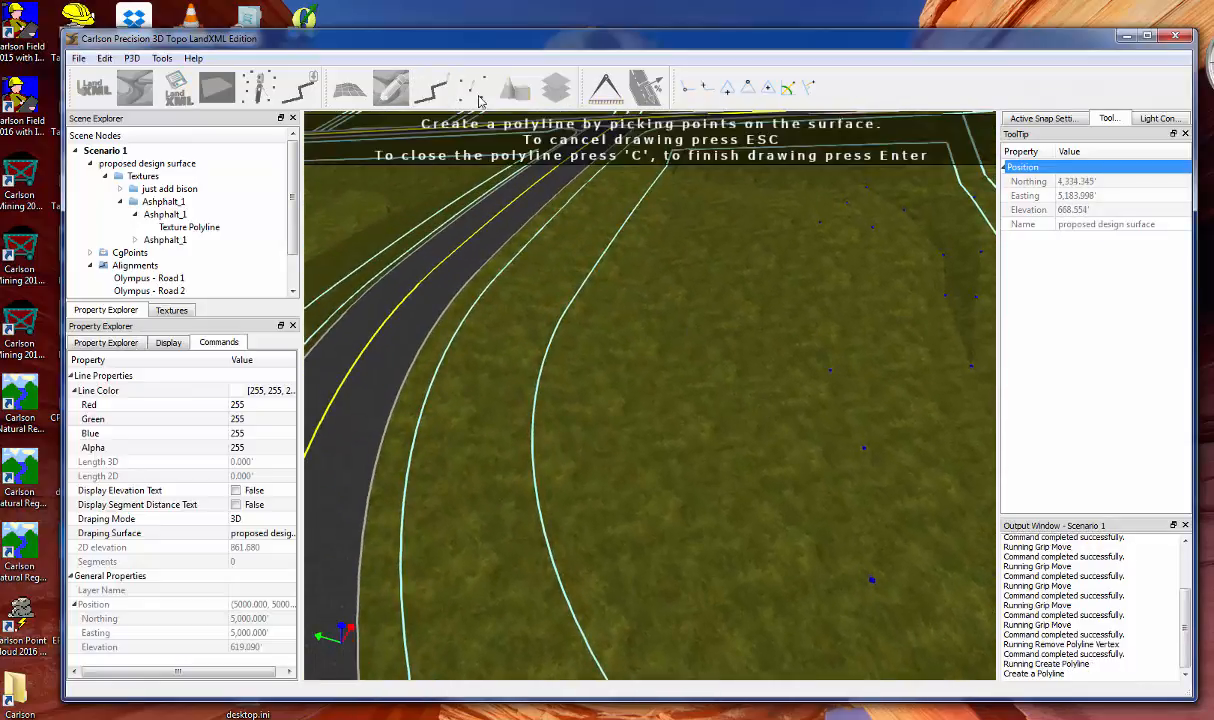
left_click(262, 519)
left_click(288, 519)
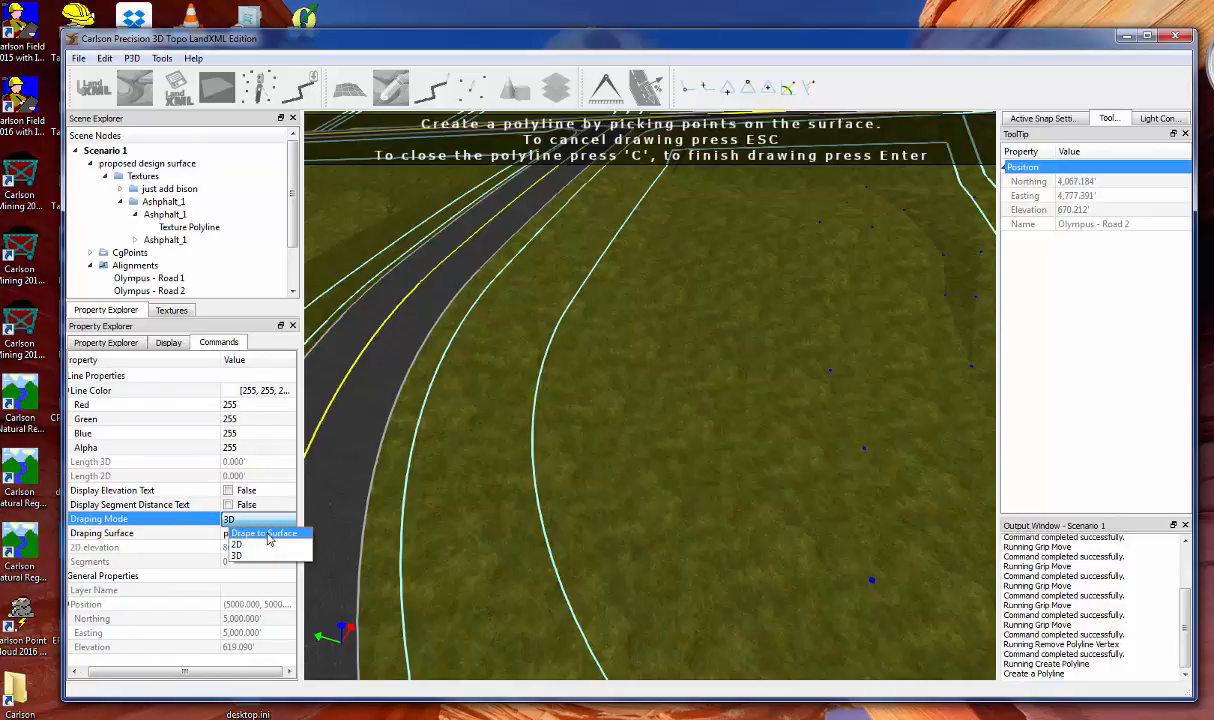
left_click(262, 541)
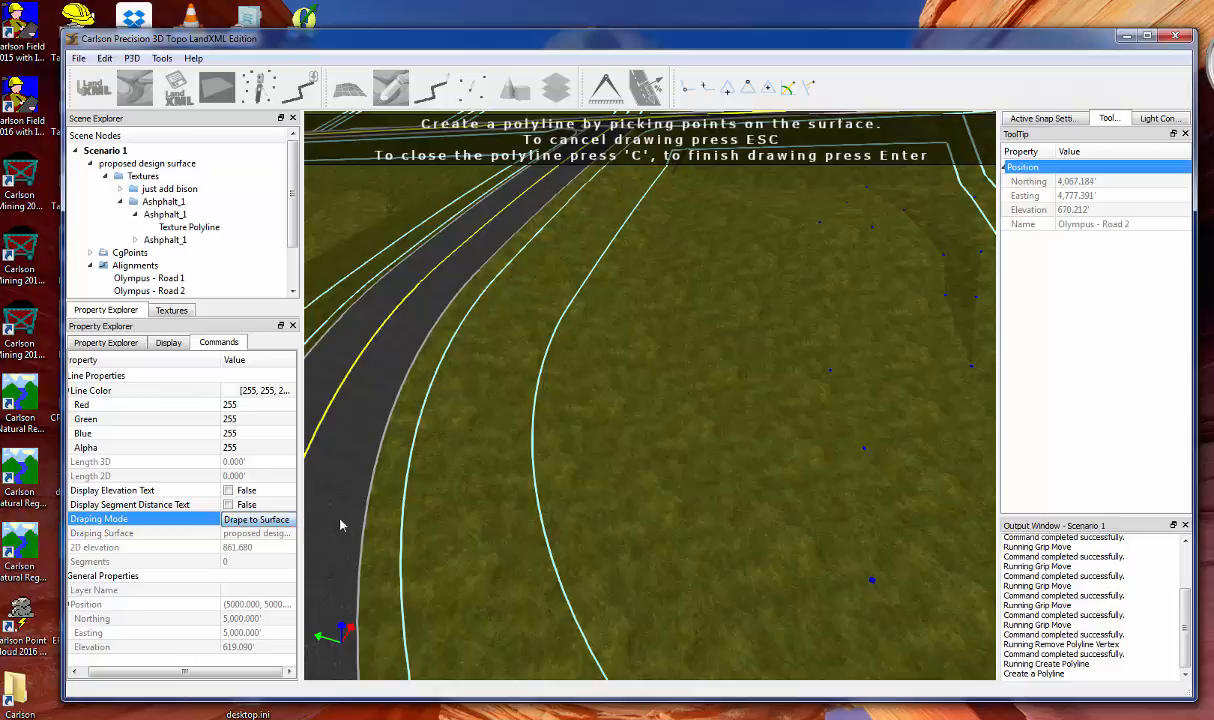
left_click(741, 330)
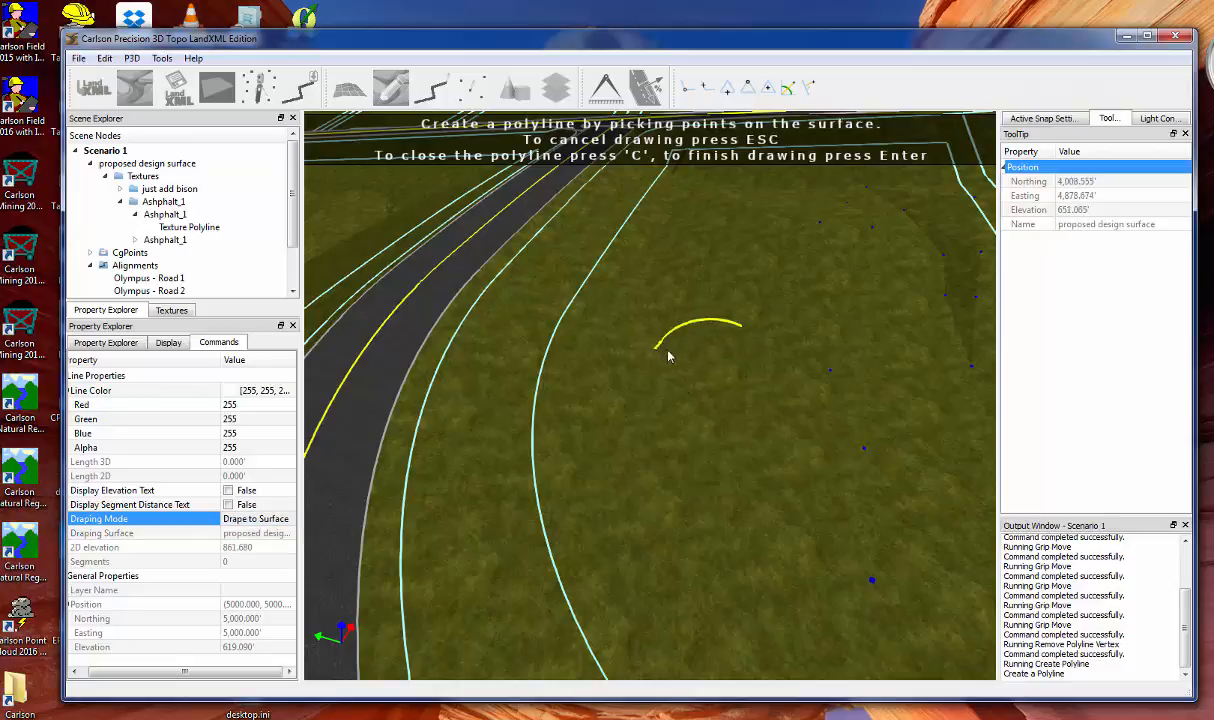
key("Escape")
Draw an open five-segment polyline inside the lot beside the road curve, with its Draping Mode set to Drape to Surface
left_click(432, 90)
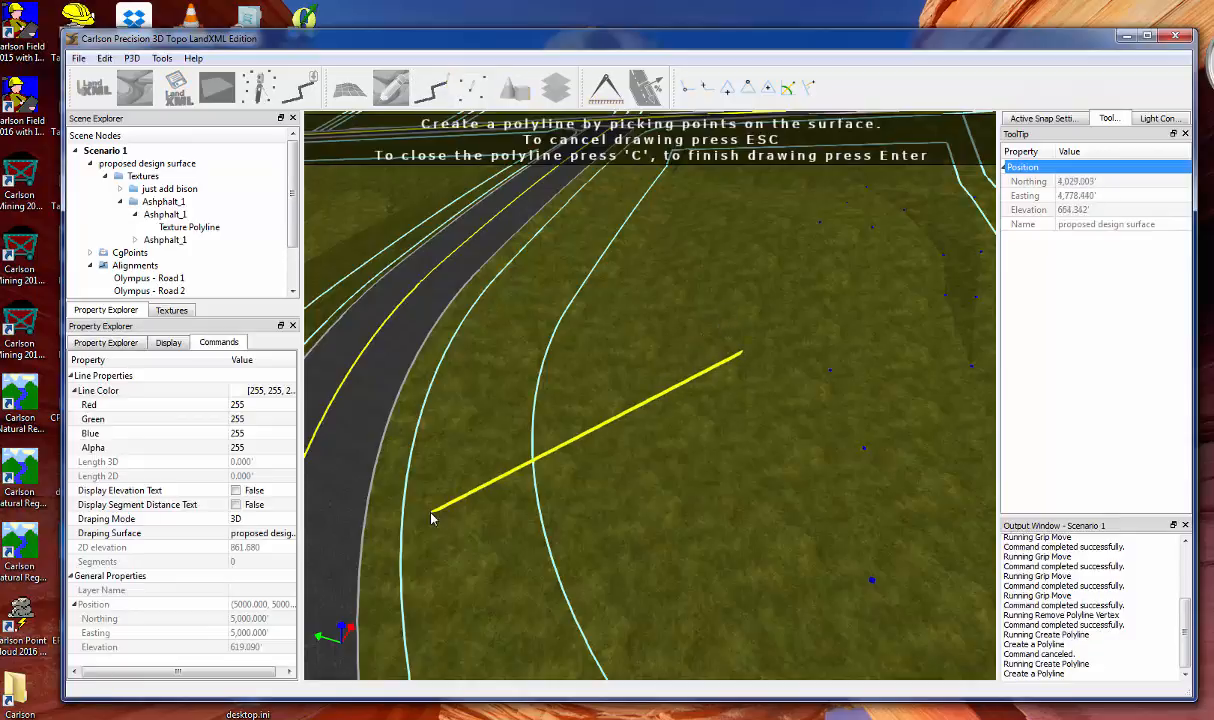
left_click(263, 519)
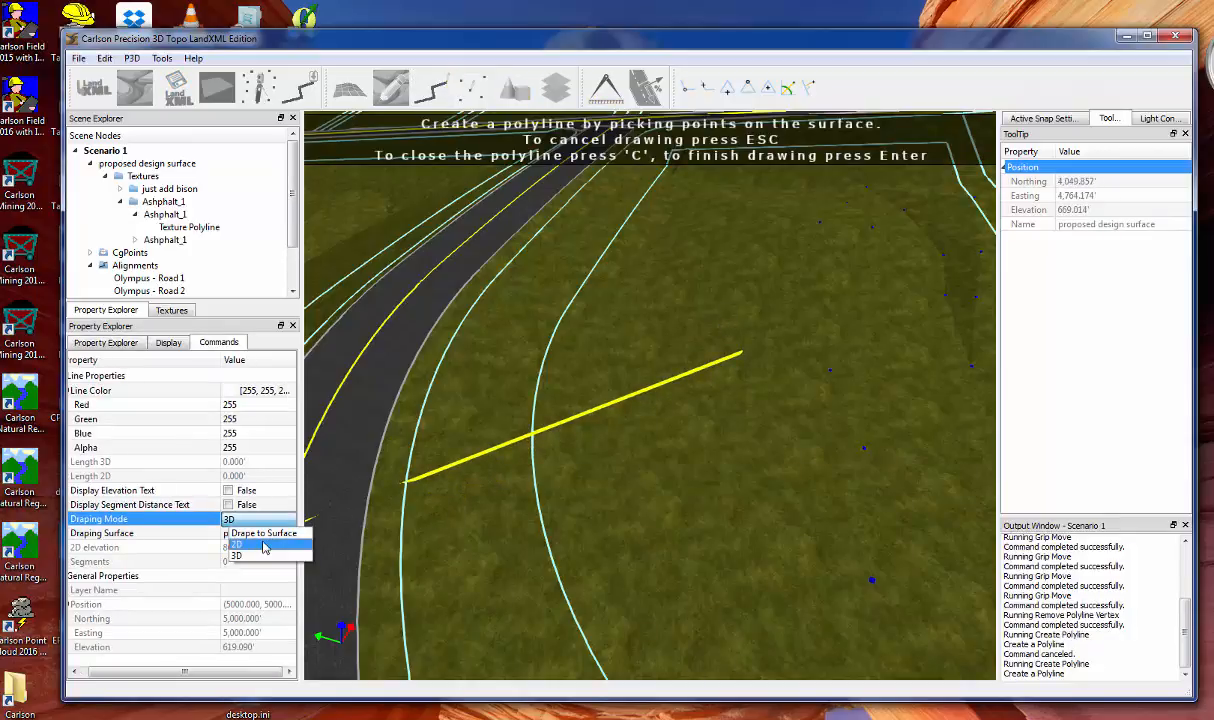
left_click(256, 533)
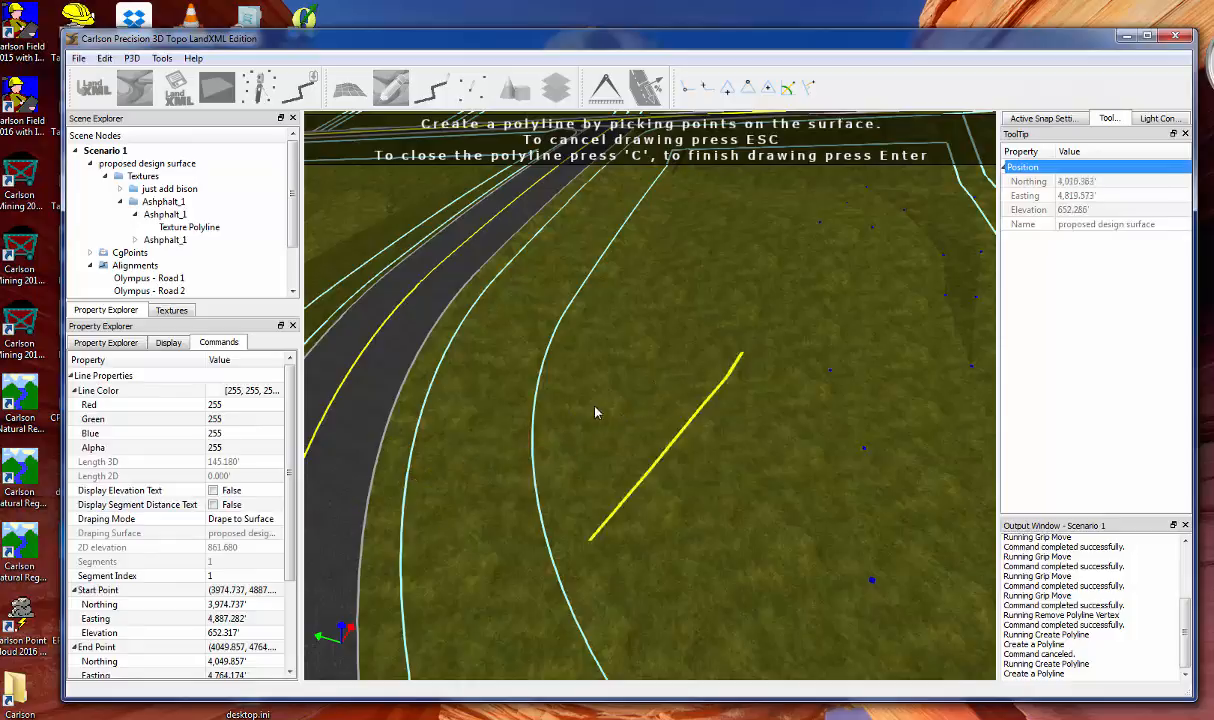
left_click(675, 356)
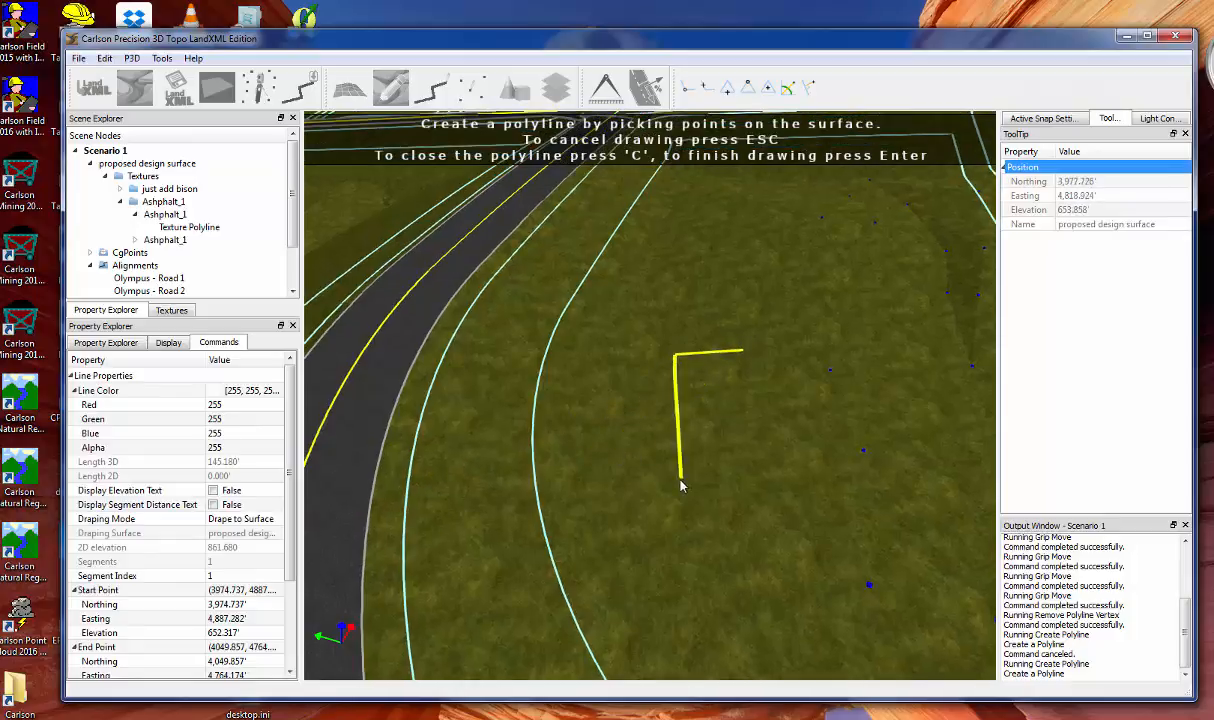
left_click(639, 545)
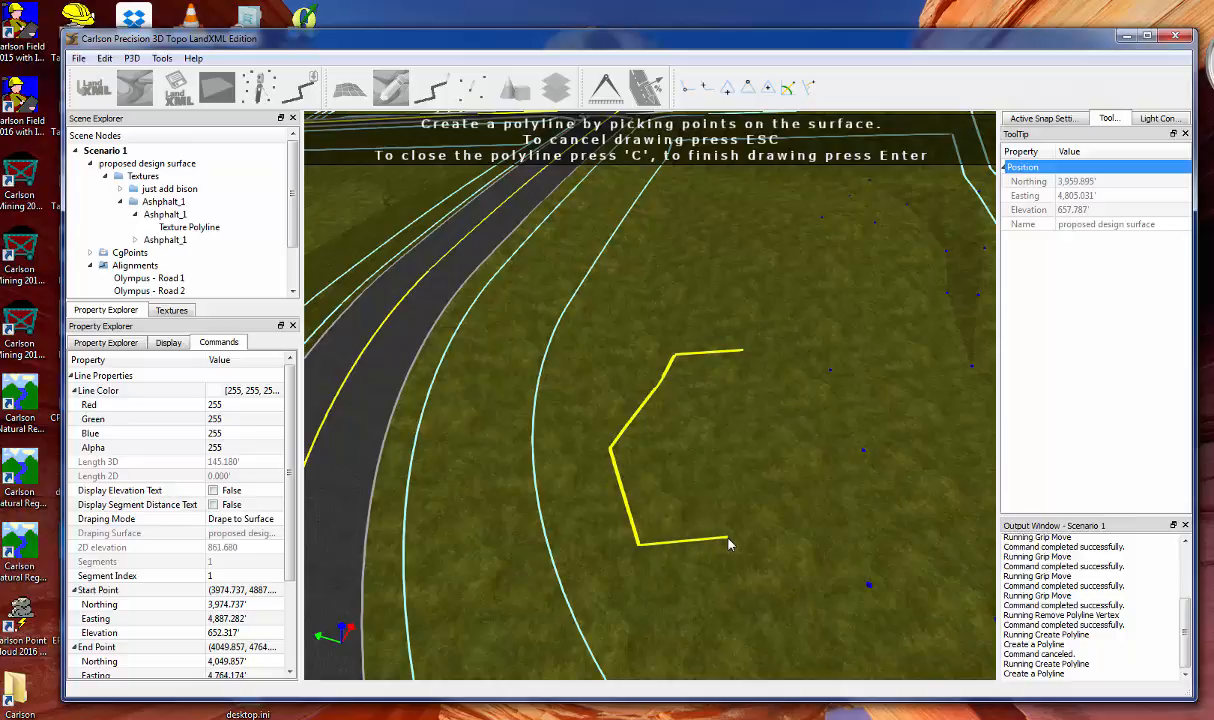
left_click(729, 537)
key("Return")
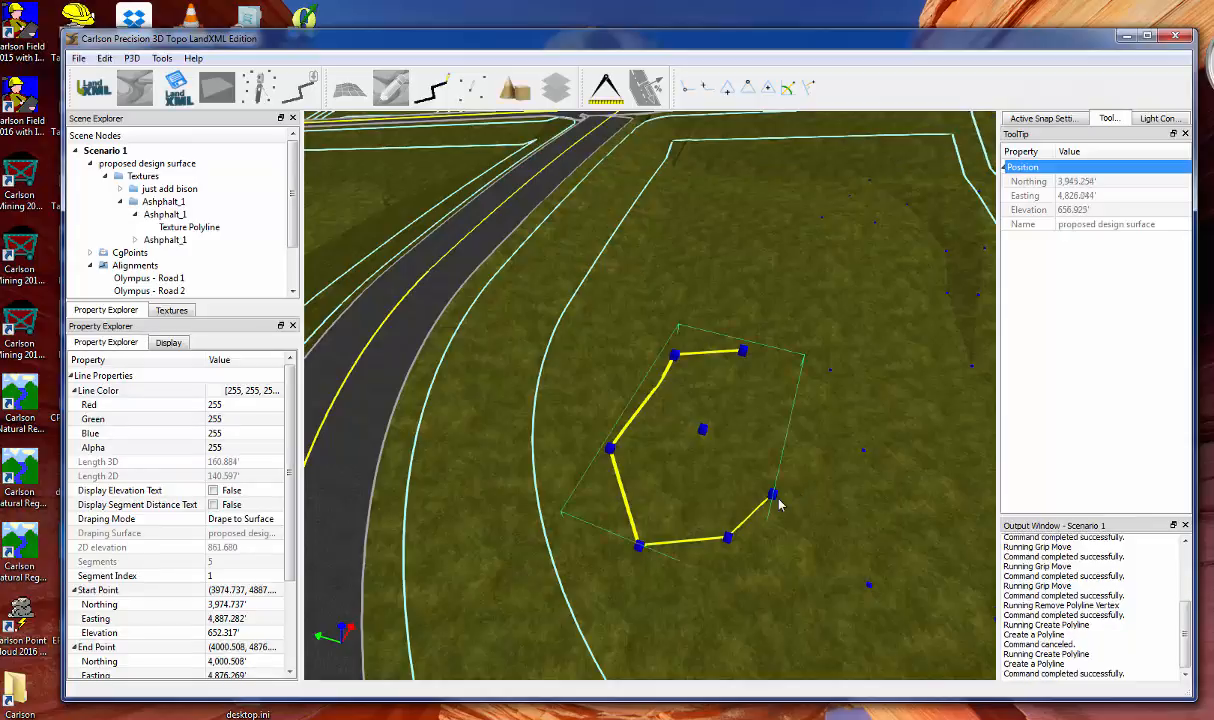
Deselect the open polyline, then select the surrounding parcel boundary to examine its properties and clear the selection
left_click(738, 478)
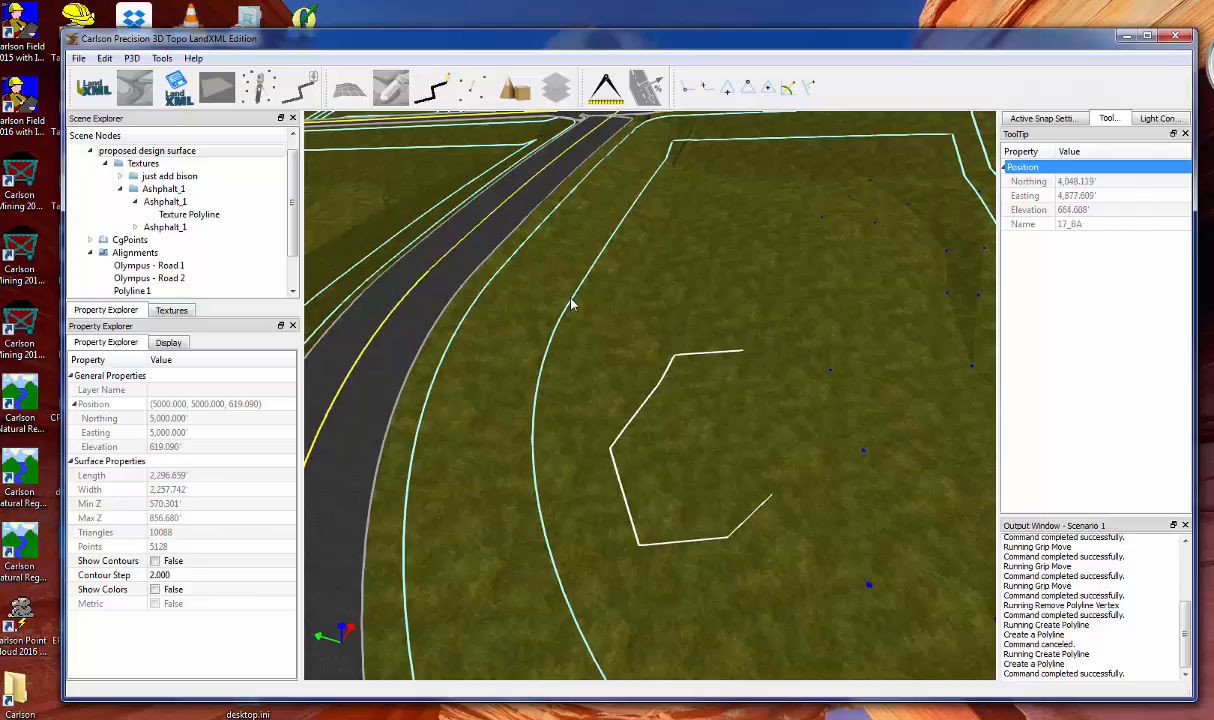
left_click(632, 197)
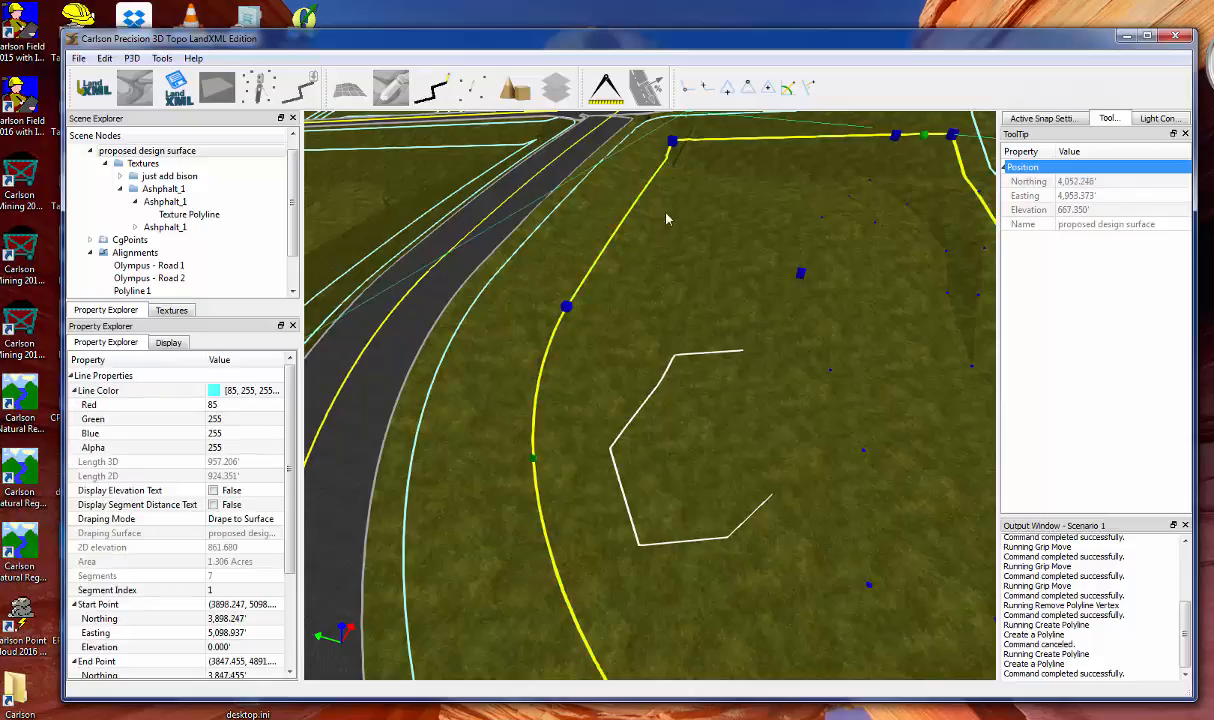
left_click(697, 356)
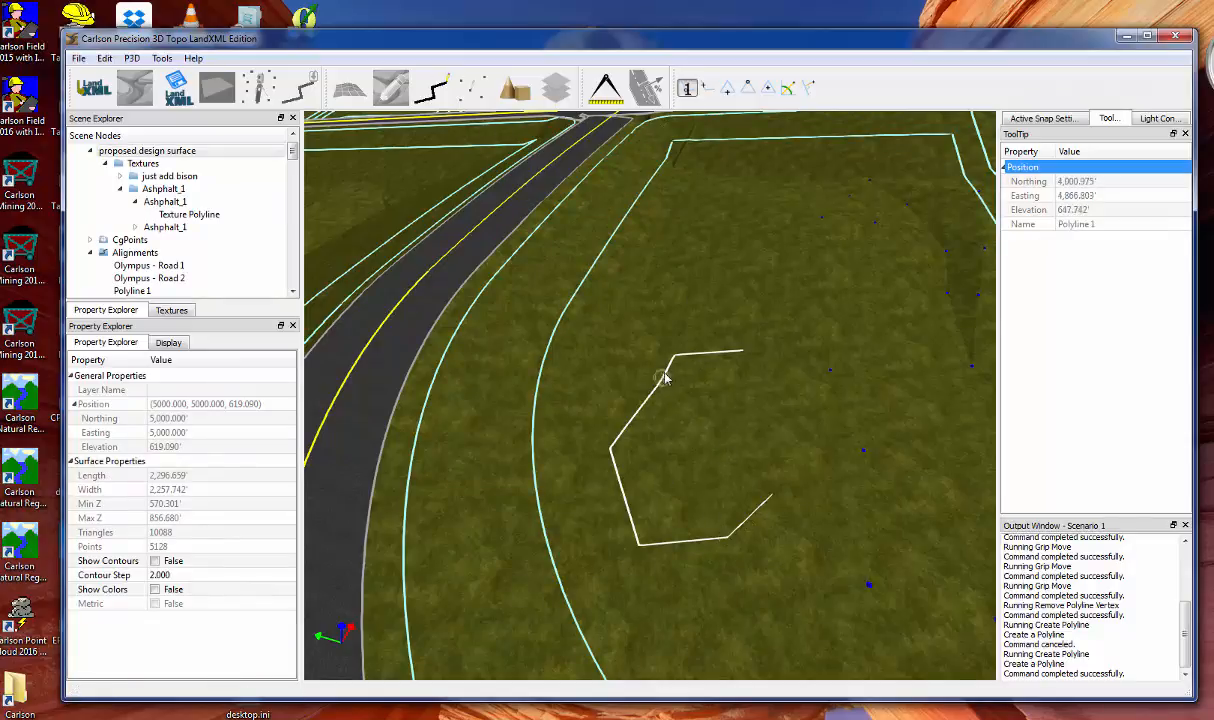
Continue the open polyline from its lower free endpoint through one more vertex, close it into a seven-segment outline, and deselect it
left_click(430, 88)
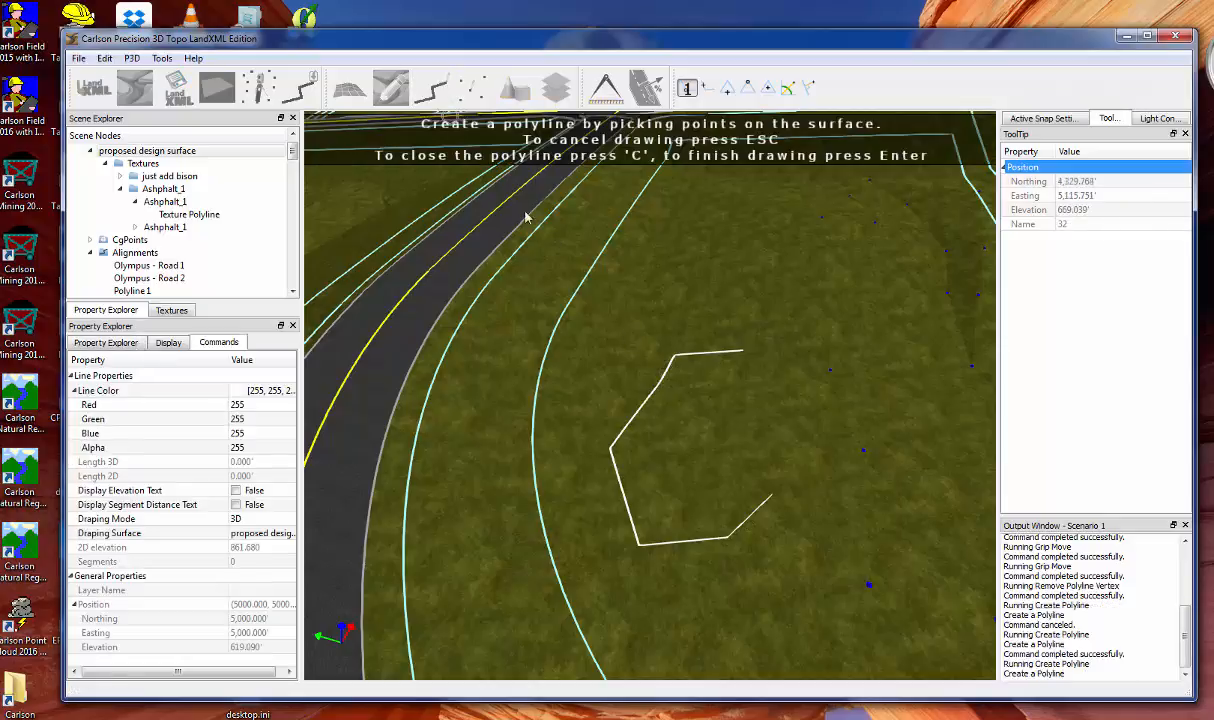
left_click(773, 497)
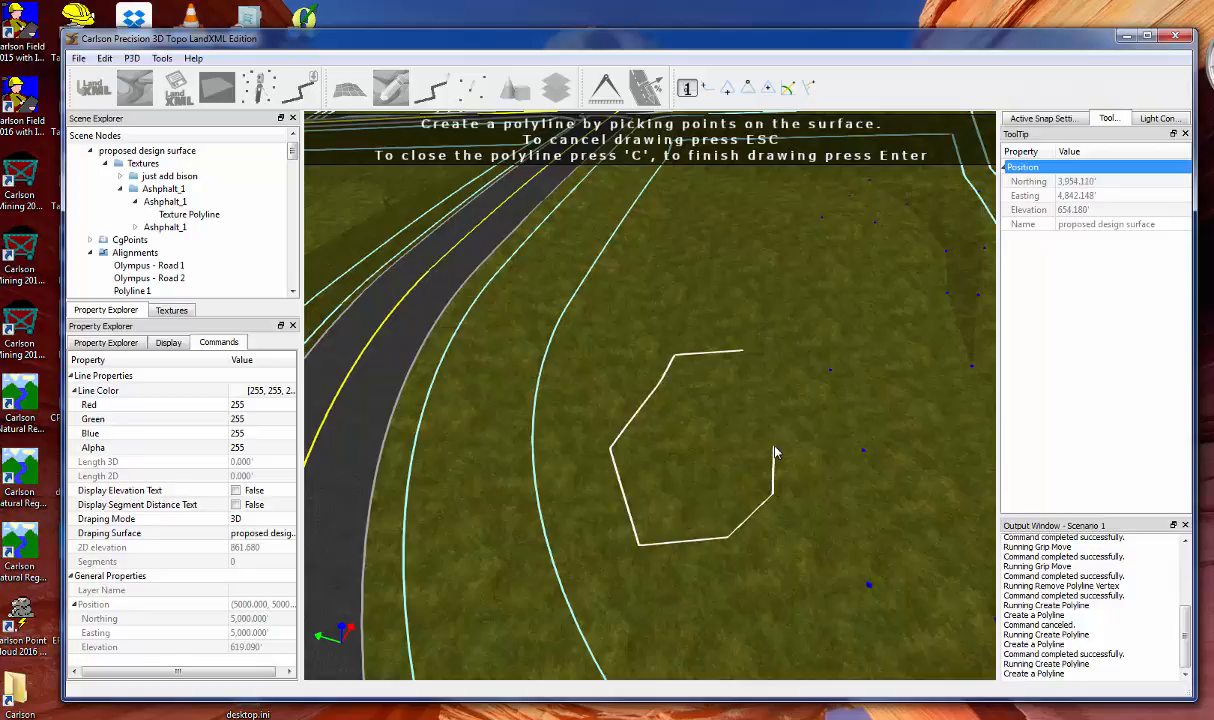
left_click(802, 435)
key("c")
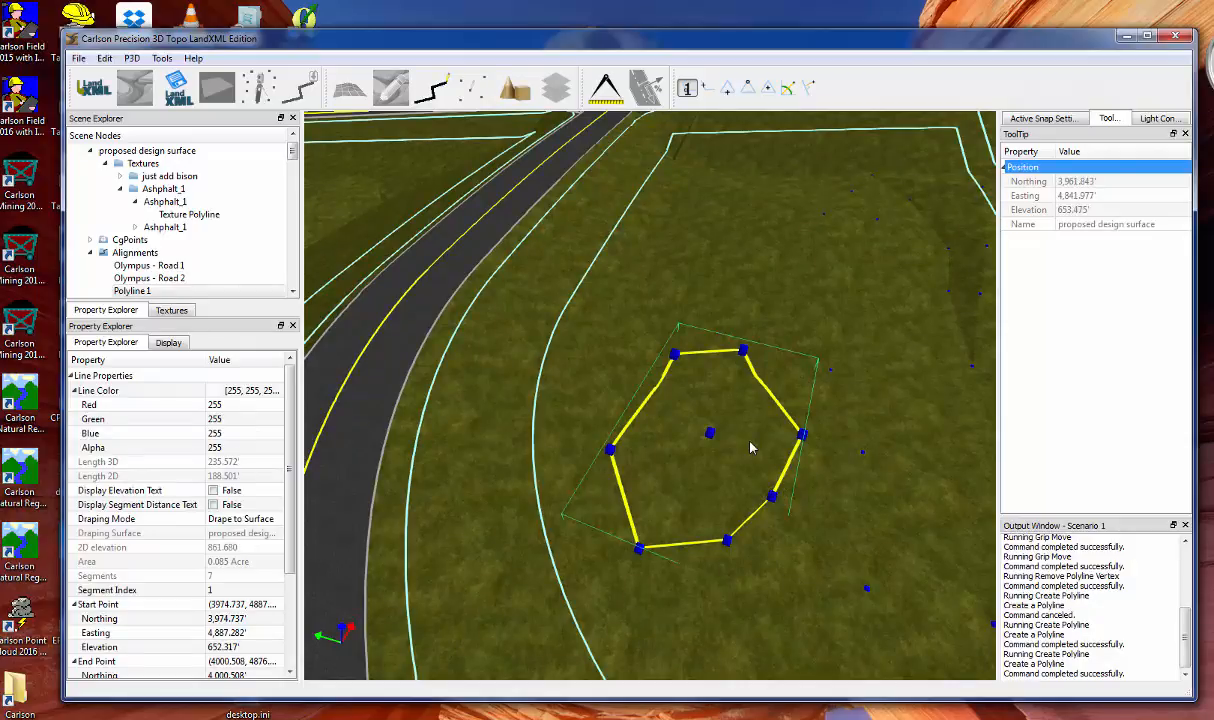
middle_click_drag(745, 438, 766, 411)
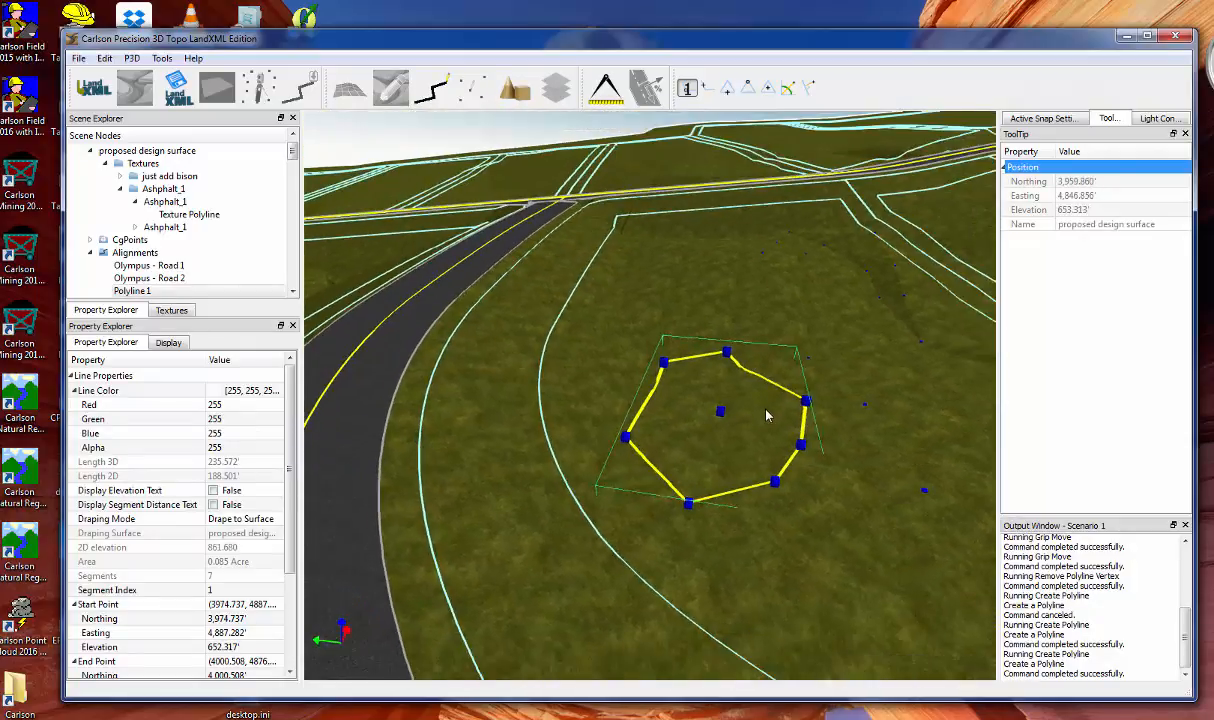
left_click(791, 509)
middle_click_drag(743, 461, 698, 462)
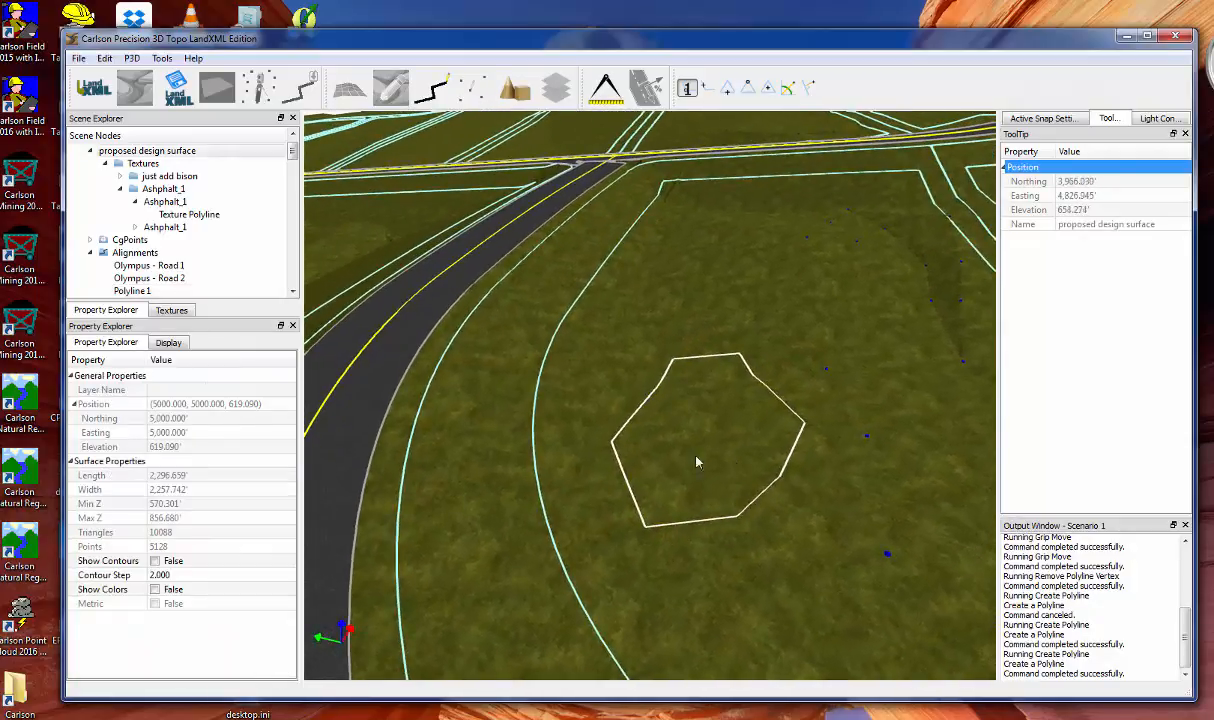
Apply the Sludge Pits texture from the Ground category inside the closed polyline and return to the surface's properties
left_click(163, 311)
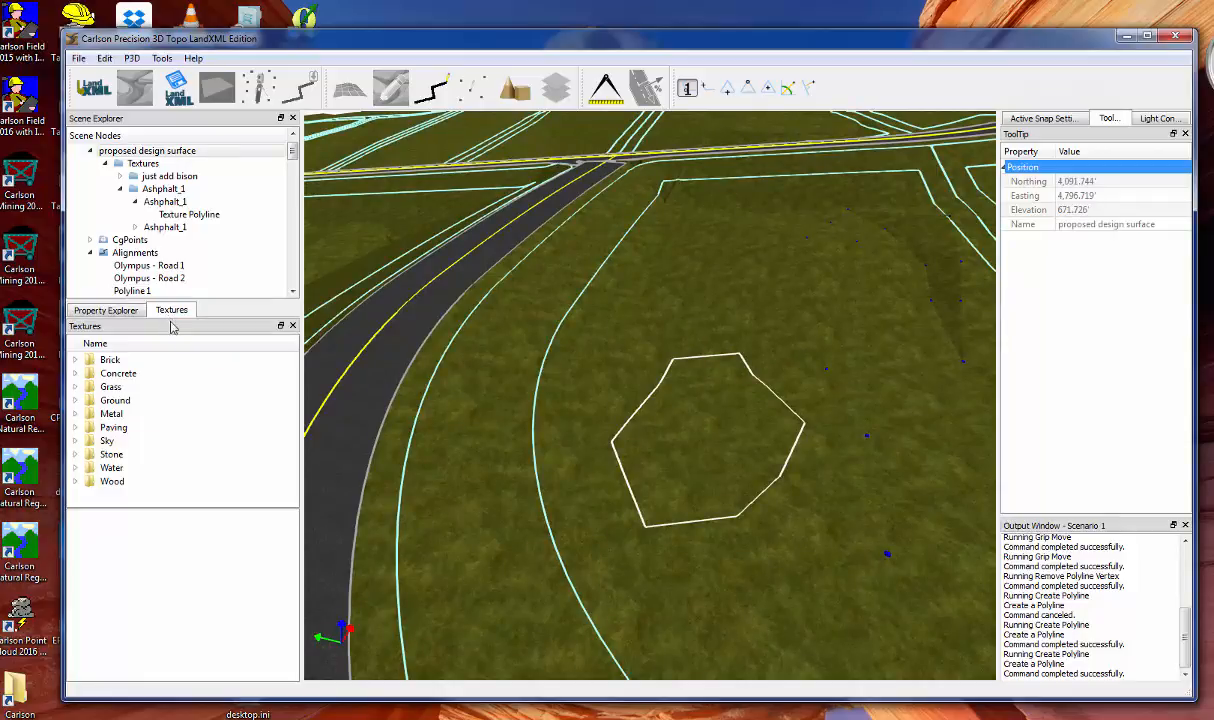
left_click(135, 400)
left_click_drag(285, 532, 668, 458)
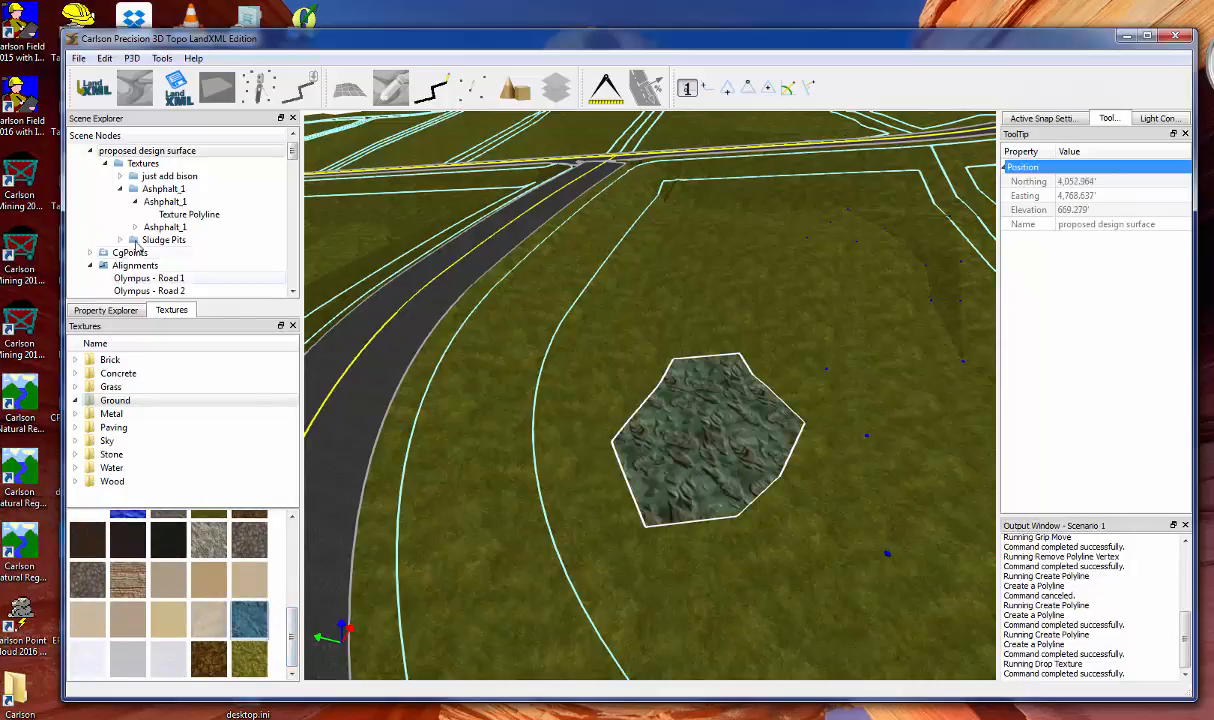
left_click(106, 309)
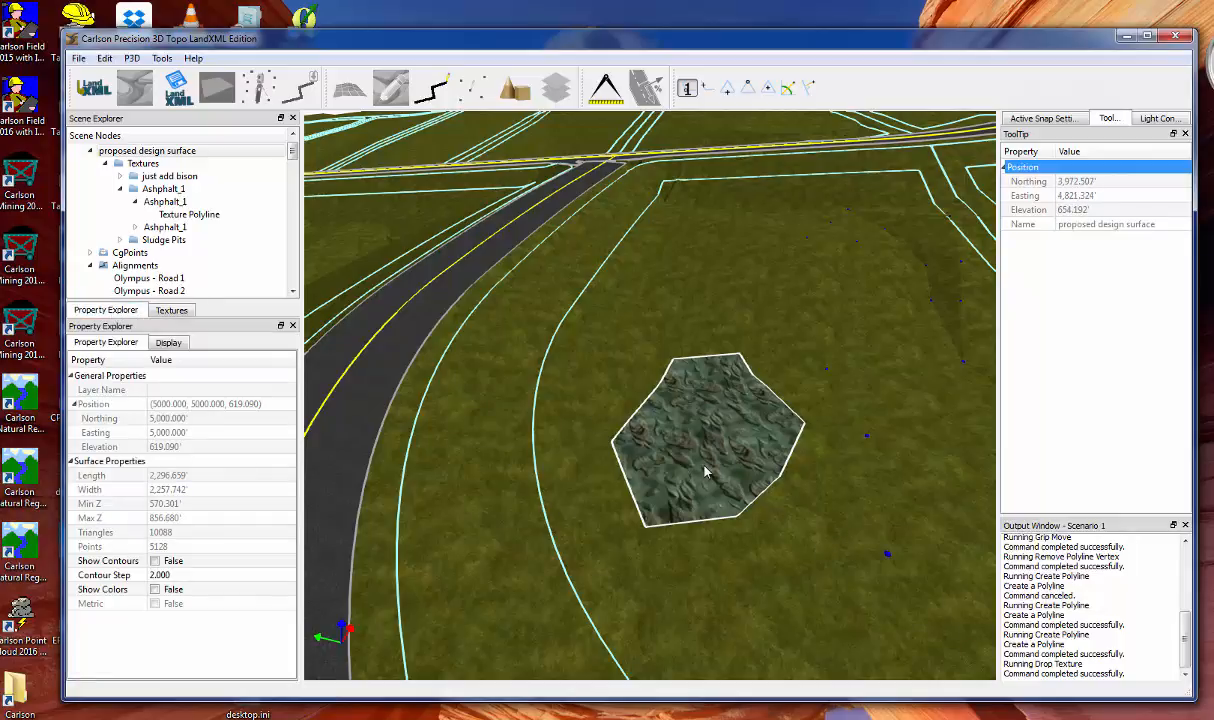
Undo the Sludge Pits texture and the closed polyline's edits and creation, and redo them all
key("ctrl+z")
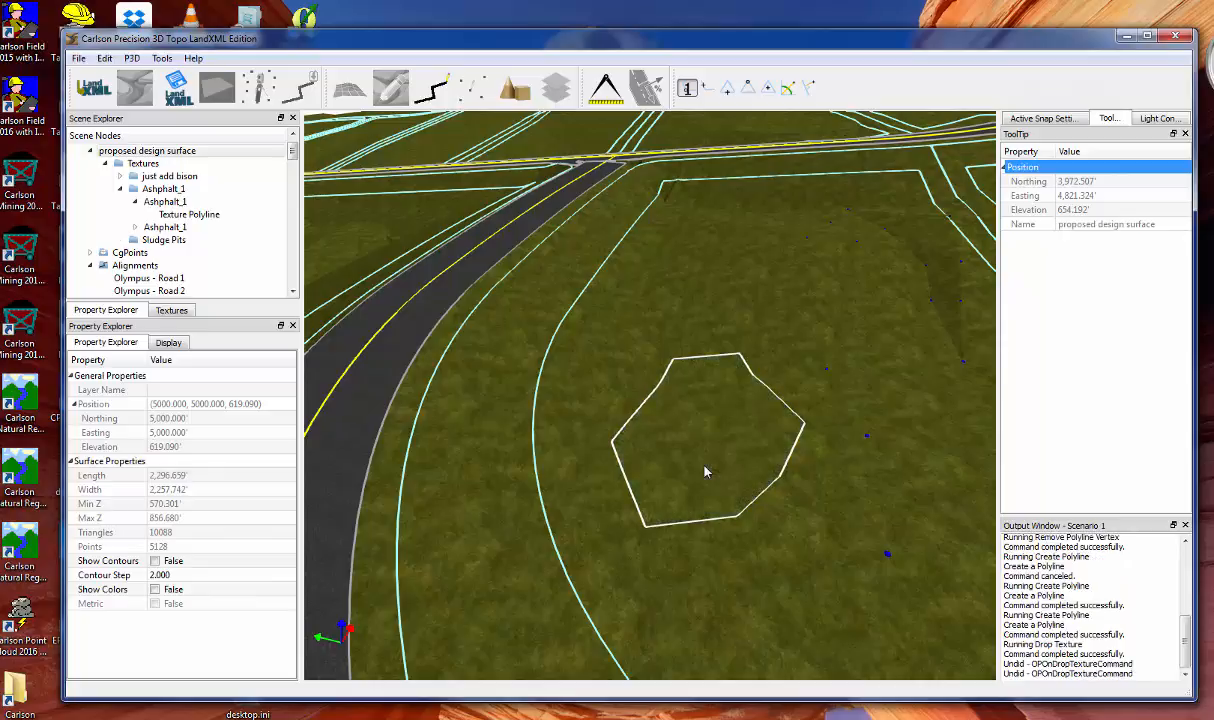
key("ctrl+y")
key("ctrl+y")
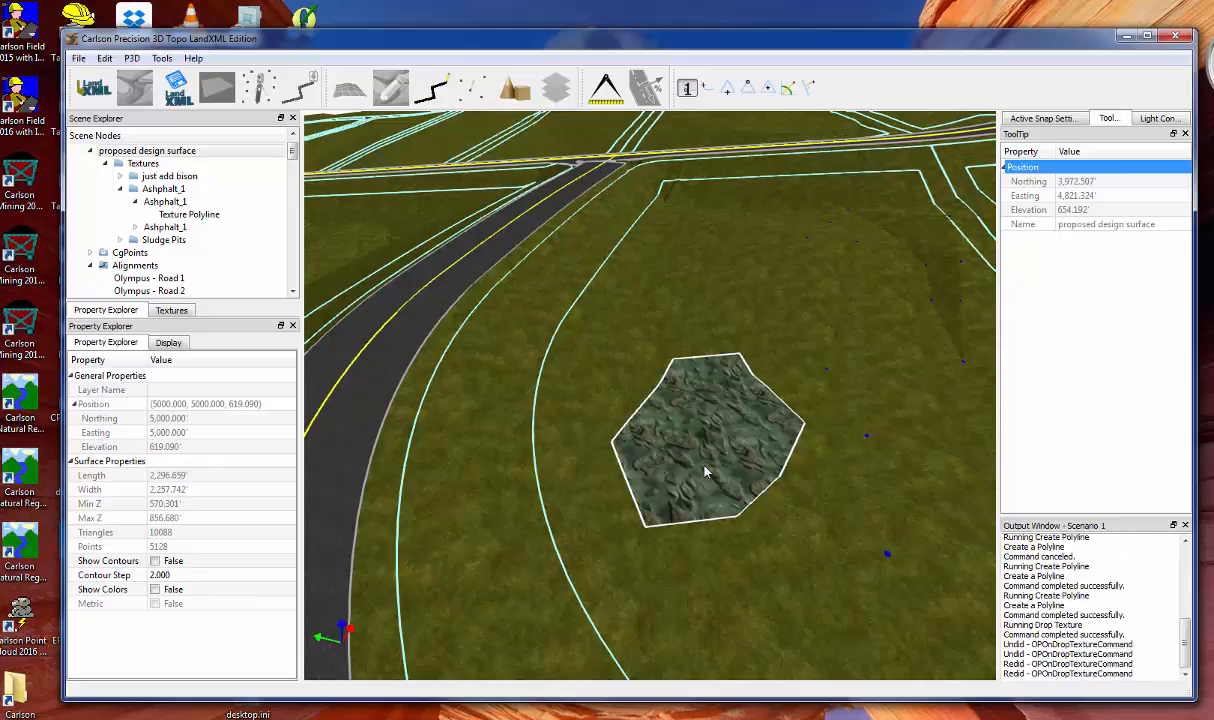
key("ctrl+z")
key("ctrl+z")
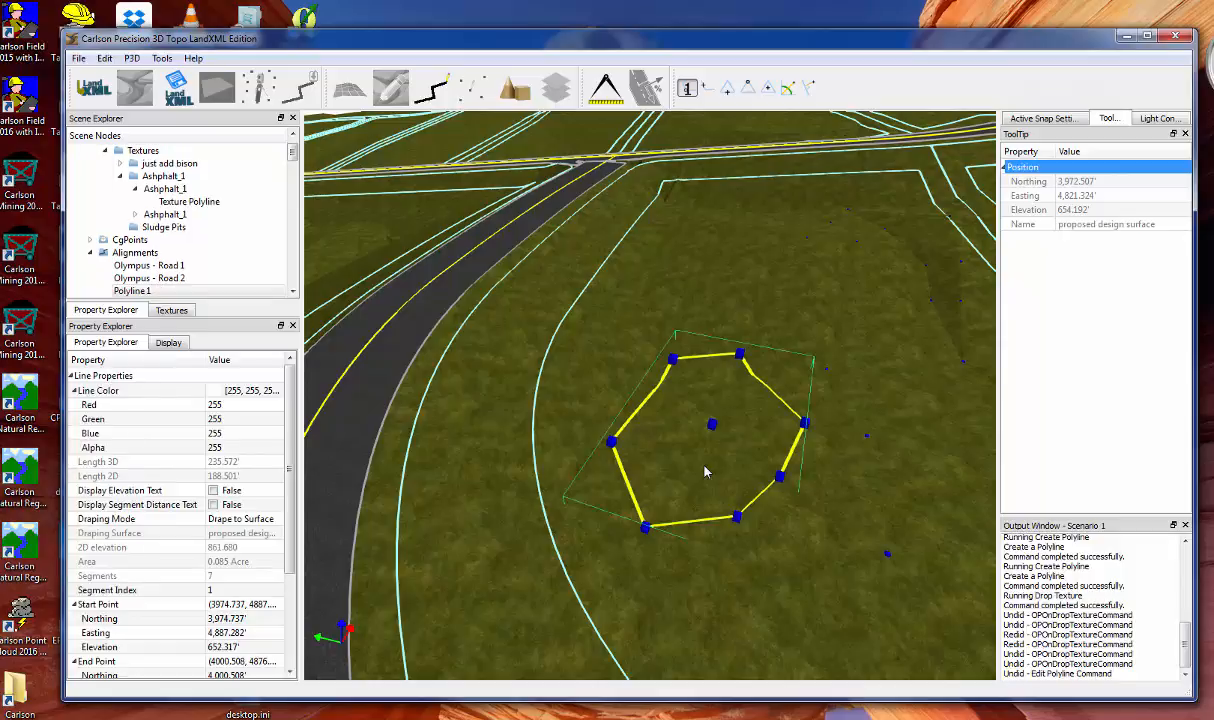
key("ctrl+z")
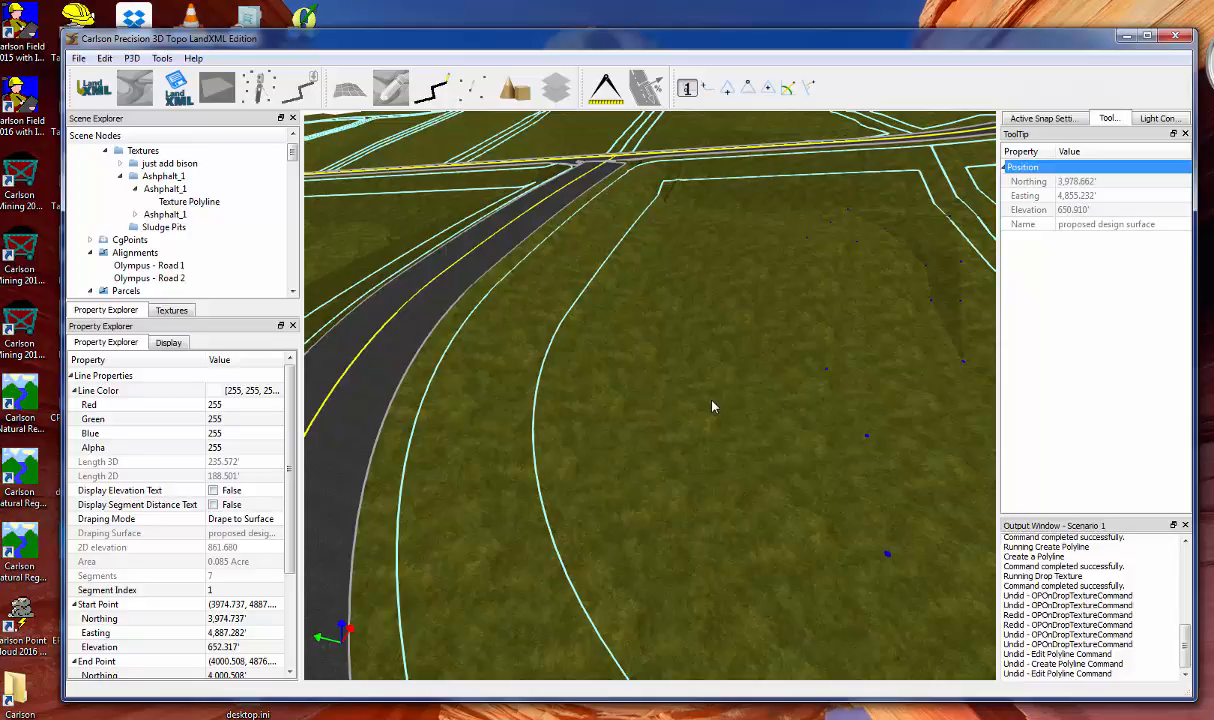
key("ctrl+y")
key("ctrl+y")
key("ctrl+y")
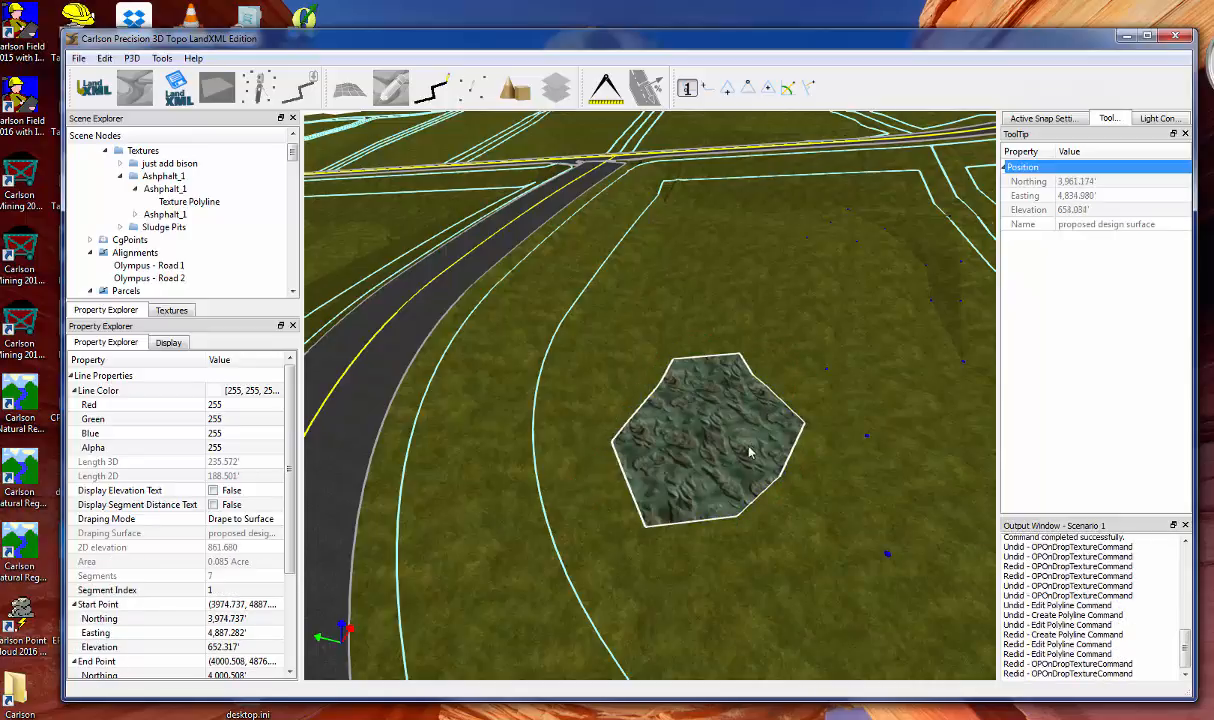
Select the Sludge Pits patch inside the lot using the surface's Select Texture command
left_click_drag(745, 447, 662, 426)
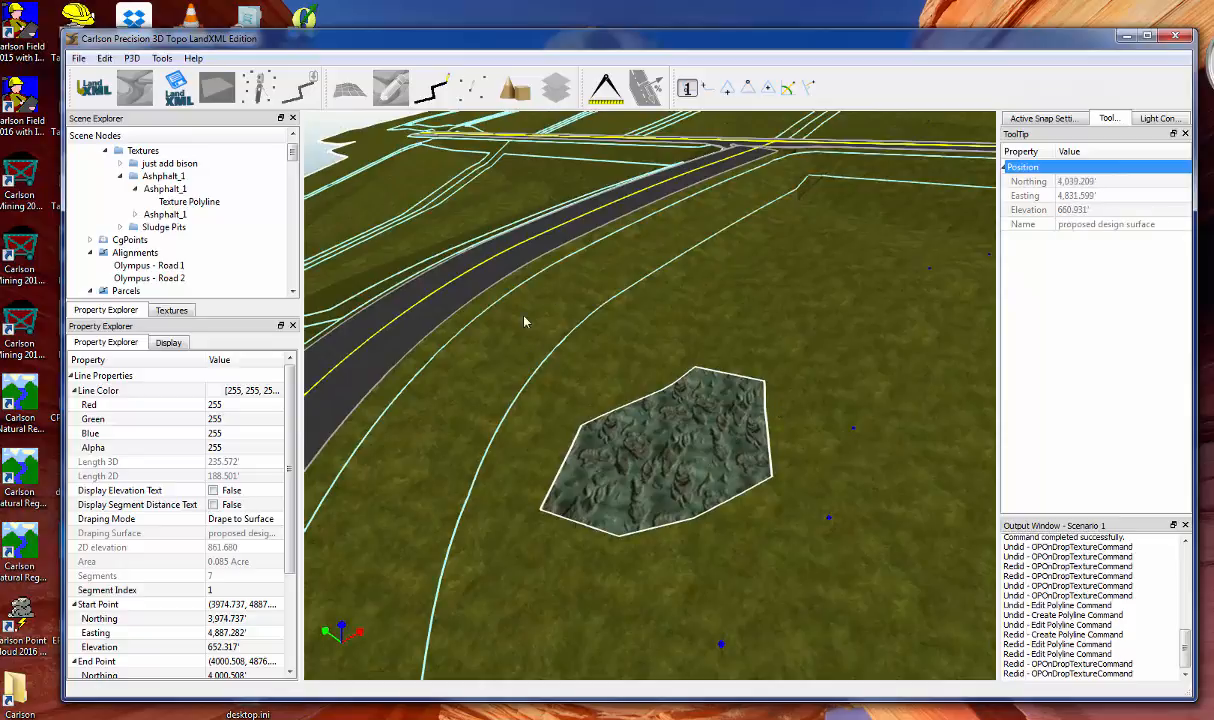
right_click(797, 343)
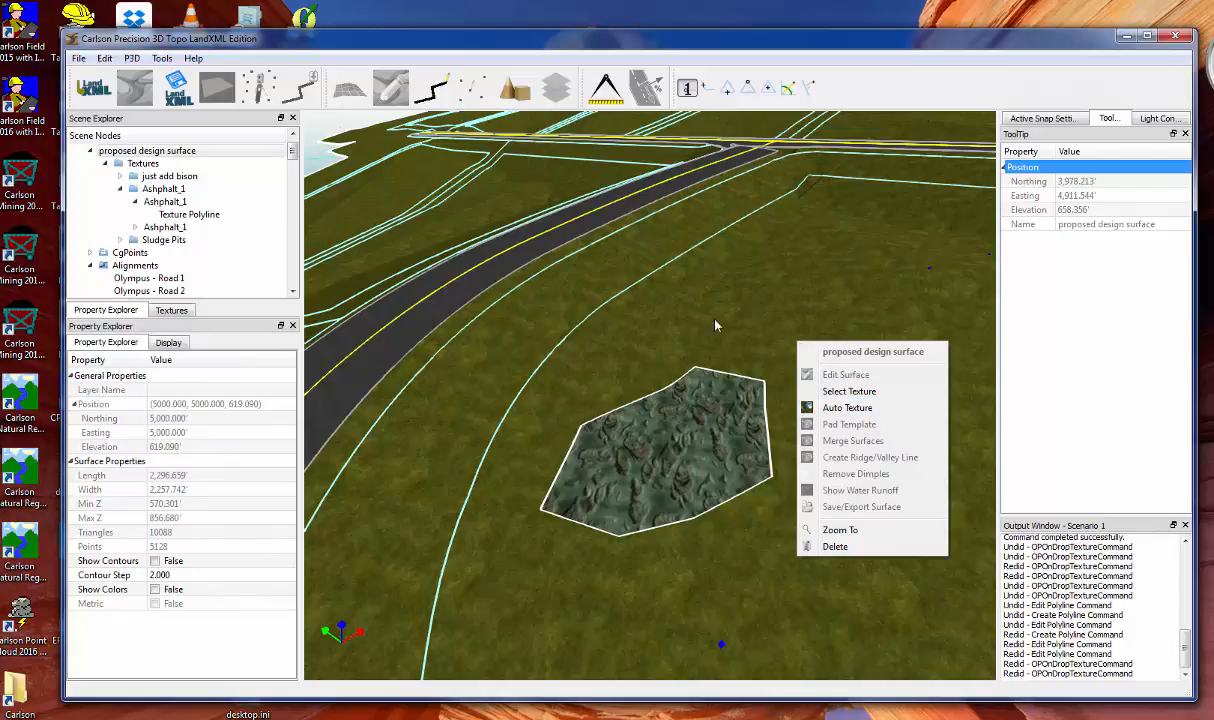
left_click(790, 293)
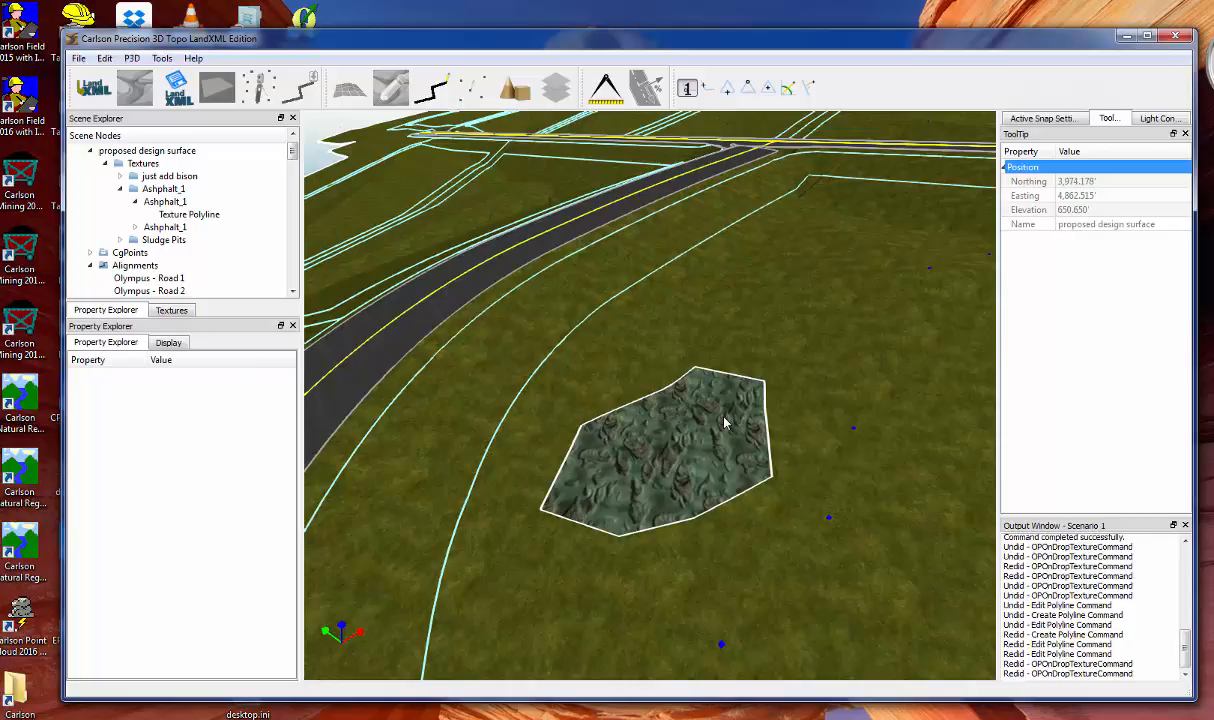
right_click(691, 437)
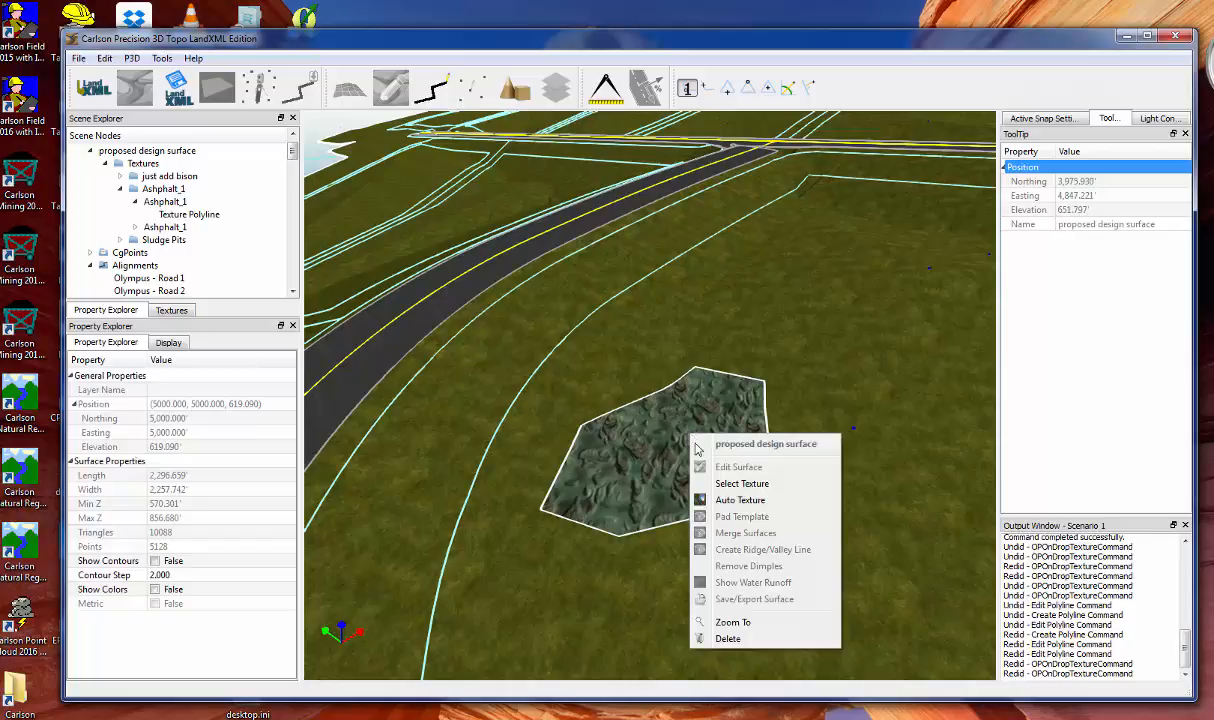
left_click(741, 484)
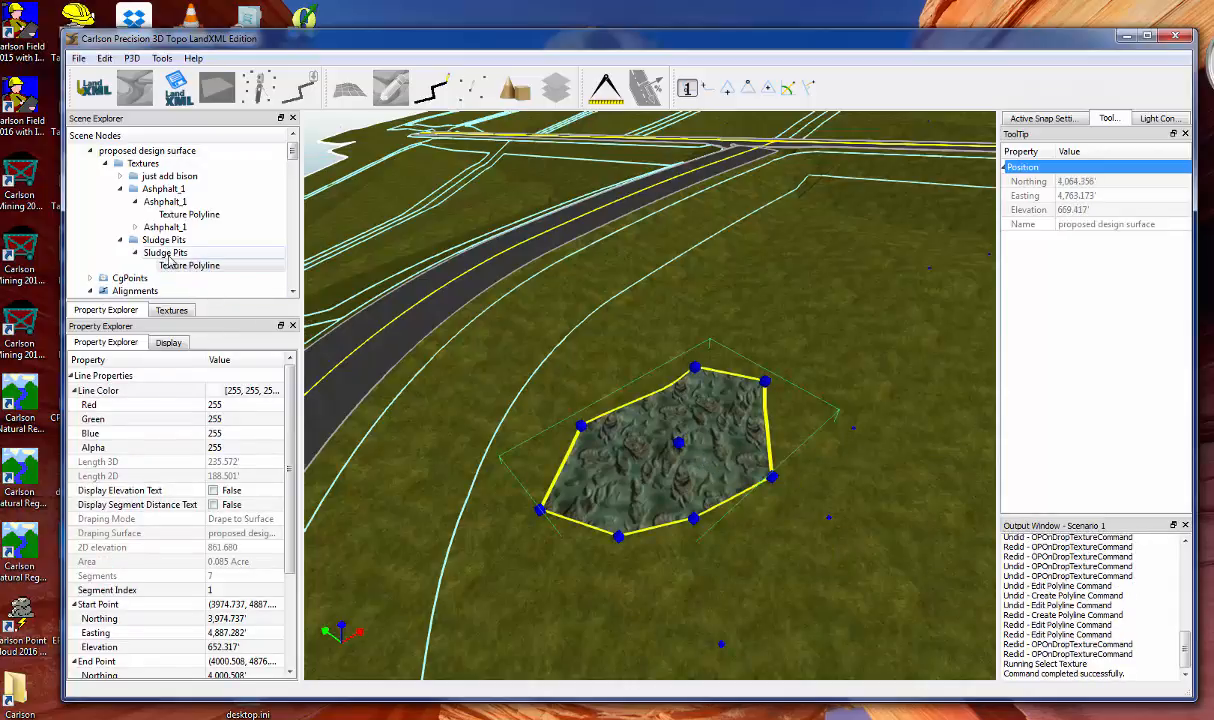
Select the Sludge Pits texture node and set its Resolution to 5, and then to 35
left_click(166, 253)
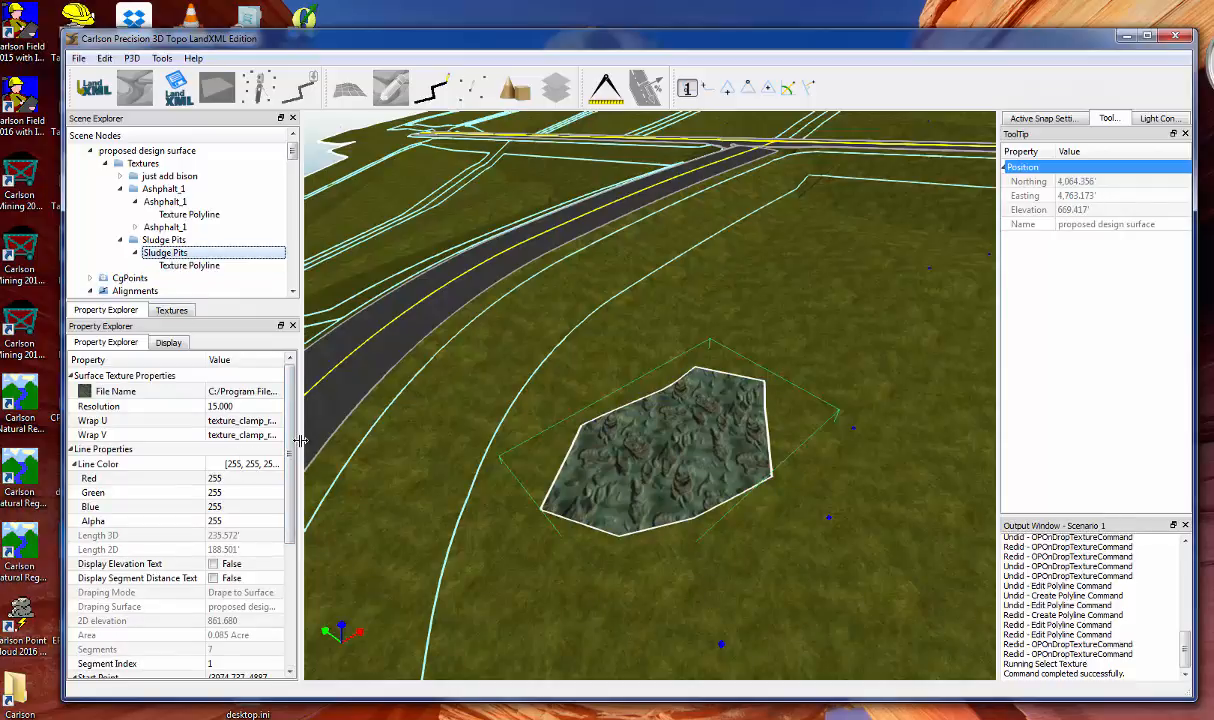
left_click_drag(300, 440, 312, 441)
left_click(253, 410)
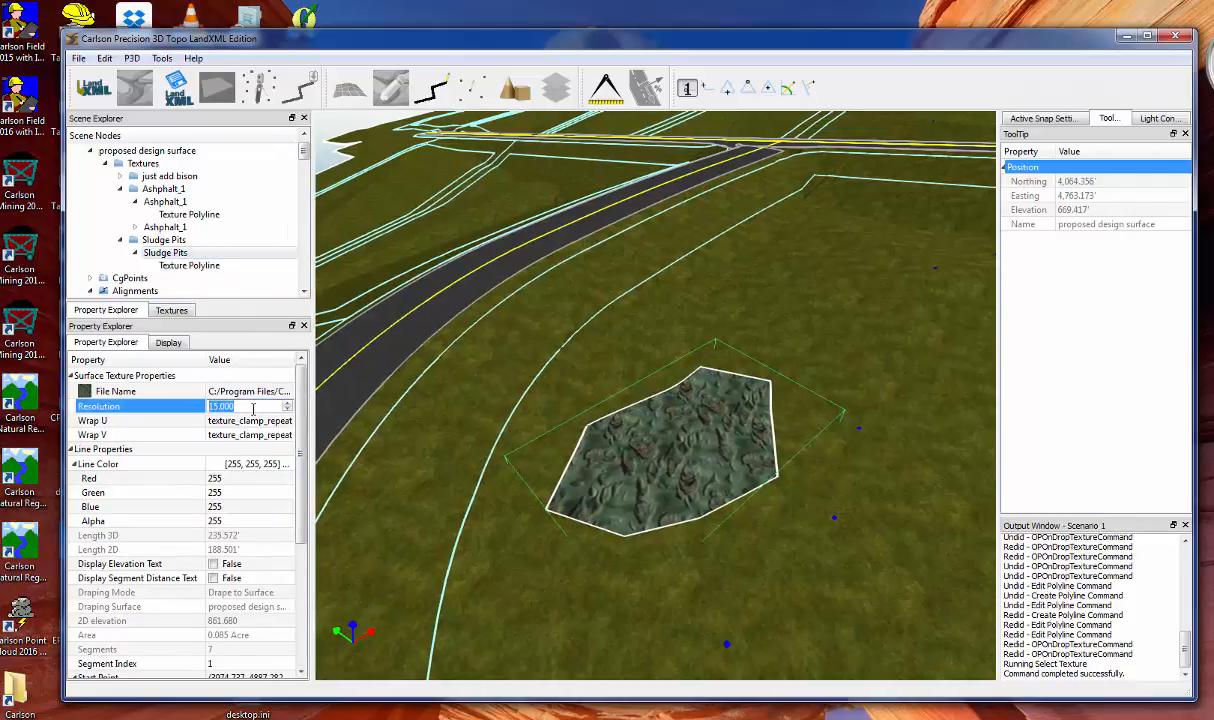
type("5")
key("Return")
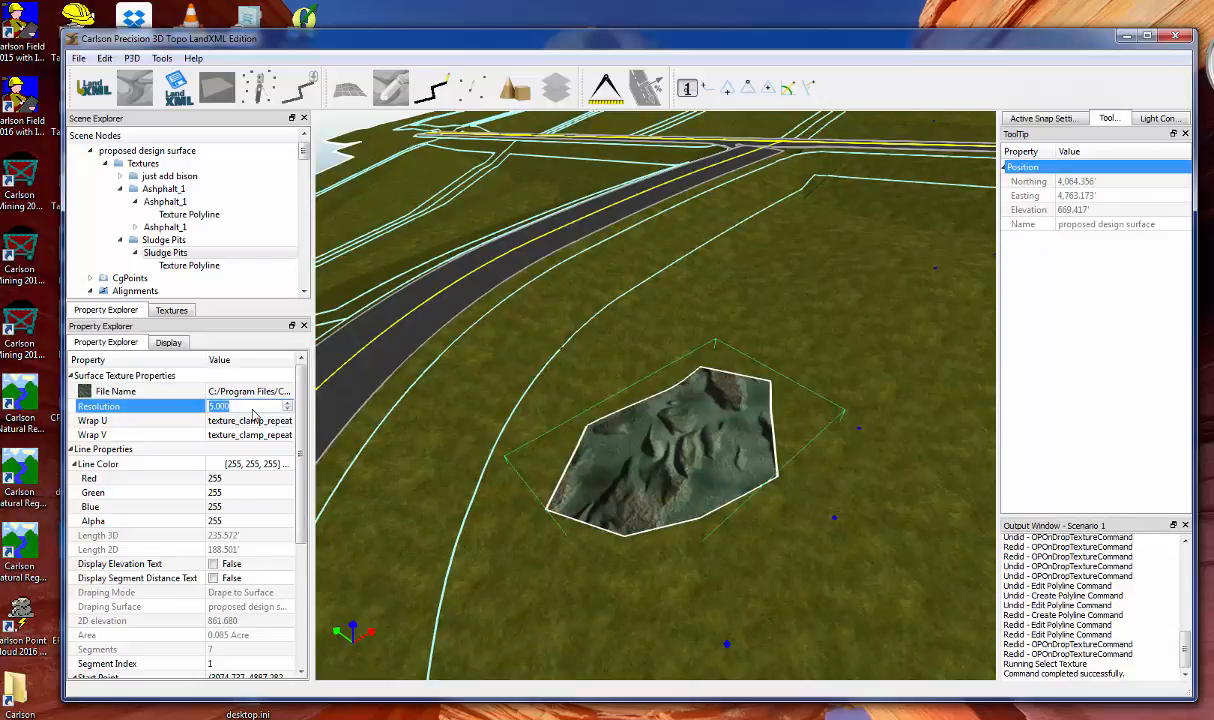
key("Return")
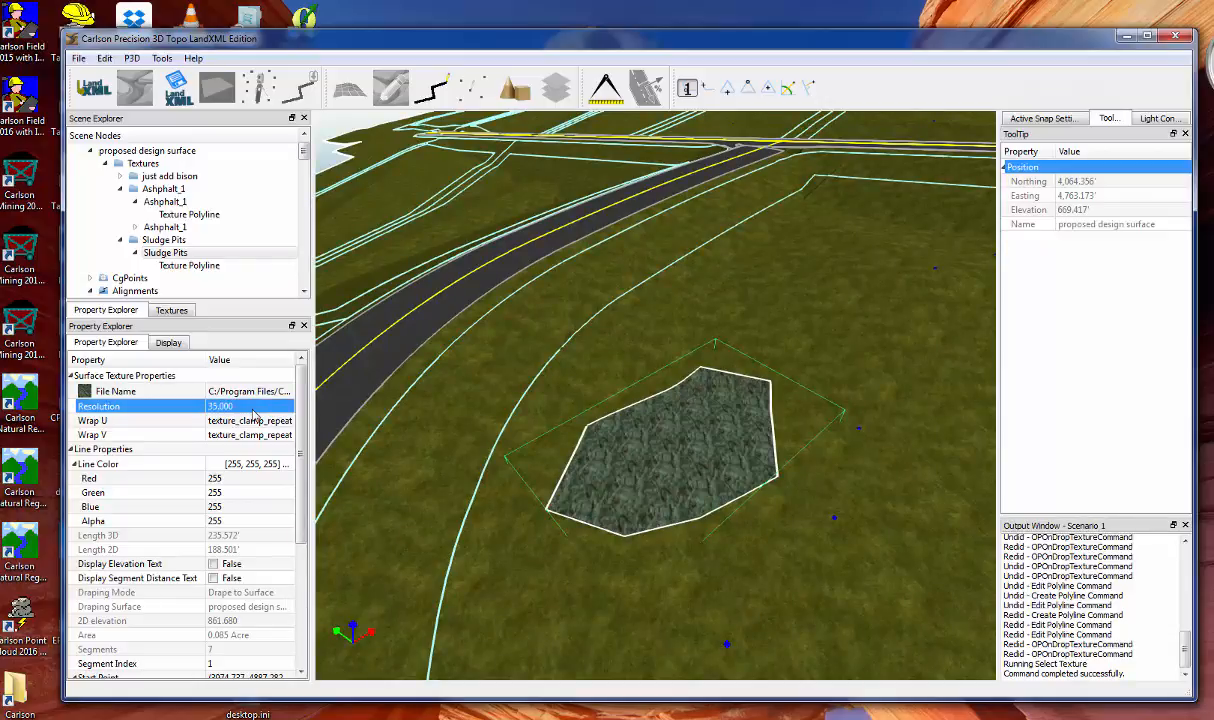
Replace the patch's texture file with CrackedGround_1-6.jpg from the Ground folder and deselect the patch
left_click(258, 391)
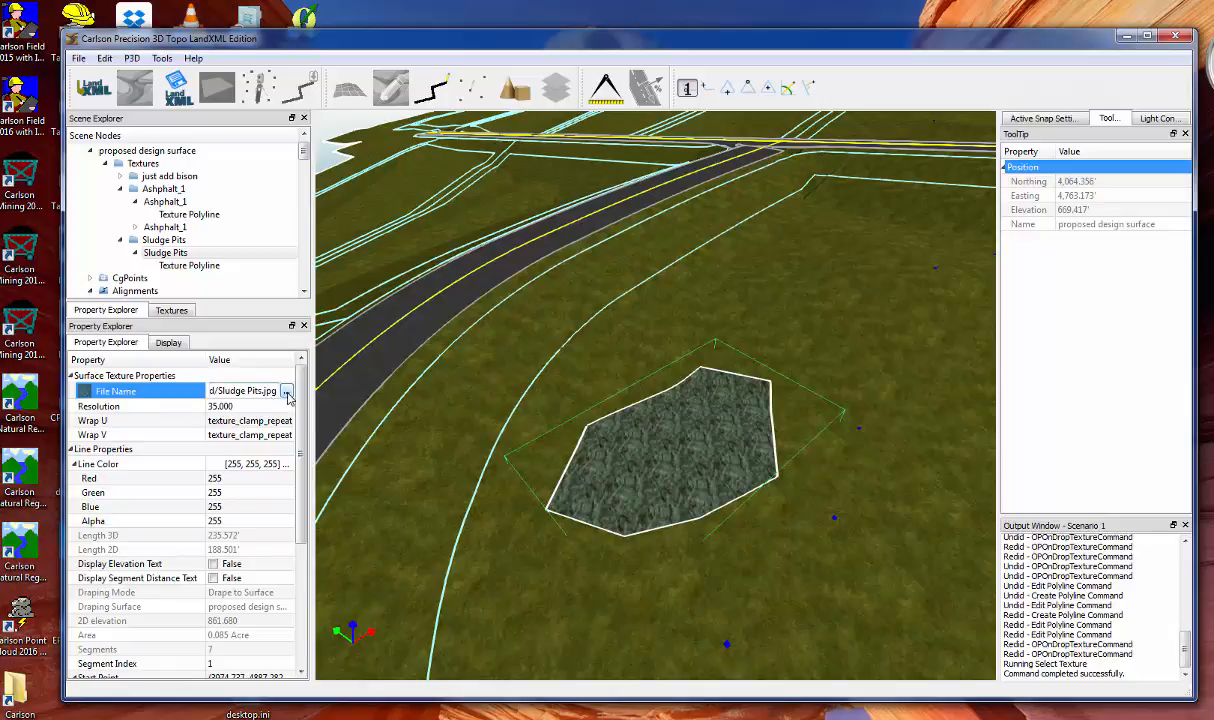
left_click(282, 391)
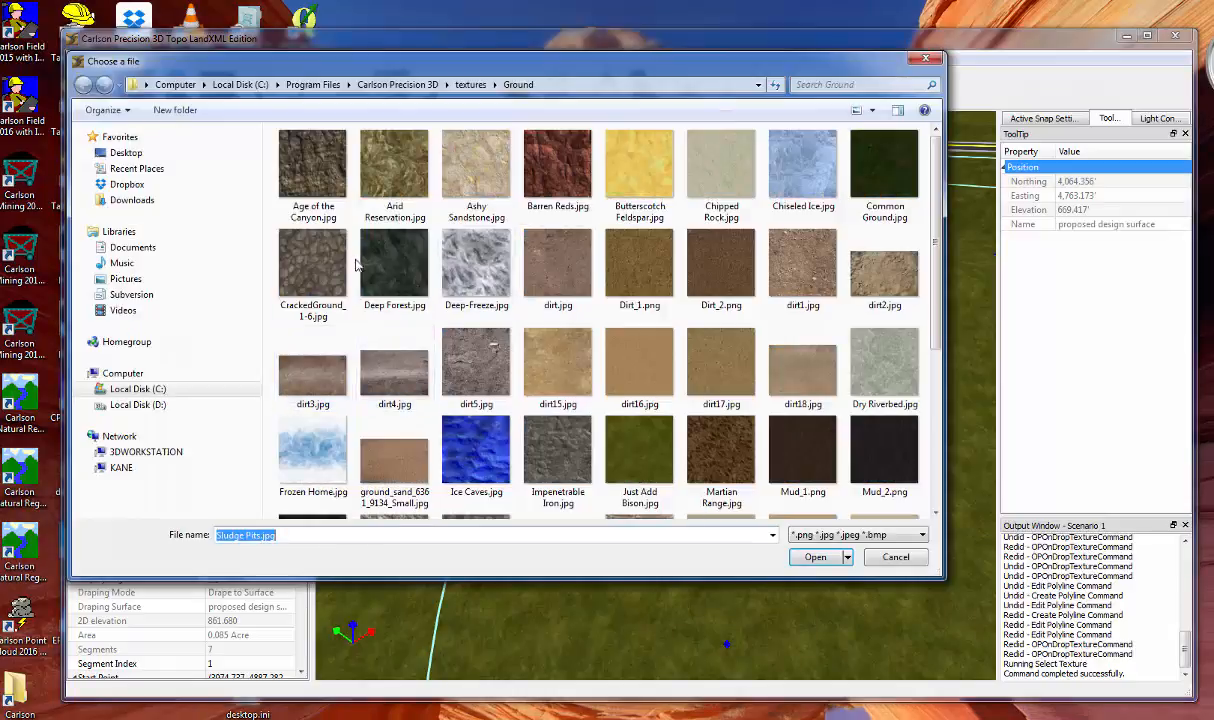
double_click(305, 258)
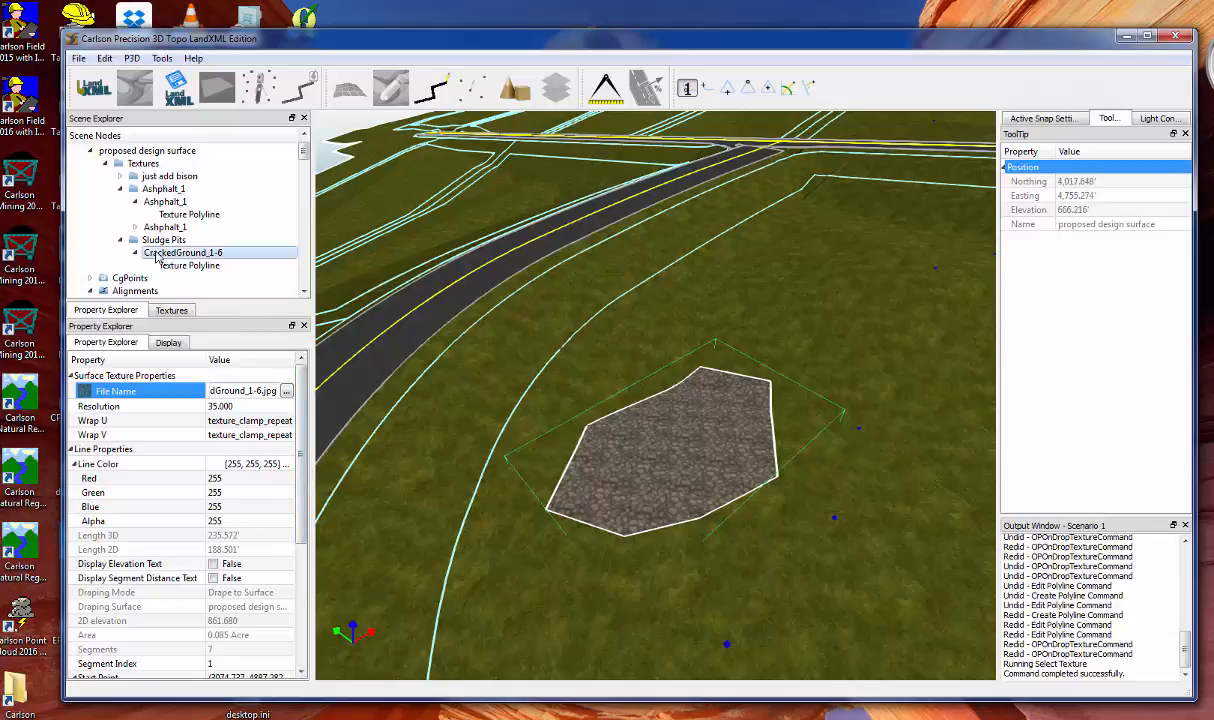
left_click(643, 345)
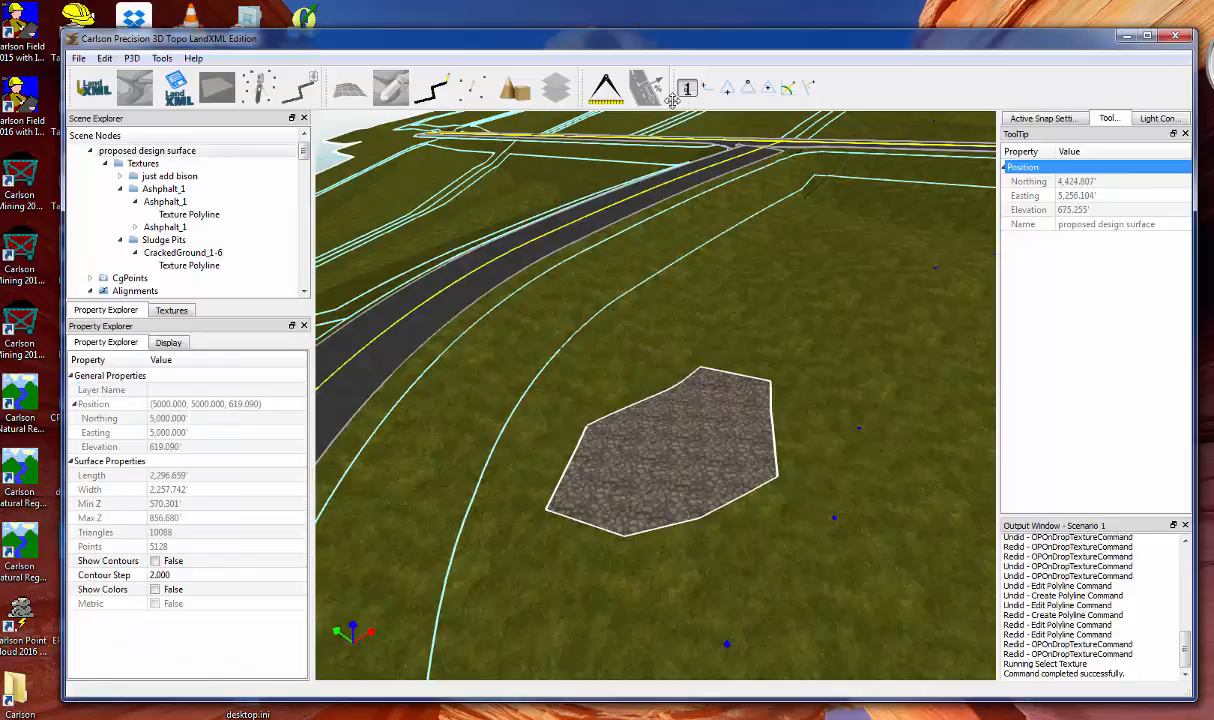
Insert three Guardrail short objects from the Road Furniture gallery category, spaced along the lot side of the curving asphalt road
left_click(516, 96)
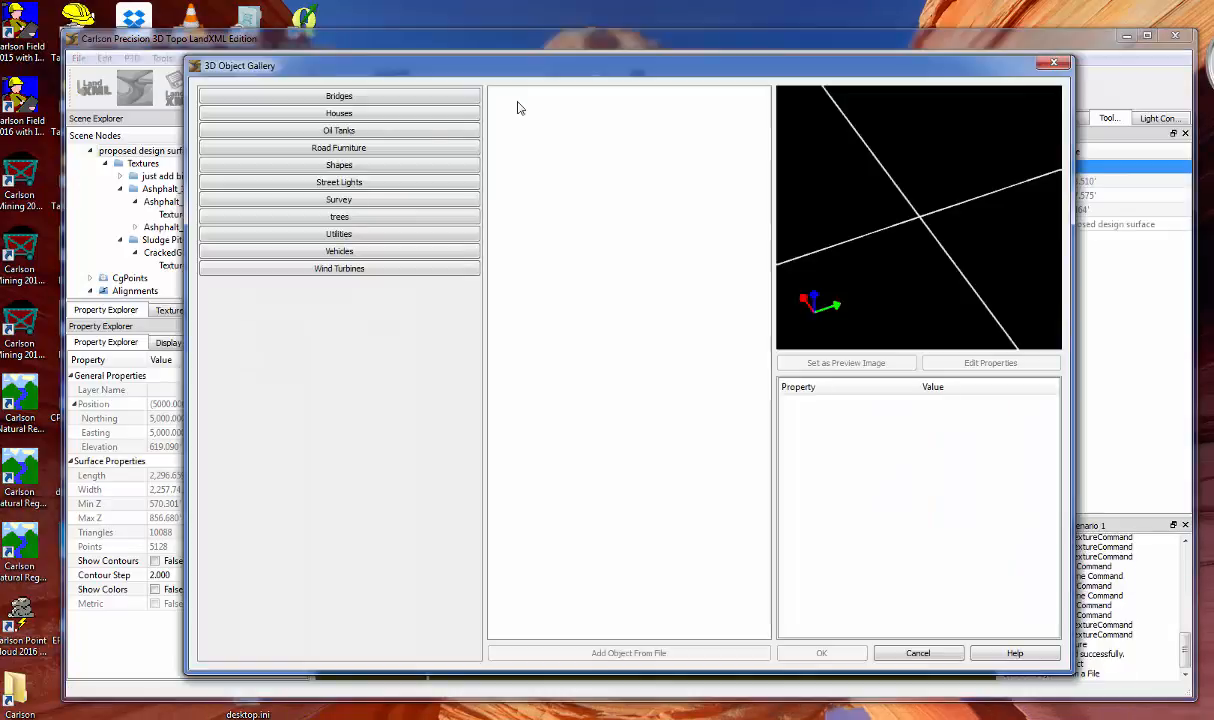
left_click(384, 168)
left_click(387, 149)
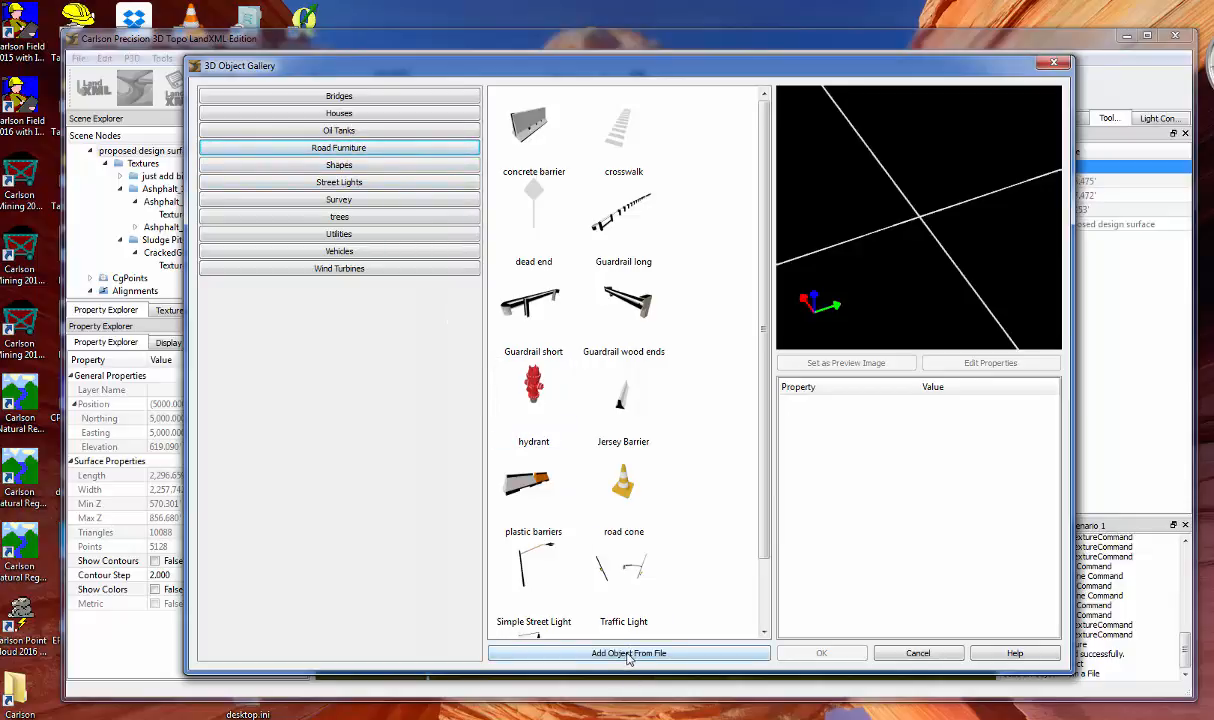
left_click(379, 200)
left_click(389, 166)
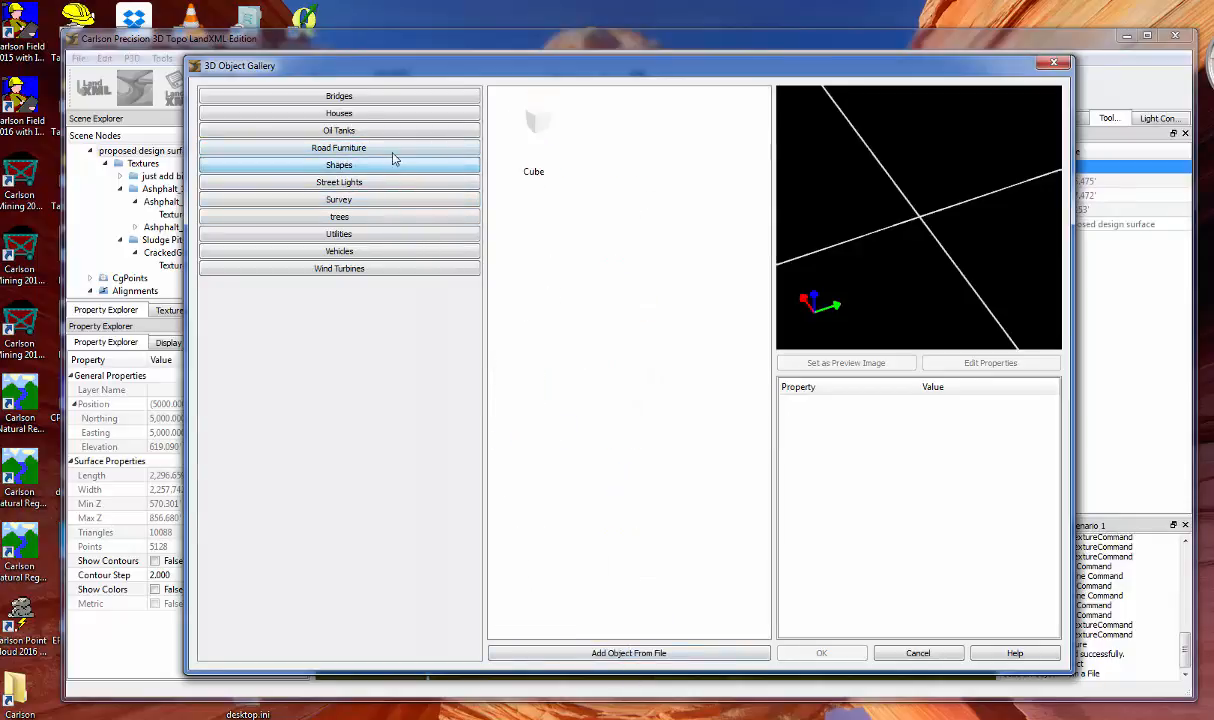
left_click(395, 150)
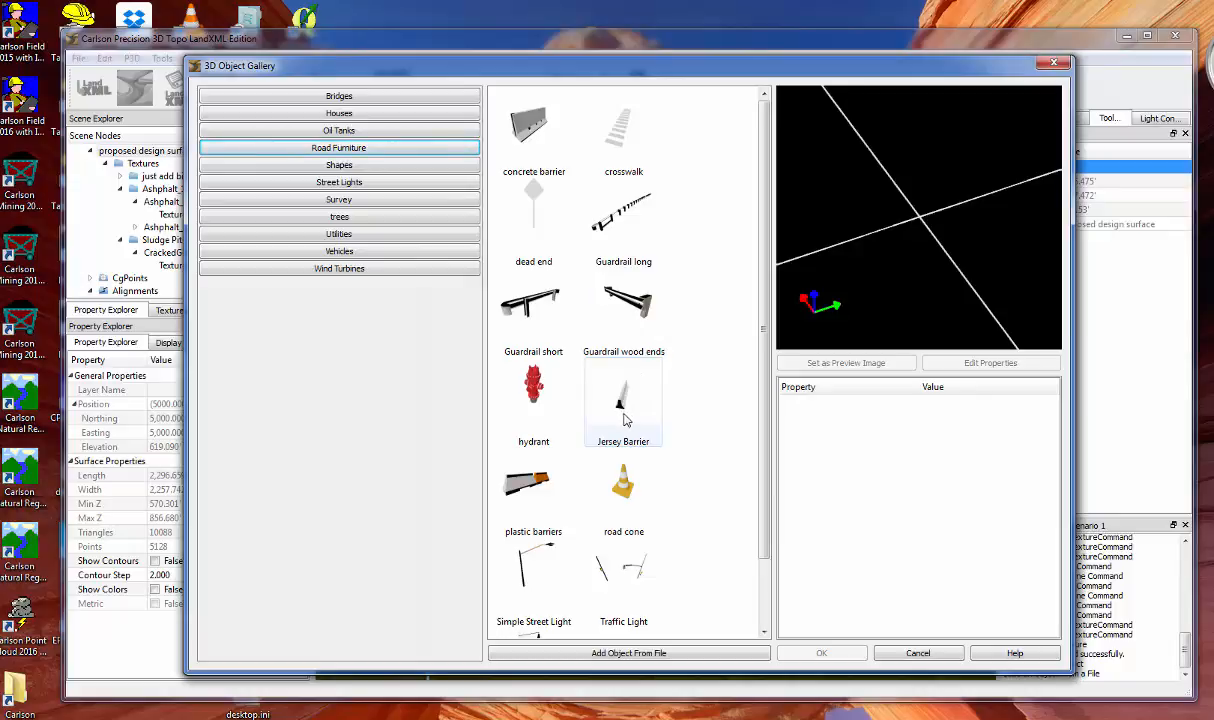
double_click(533, 305)
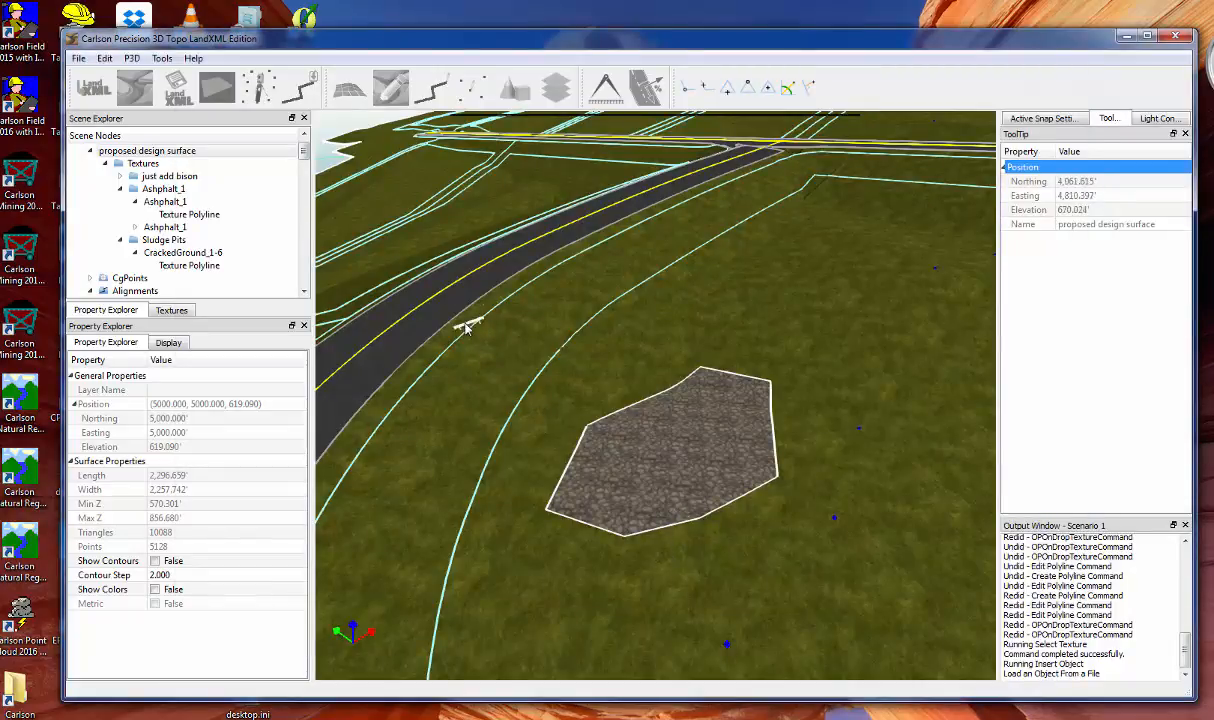
left_click(448, 318)
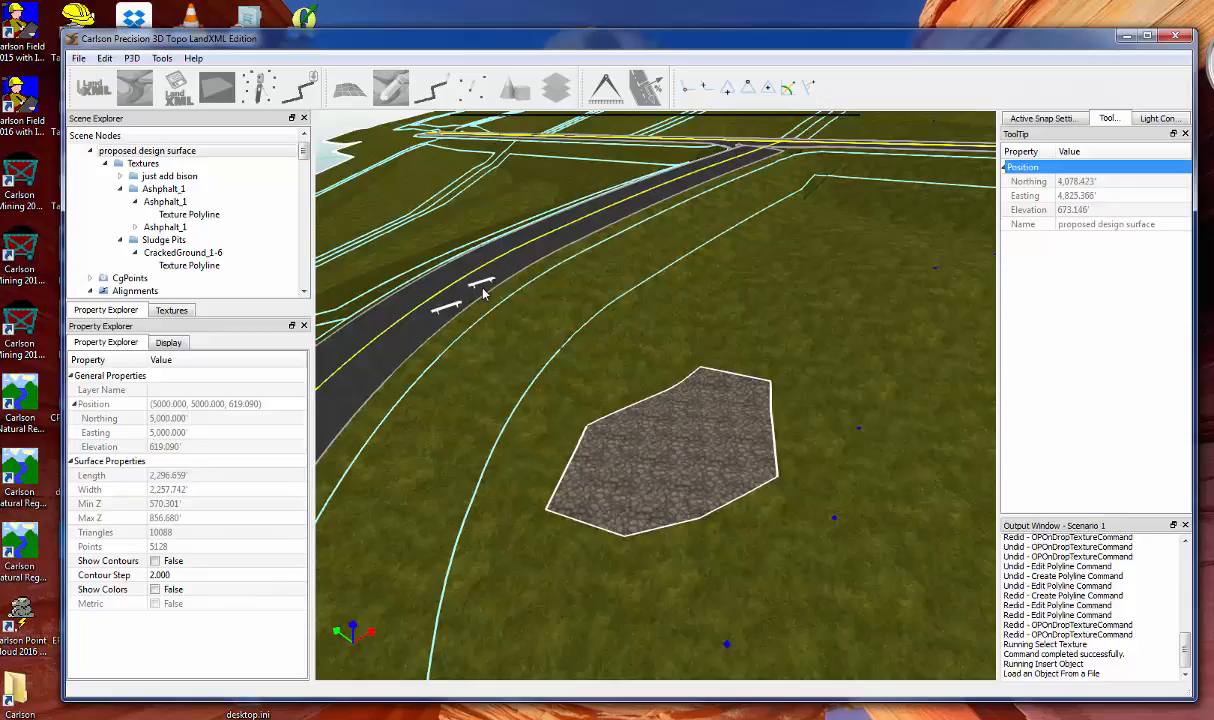
left_click(484, 293)
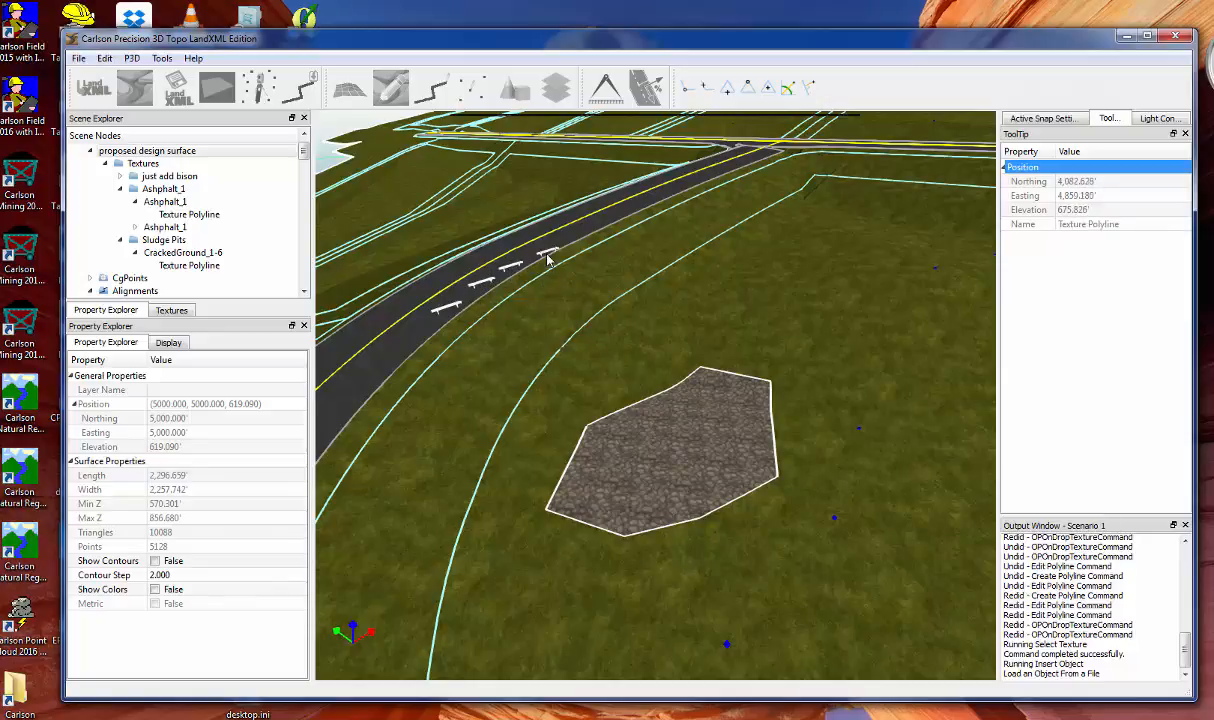
key("Escape")
Shift the middle guardrail slightly along the road with its move grip and enlarge it to a height of about 2.9'
middle_click_drag(524, 404, 502, 456)
scroll(655, 372, "up", 5)
left_click(734, 367)
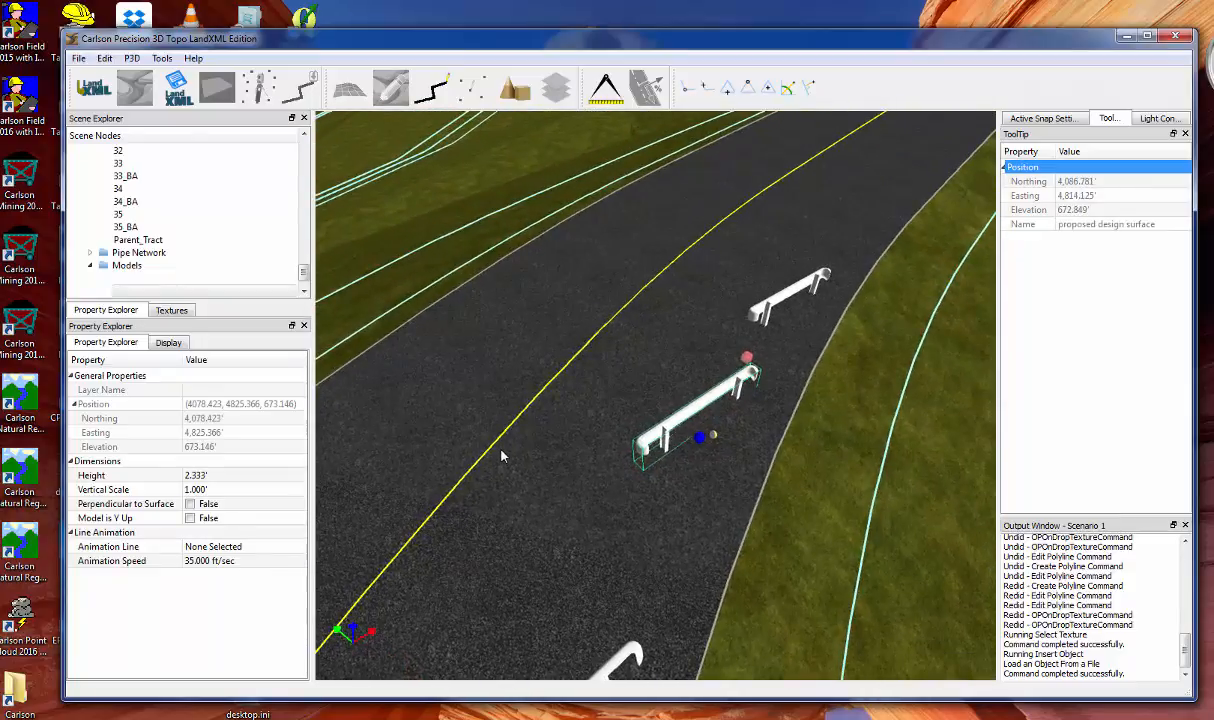
left_click(703, 441)
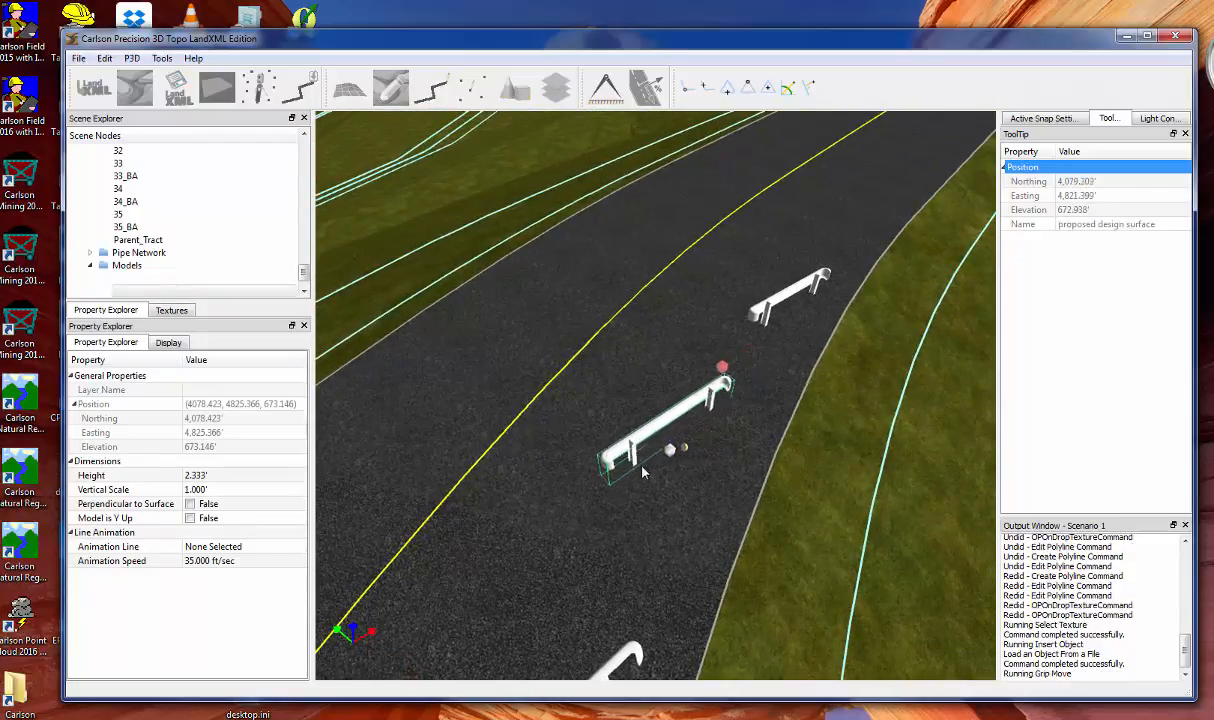
left_click(658, 466)
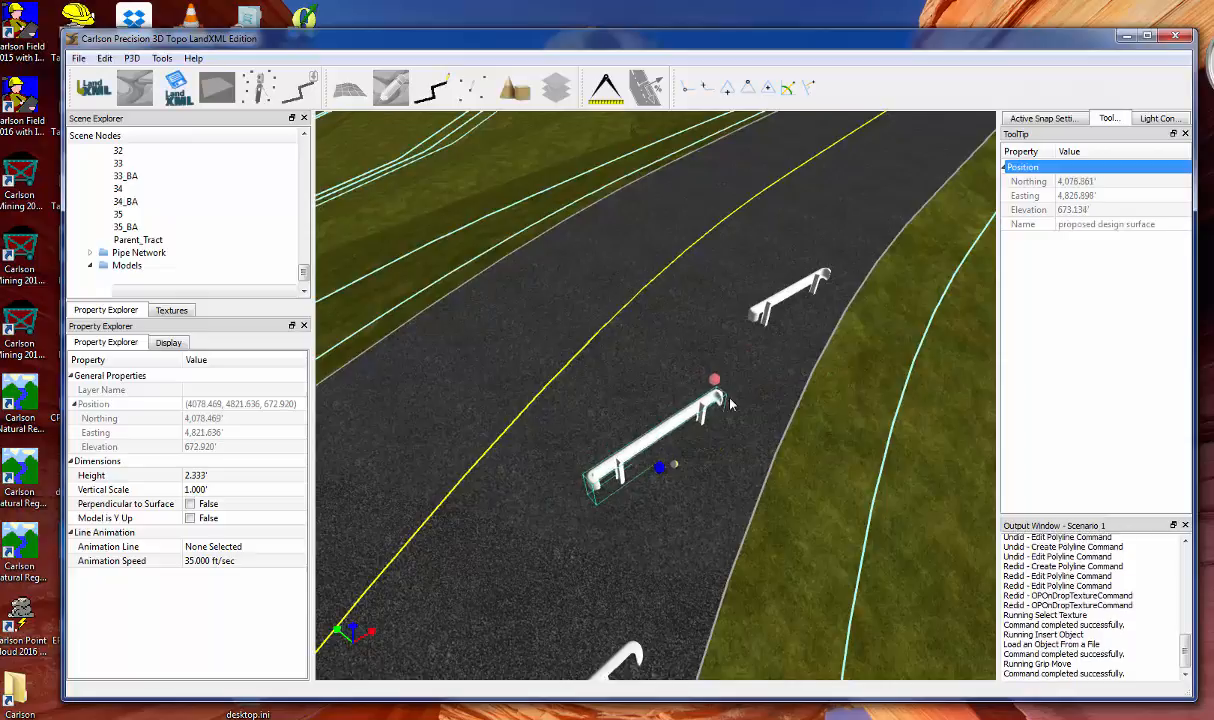
left_click(726, 377)
left_click(732, 382)
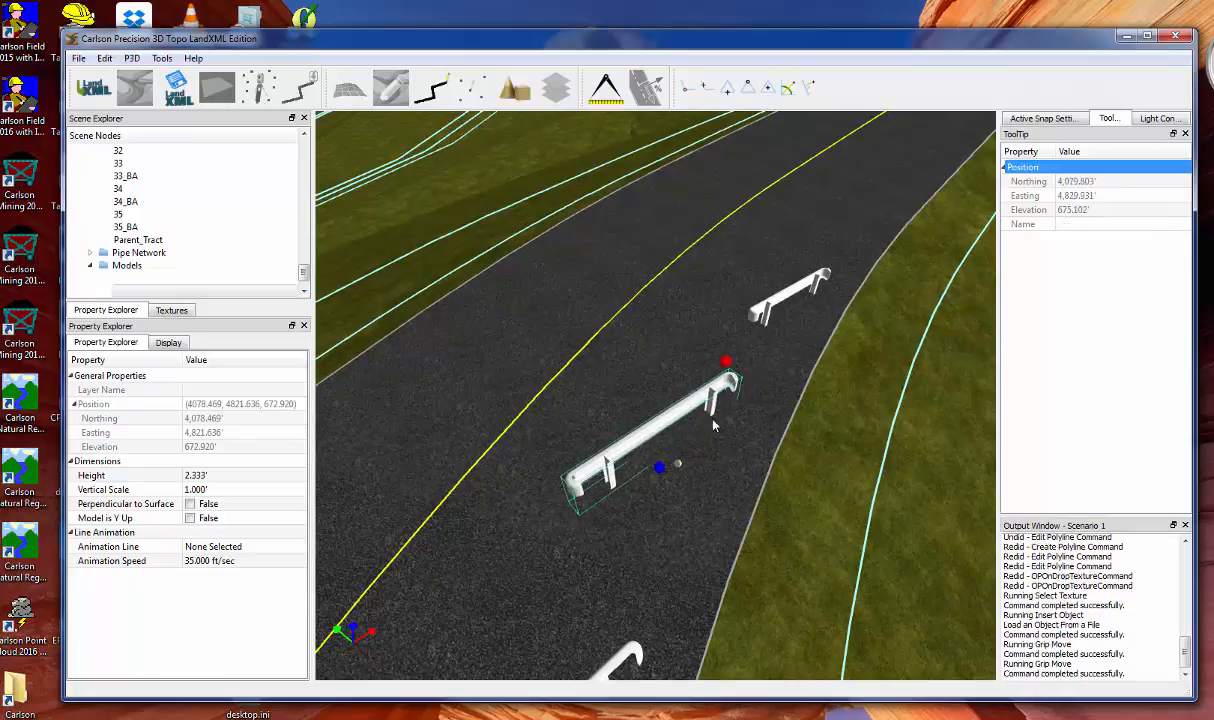
Rotate the middle guardrail parallel to the road edge and move it to the edge, at about northing 4,073', easting 4,826'
left_click(678, 465)
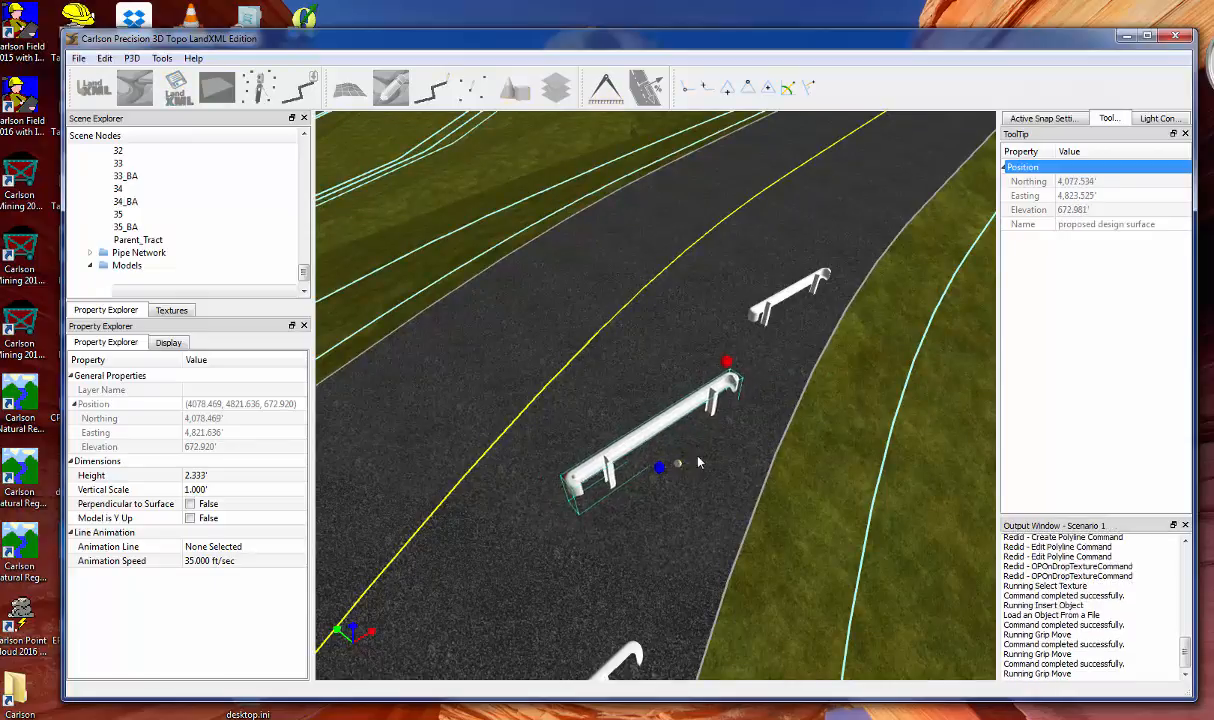
left_click(706, 438)
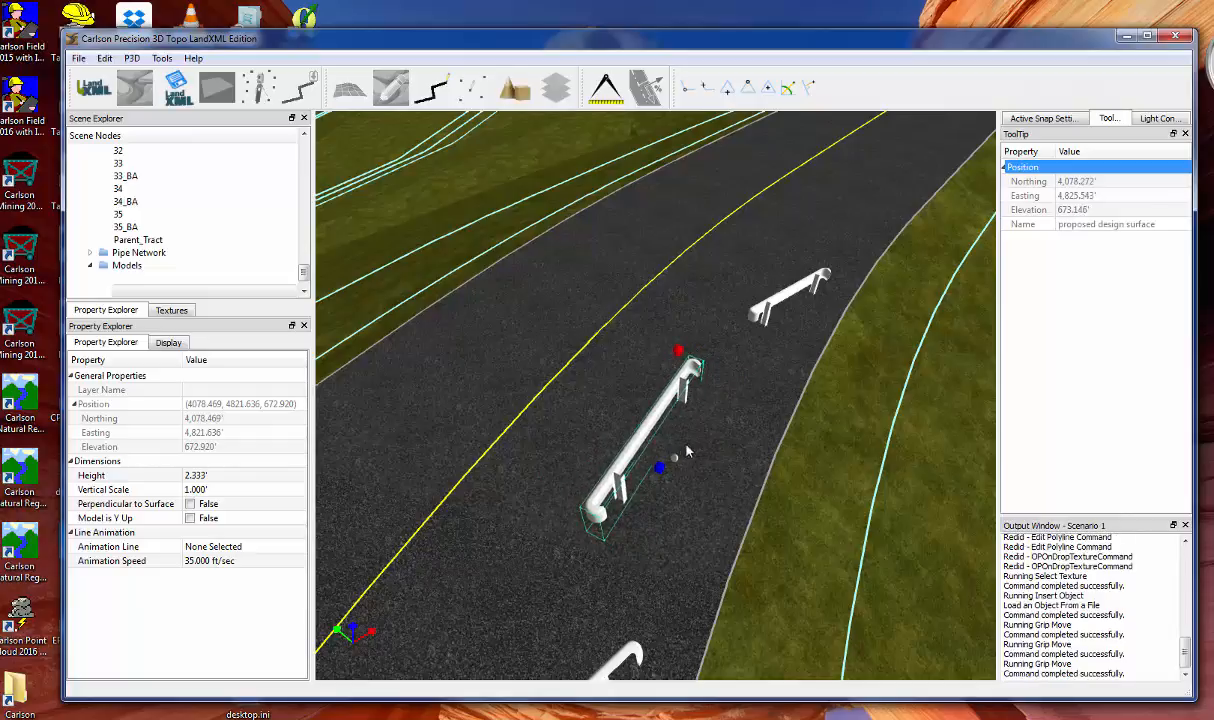
left_click(659, 467)
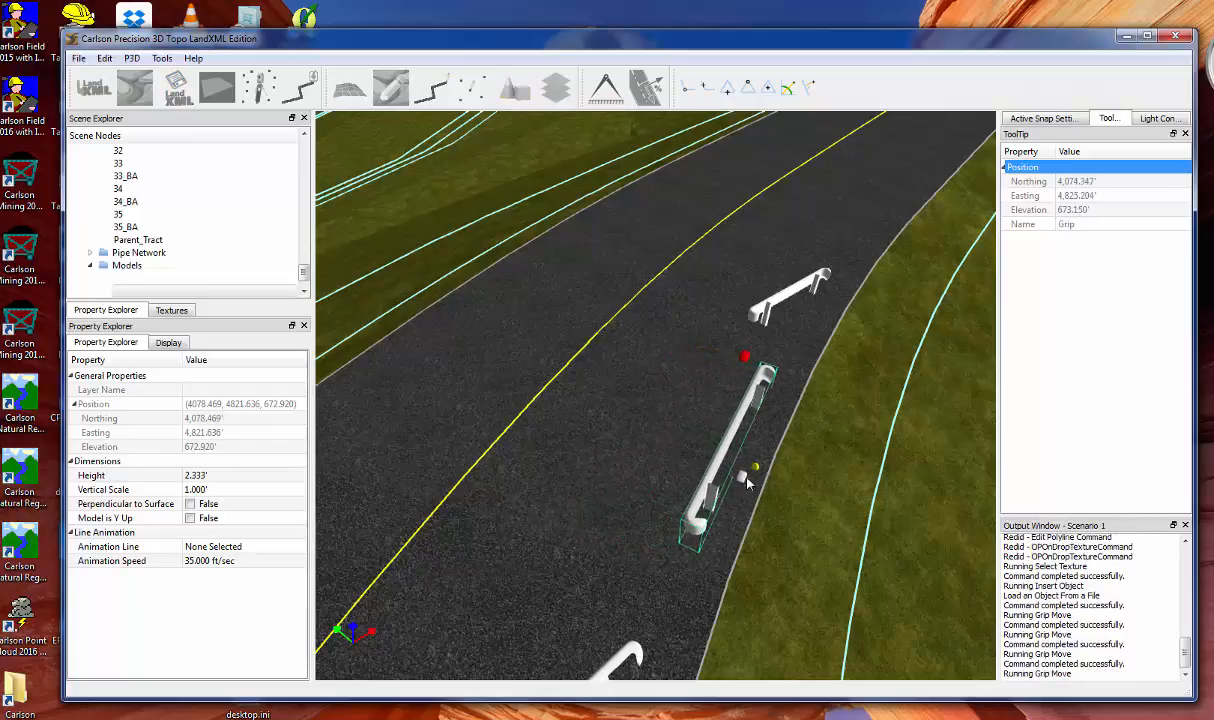
left_click(772, 479)
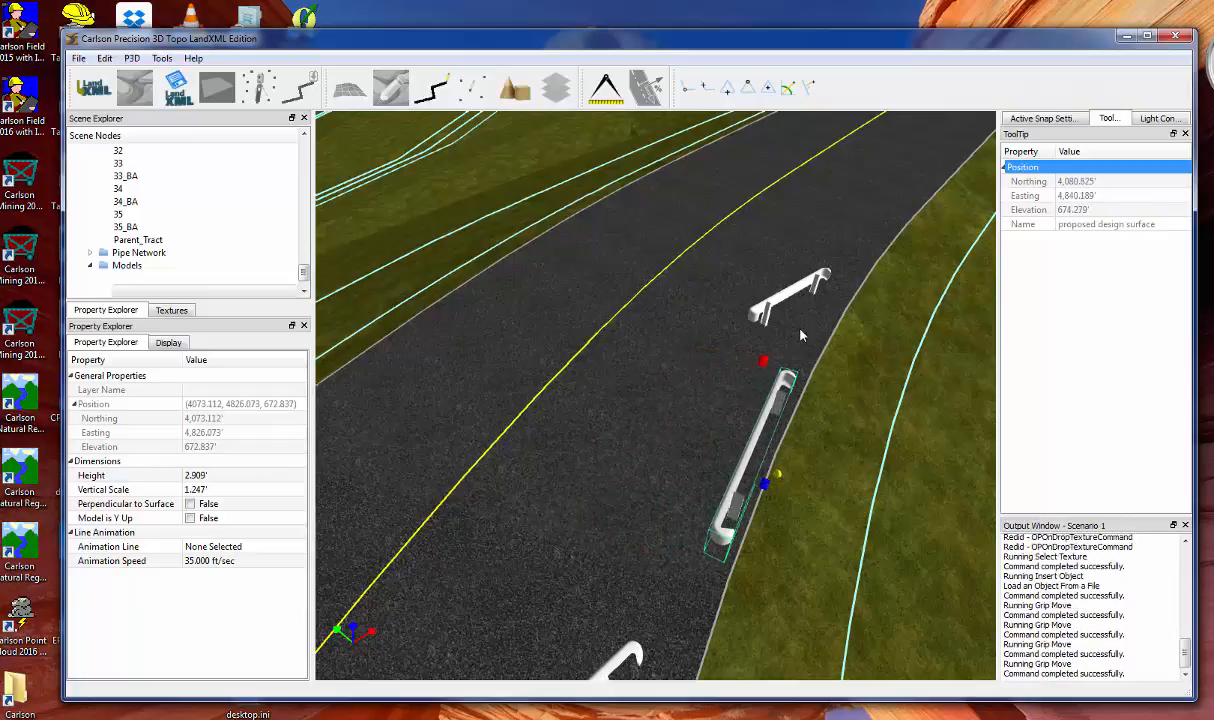
Move the far guardrail to the road edge at about northing 4,079', easting 4,843' and rotate it to follow the curve
left_click(796, 322)
left_click(794, 318)
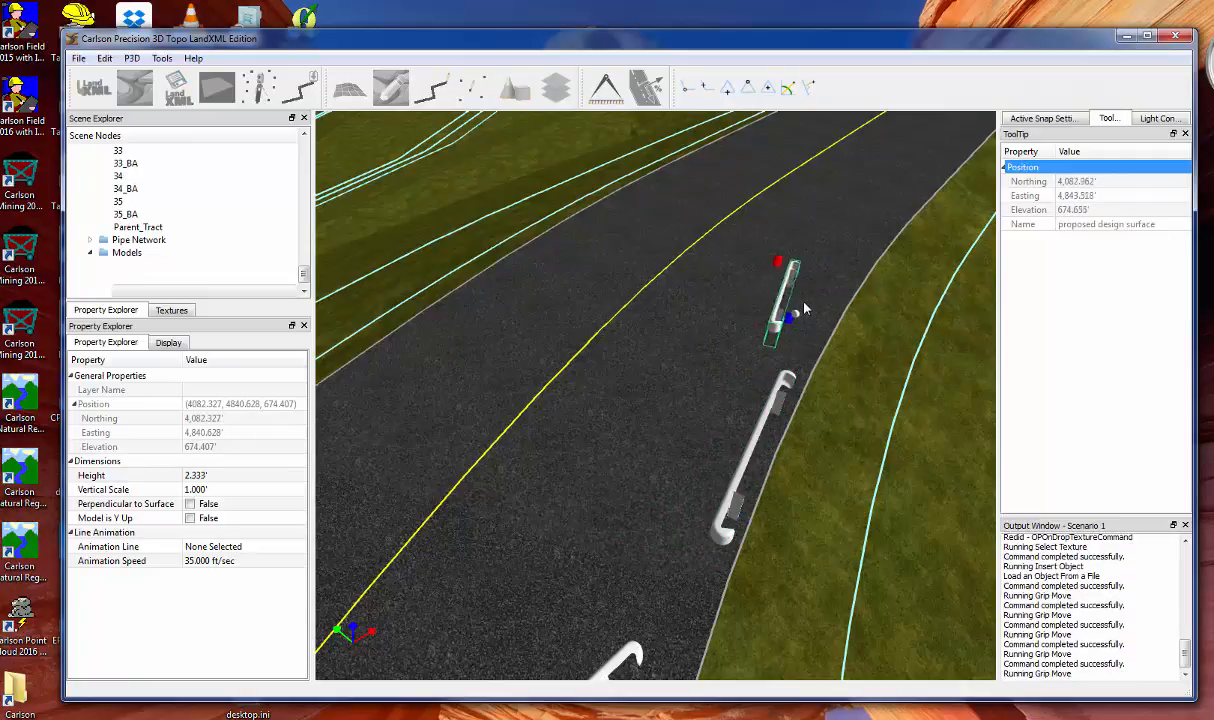
left_click(805, 316)
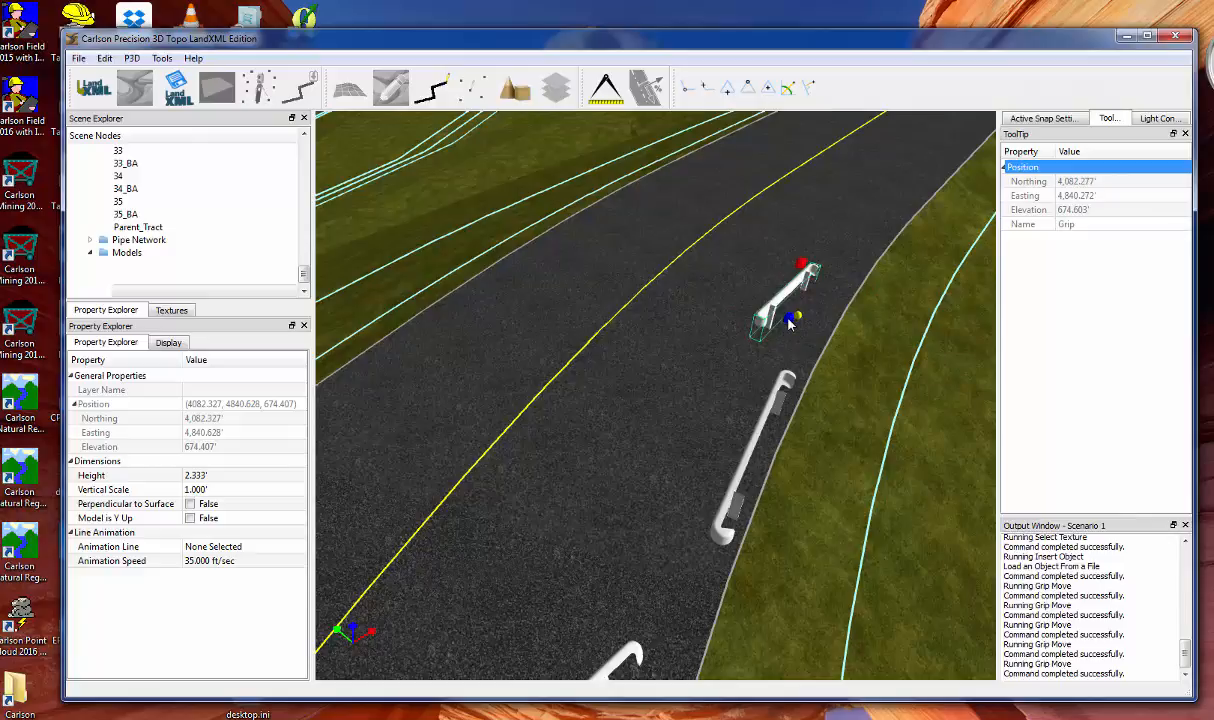
left_click(789, 320)
left_click(835, 326)
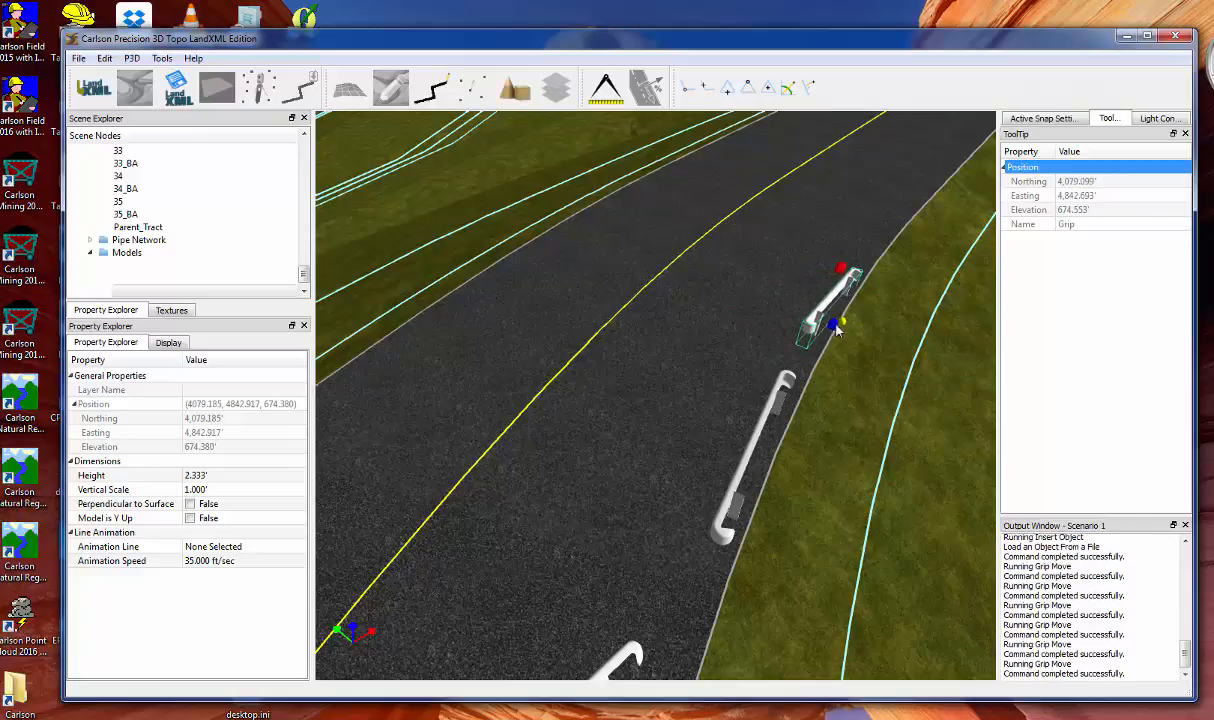
left_click(845, 326)
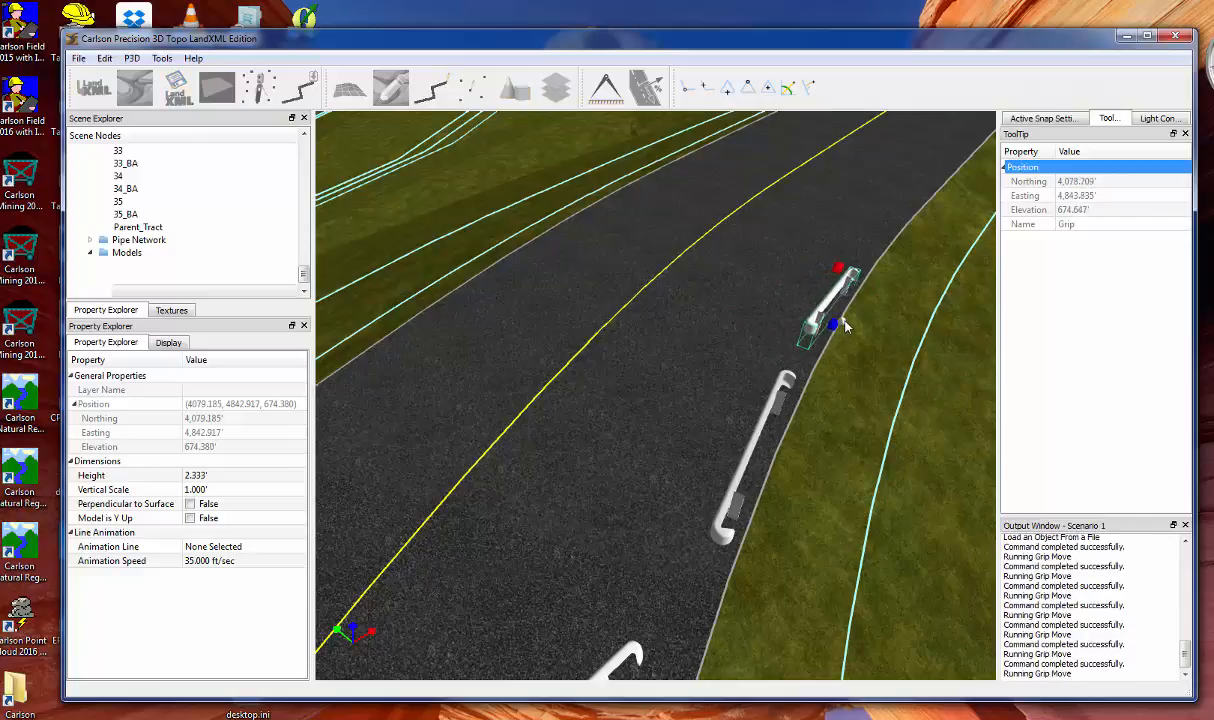
left_click(845, 326)
Move the near guardrail to the road edge at about northing 4,068', easting 4,813', rotate it parallel to the edge and deselect it
scroll(808, 540, "down", 3)
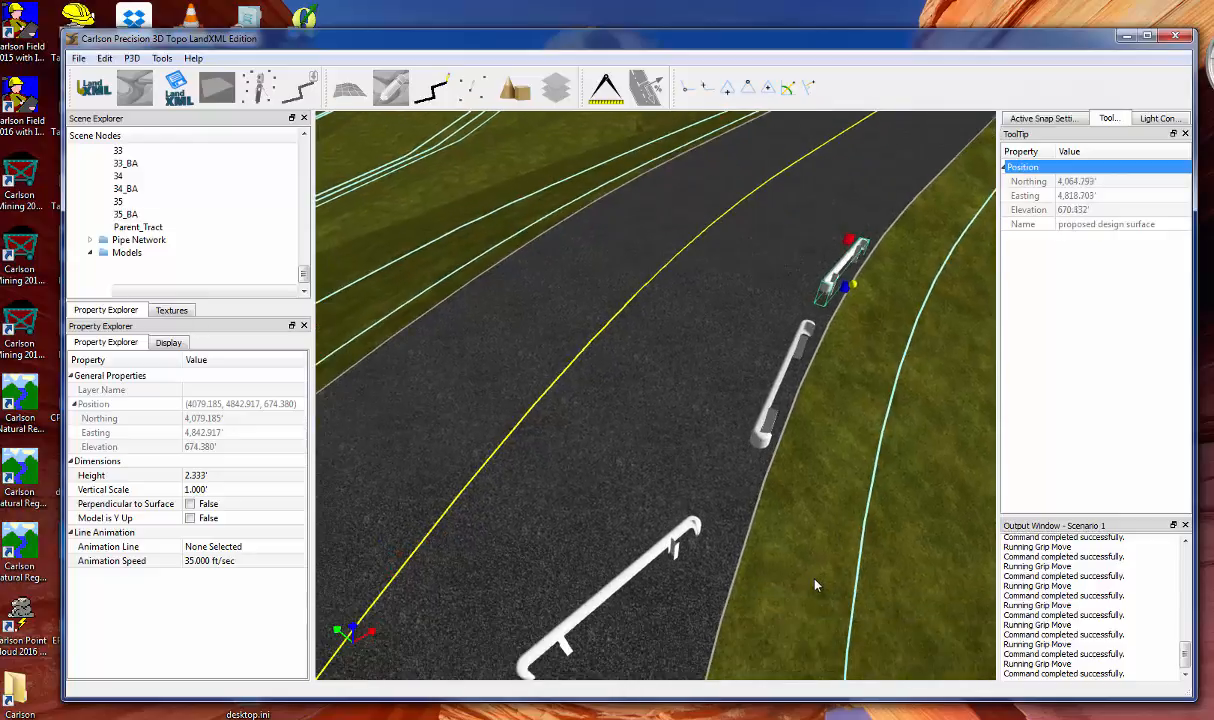
left_click(662, 552)
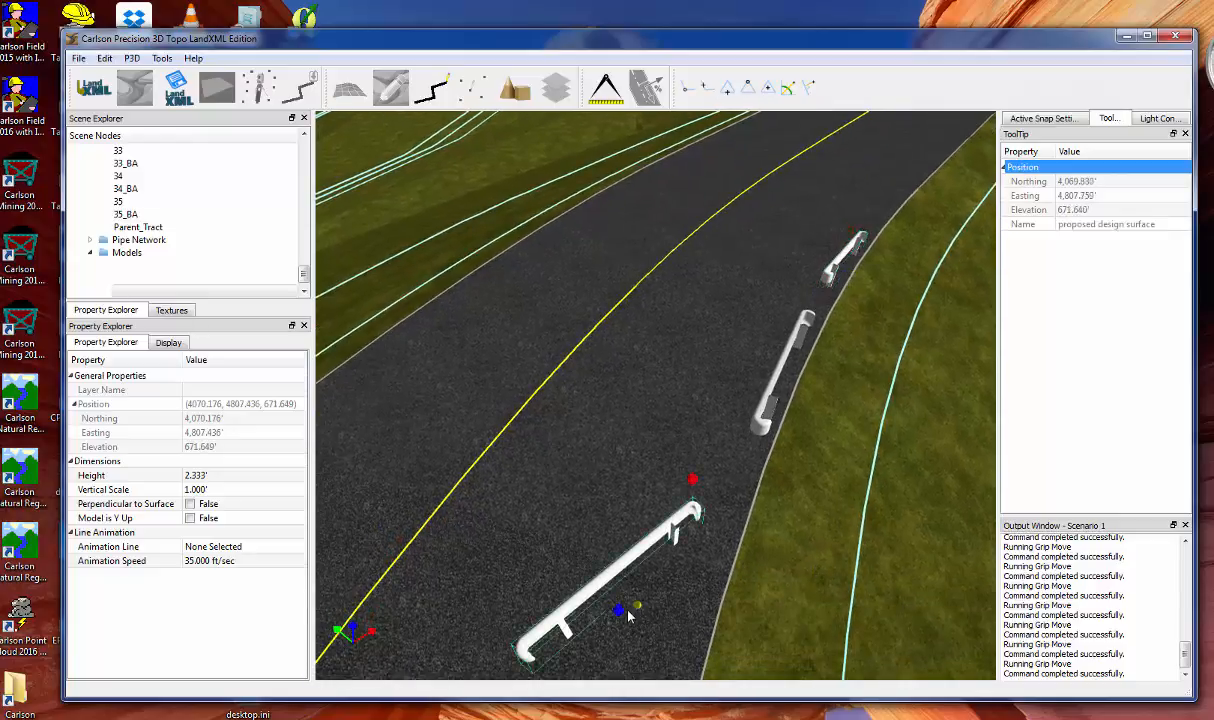
left_click(619, 610)
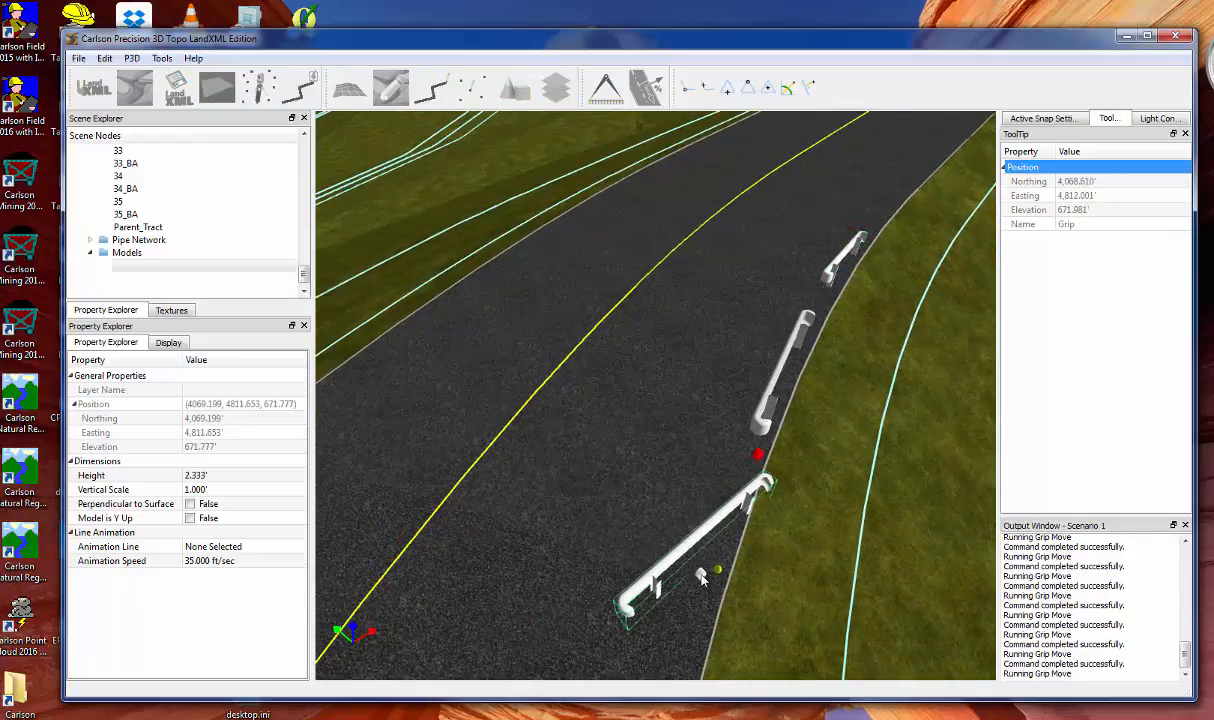
left_click(719, 566)
left_click(736, 562)
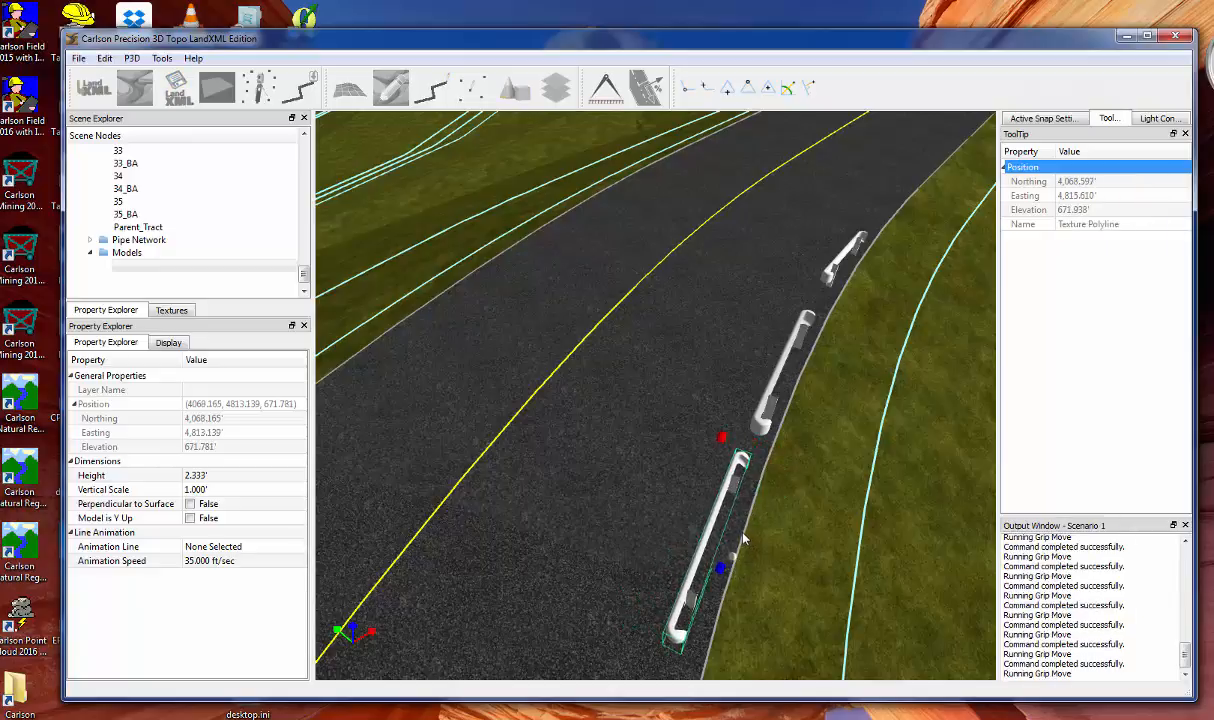
left_click(743, 540)
middle_click_drag(636, 514, 672, 535)
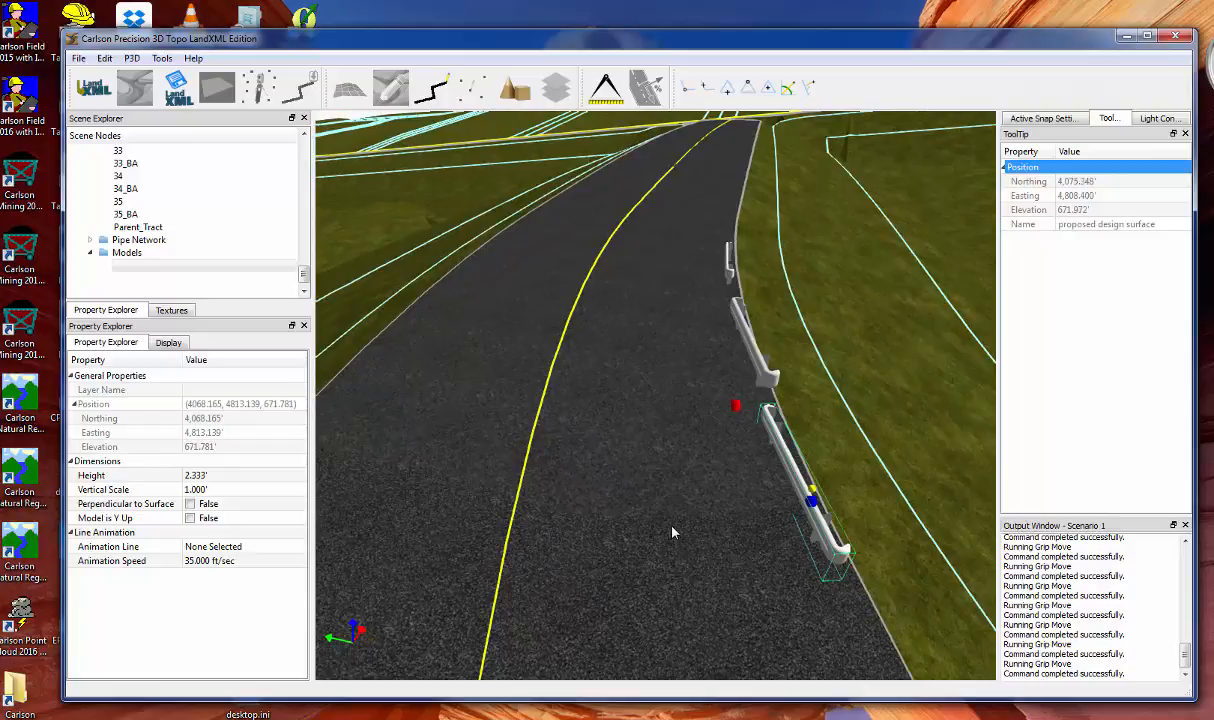
left_click(658, 493)
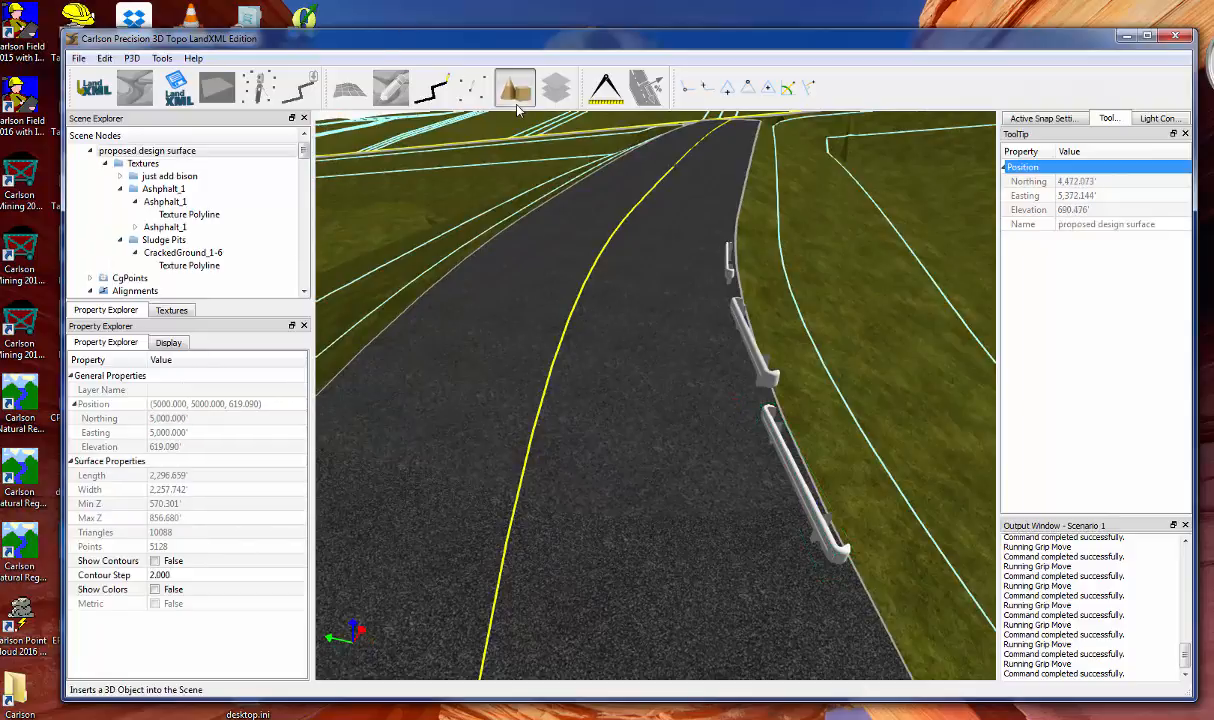
Insert the 2010 Audi A8 from the gallery's Vehicles category onto the road beside the guardrails
left_click(516, 92)
left_click(370, 253)
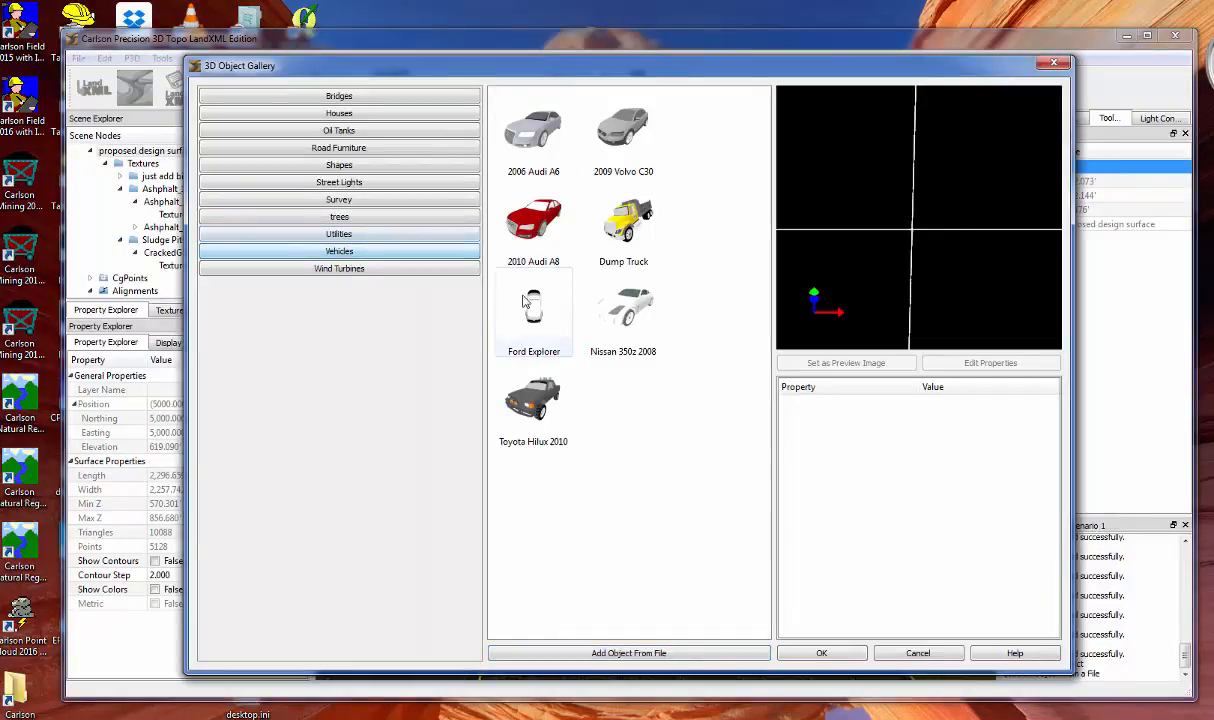
double_click(531, 225)
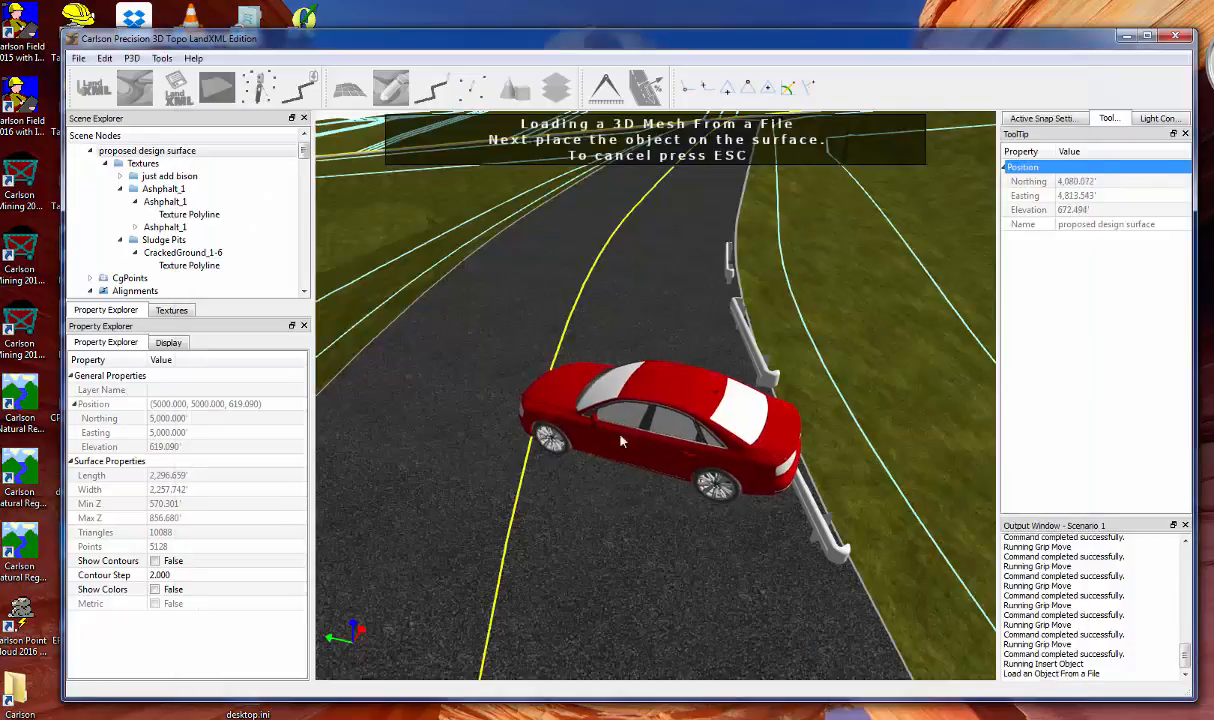
left_click(593, 421)
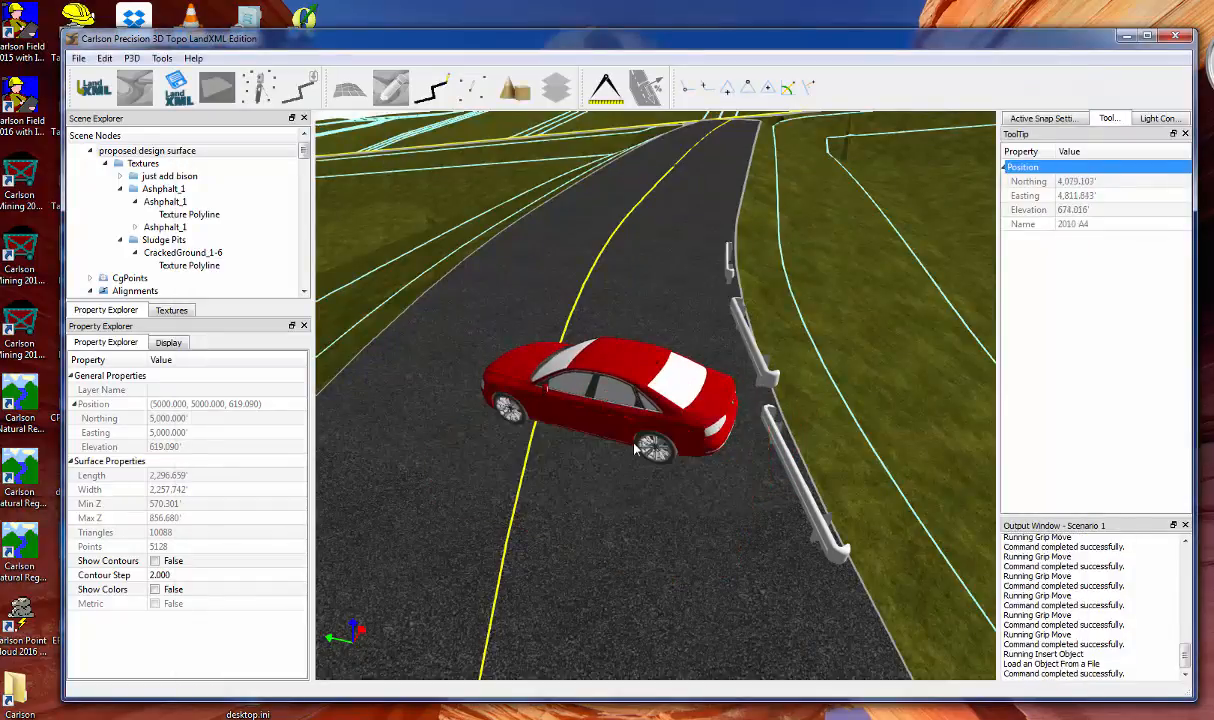
Rotate the car to face along the road, move it into the lane beside the guardrails, and deselect it
left_click(563, 401)
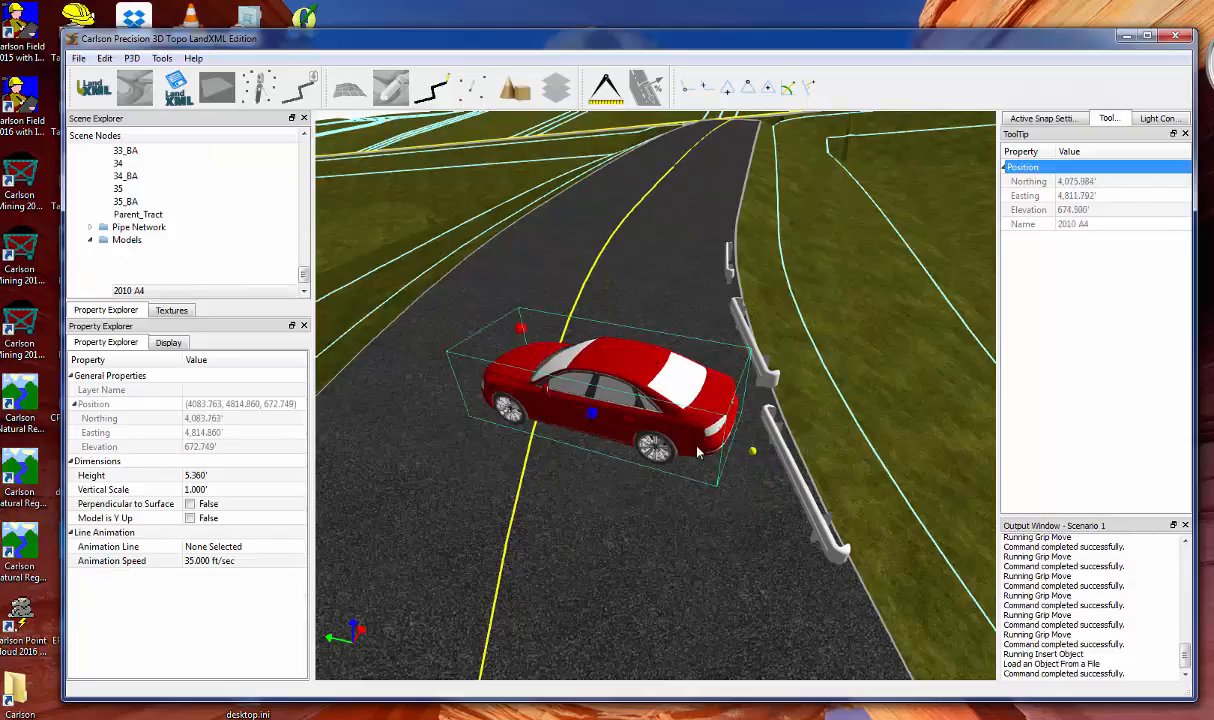
left_click_drag(755, 455, 597, 508)
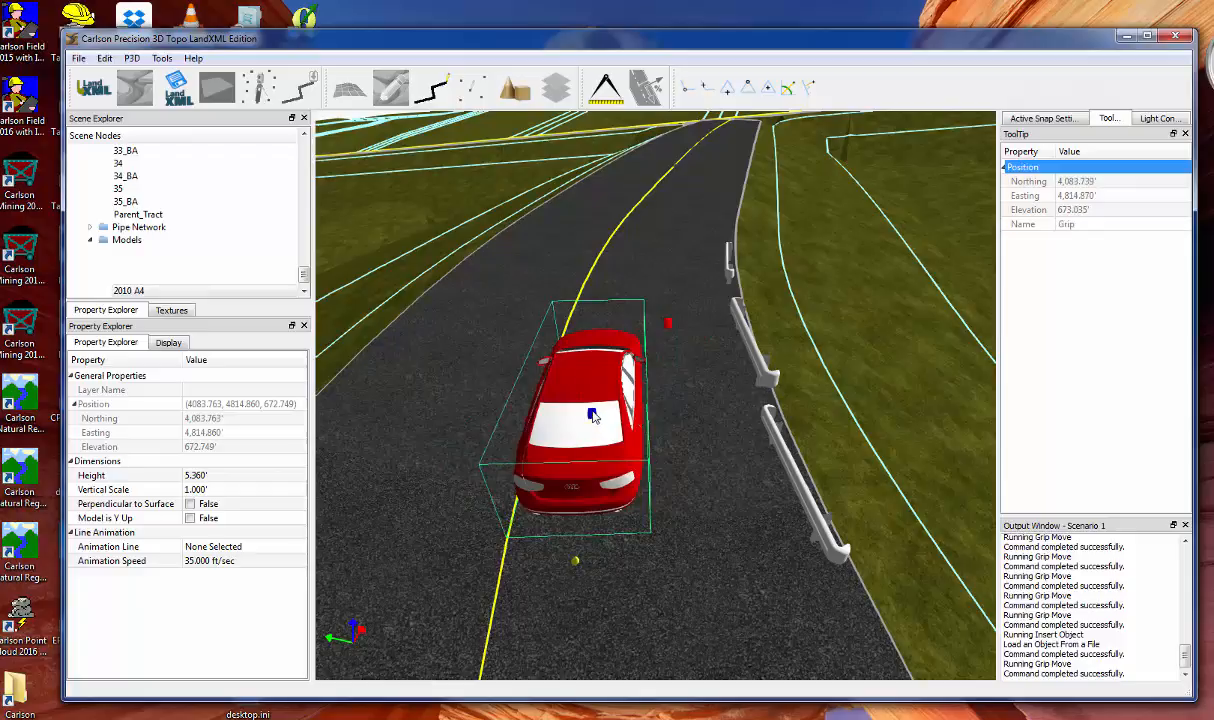
left_click_drag(562, 390, 628, 396)
scroll(507, 343, "down", 2)
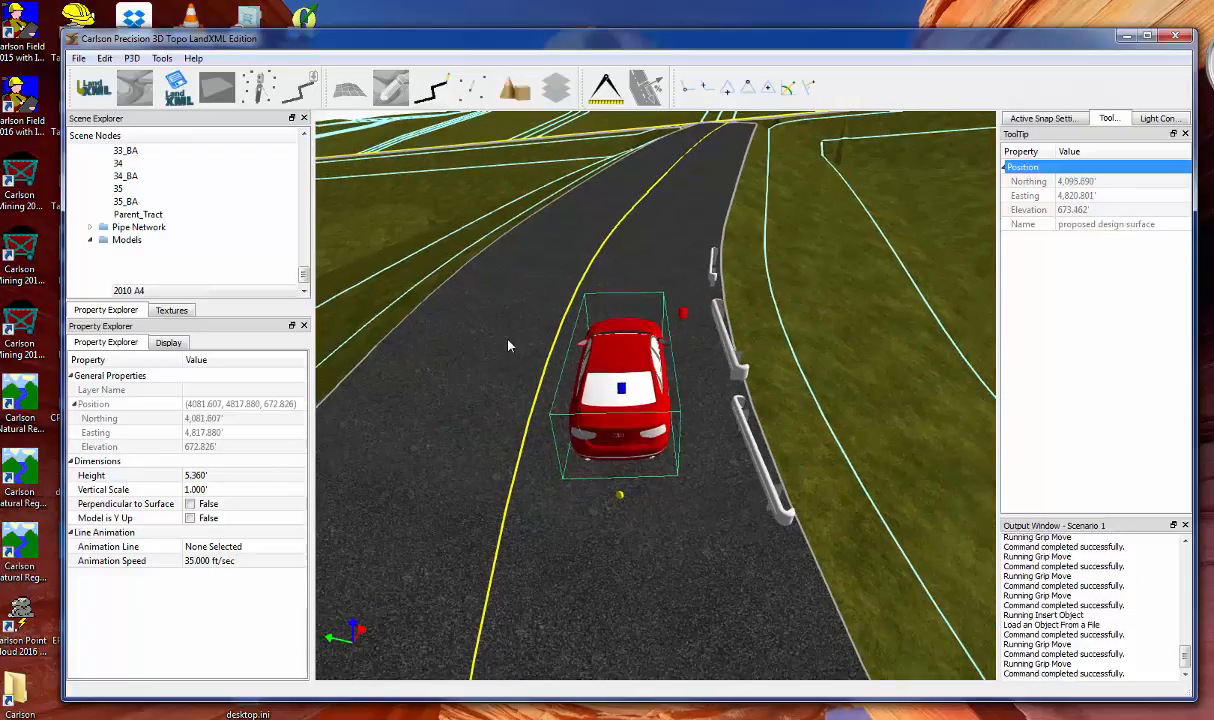
left_click(507, 343)
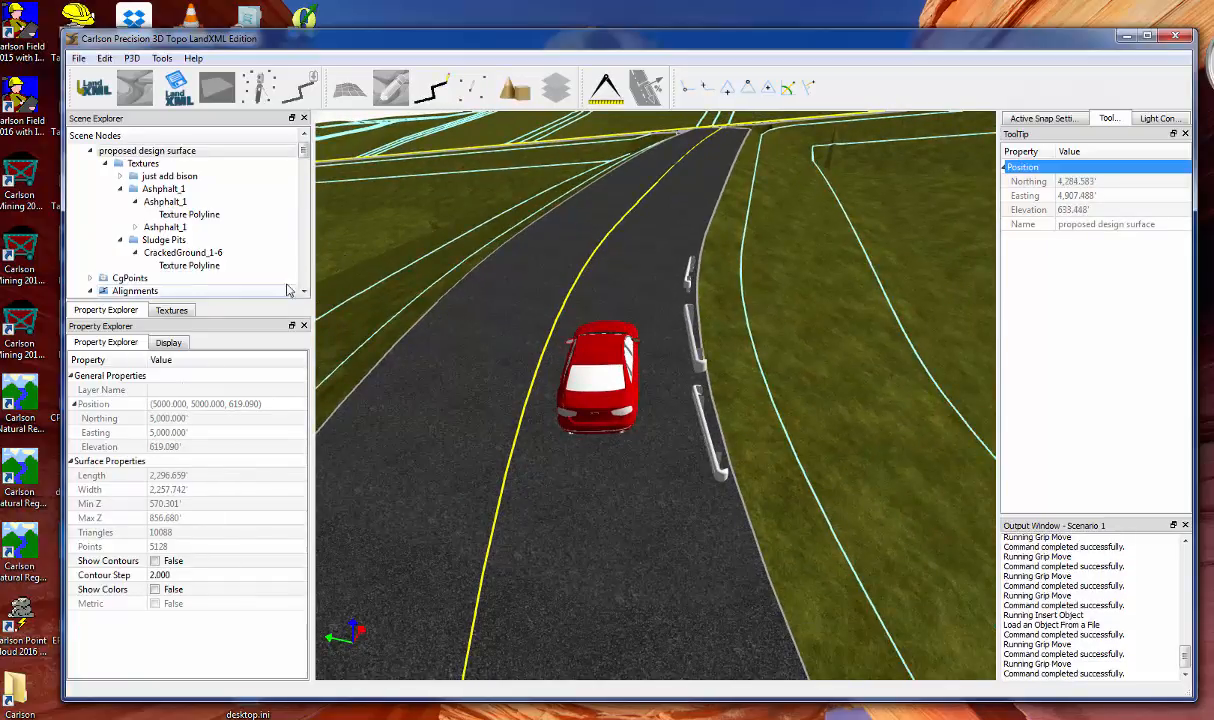
Collapse the proposed design surface, Alignments and Parcels nodes in the scene tree, and select and expand CgPoints
left_click(90, 150)
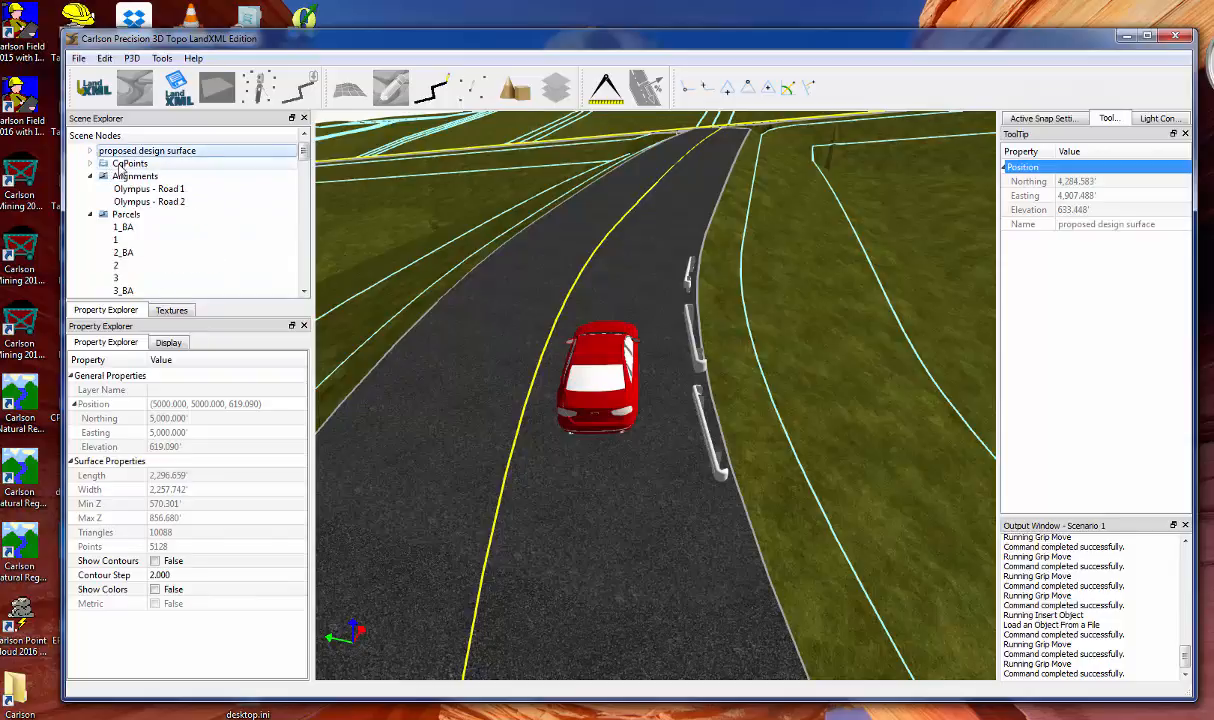
left_click(125, 164)
left_click(90, 163)
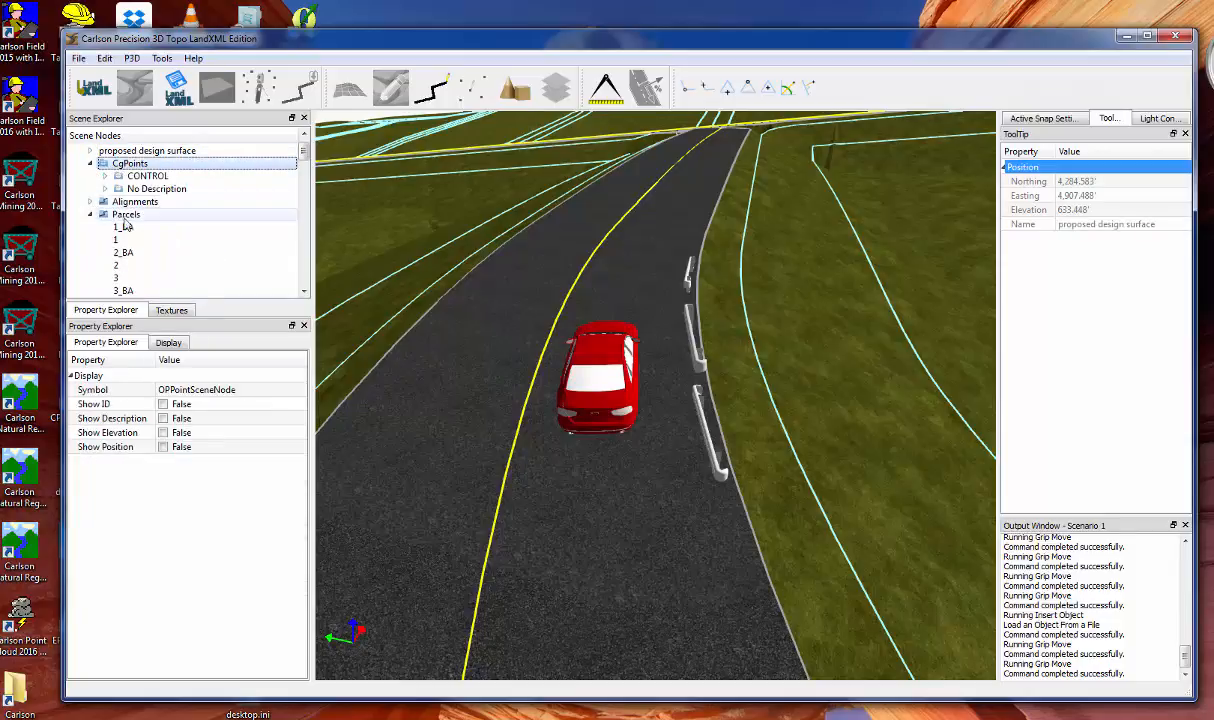
left_click(90, 214)
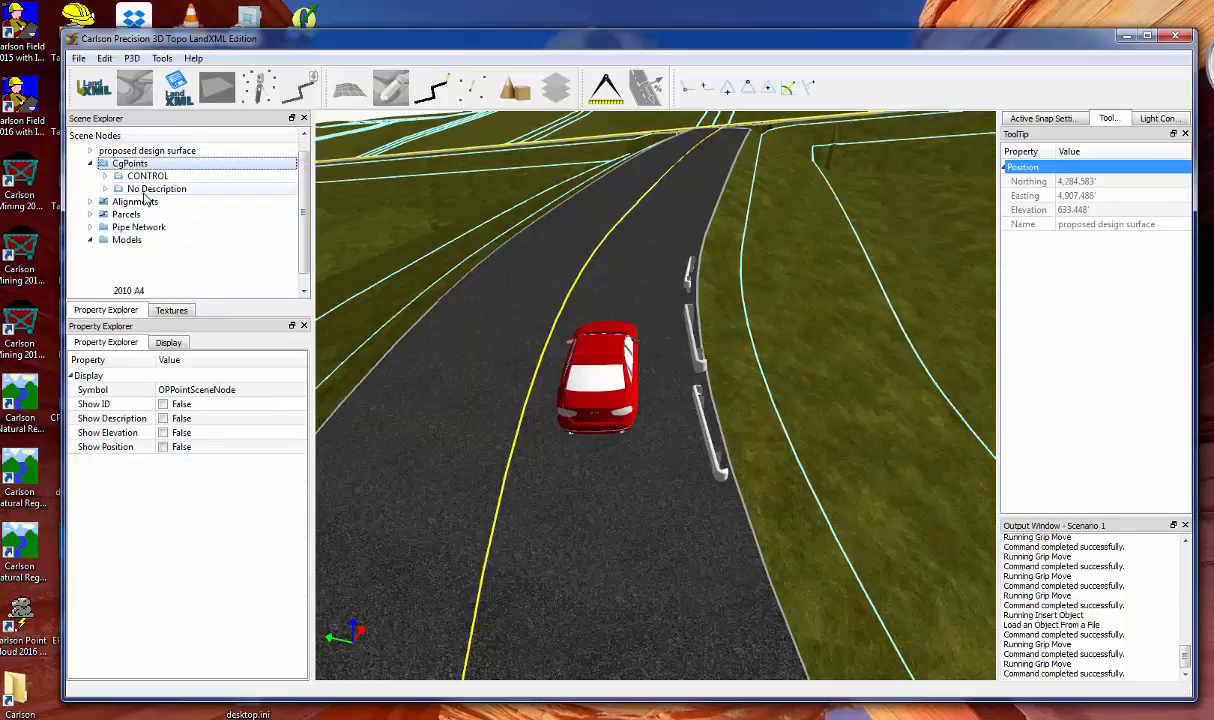
Select and expand the CONTROL point group under CgPoints and enlarge the scene tree area
left_click(146, 190)
left_click(141, 177)
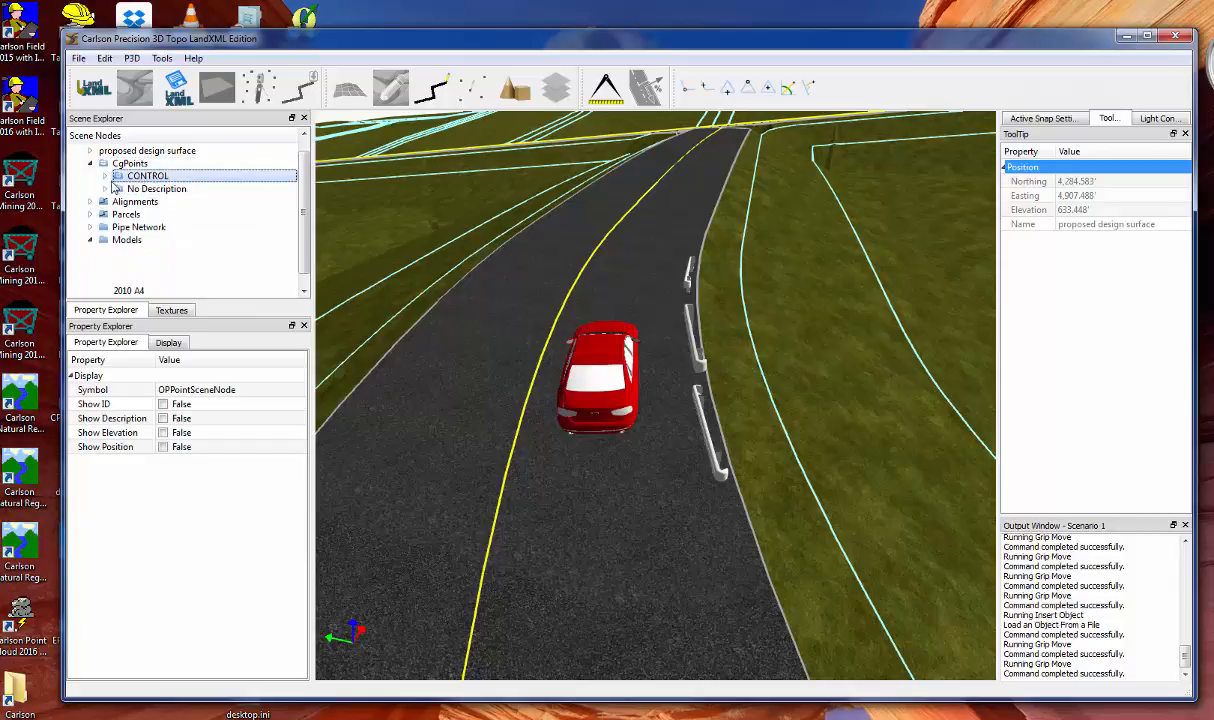
left_click(105, 176)
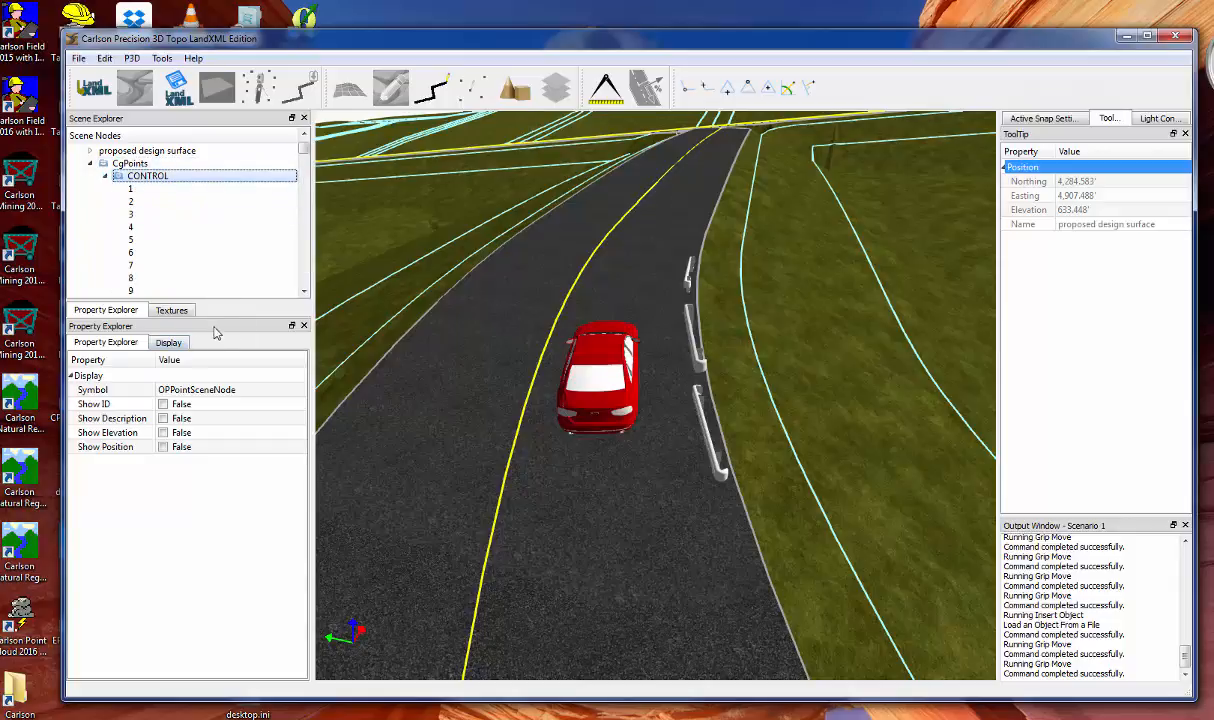
left_click_drag(229, 299, 234, 323)
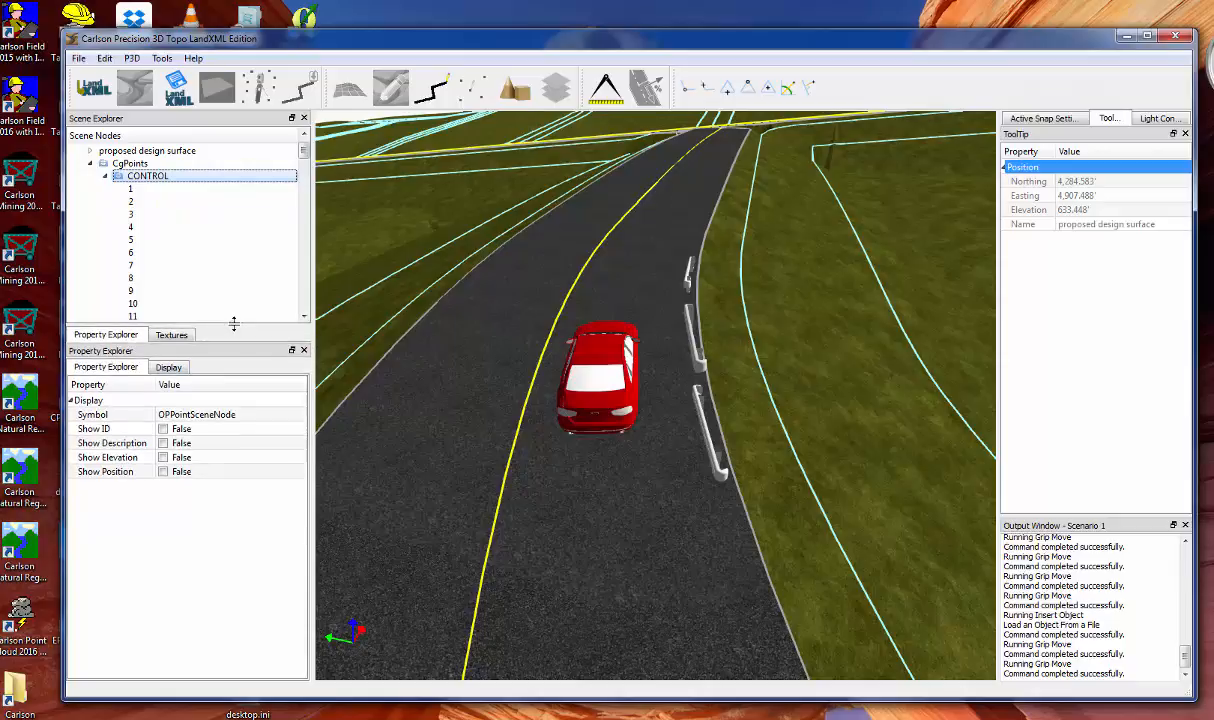
Turn on the ID labels of the CONTROL points and view them across the site
left_click(163, 428)
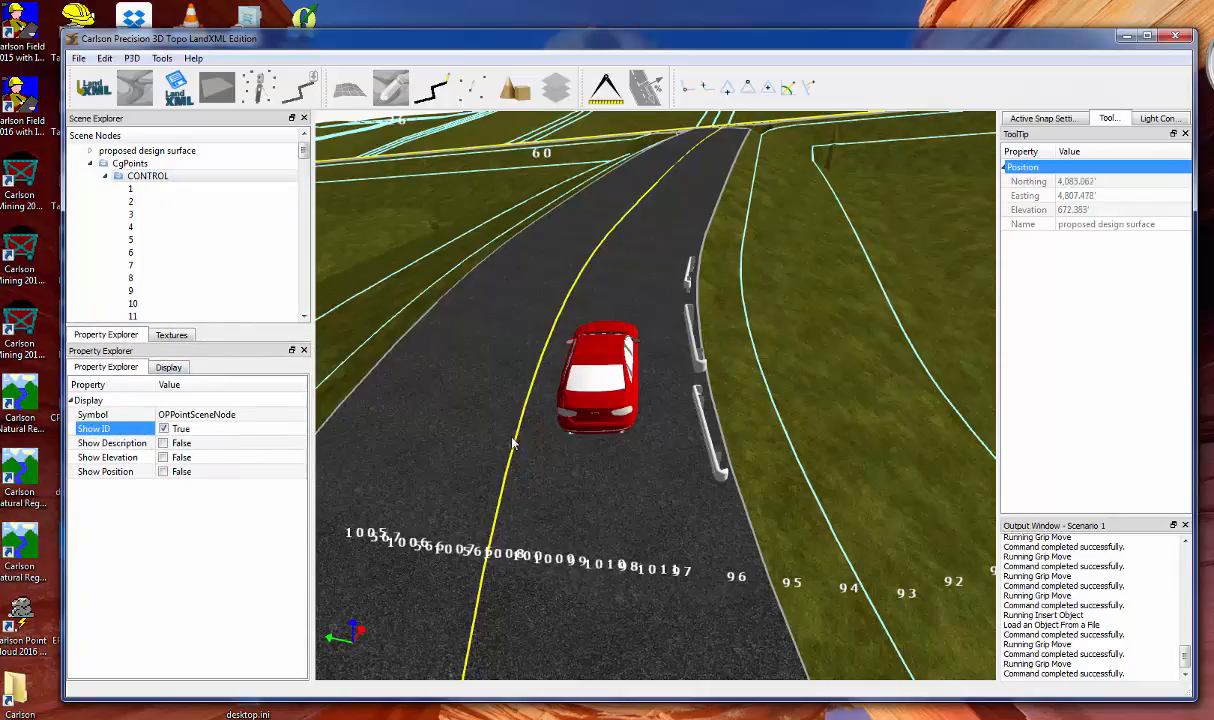
scroll(507, 478, "down", 3)
scroll(507, 468, "down", 5)
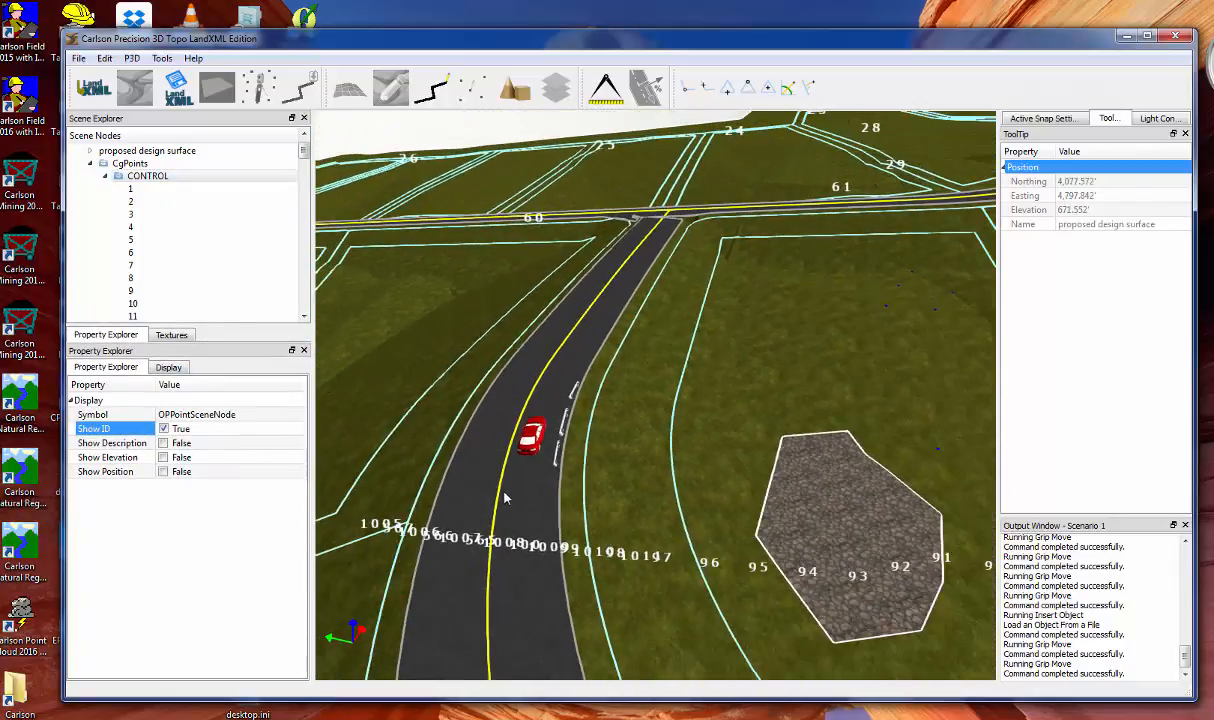
scroll(497, 501, "down", 2)
middle_click_drag(466, 482, 637, 481)
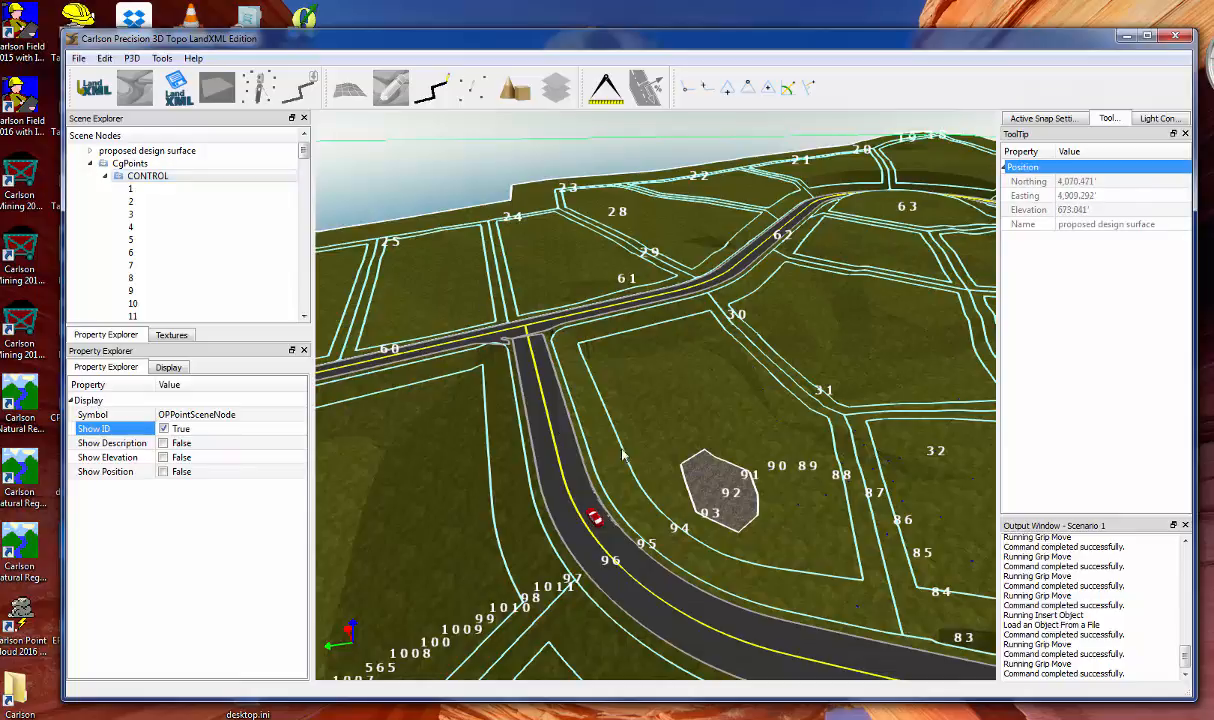
Reselect the CONTROL point group and collapse its list of points
left_click(114, 177)
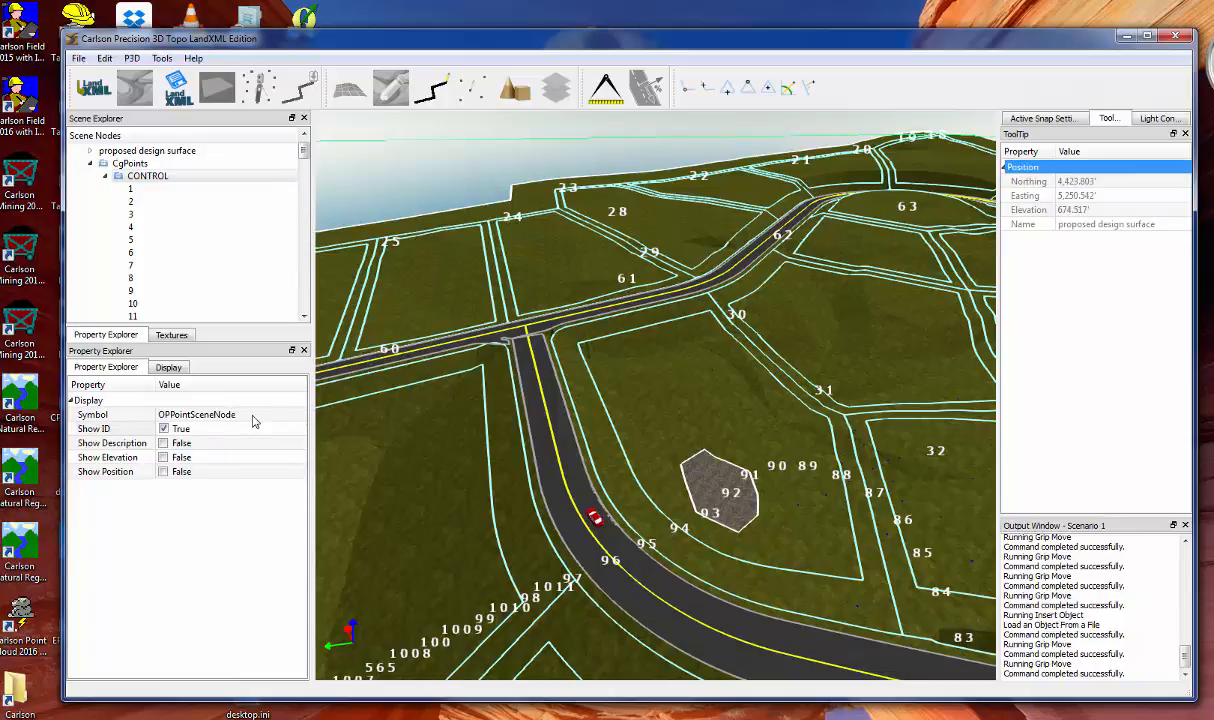
left_click(145, 191)
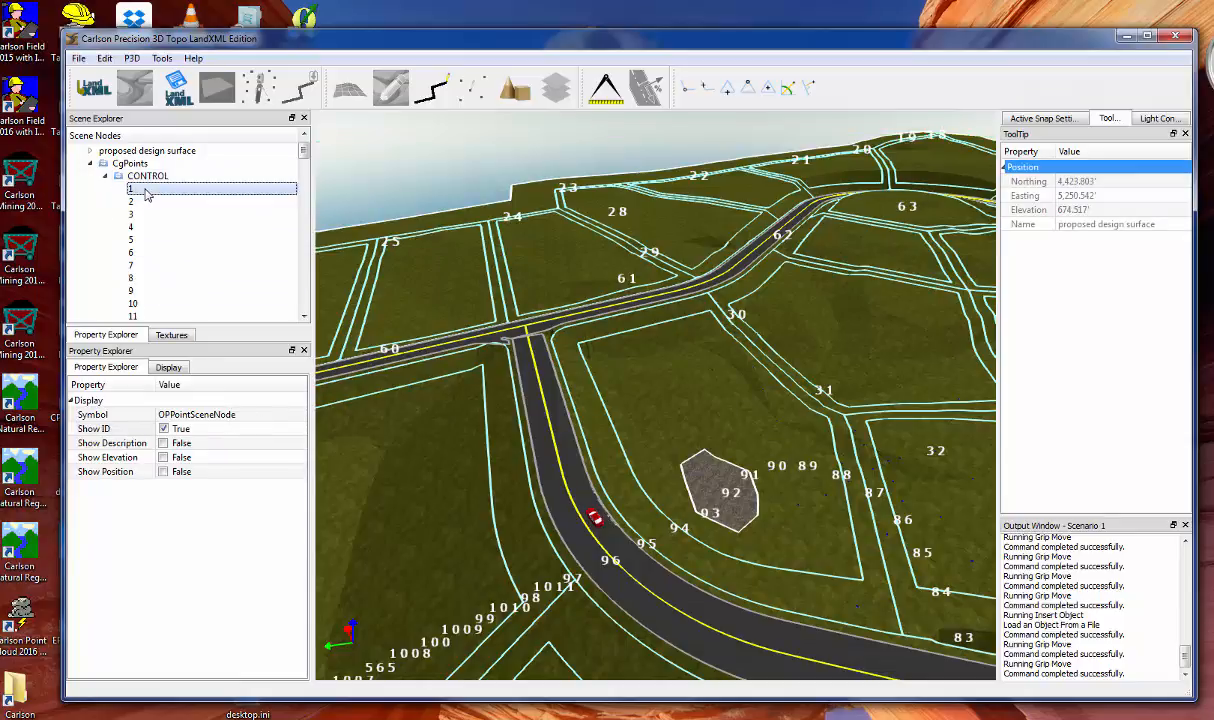
left_click(114, 176)
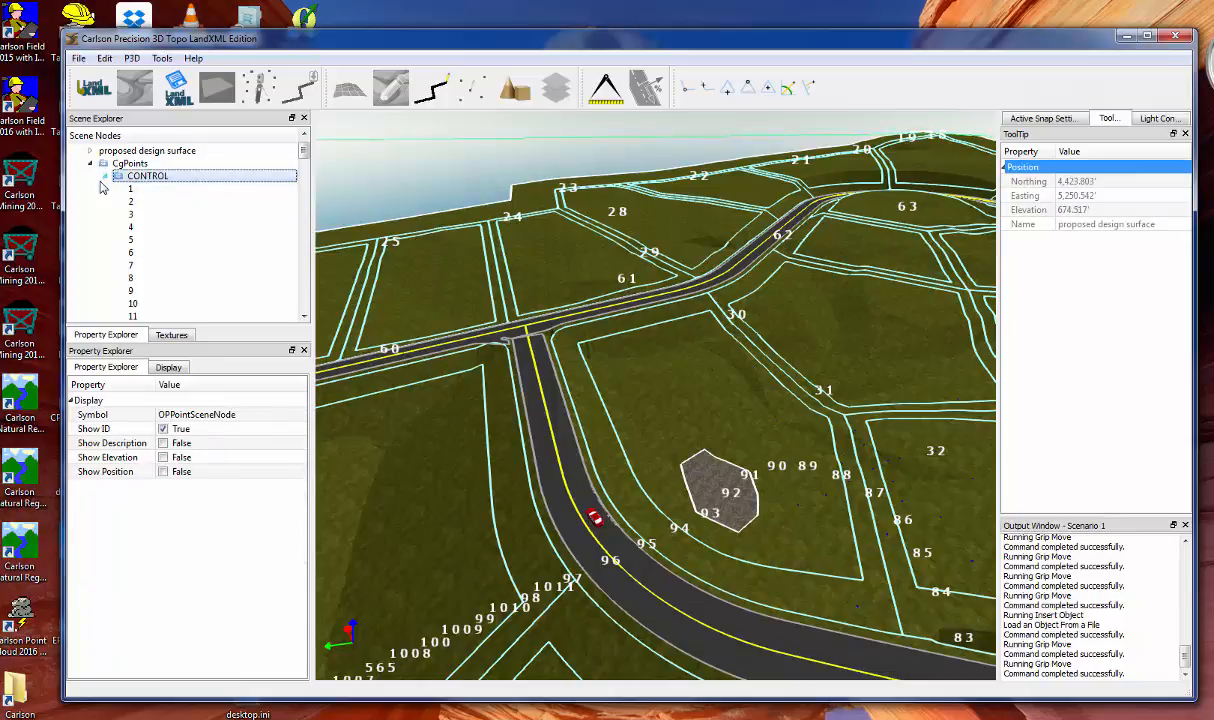
left_click(105, 177)
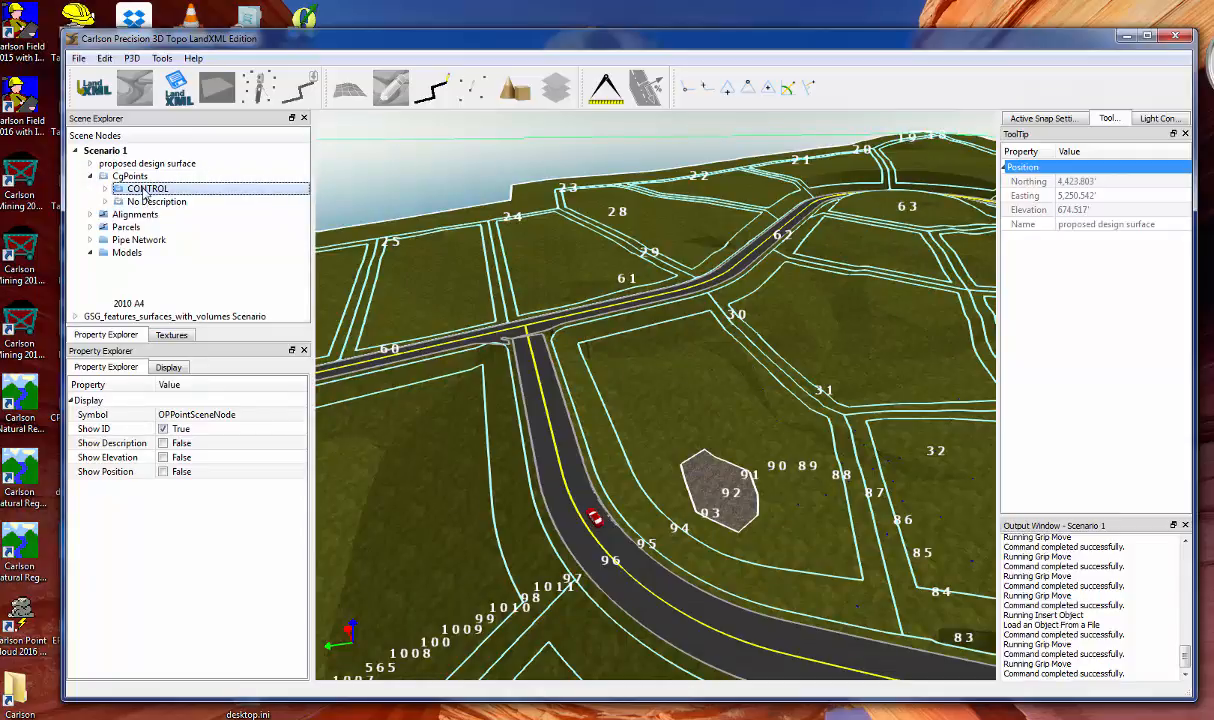
Set the symbol of the CONTROL points to Pine from the 3D object gallery's trees category
left_click(299, 418)
left_click(299, 416)
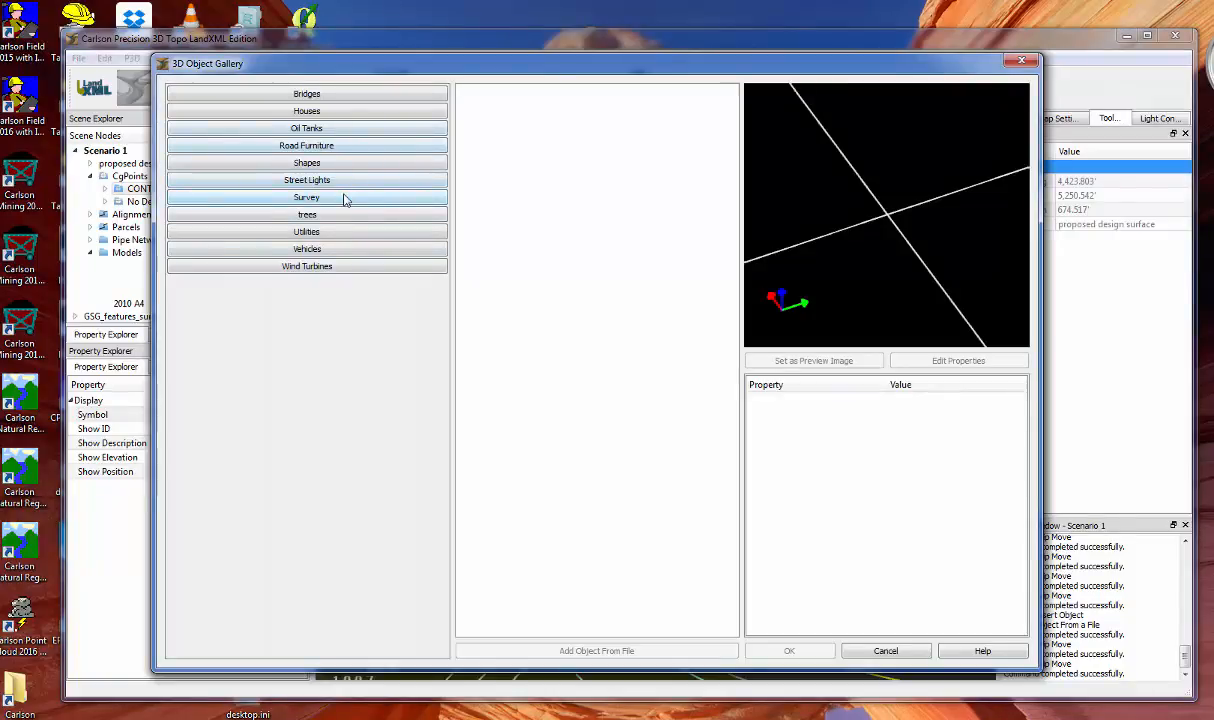
left_click(341, 218)
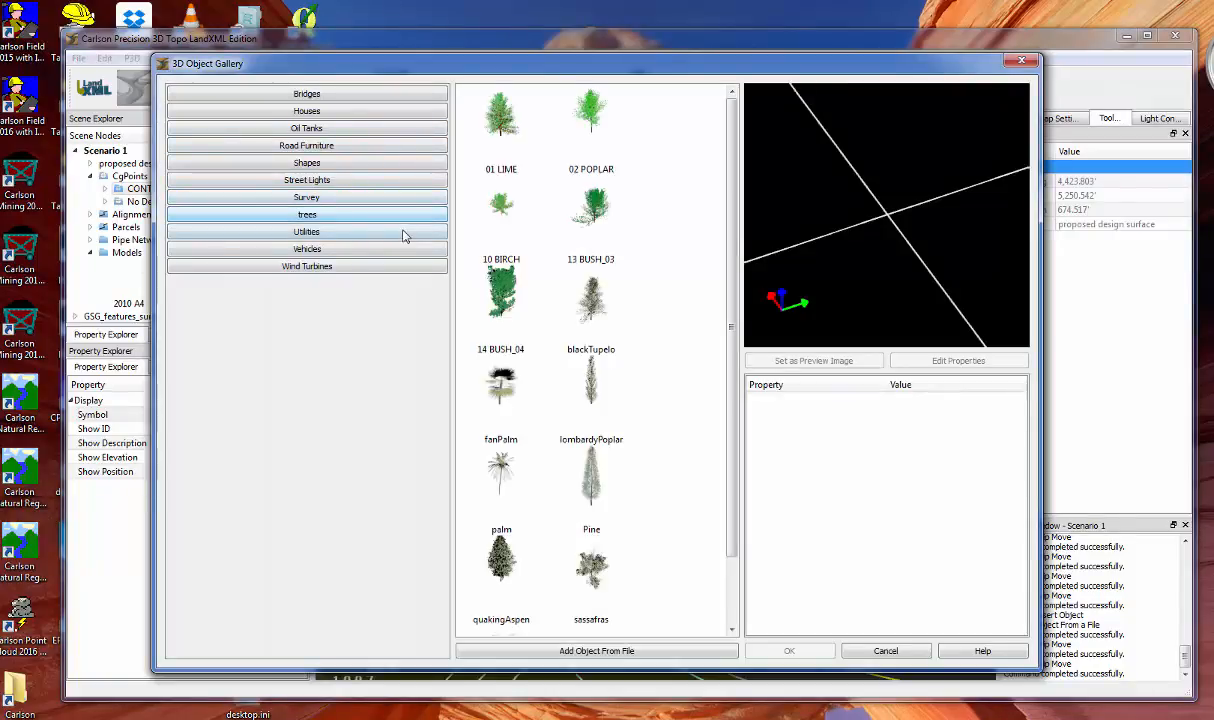
double_click(604, 500)
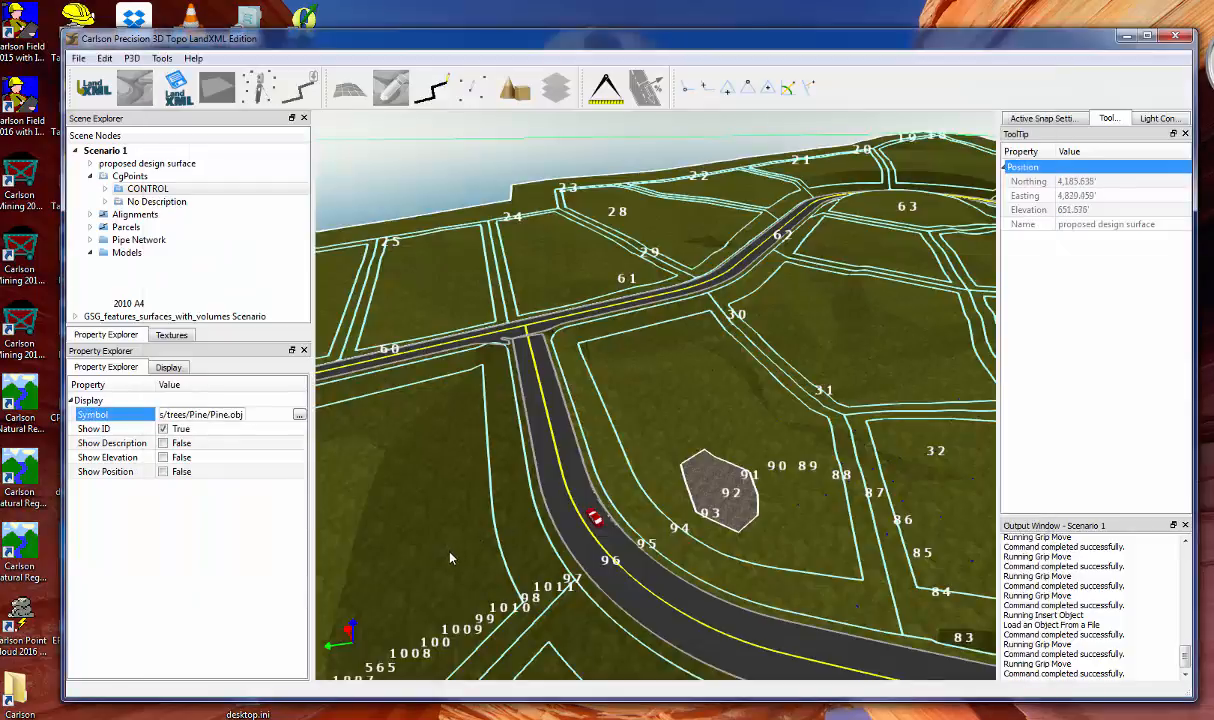
Toggle the CONTROL point IDs off and back on, and examine the numbered point locations for tree symbols
middle_click_drag(452, 557, 425, 470)
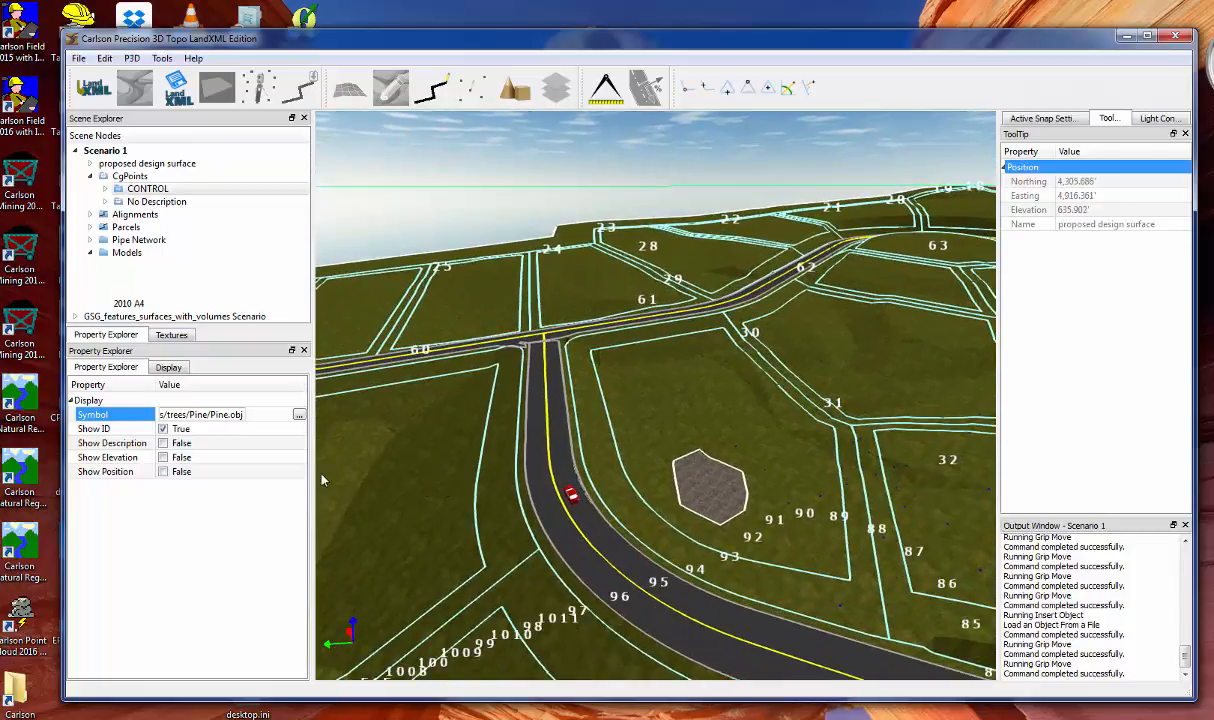
left_click(163, 429)
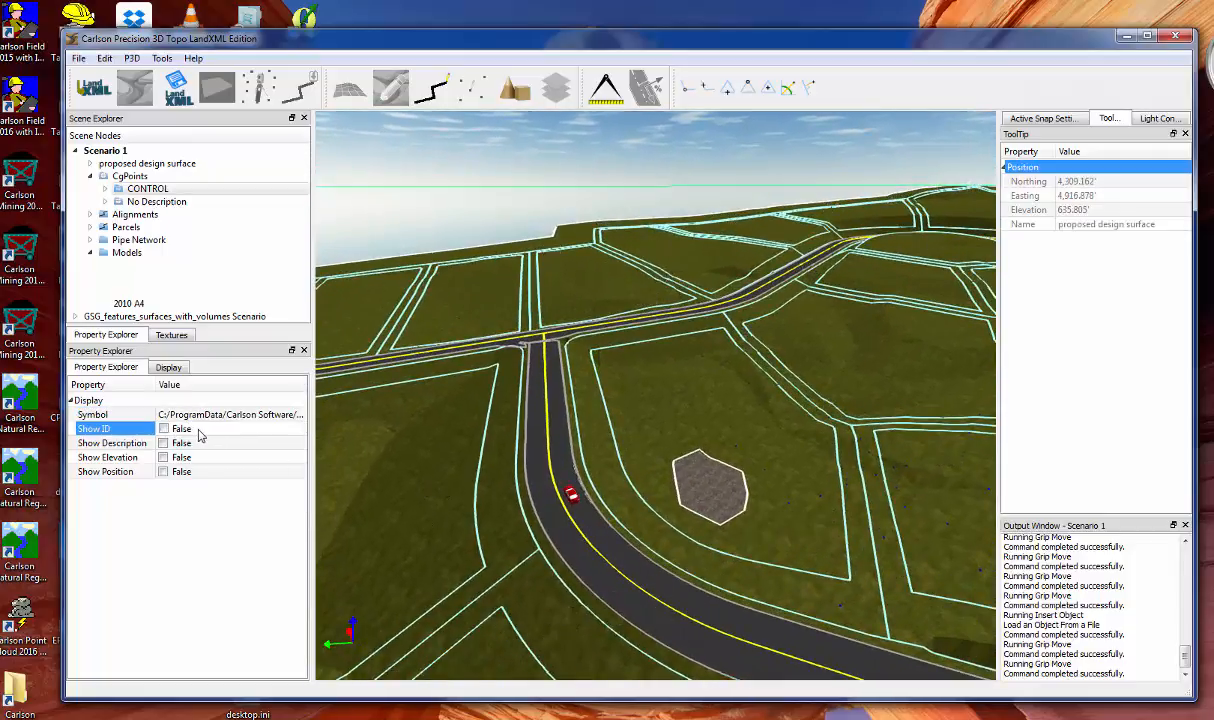
left_click(210, 432)
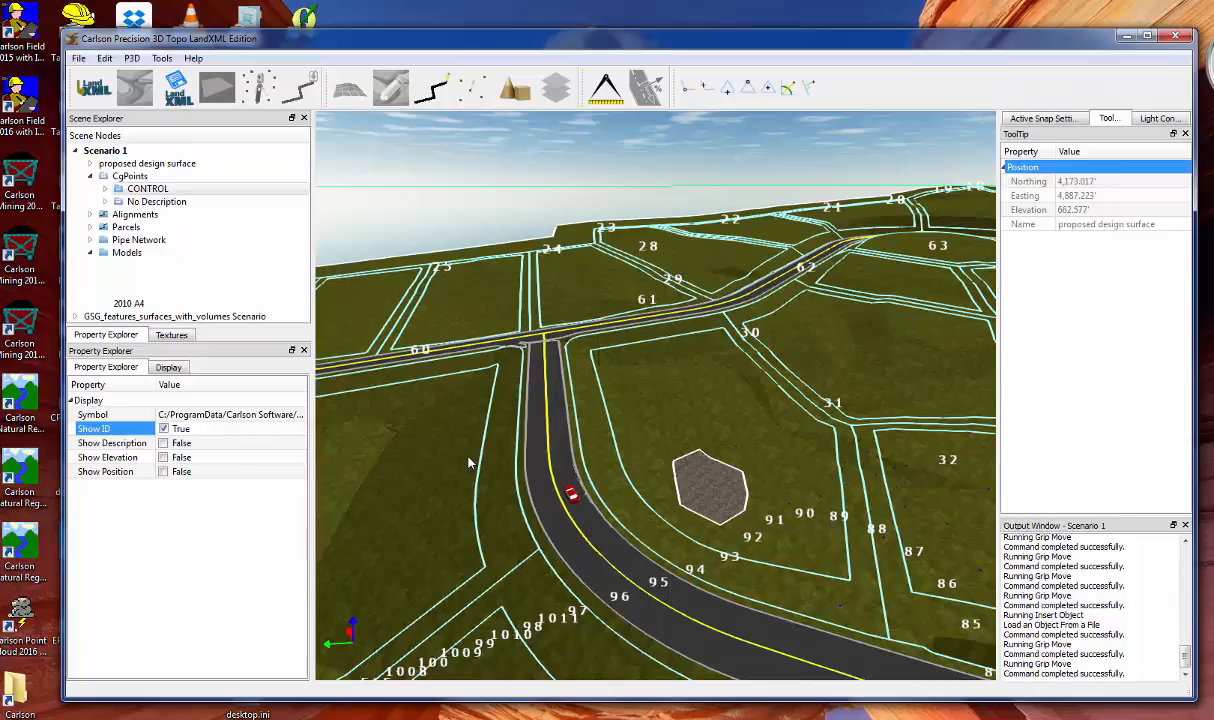
left_click_drag(468, 462, 720, 520)
left_click_drag(518, 419, 661, 463)
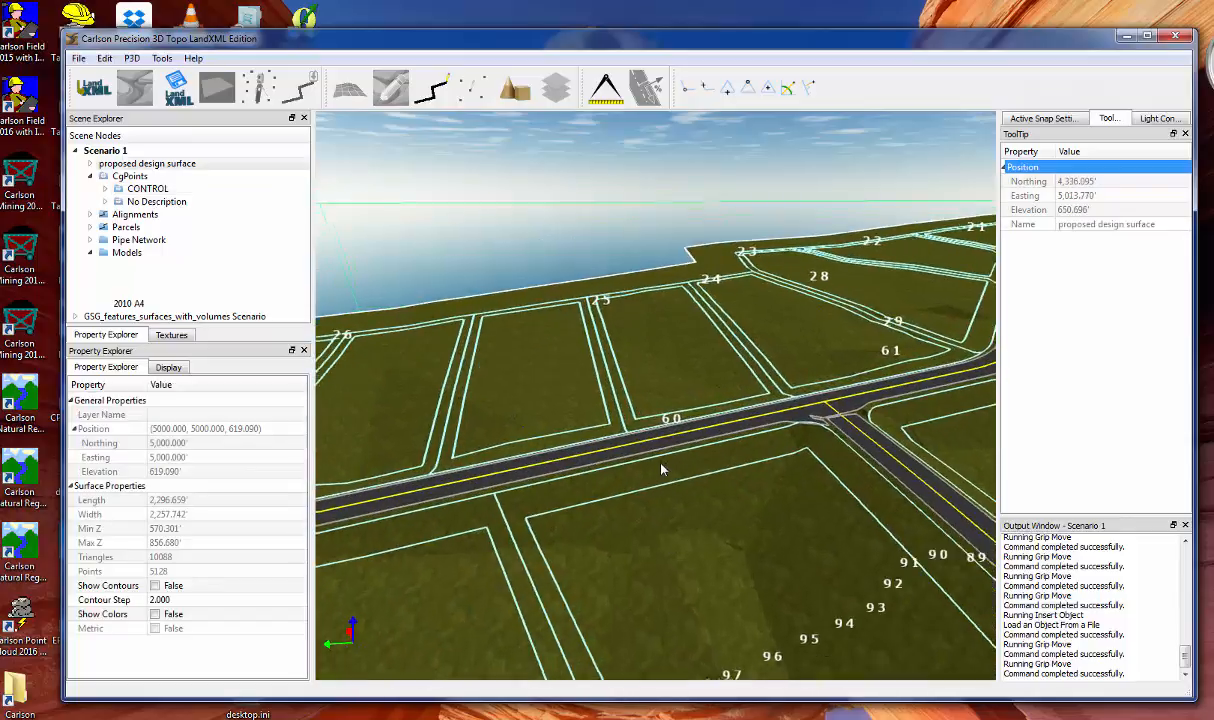
left_click_drag(672, 629, 625, 599)
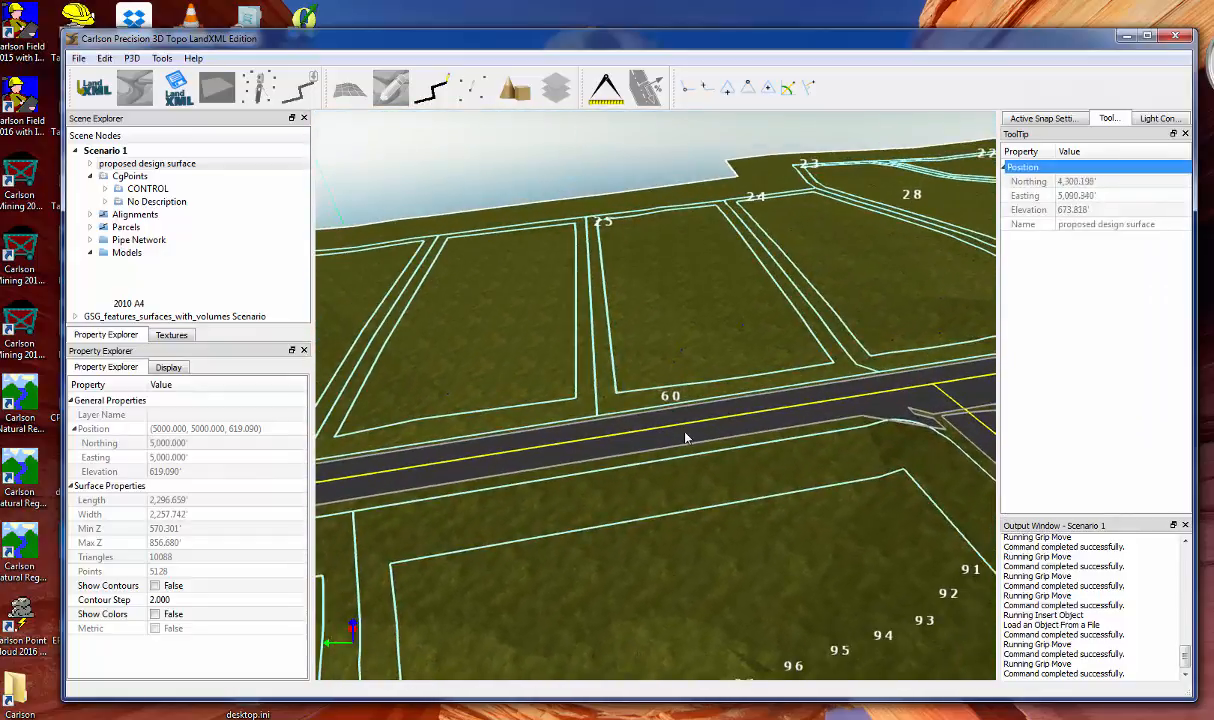
scroll(671, 391, "up", 2)
scroll(674, 385, "up", 3)
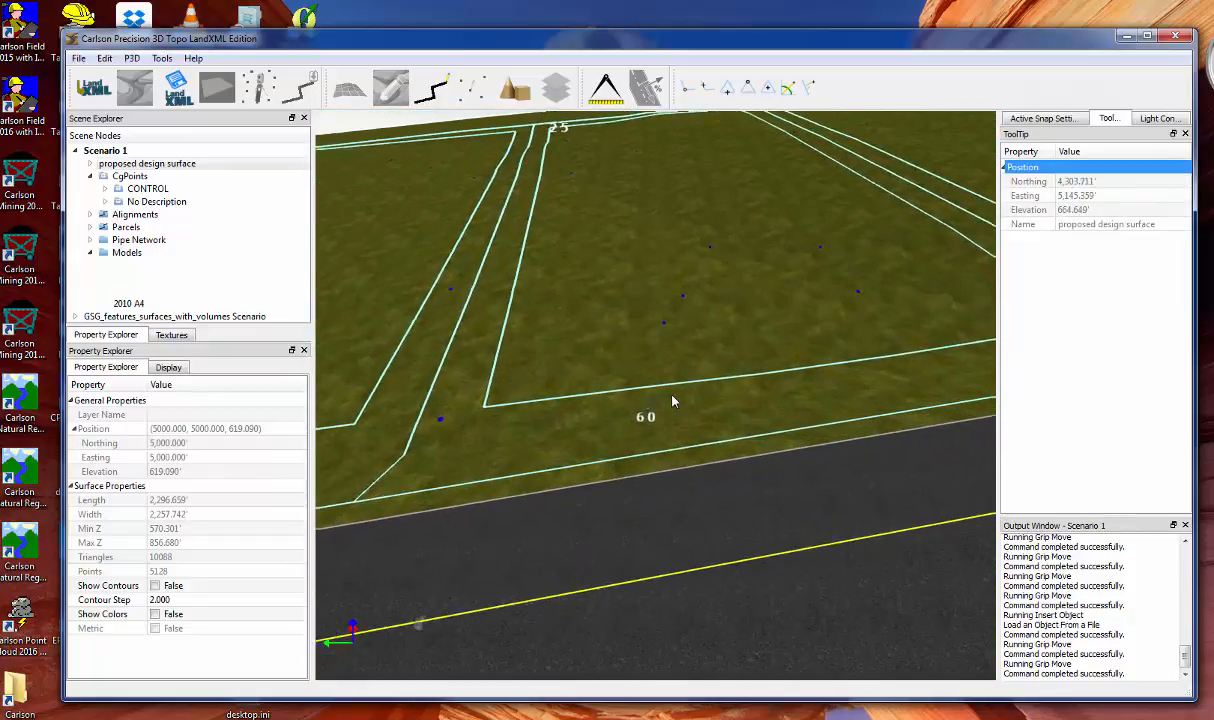
scroll(673, 401, "up", 3)
left_click_drag(657, 462, 487, 529)
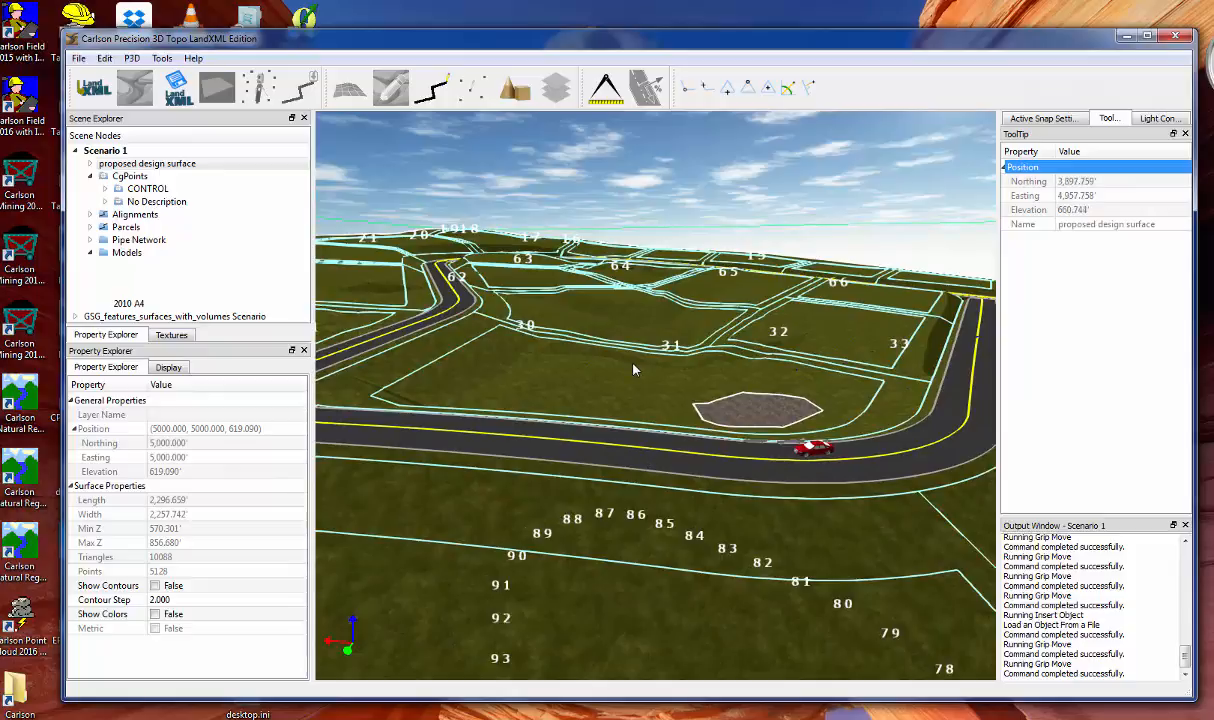
left_click_drag(592, 384, 520, 378)
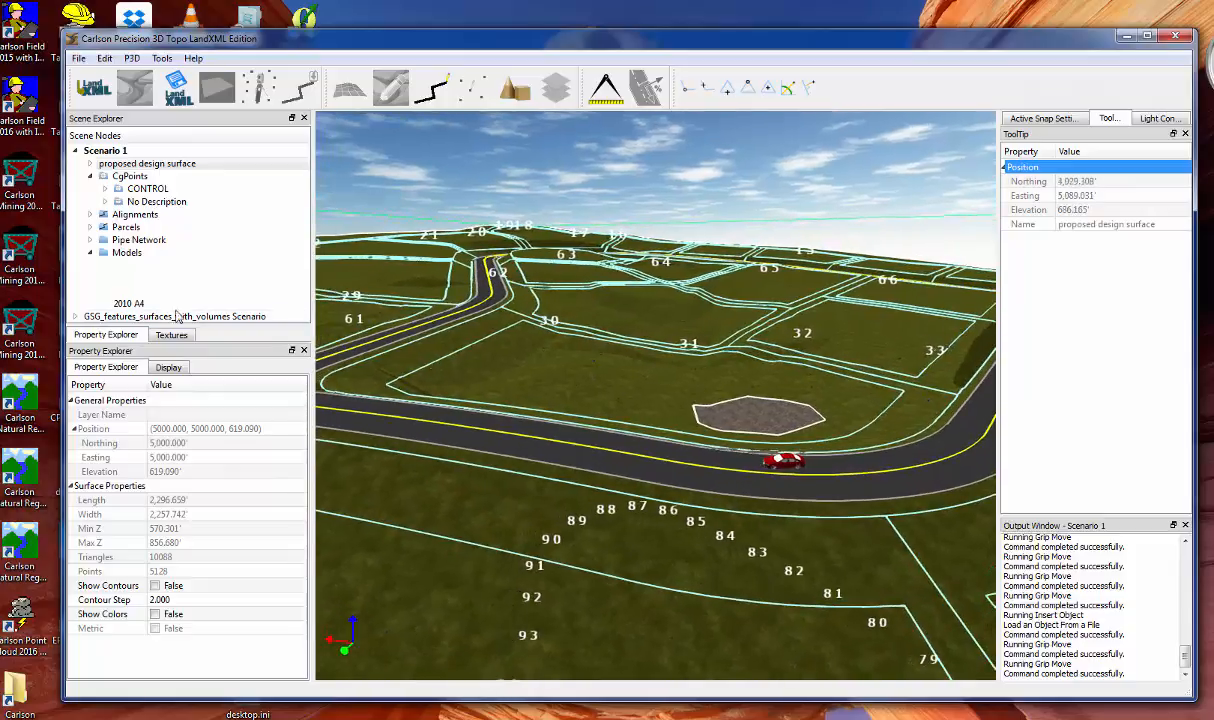
Set the symbol of the CONTROL points to lamp g03 from the 3D object gallery's Street Lights category
left_click(147, 189)
left_click(286, 417)
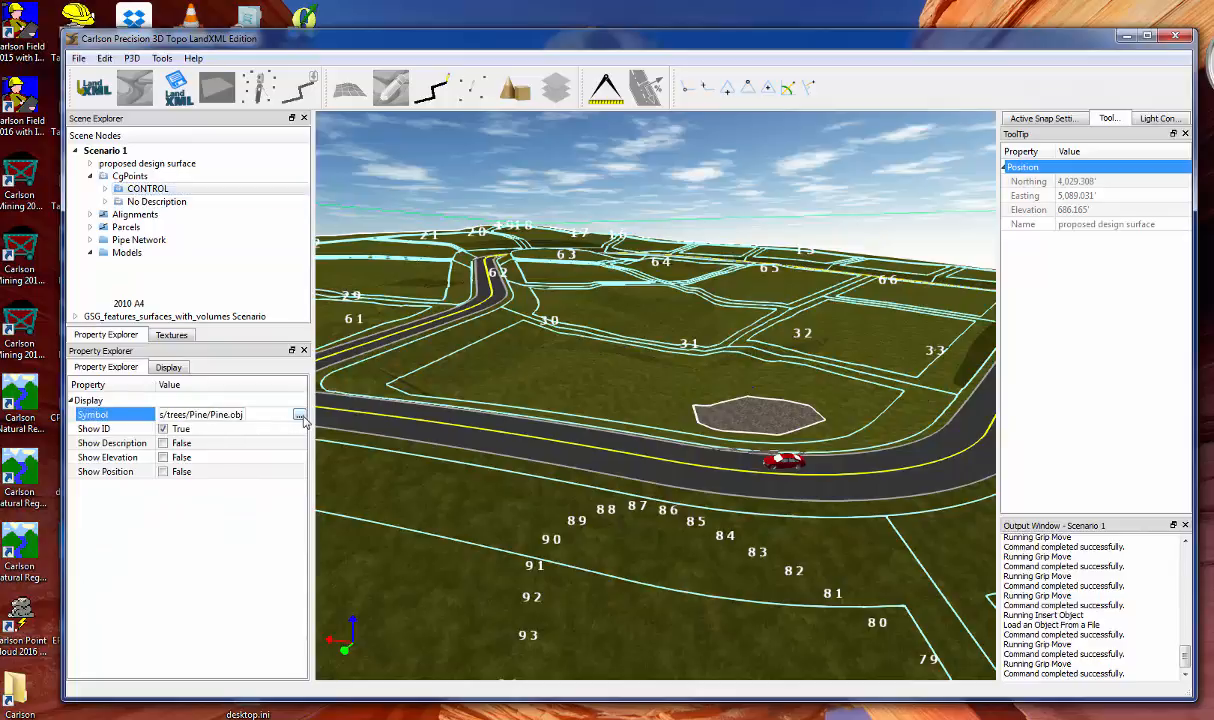
left_click(301, 416)
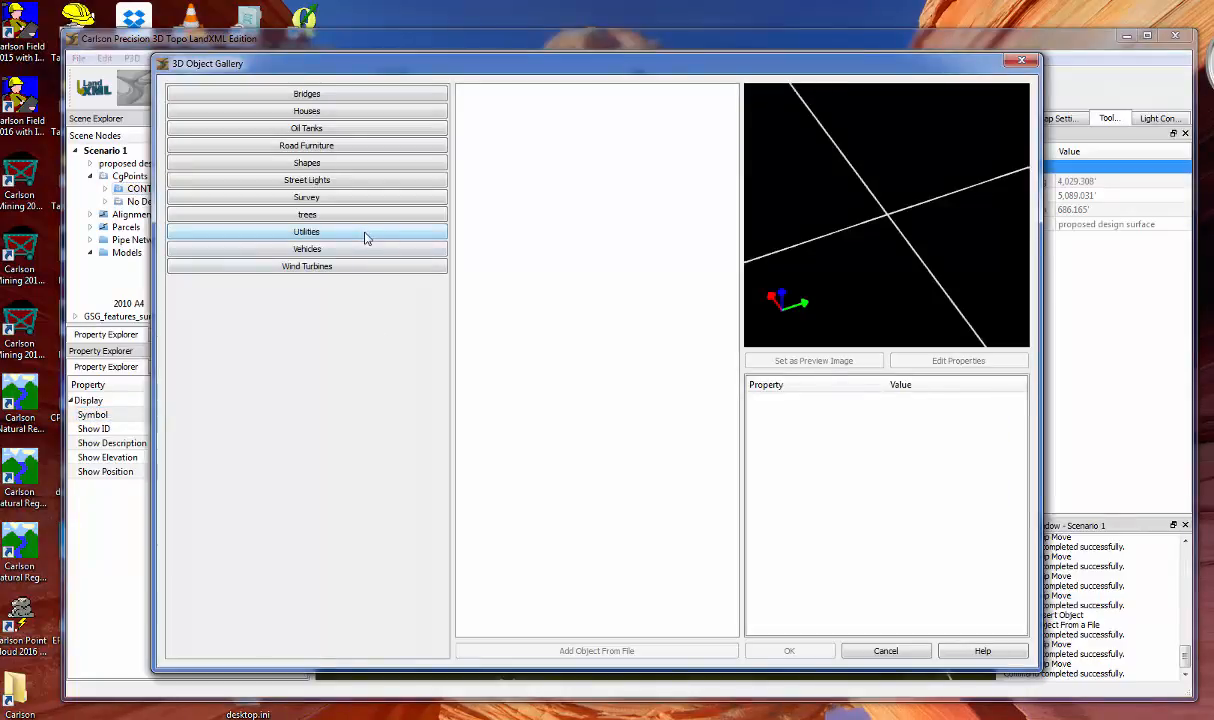
left_click(366, 267)
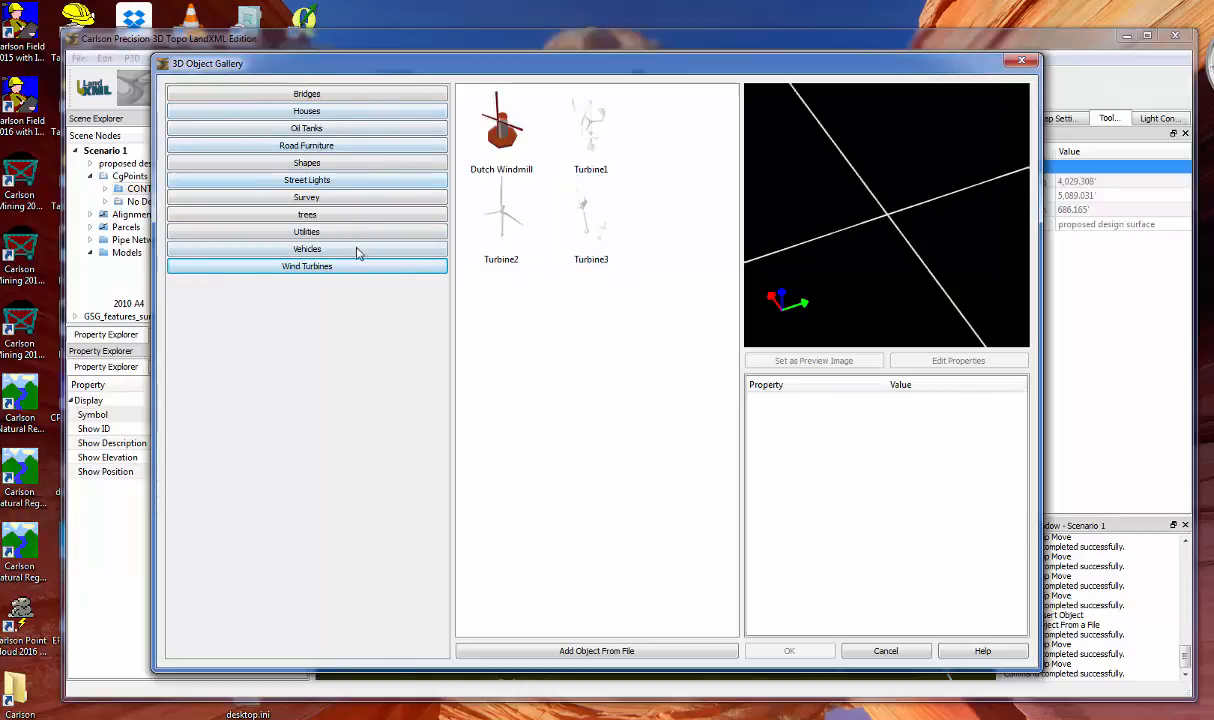
left_click(367, 180)
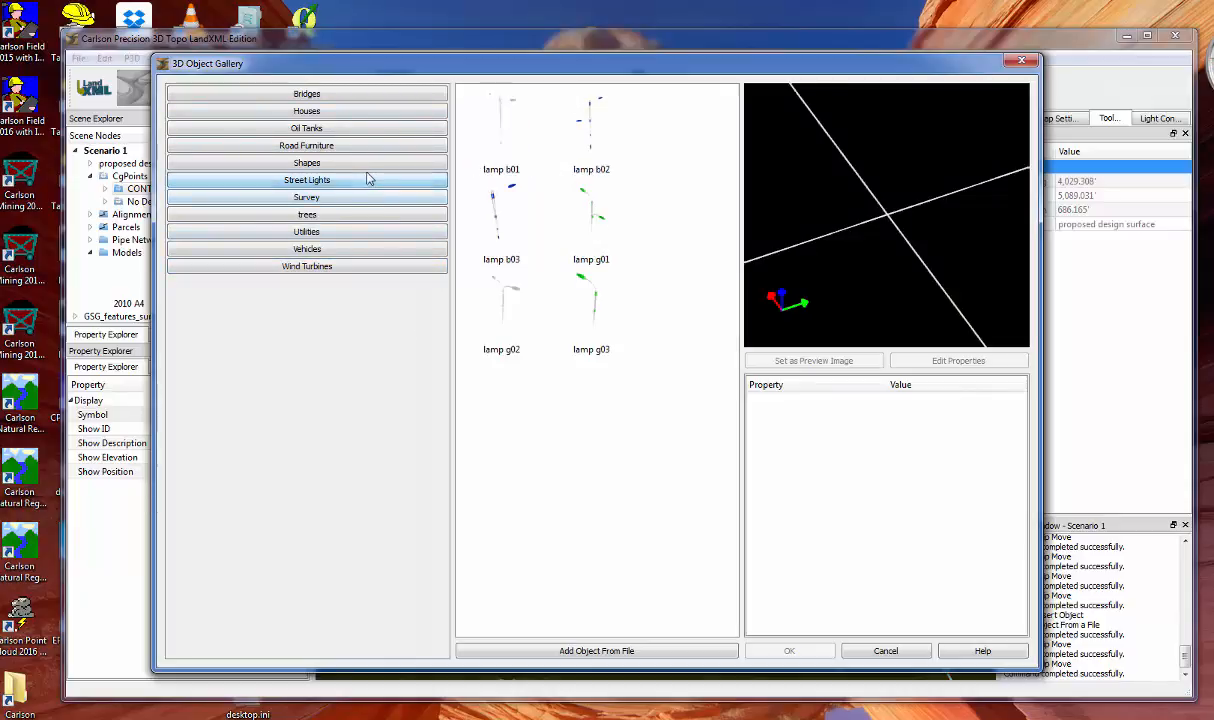
left_click(597, 298)
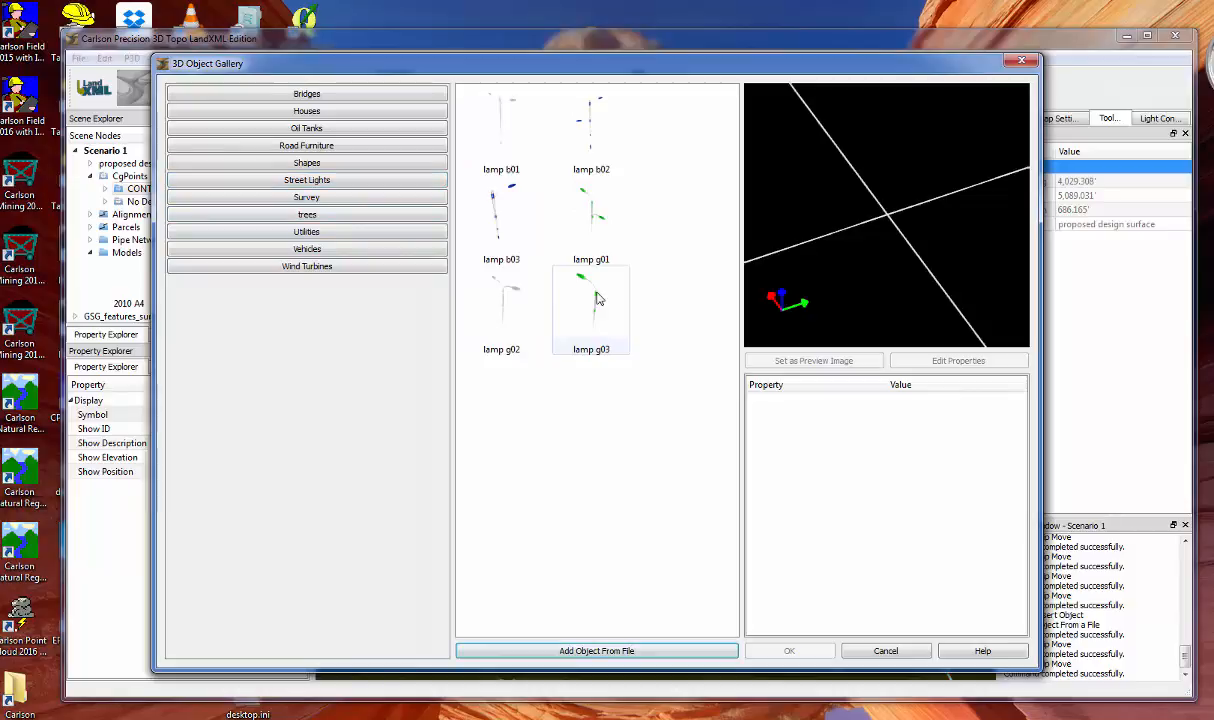
double_click(597, 298)
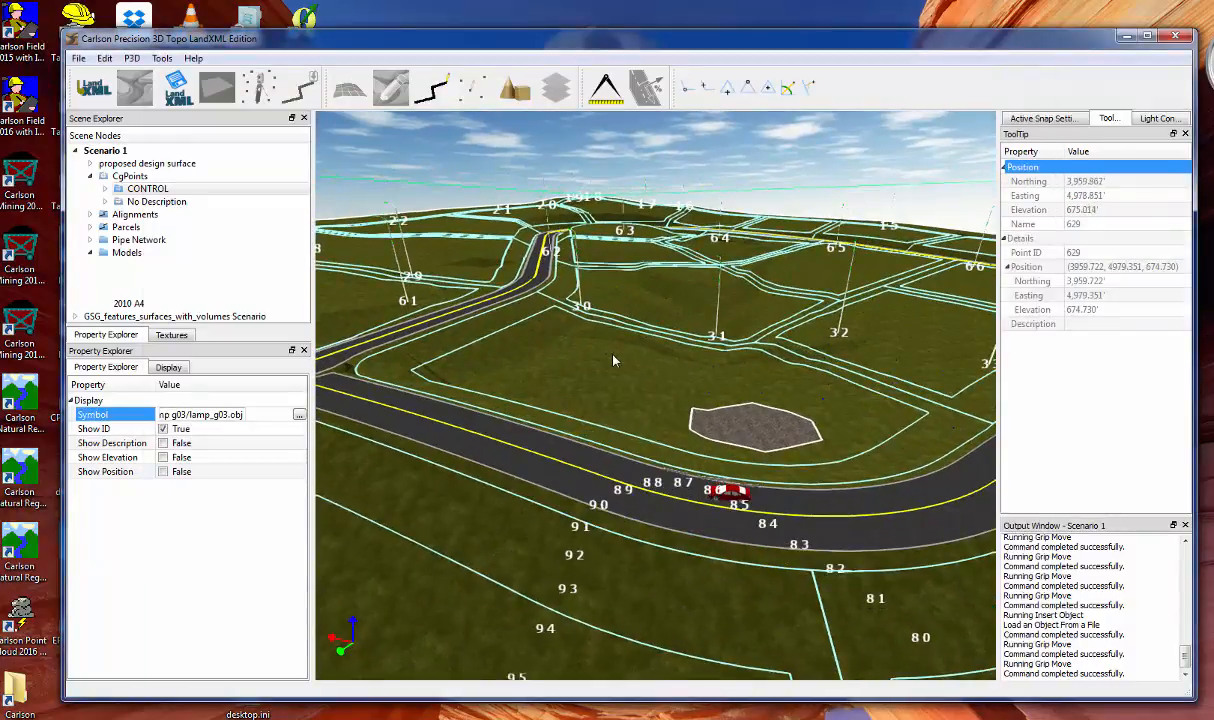
middle_click_drag(650, 318, 568, 400)
scroll(620, 400, "up", 3)
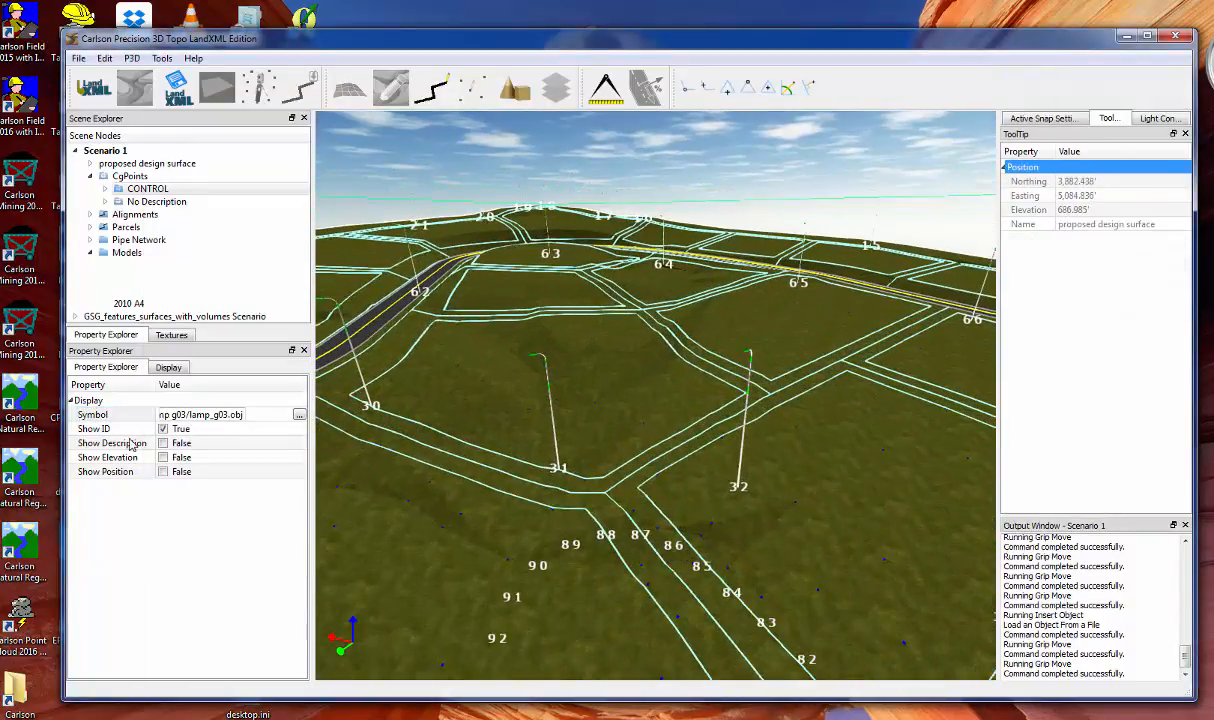
Hide the ID labels of the CONTROL points and inspect the street lamps placed at them
left_click(163, 429)
scroll(708, 468, "up", 3)
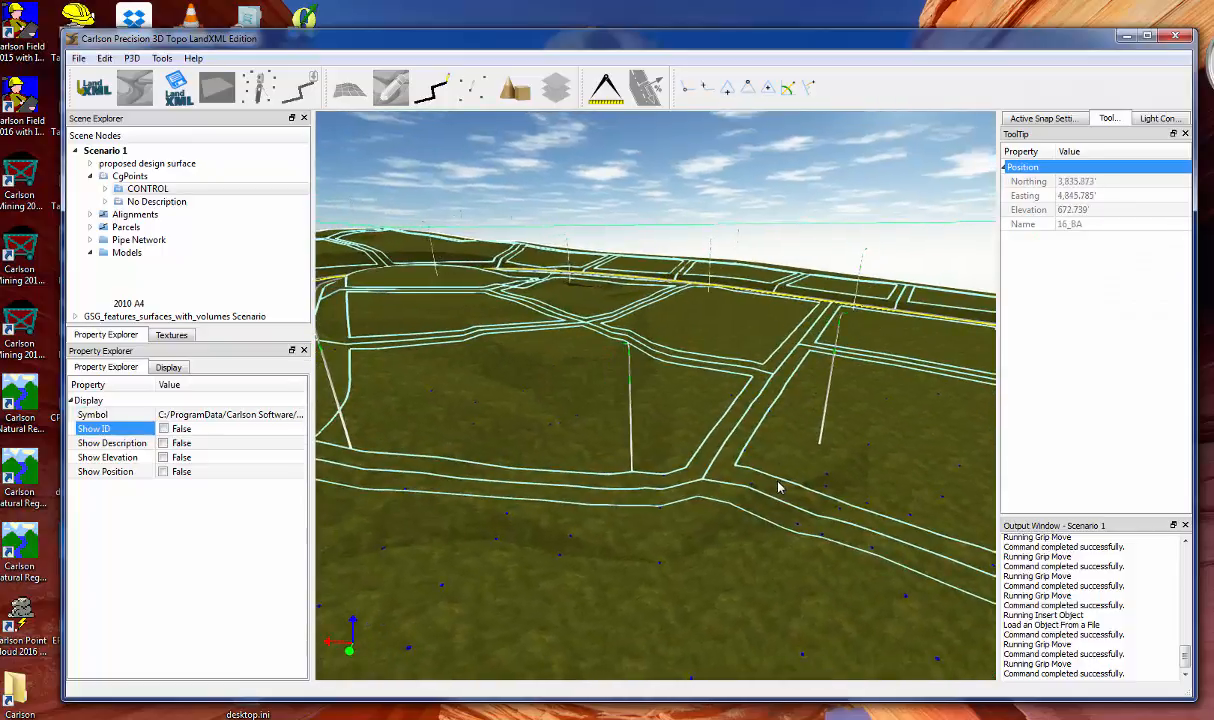
scroll(780, 447, "up", 2)
left_click_drag(775, 466, 915, 488)
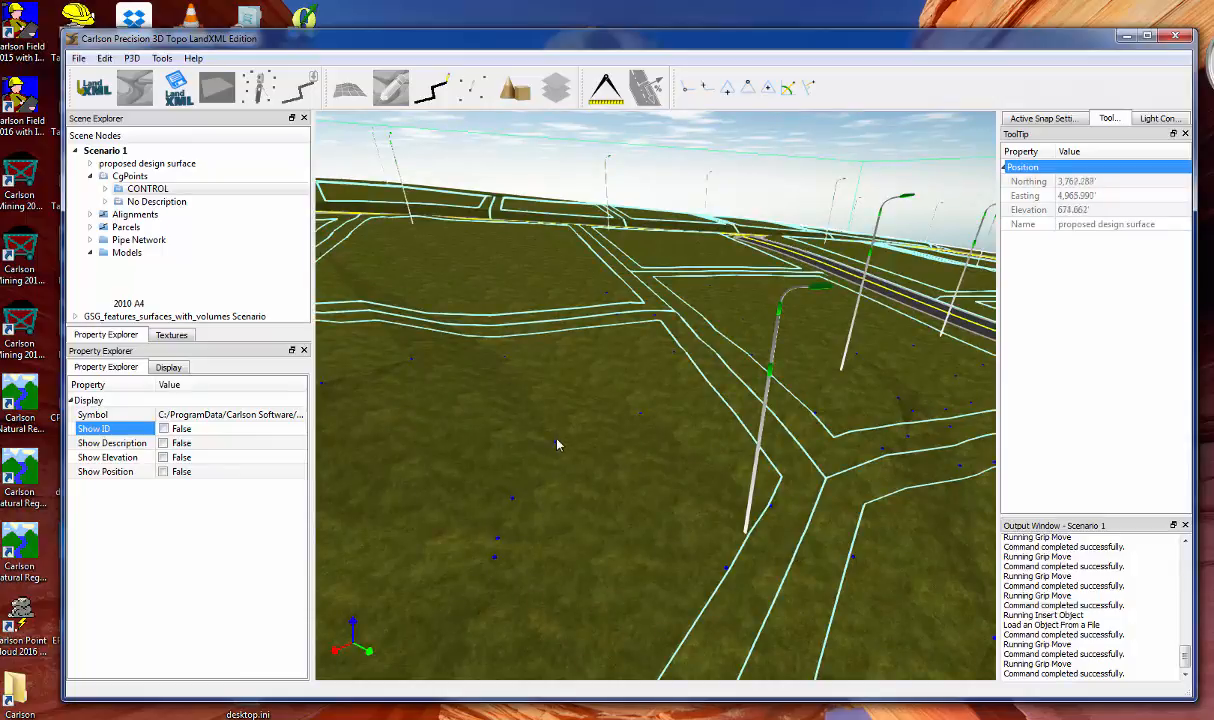
Turn on the description labels of the CONTROL points, toggle their IDs, and hide all the labels again
left_click(163, 443)
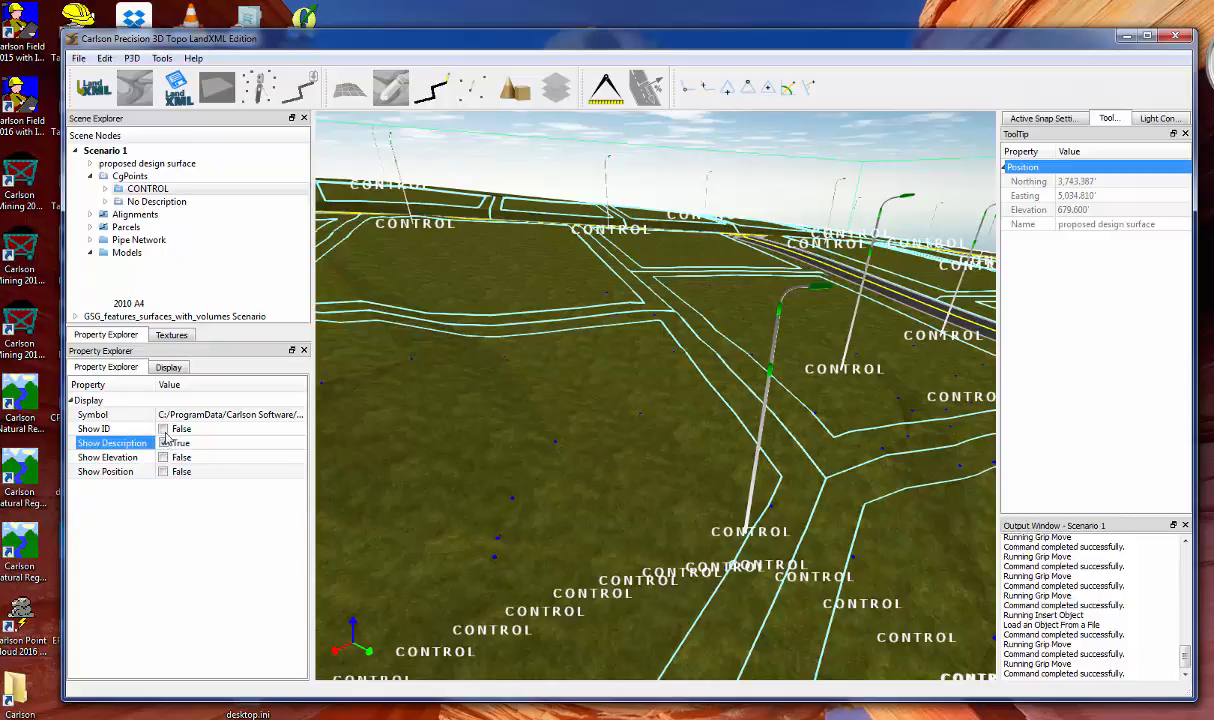
left_click(163, 428)
left_click(163, 428)
left_click(163, 443)
Show the ID labels of the No Description point group, view them, and hide them again
left_click(156, 202)
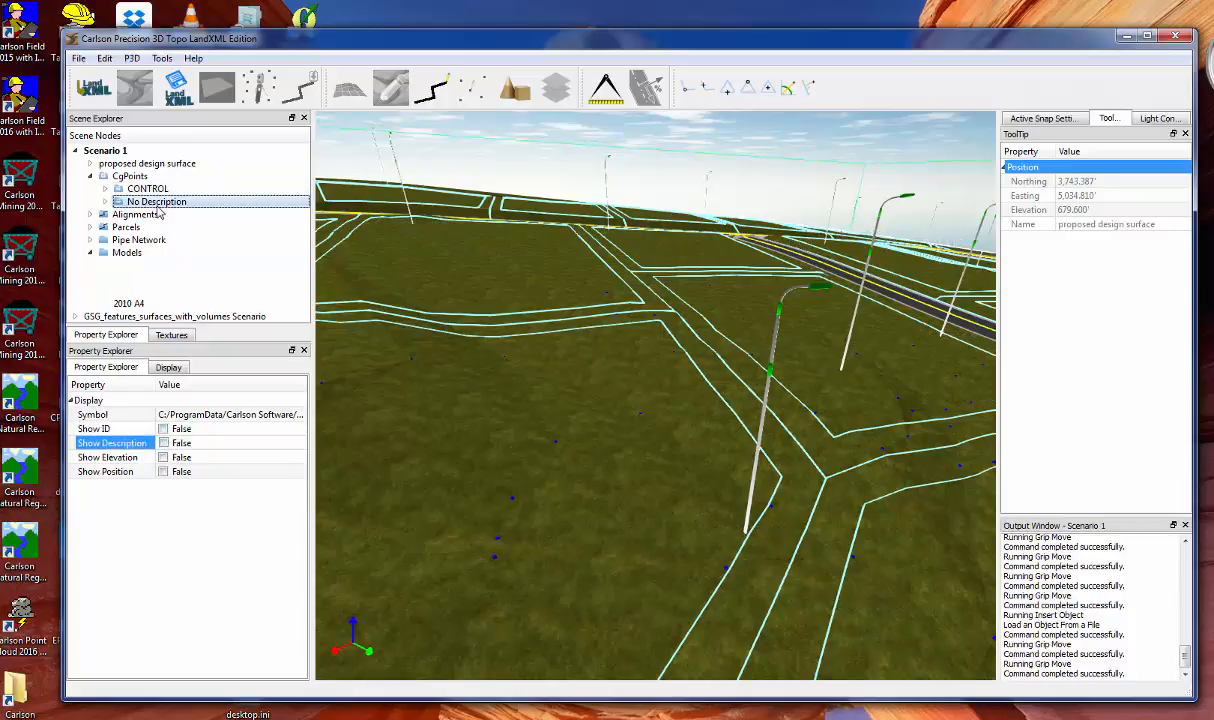
left_click(163, 428)
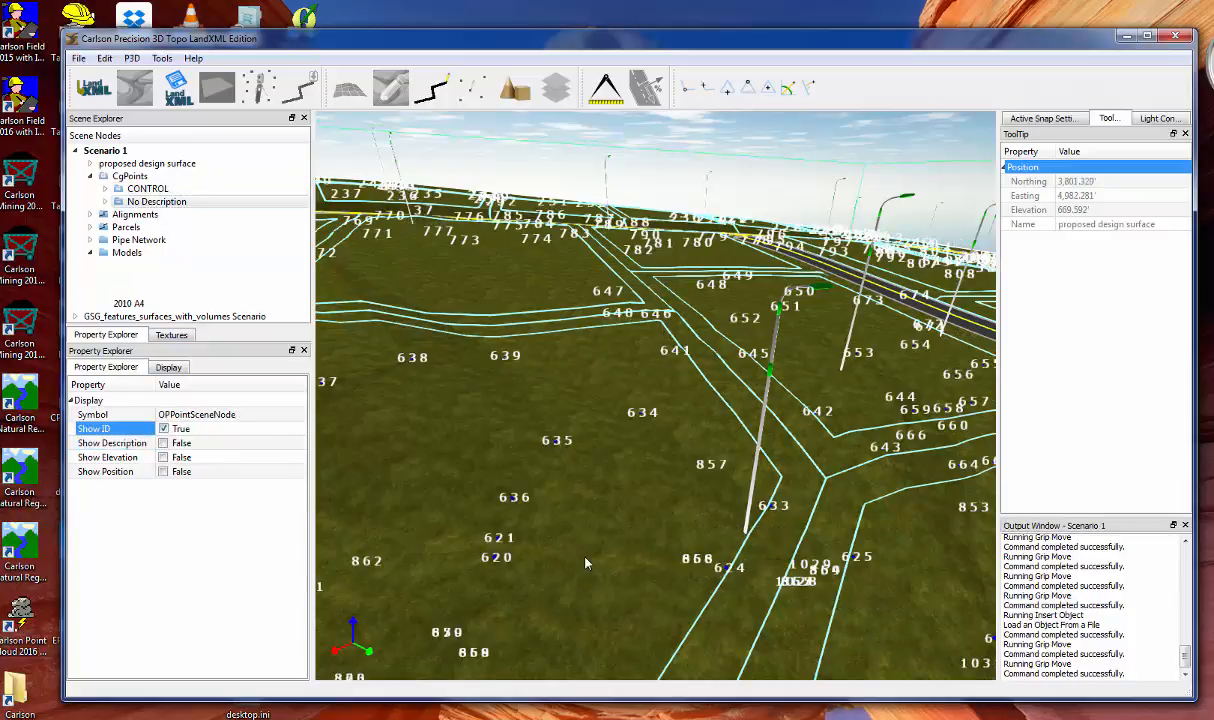
left_click_drag(554, 527, 633, 532)
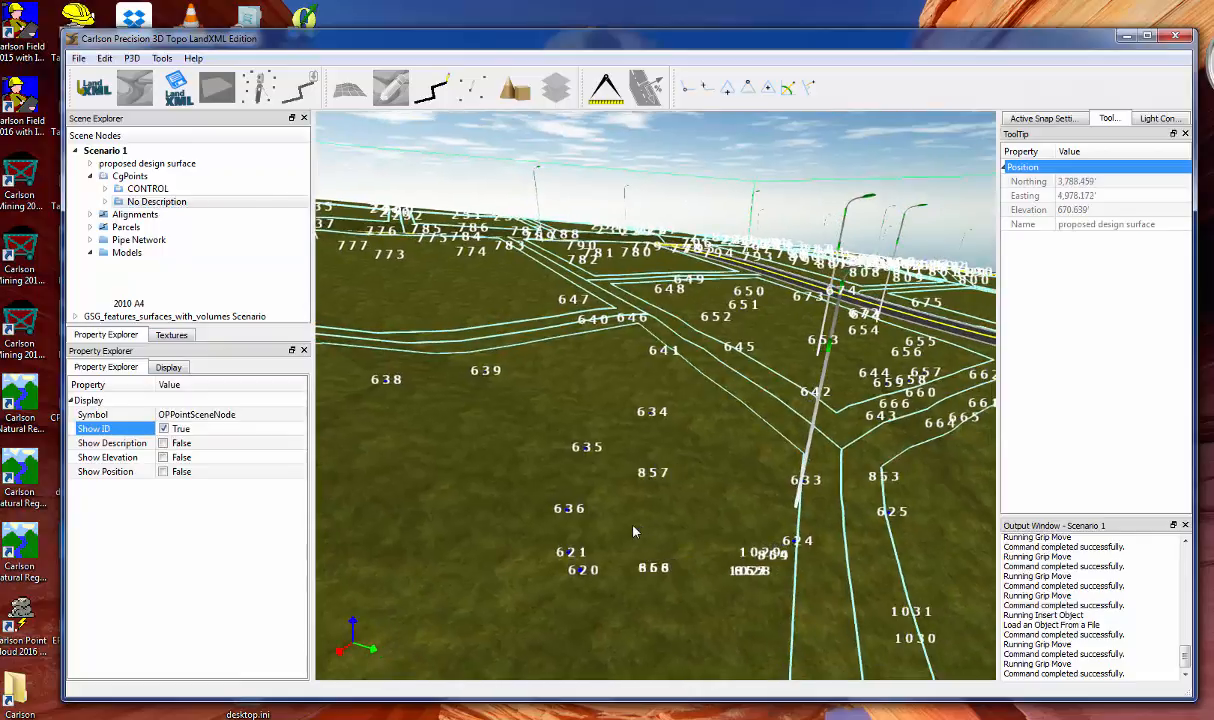
left_click(163, 429)
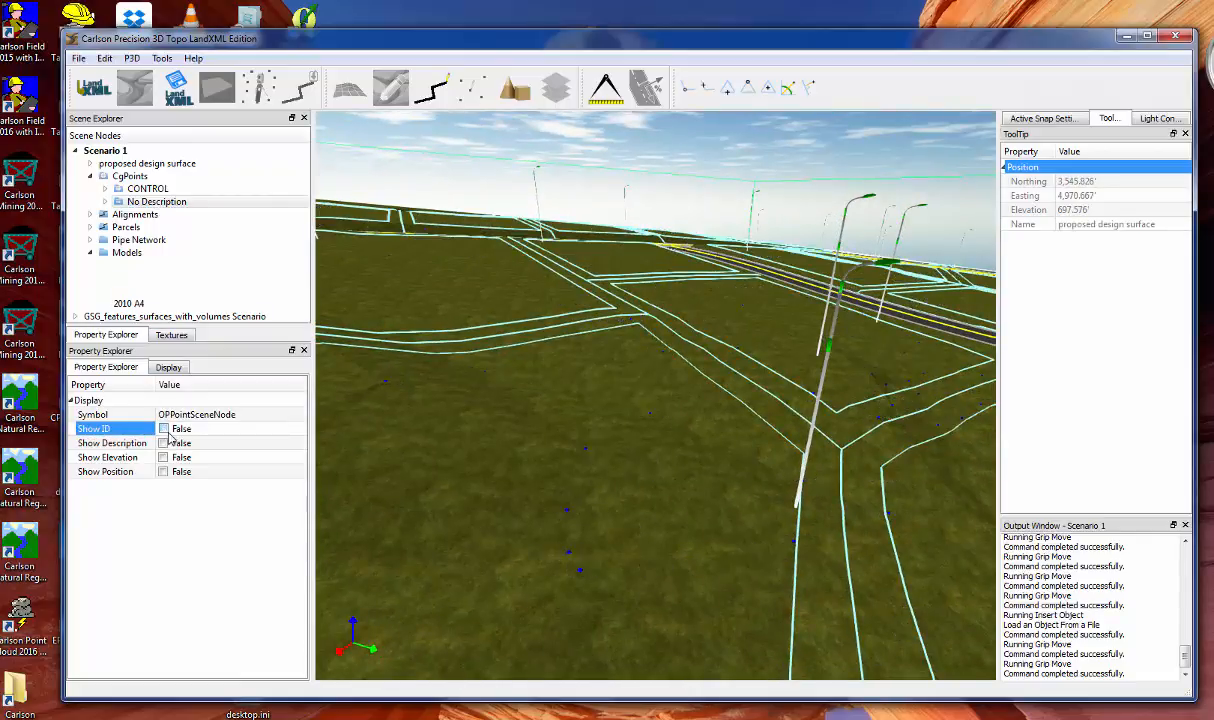
Show the elevation labels of the No Description points, hide them, and do the same with the position labels
left_click(163, 457)
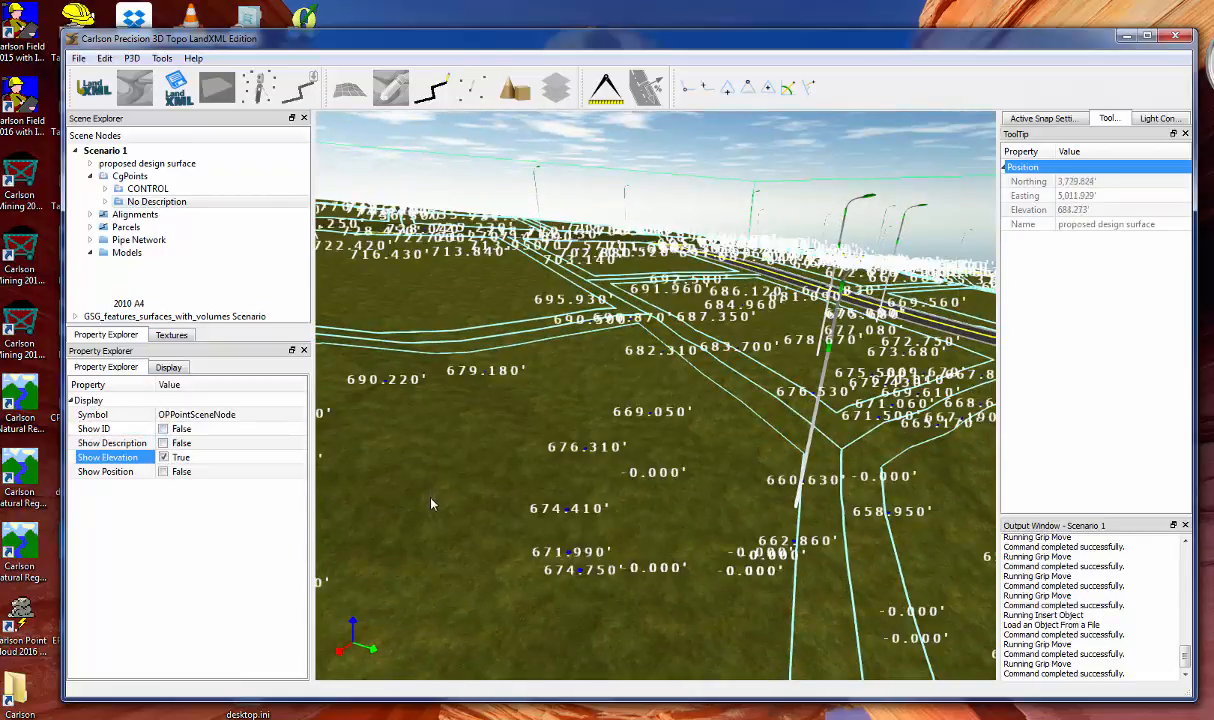
left_click(163, 457)
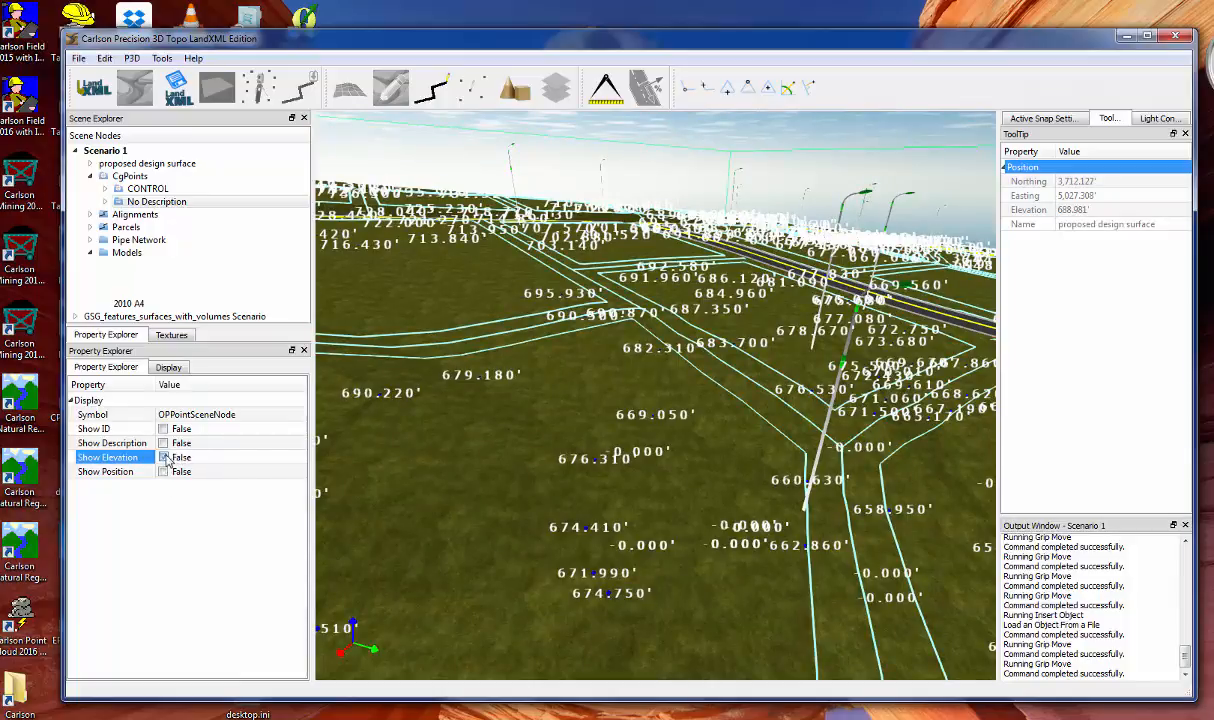
left_click(163, 471)
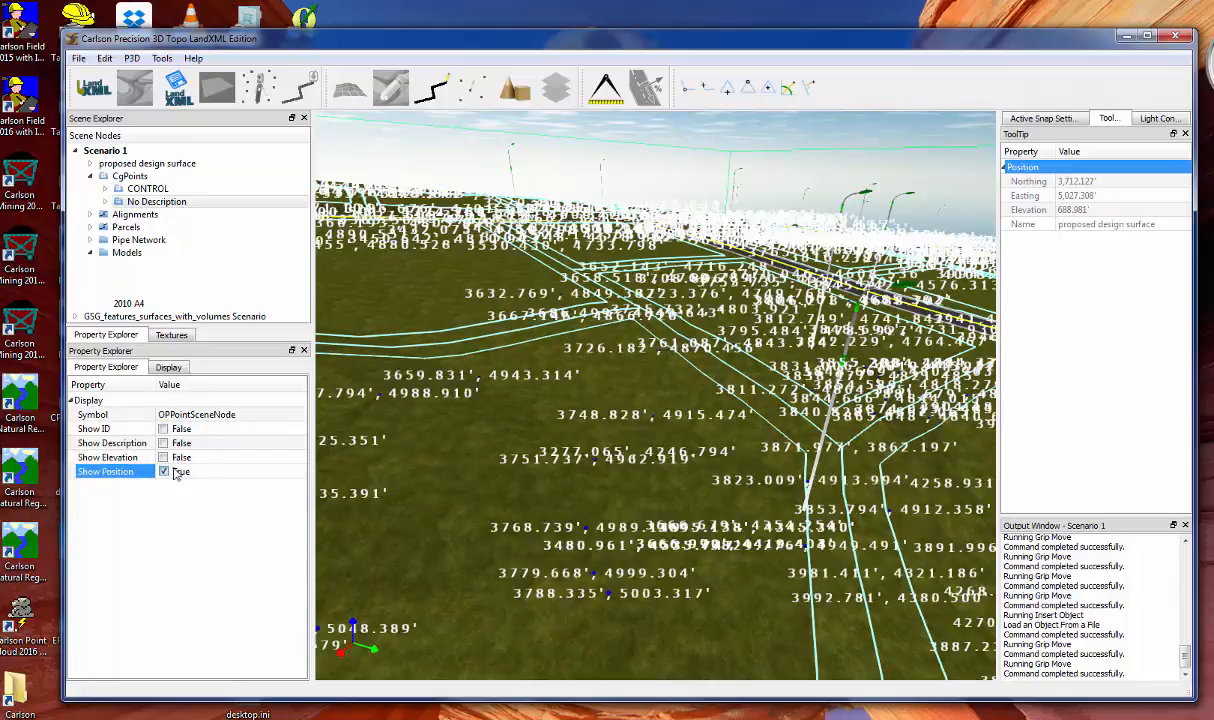
left_click(163, 471)
Measure the distance from the base of the nearby street lamp to the adjacent parcel corner
left_click_drag(637, 500, 485, 455)
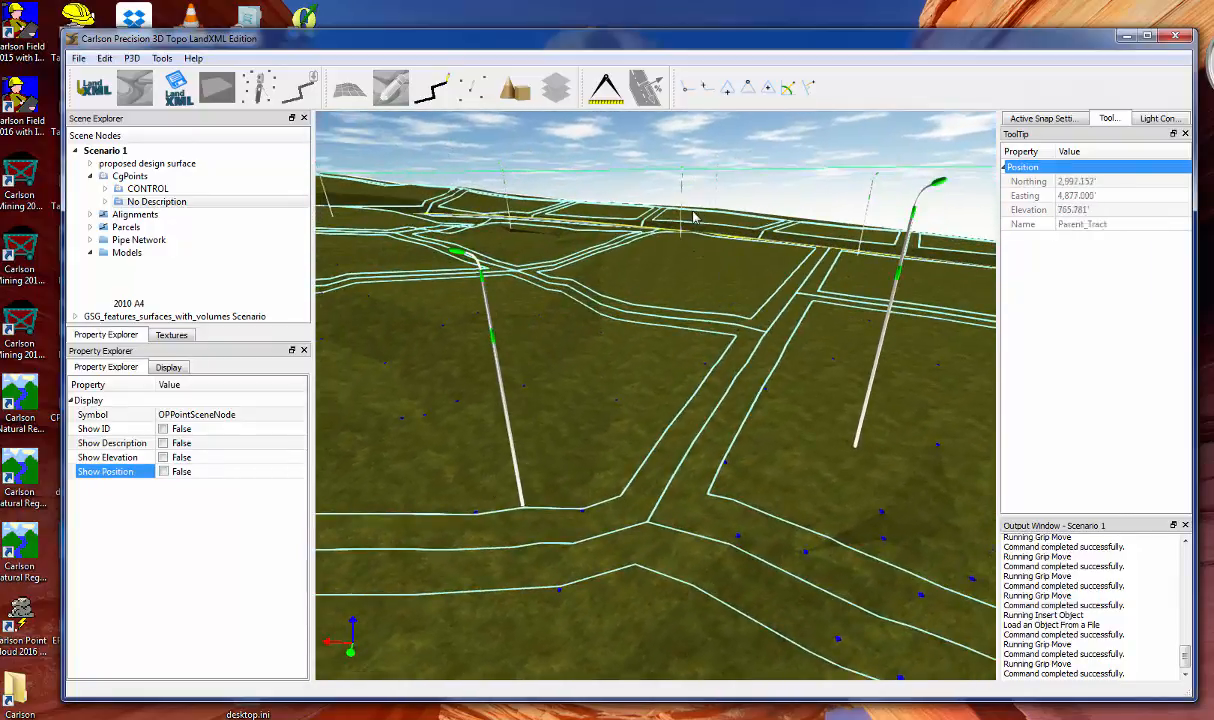
left_click(600, 88)
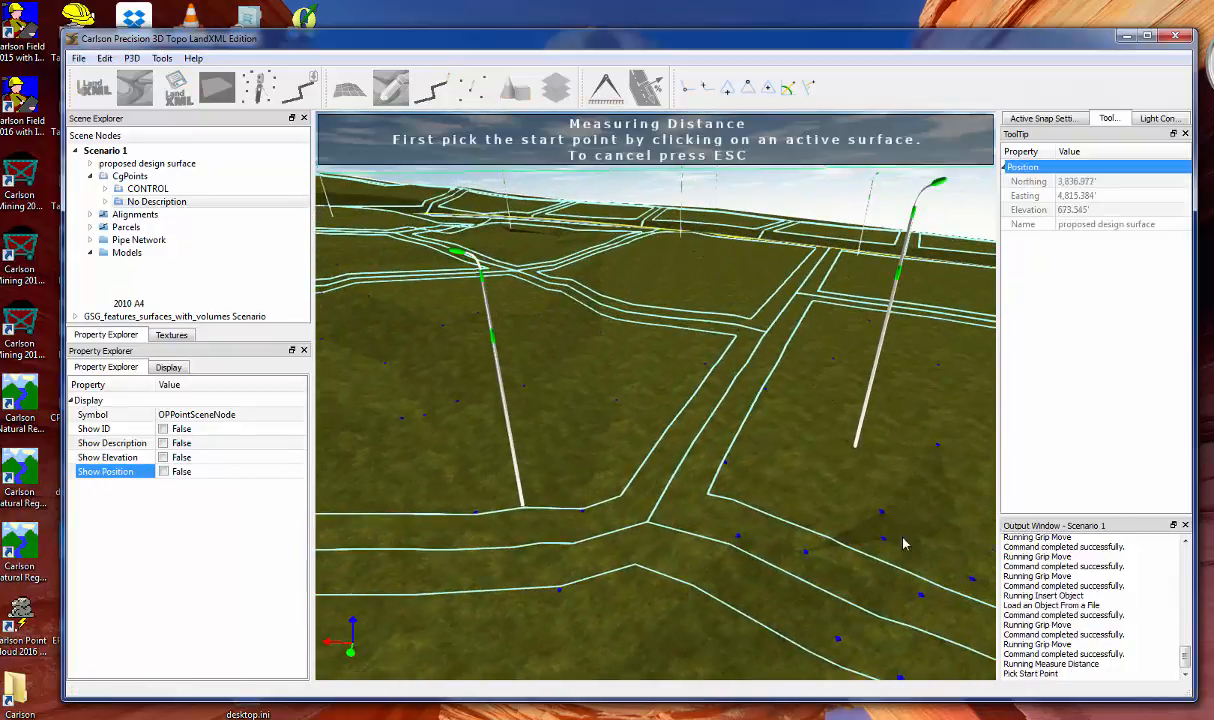
left_click(855, 447)
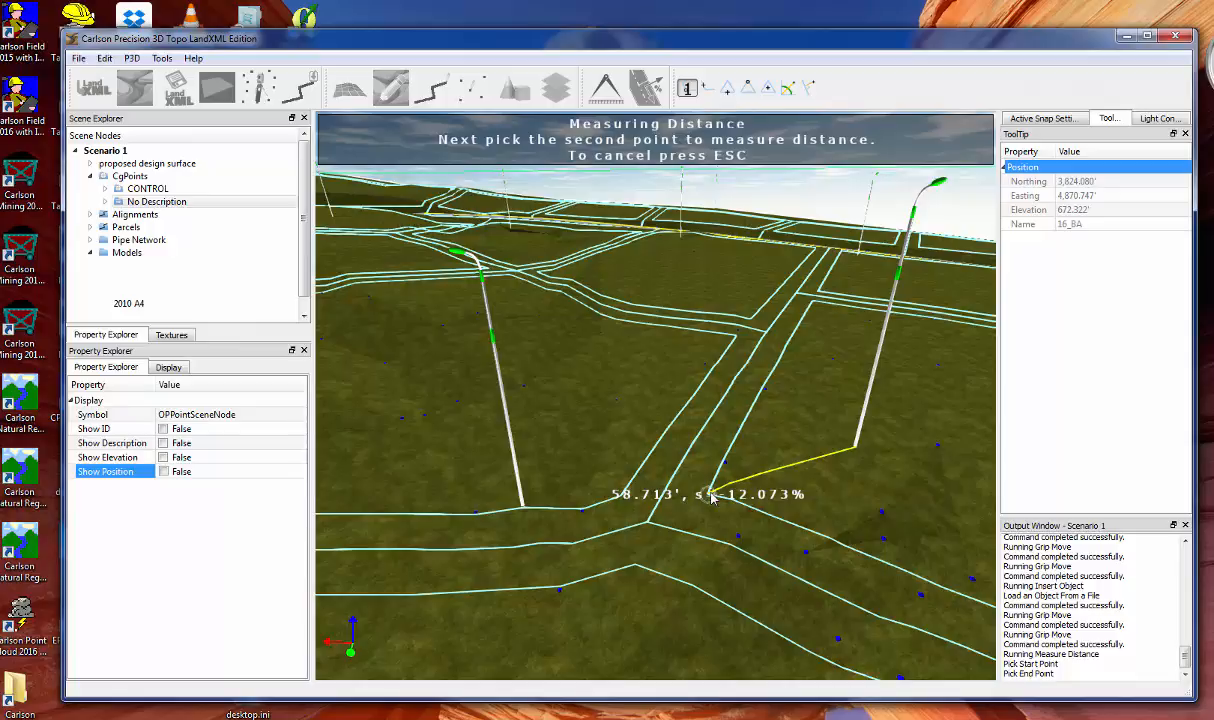
left_click(712, 497)
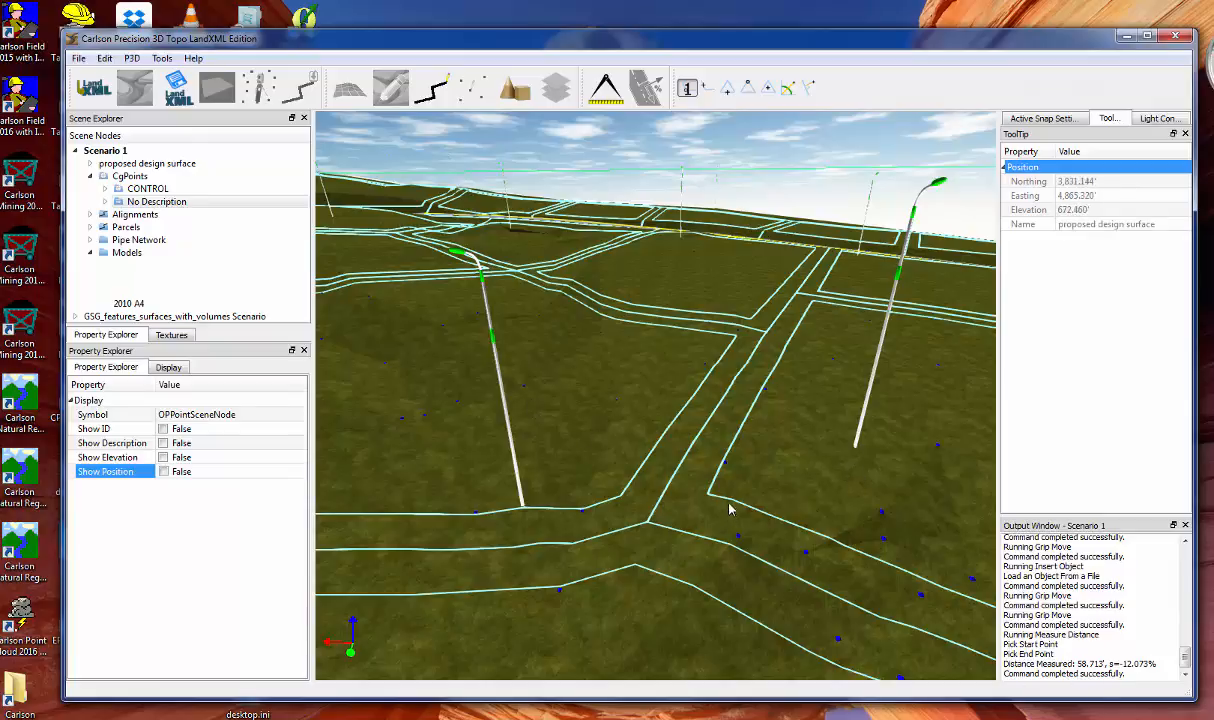
middle_click_drag(688, 490, 840, 502)
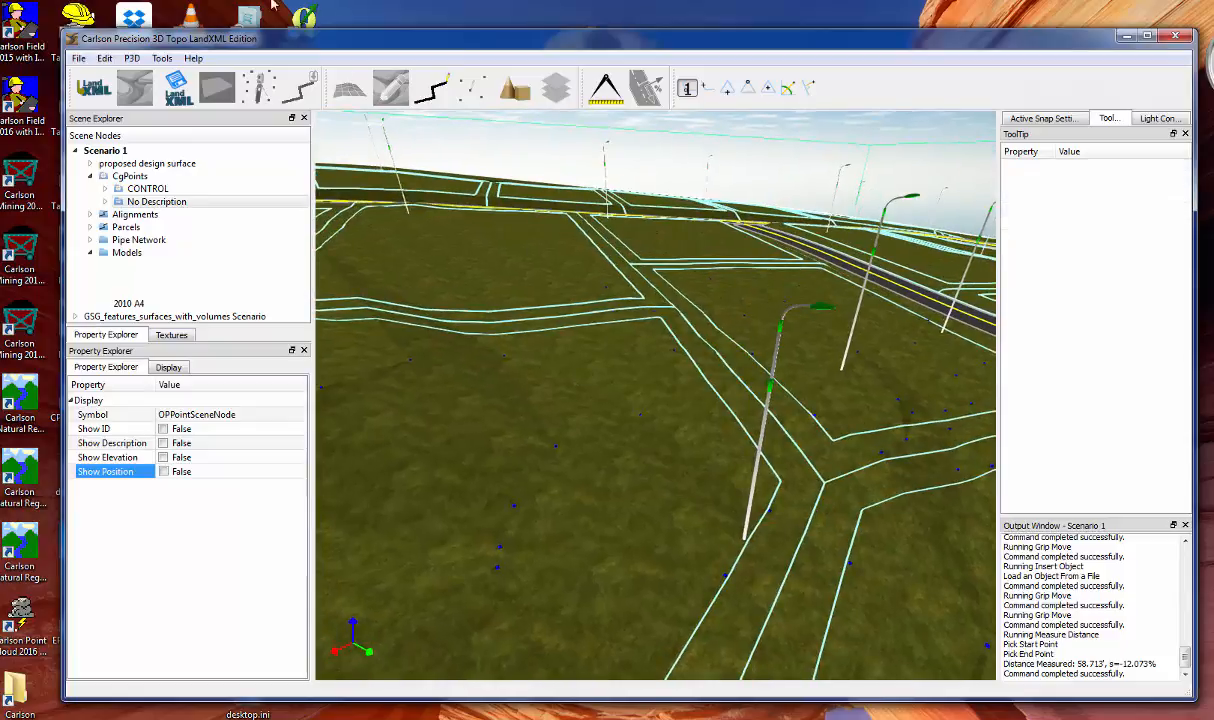
Open the application settings, review the available languages and keep USEnglish.qm
left_click(162, 58)
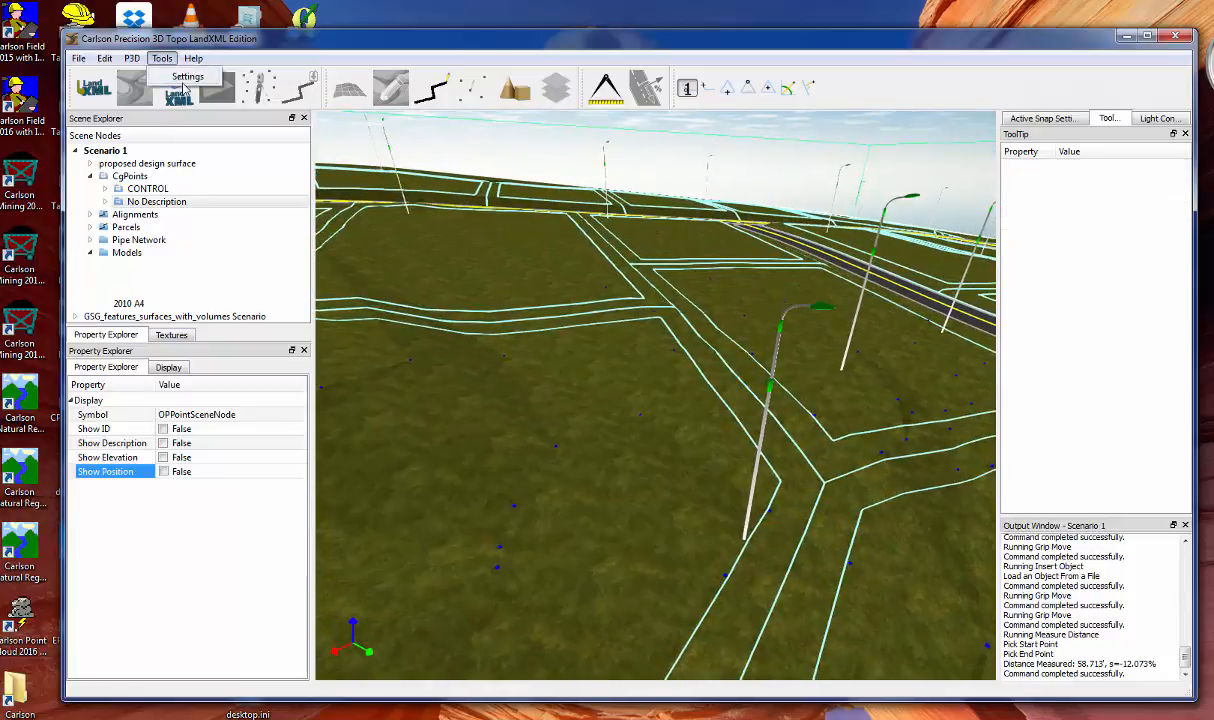
left_click(182, 77)
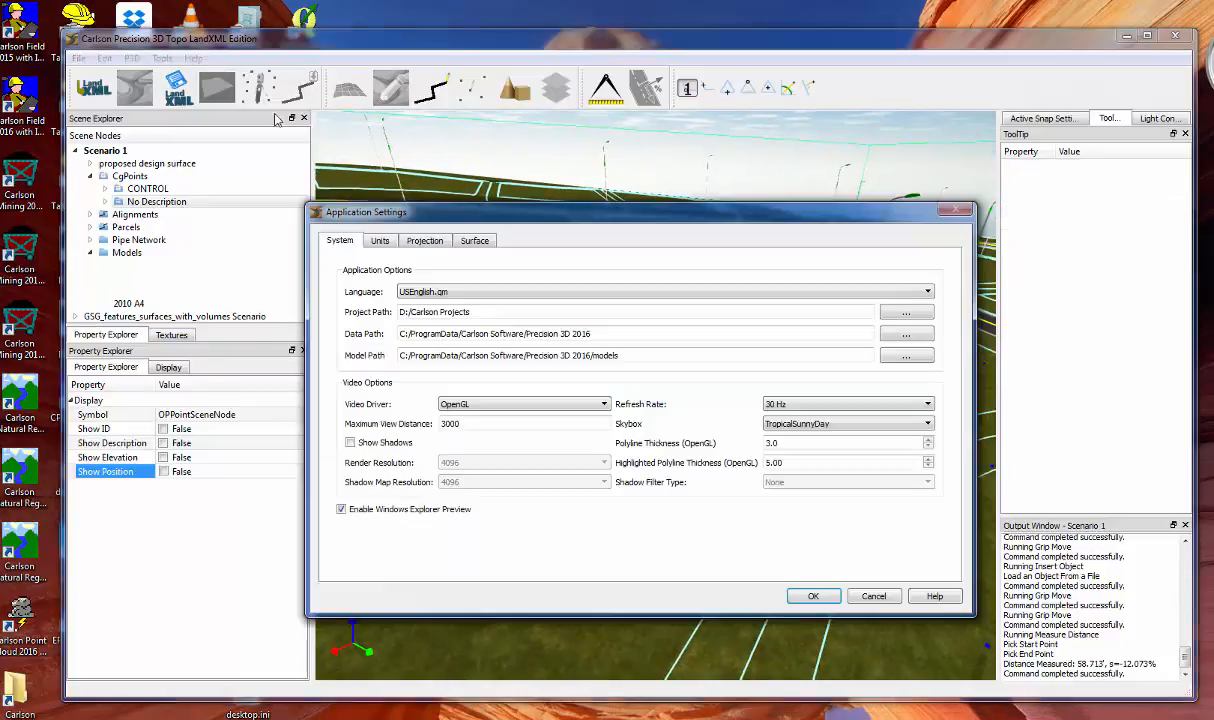
left_click(481, 293)
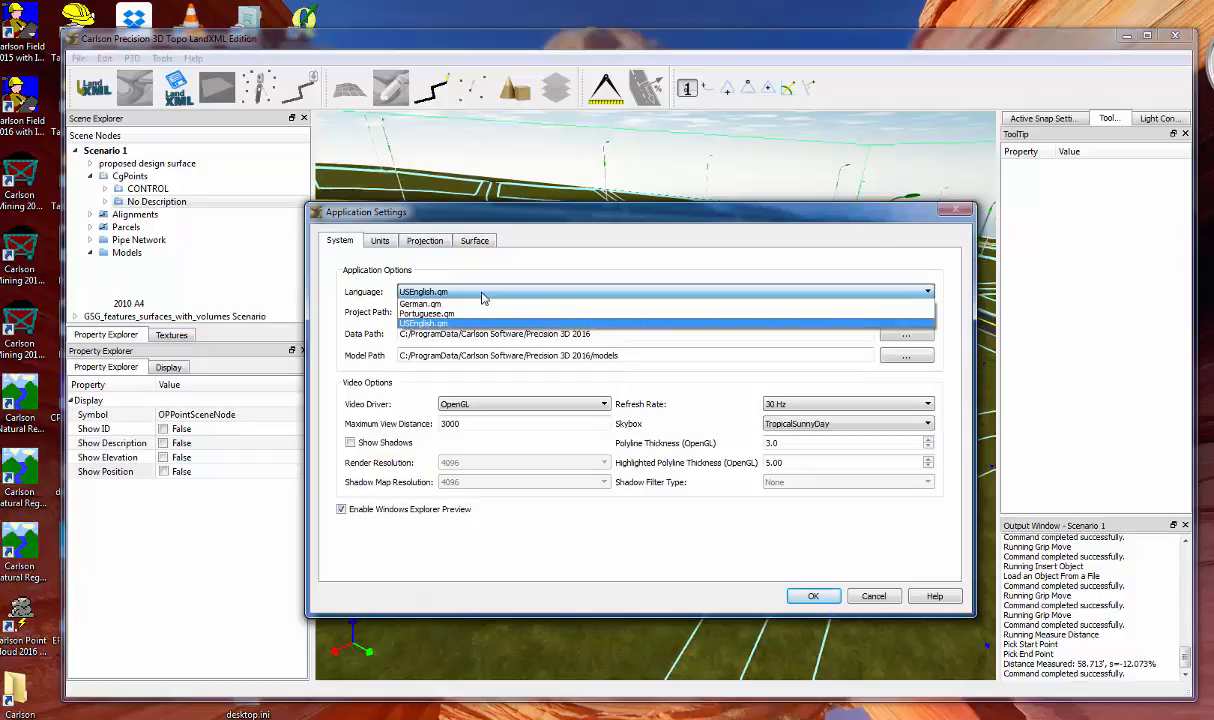
left_click(465, 323)
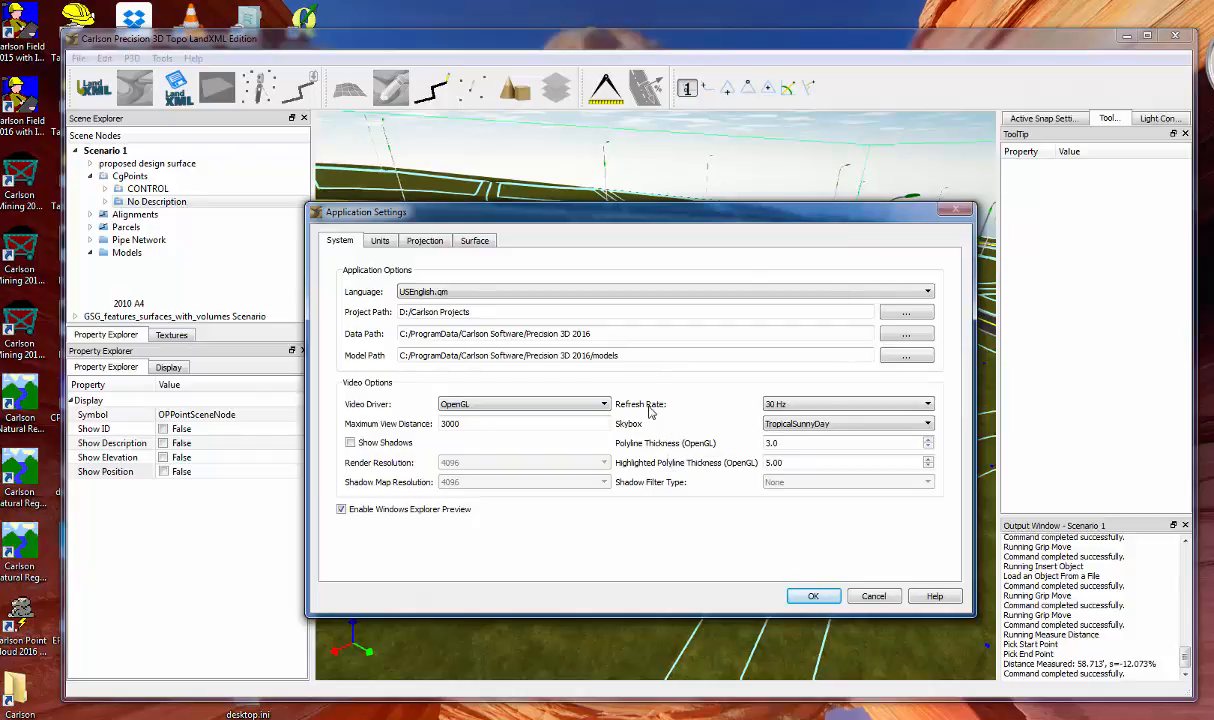
Set the skybox in the video options to ThickCloudsWater_Low
left_click(781, 425)
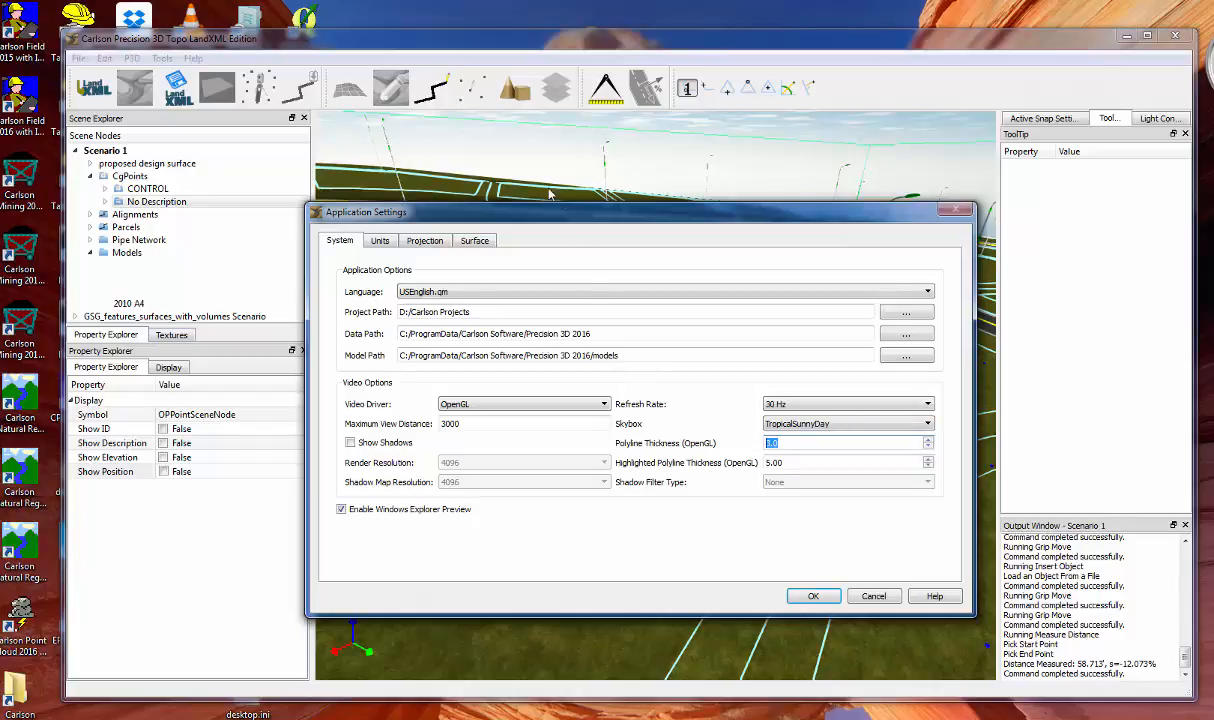
left_click(799, 461)
left_click(805, 427)
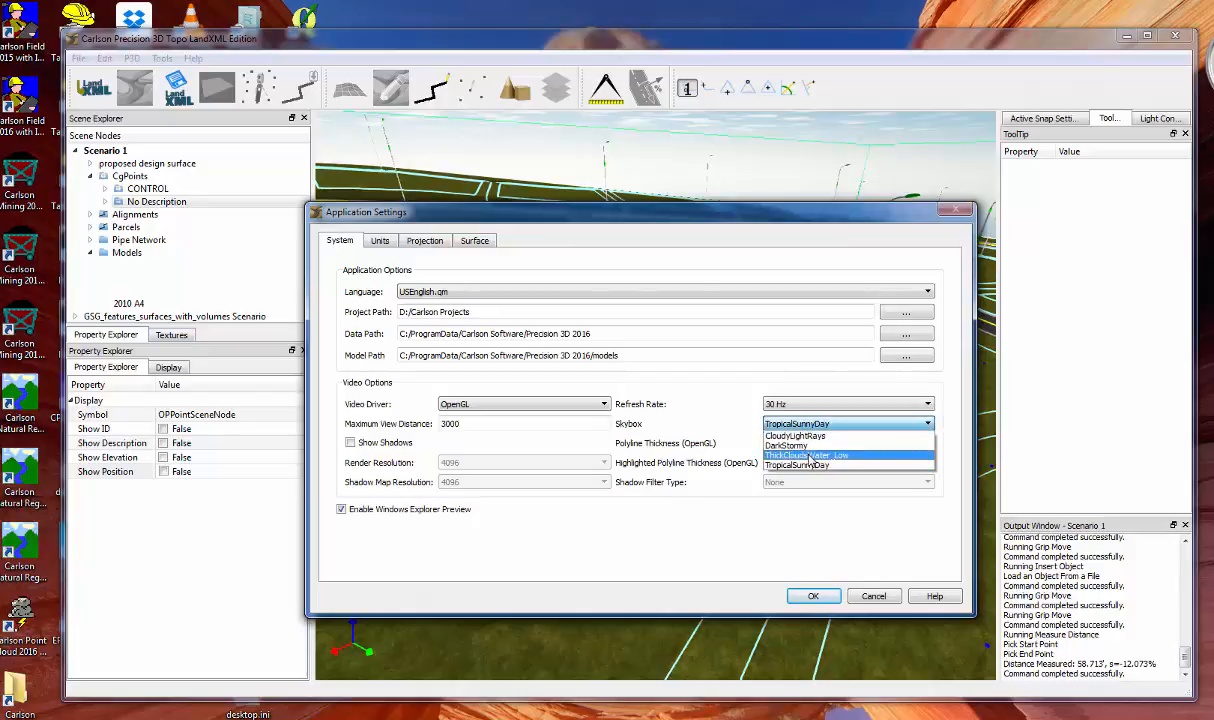
left_click(810, 456)
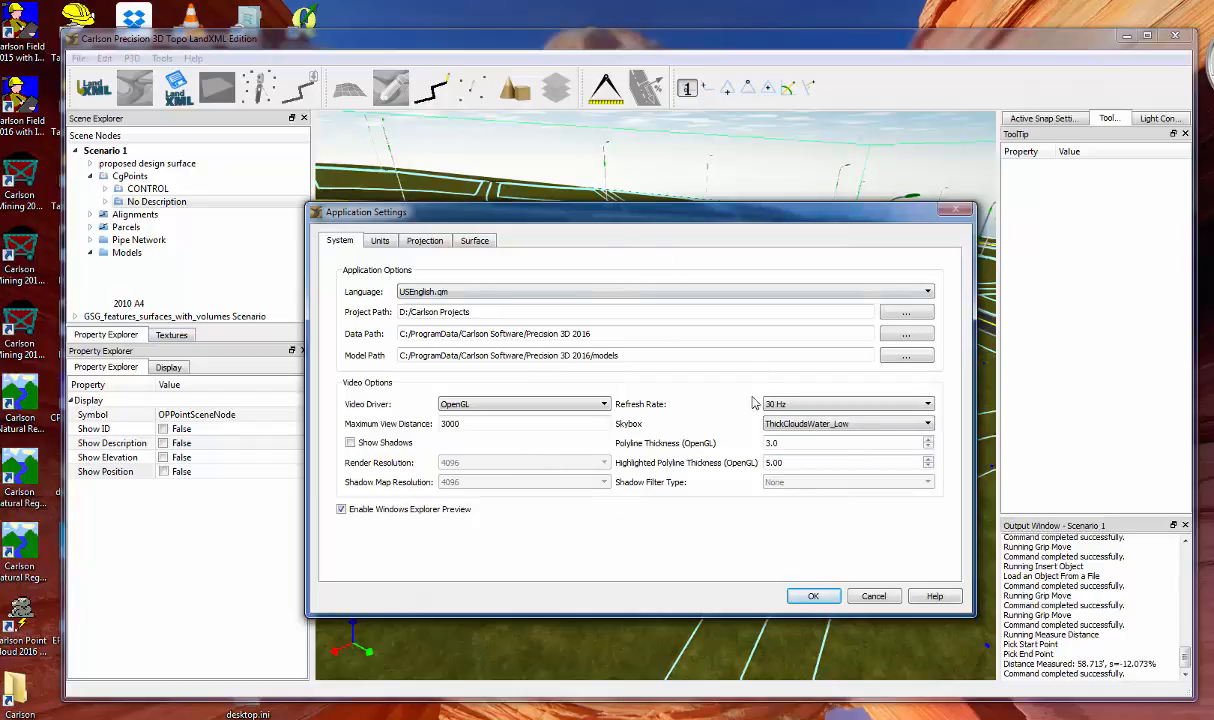
left_click(797, 428)
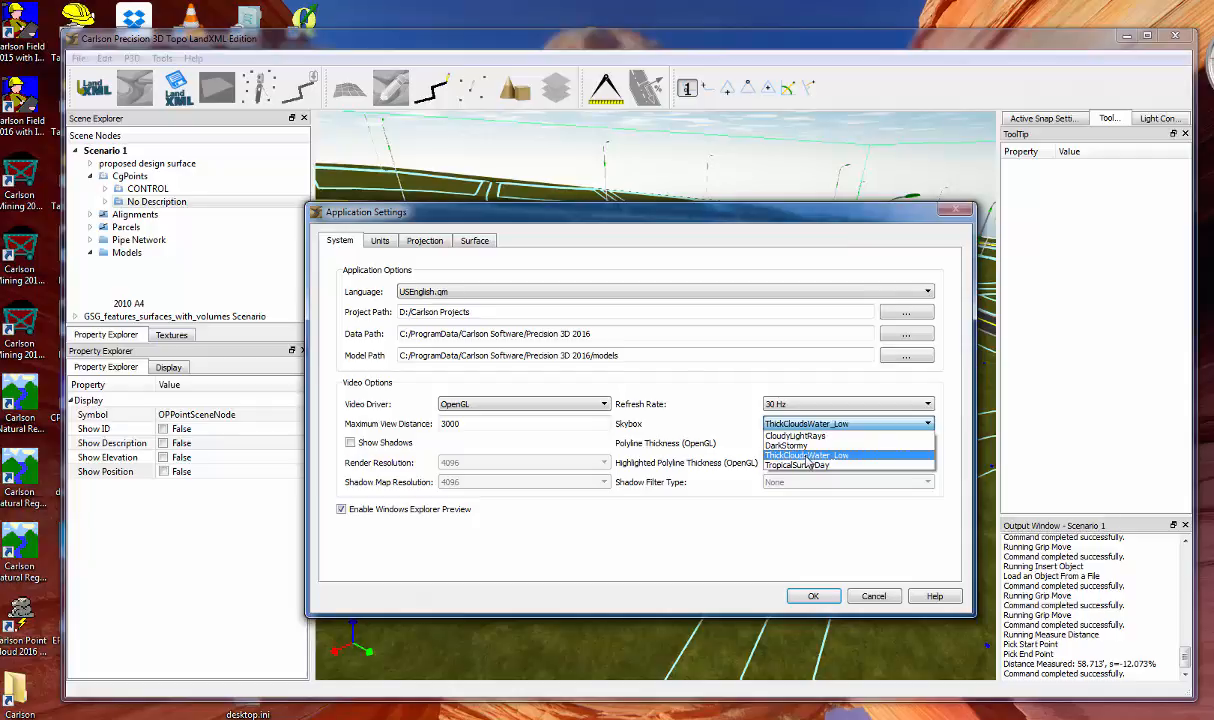
left_click(807, 456)
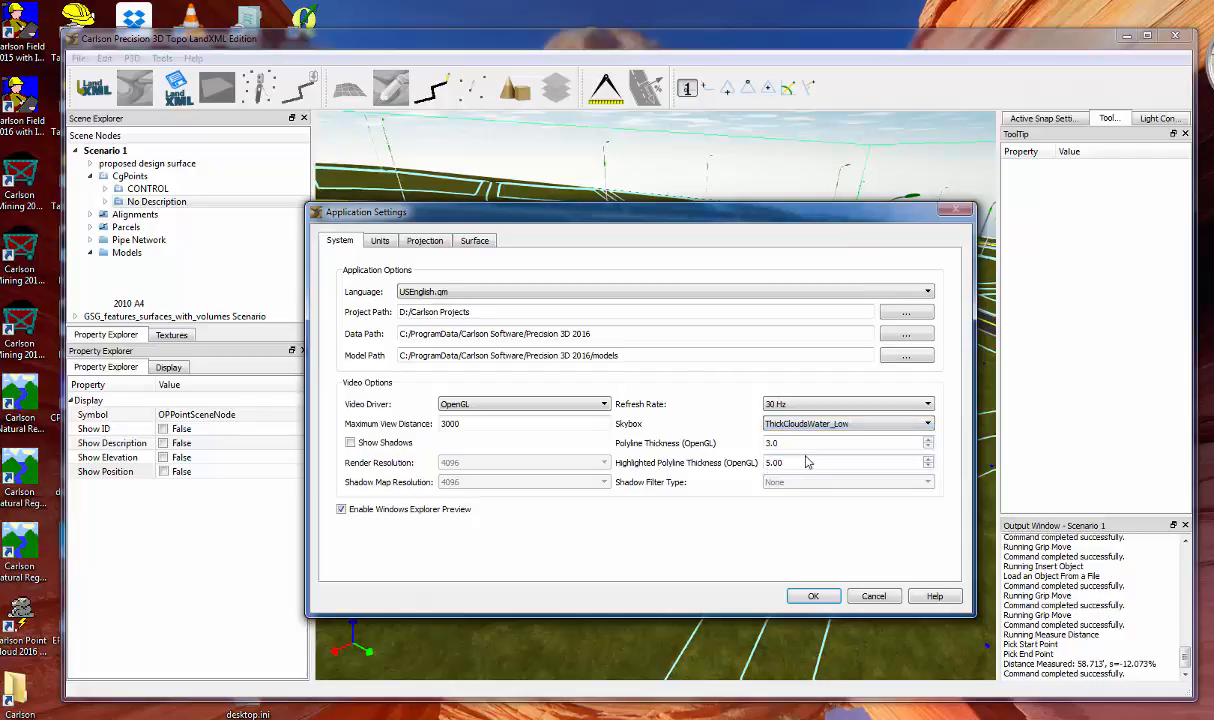
Set the diameter linear unit to Centimeter and the rain depth unit to Millimeter in the application's unit settings
left_click(380, 242)
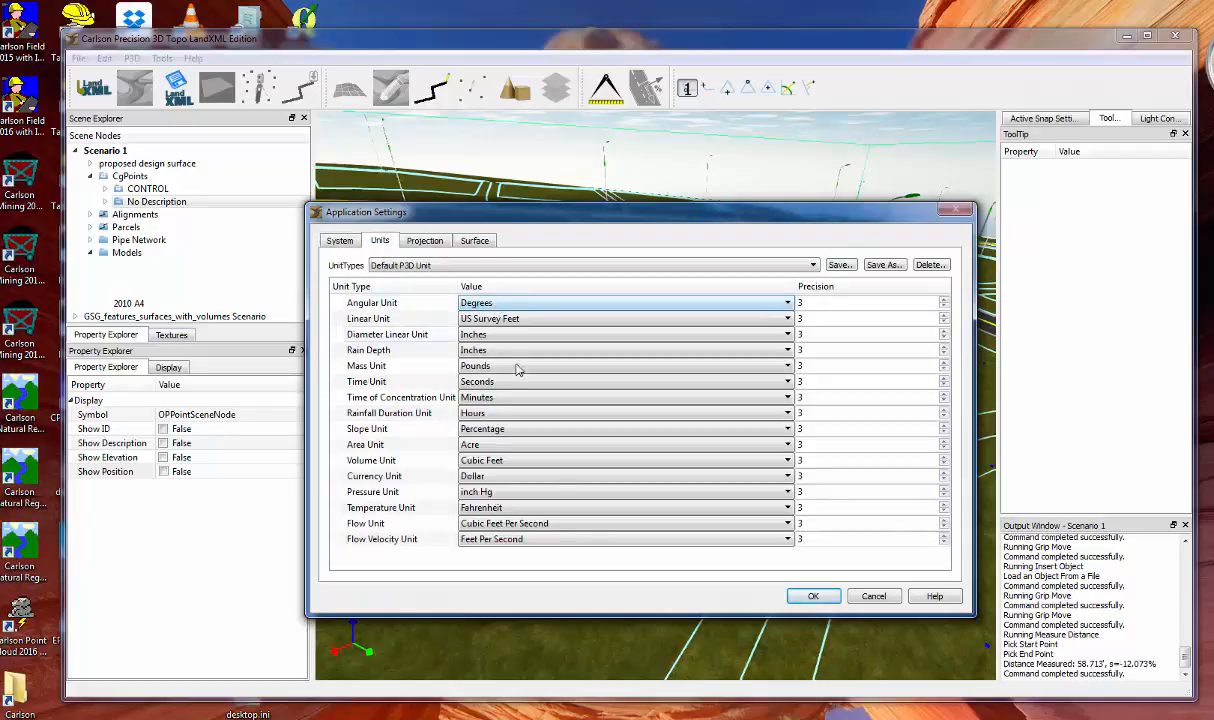
left_click(530, 539)
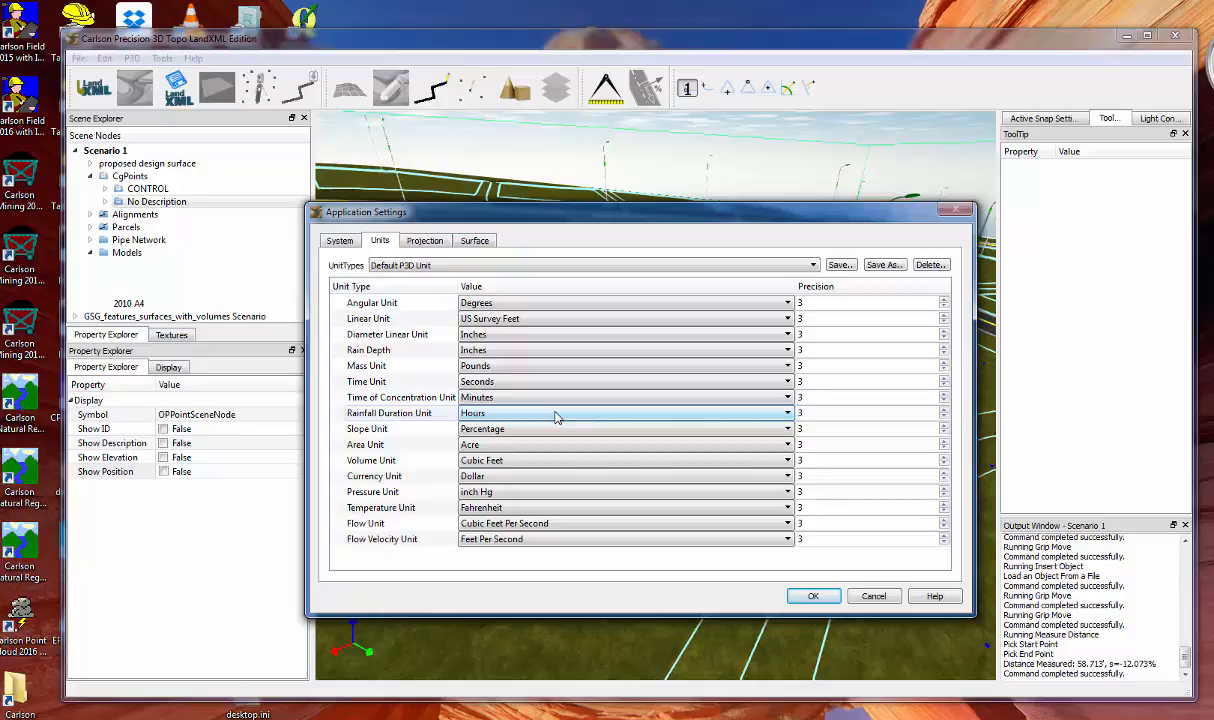
left_click(483, 334)
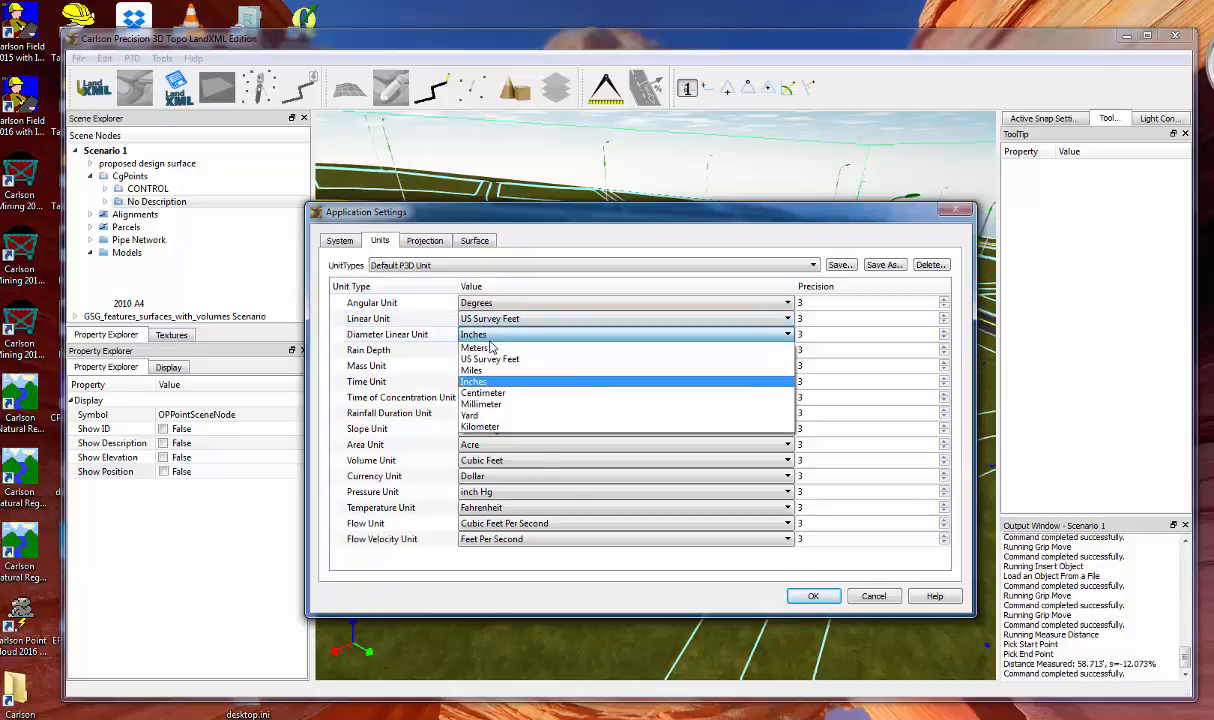
left_click(475, 392)
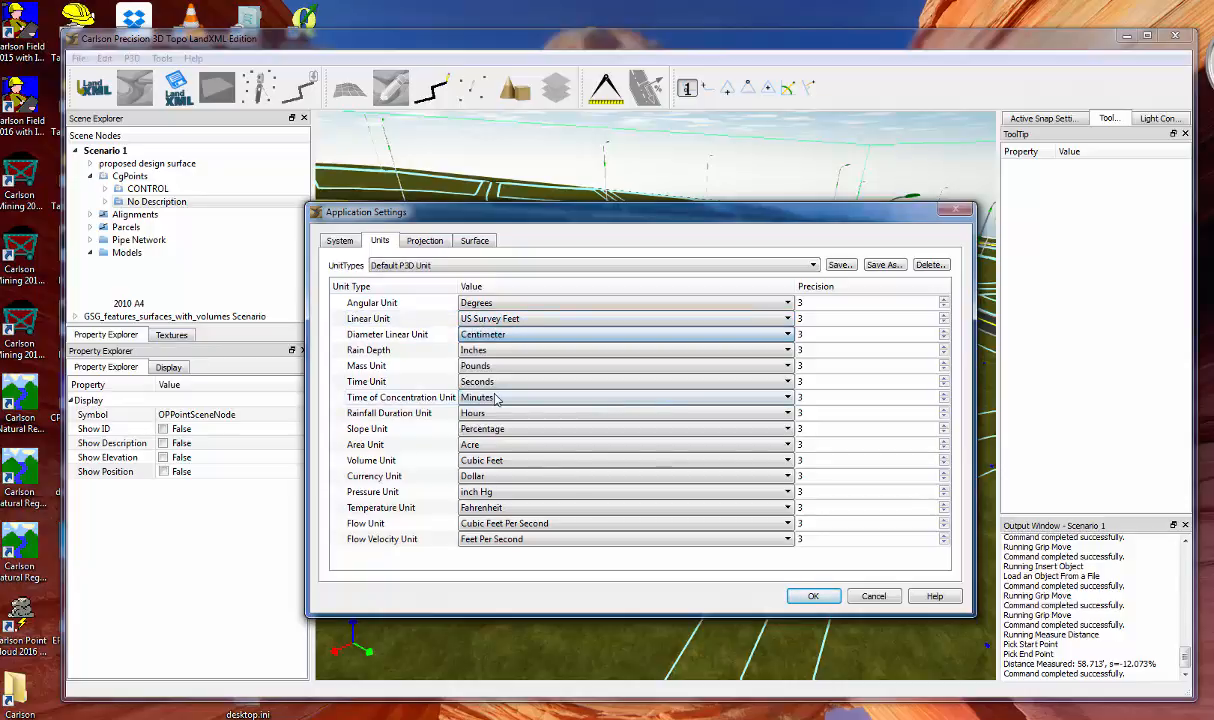
left_click(506, 358)
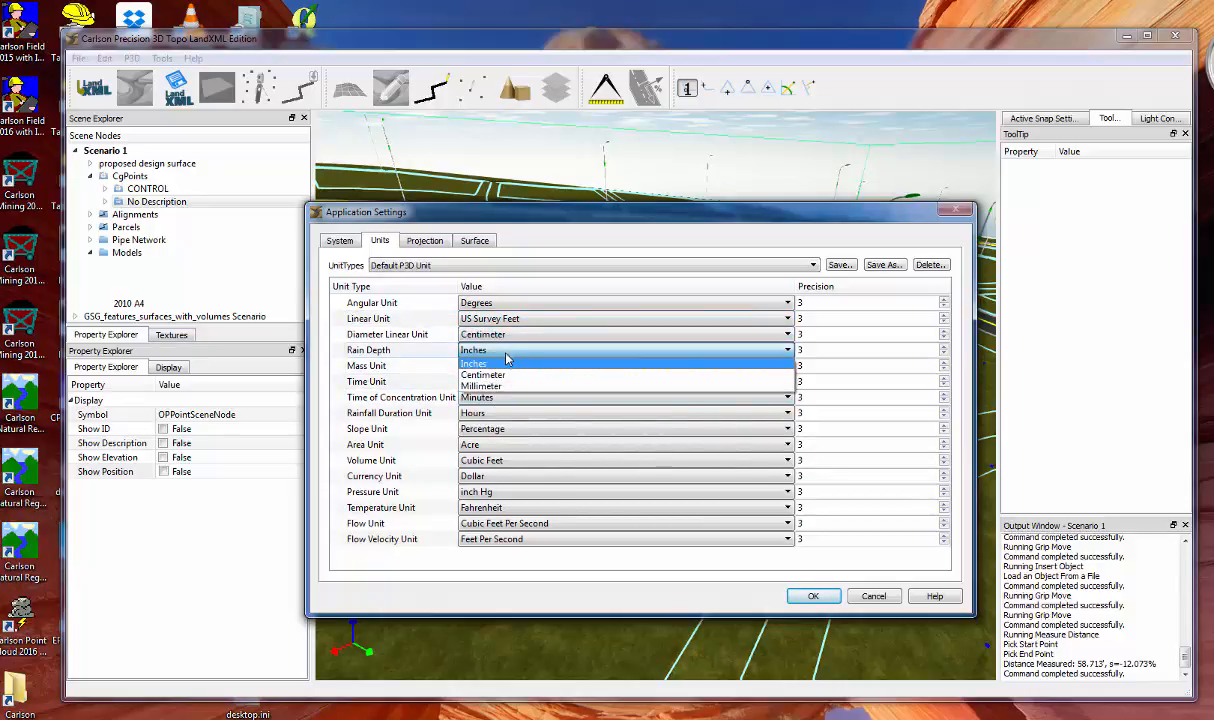
left_click(482, 380)
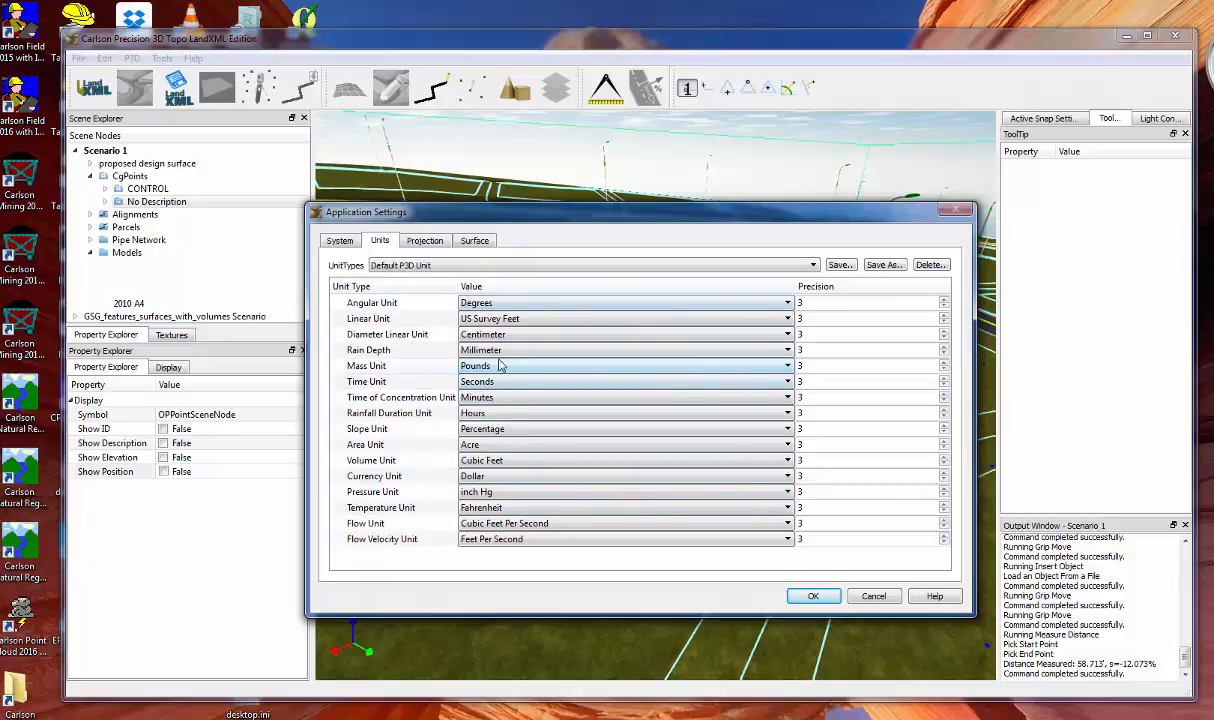
Load the metric units set to view its values, and switch back to the Default P3D Unit set
left_click(845, 304)
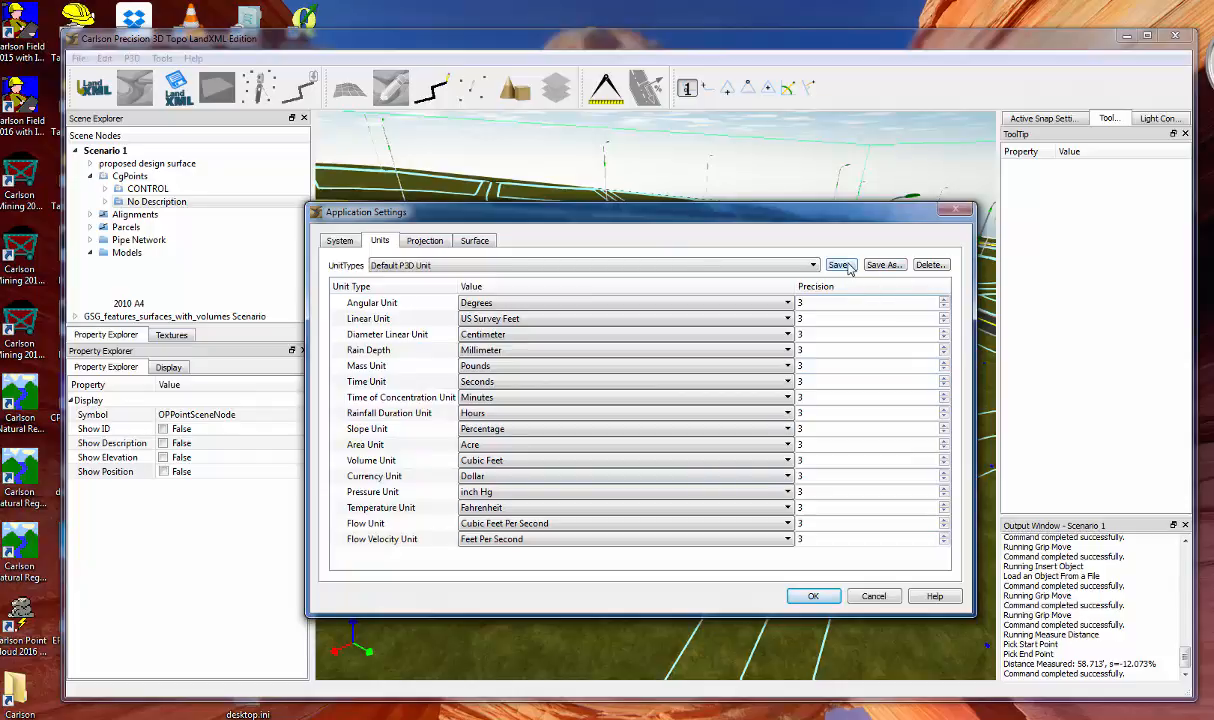
left_click(768, 264)
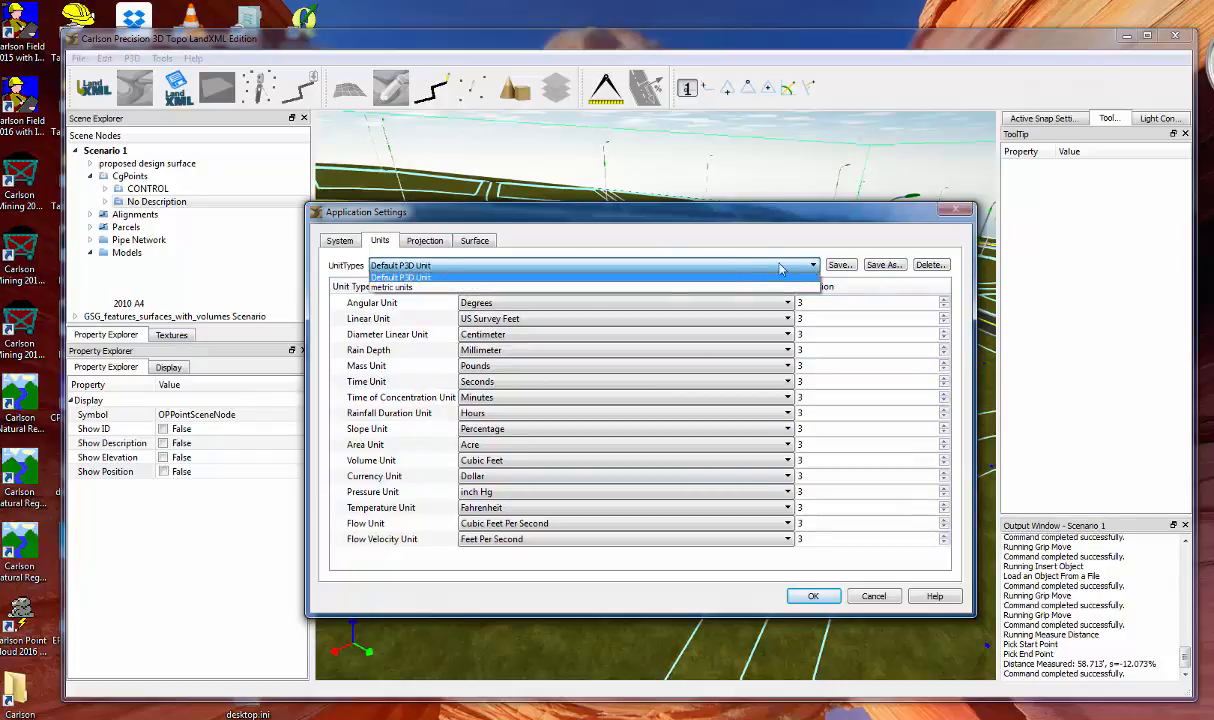
left_click(425, 289)
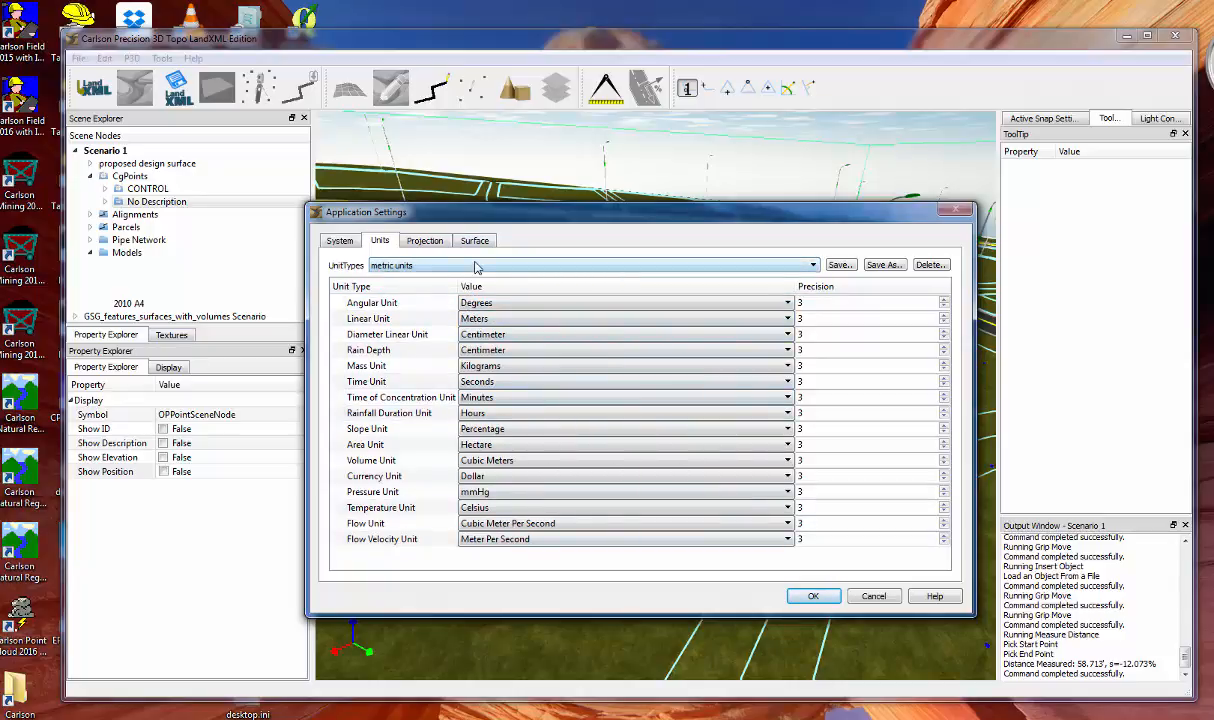
left_click(476, 266)
left_click(461, 278)
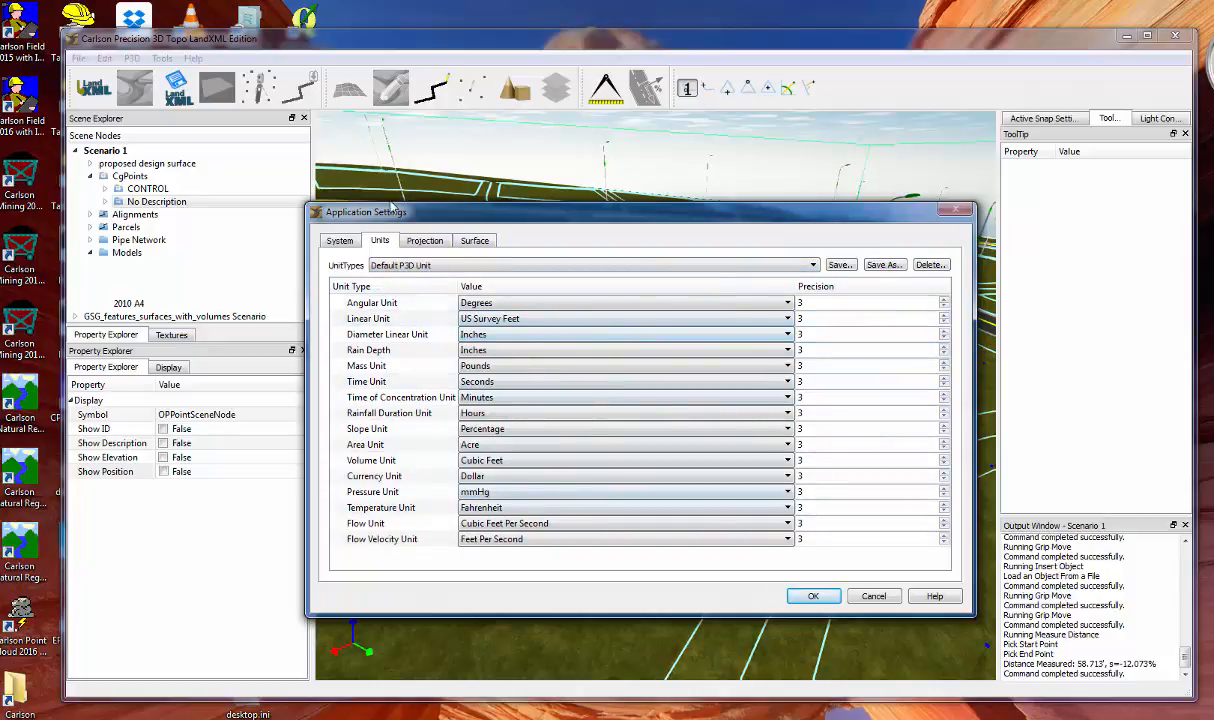
Set the projection type to US NAD 83 with zone ALABAMA EAST, apply the settings, and inspect the latitude and longitude across the surface
left_click(414, 240)
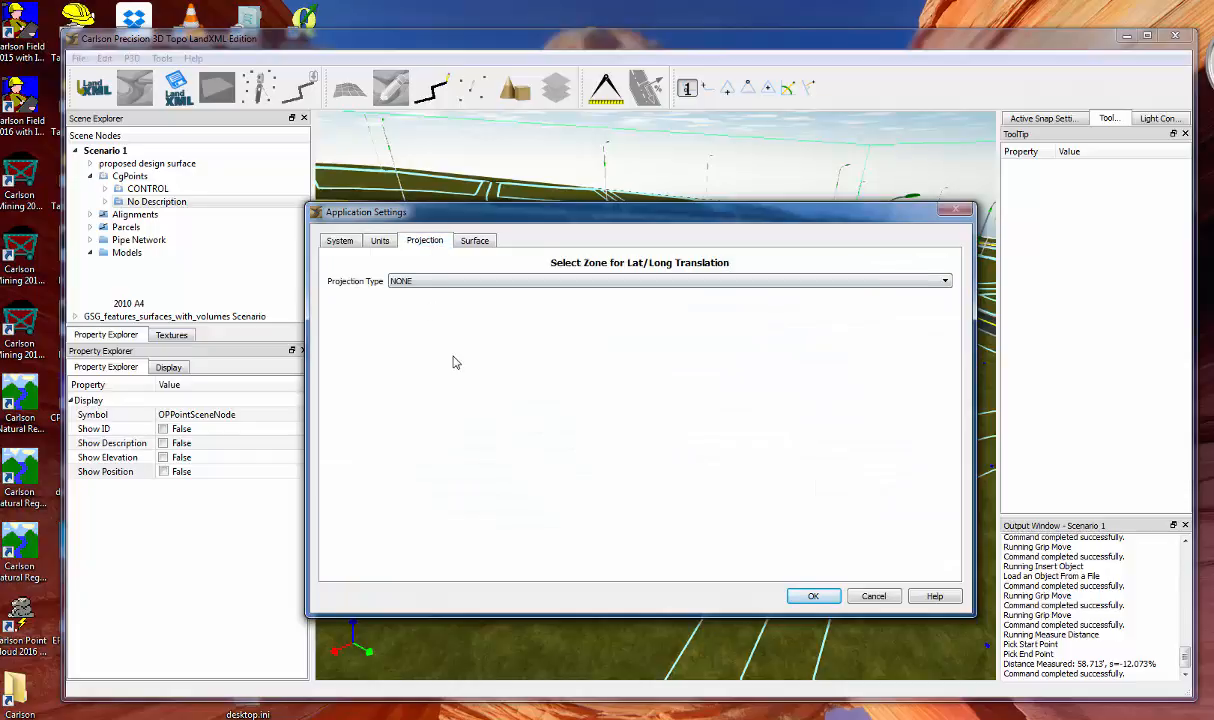
left_click(415, 281)
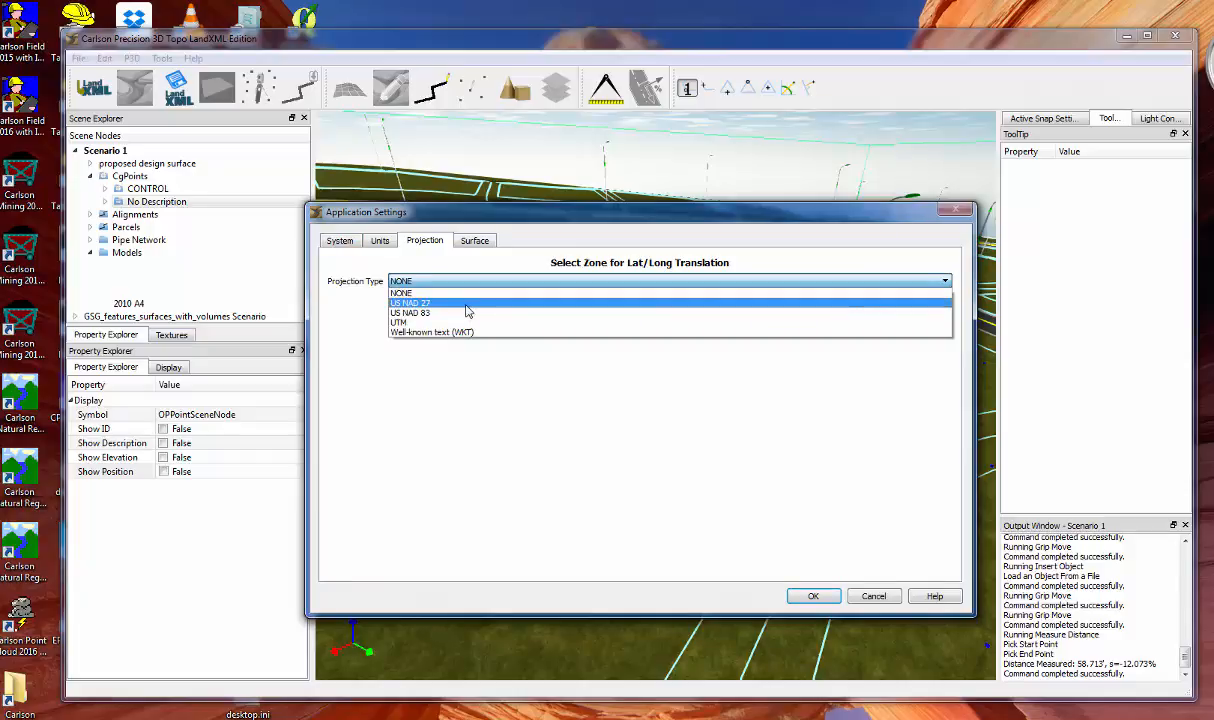
left_click(505, 340)
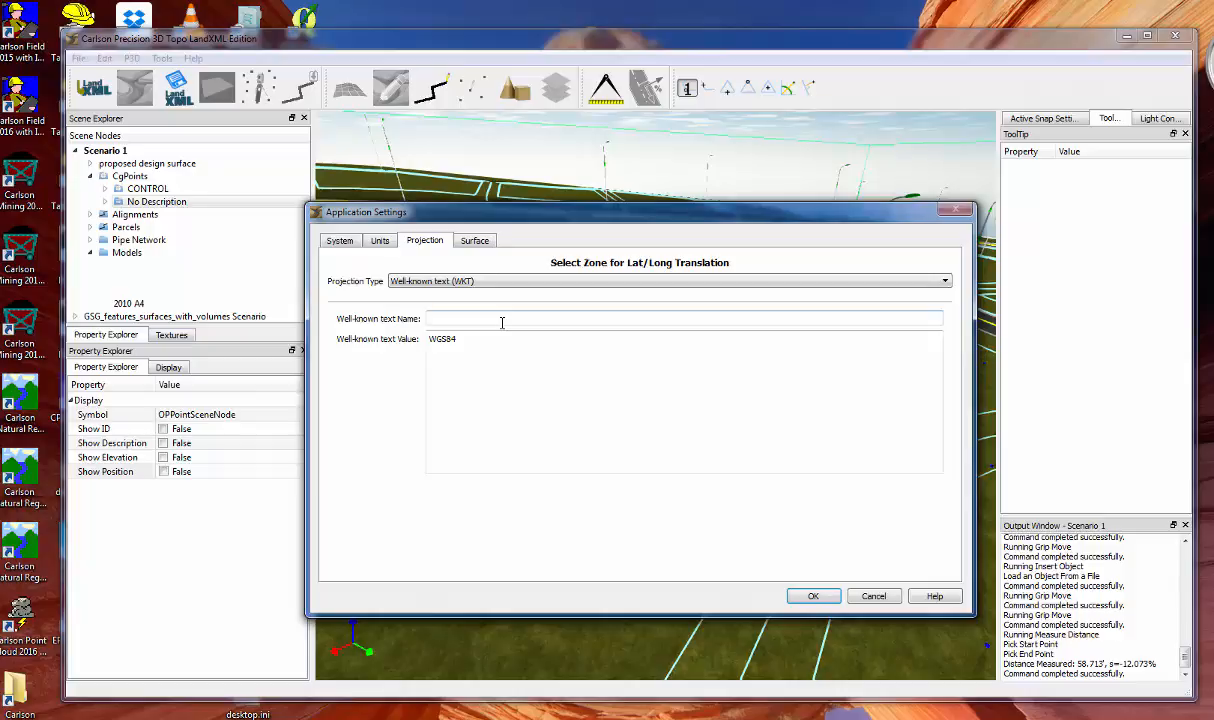
left_click(432, 284)
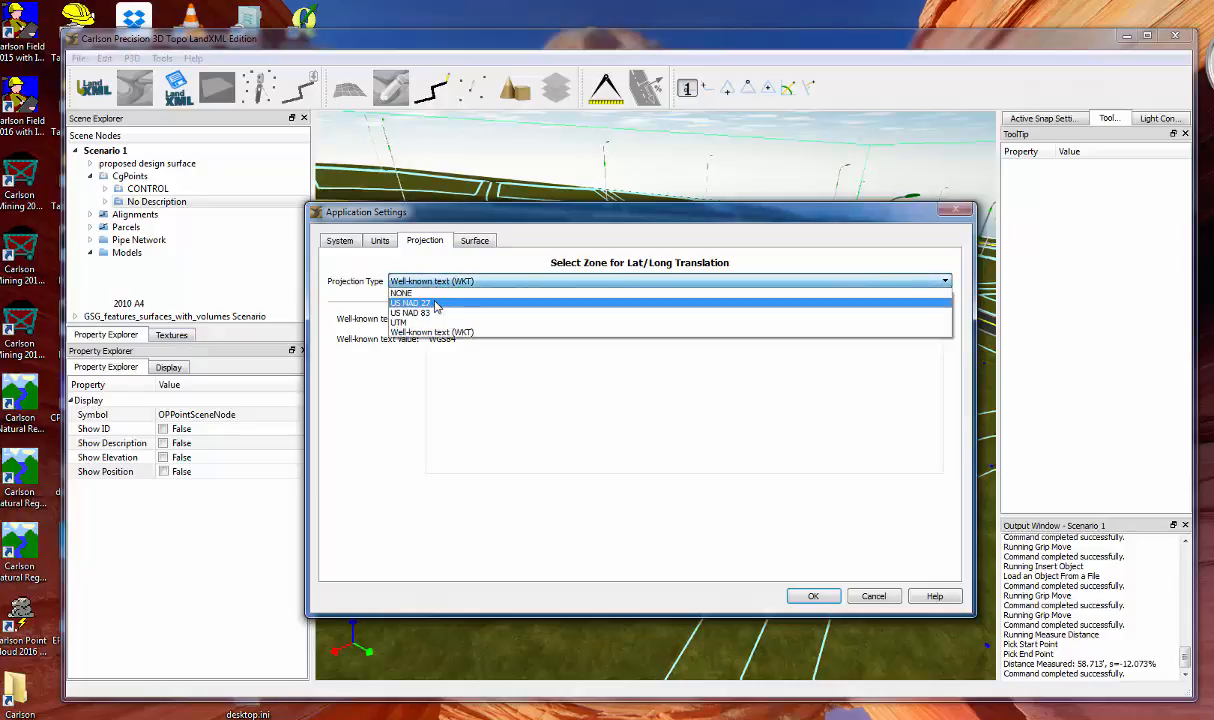
left_click(434, 313)
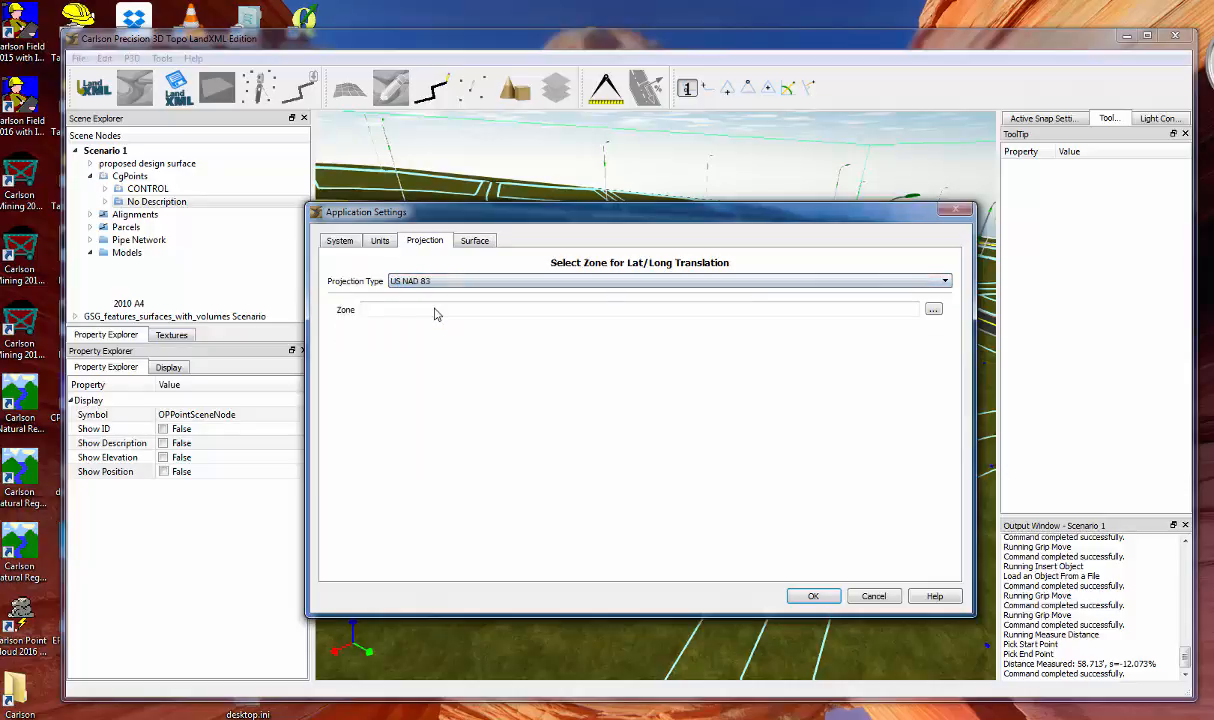
left_click(931, 310)
left_click(627, 436)
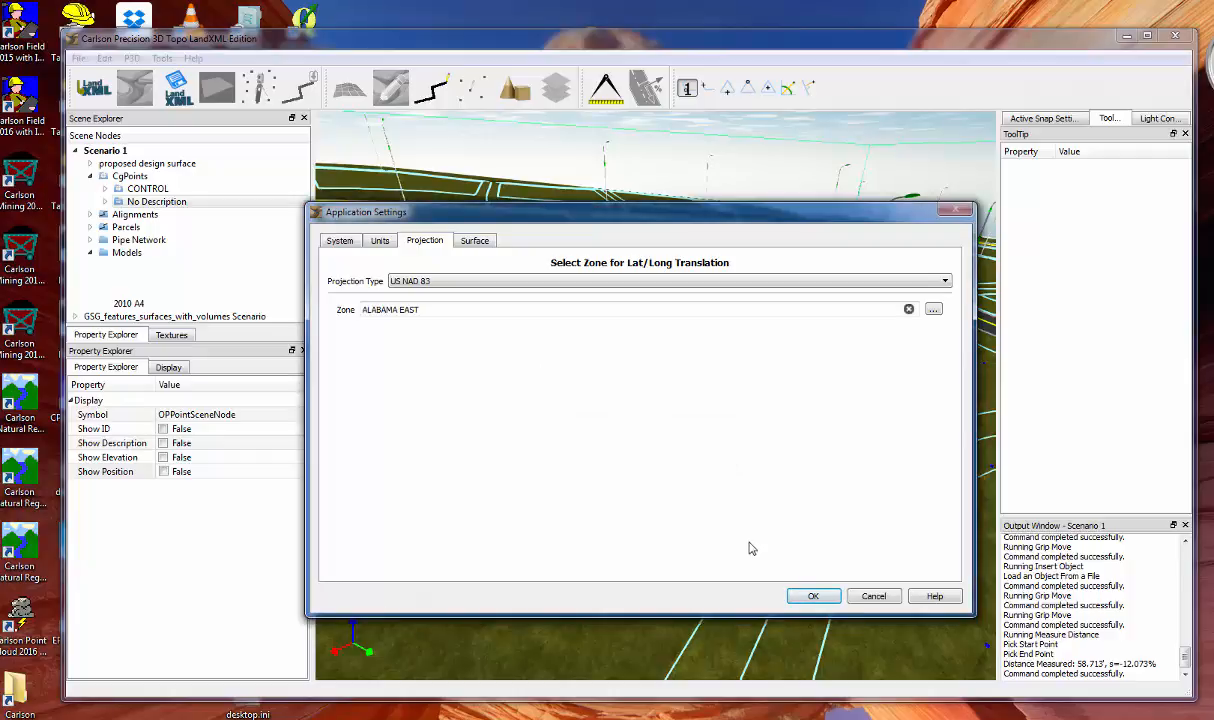
left_click(810, 603)
left_click_drag(645, 471, 620, 480)
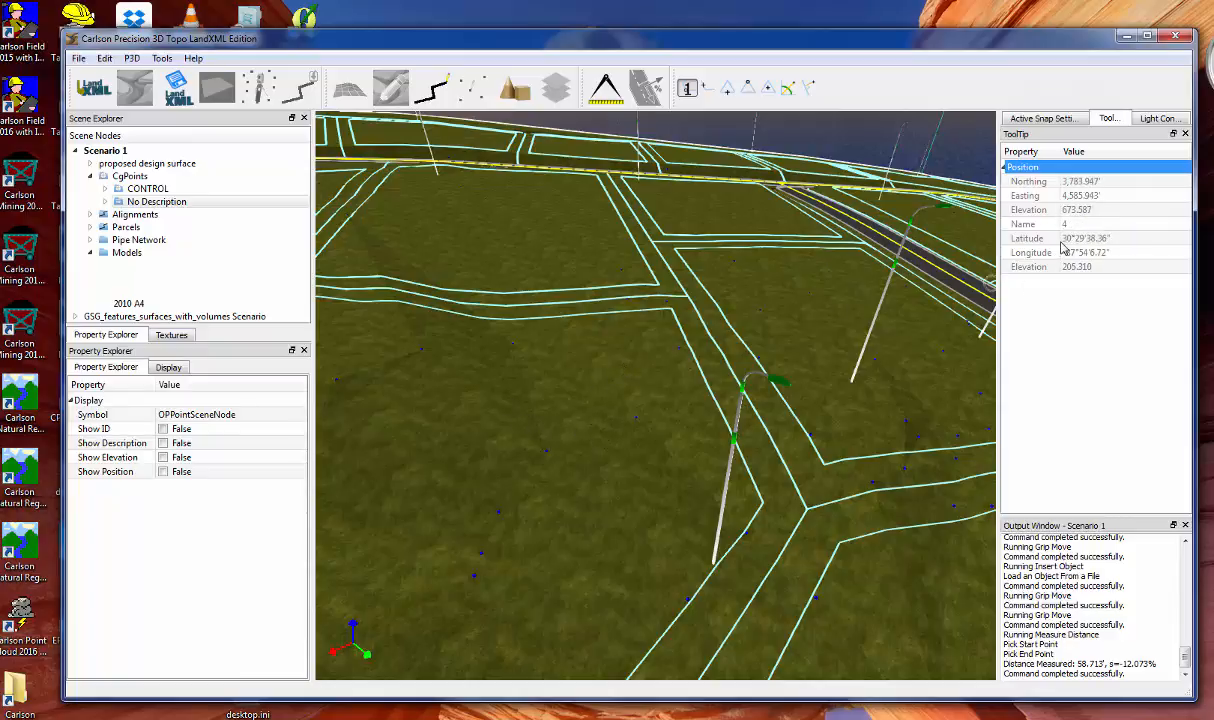
middle_click_drag(594, 448, 640, 442)
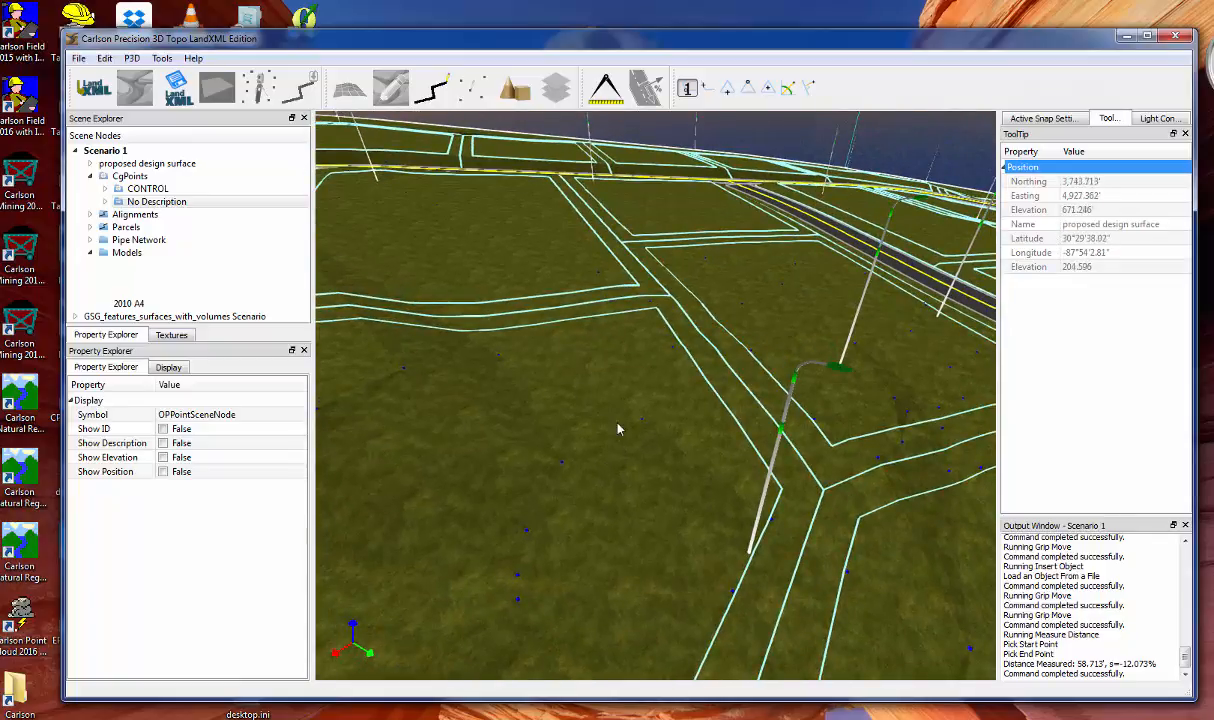
View the application's version and contact information, and close the About window
middle_click_drag(617, 424, 631, 424)
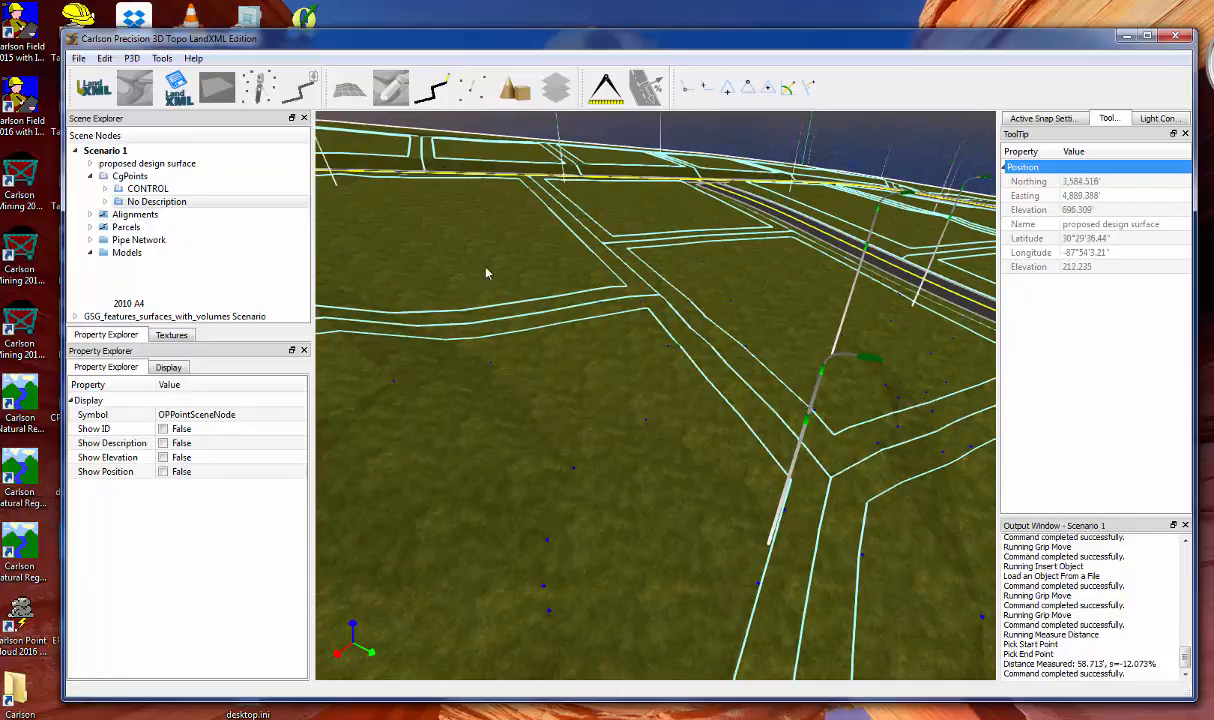
left_click(194, 60)
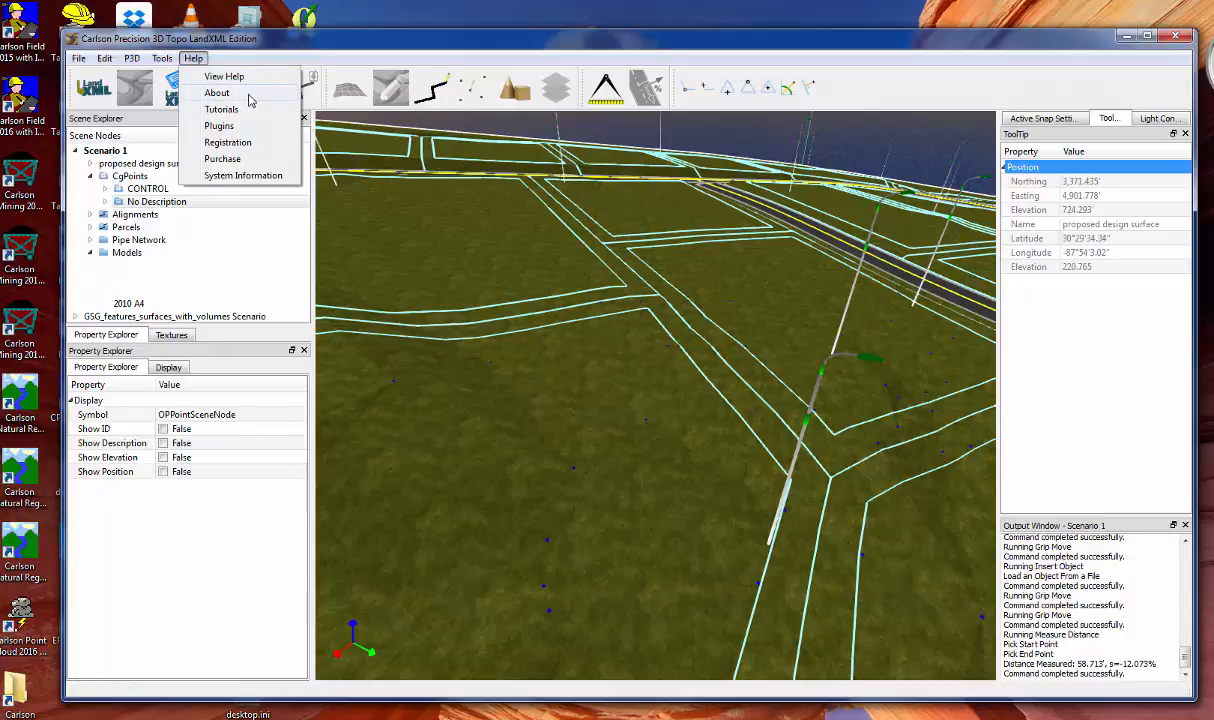
left_click(252, 95)
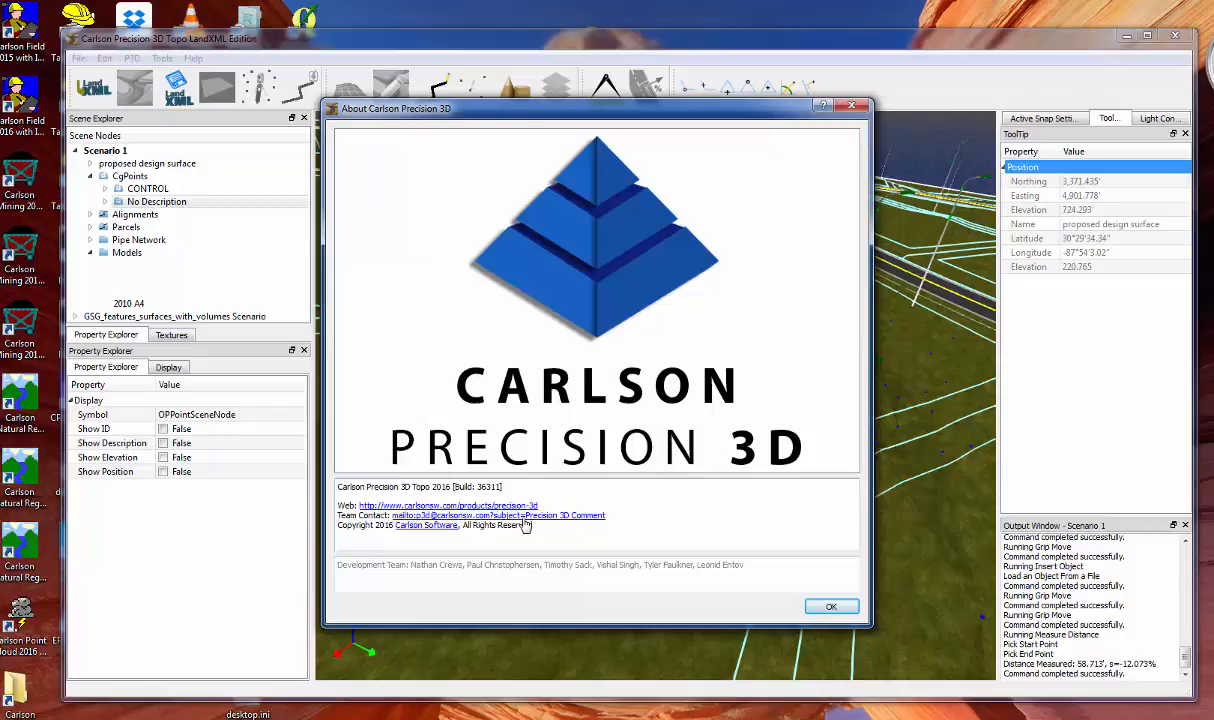
left_click(831, 608)
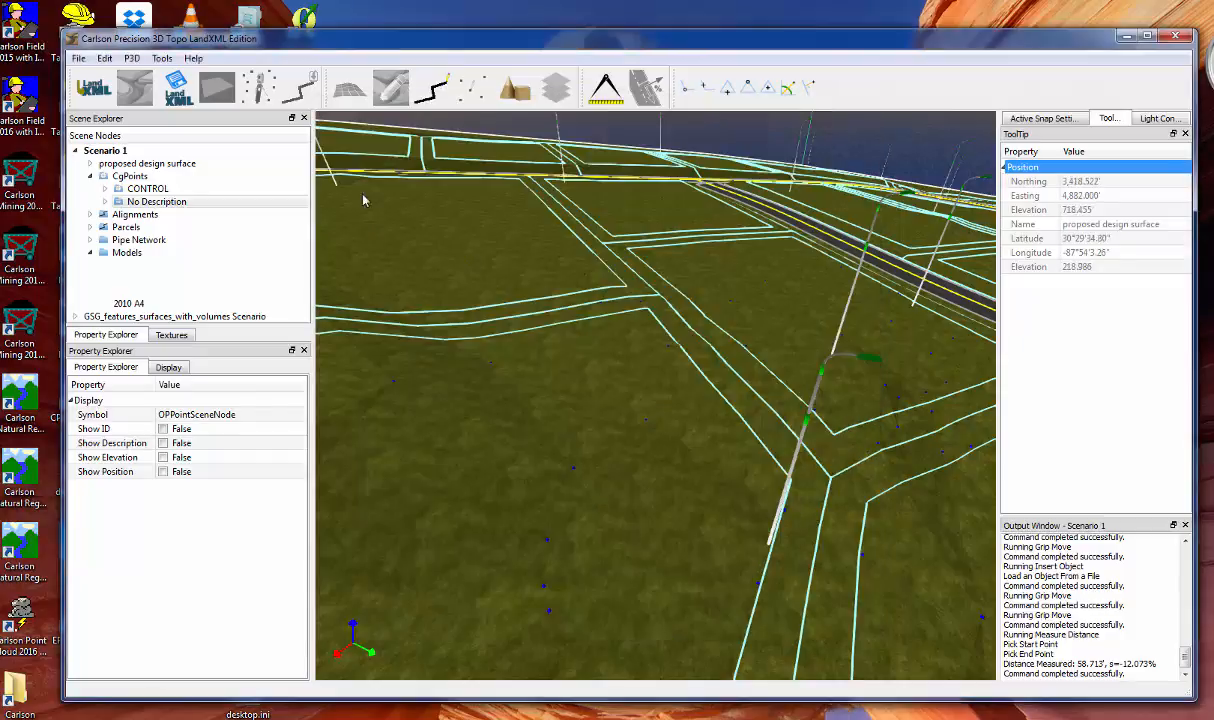
Open the online tutorials page in the web browser, close it, and return to Carlson Precision 3D
left_click(193, 58)
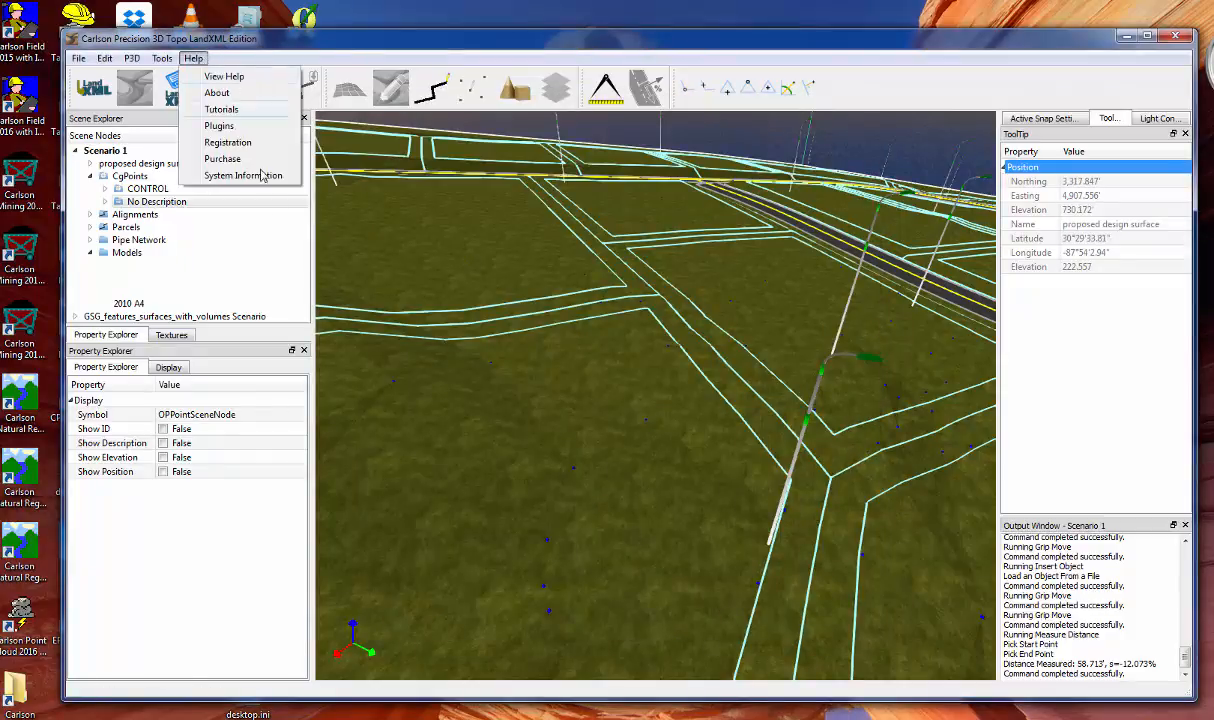
left_click(250, 112)
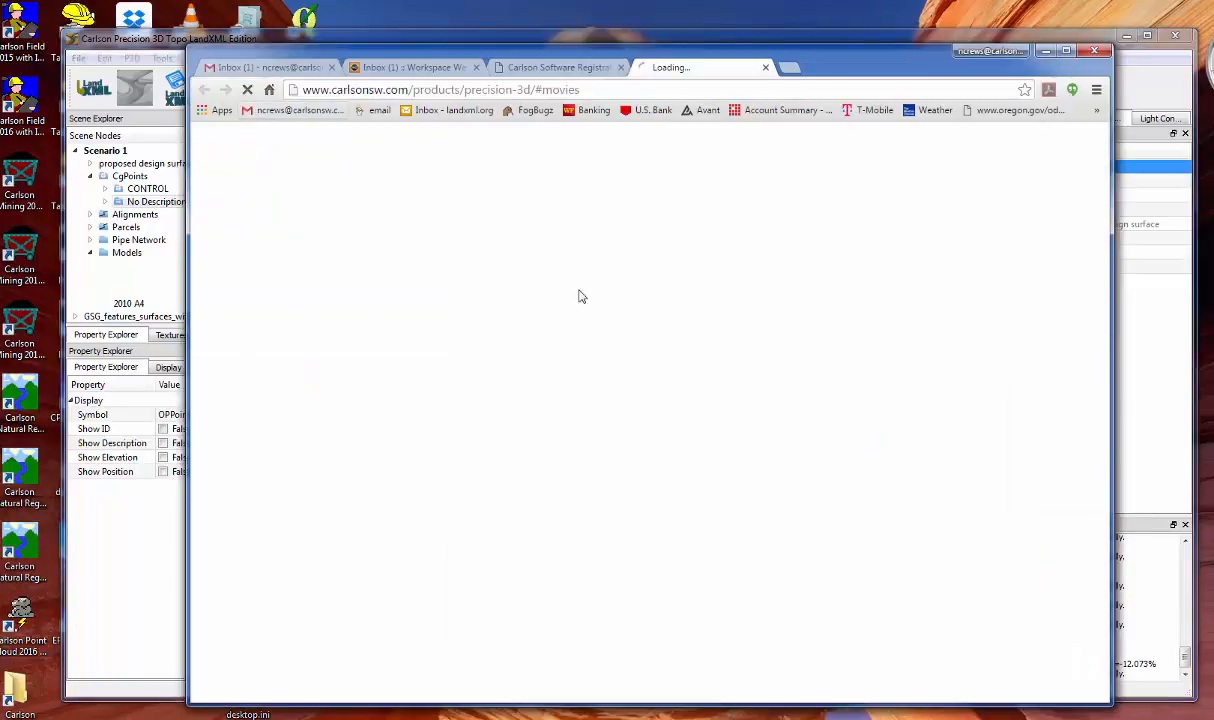
left_click(765, 67)
left_click(1045, 52)
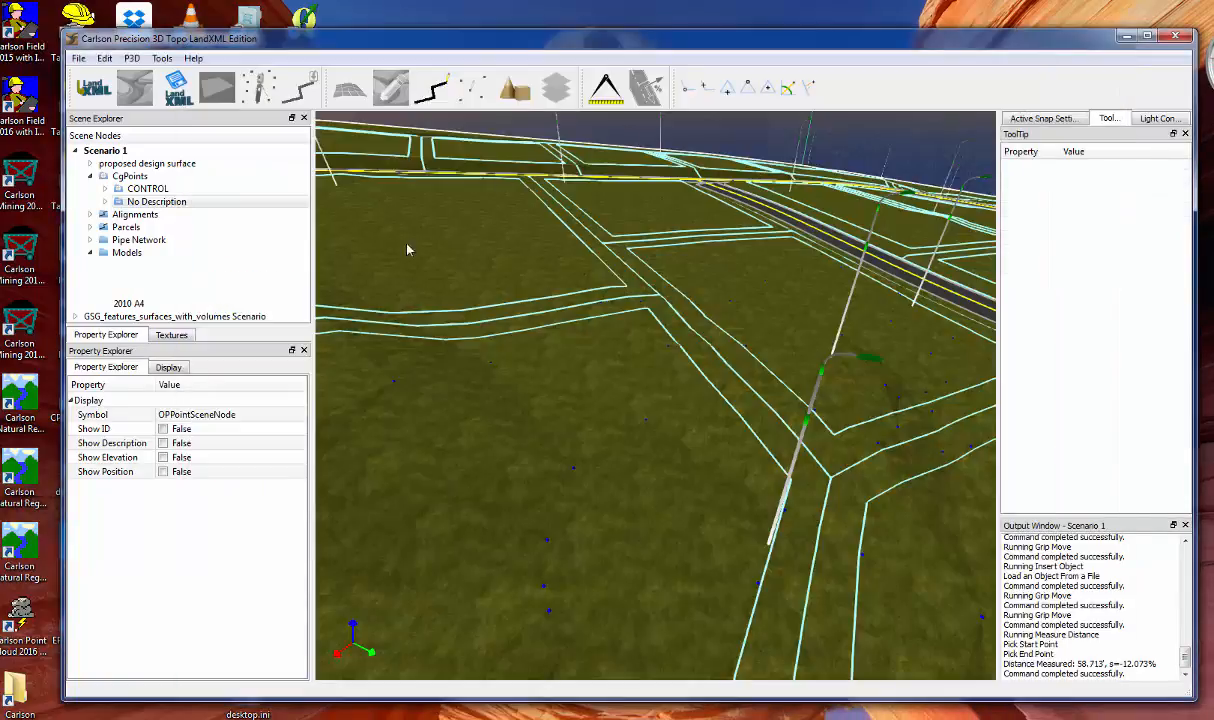
Review the graphics system information list and close it
left_click(193, 58)
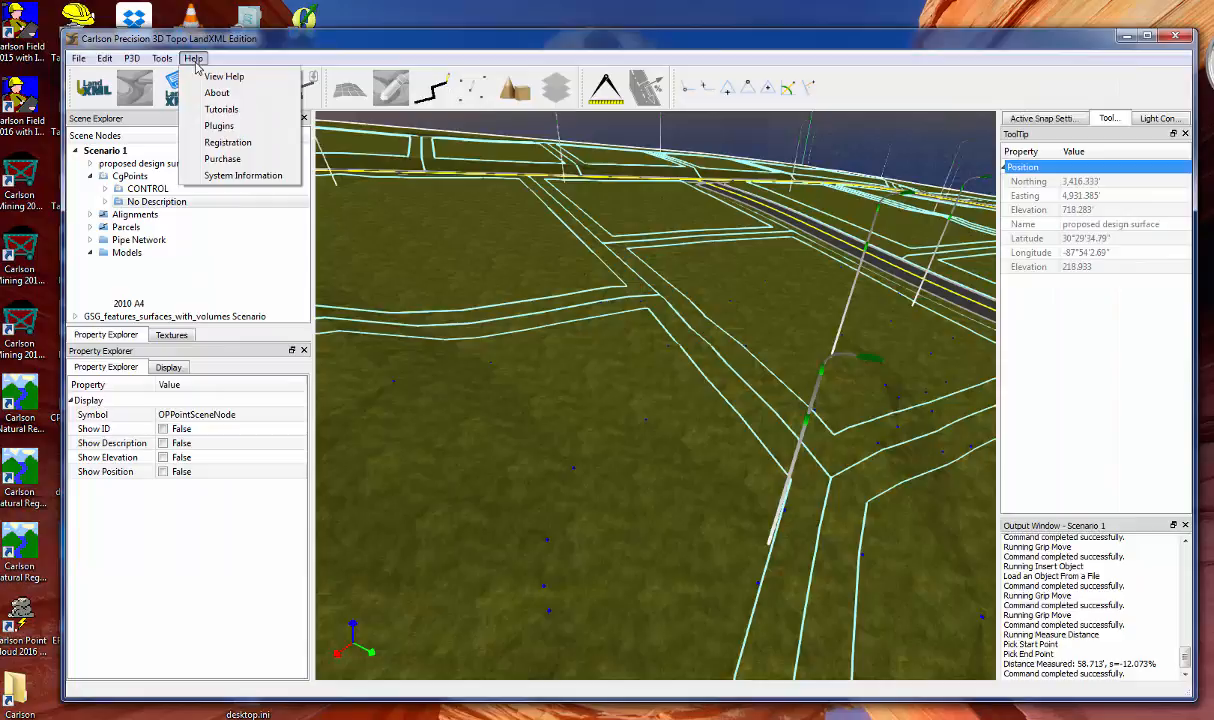
left_click(245, 175)
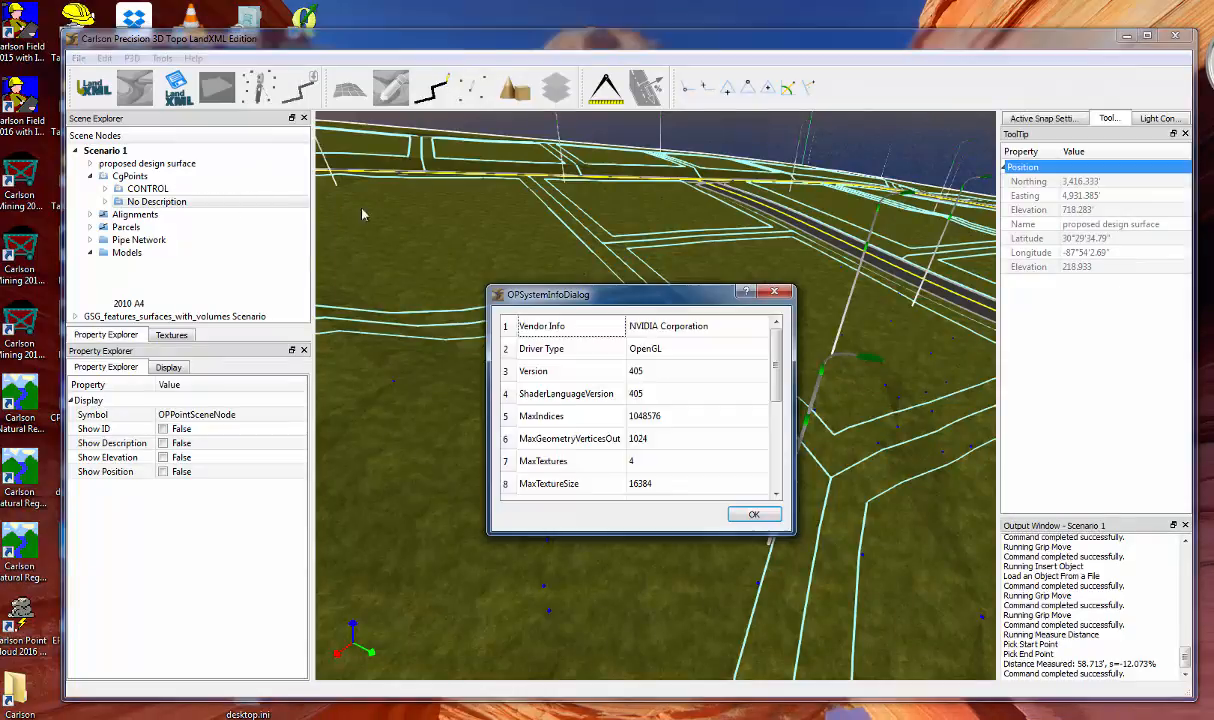
mouse_move(775, 352)
left_mouse_down()
mouse_move(784, 450)
mouse_move(778, 345)
left_mouse_up()
left_click(754, 515)
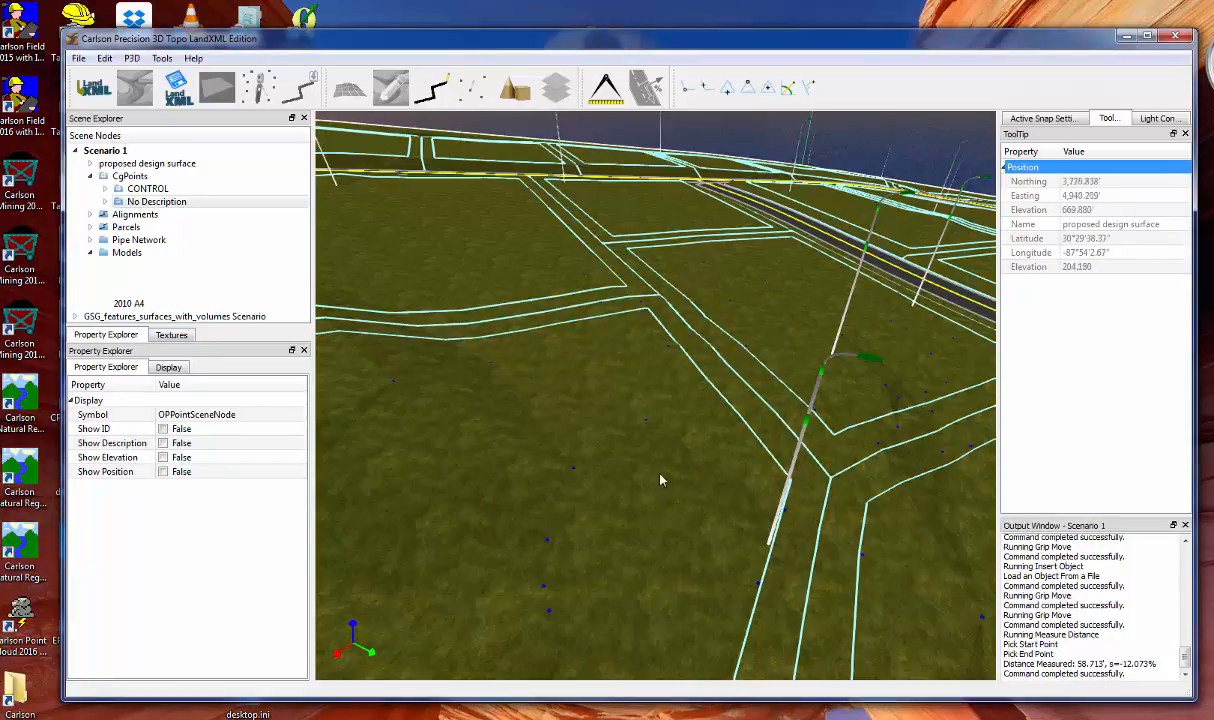
Save the scenario as the LandXML file Olympus_Subdivision-2.0-a.xml in the LandXML-2.0 folder
left_click_drag(612, 439, 526, 394)
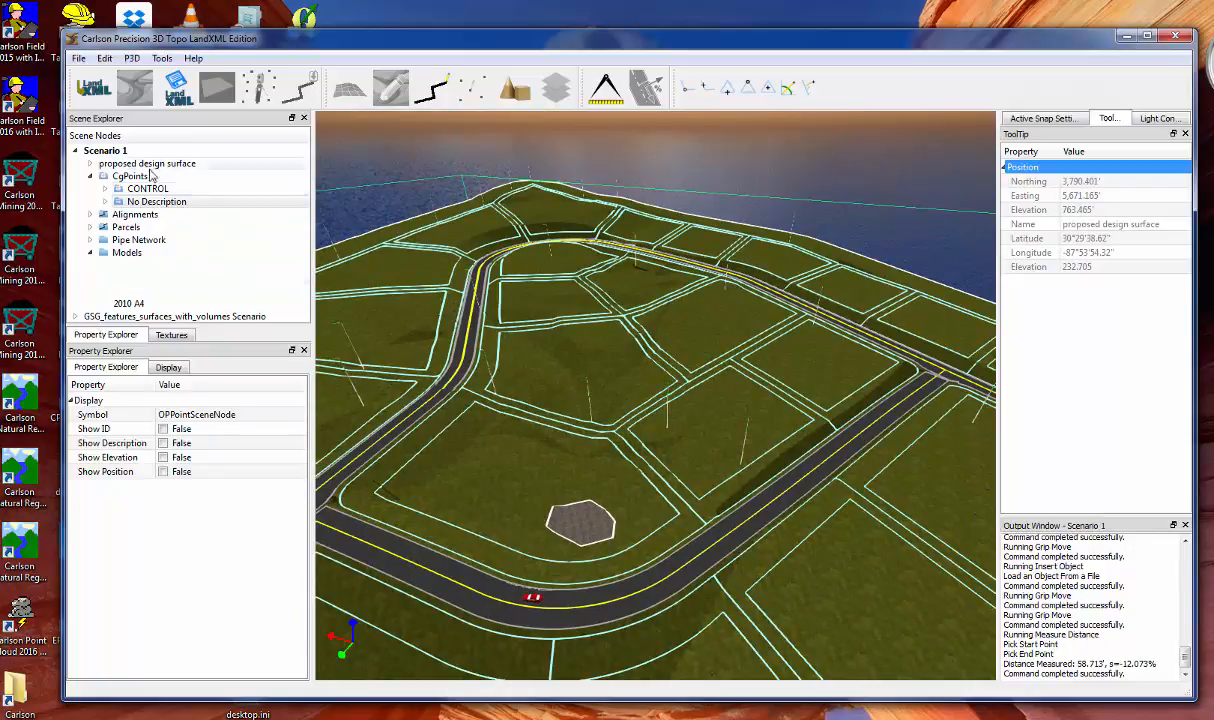
left_click(97, 94)
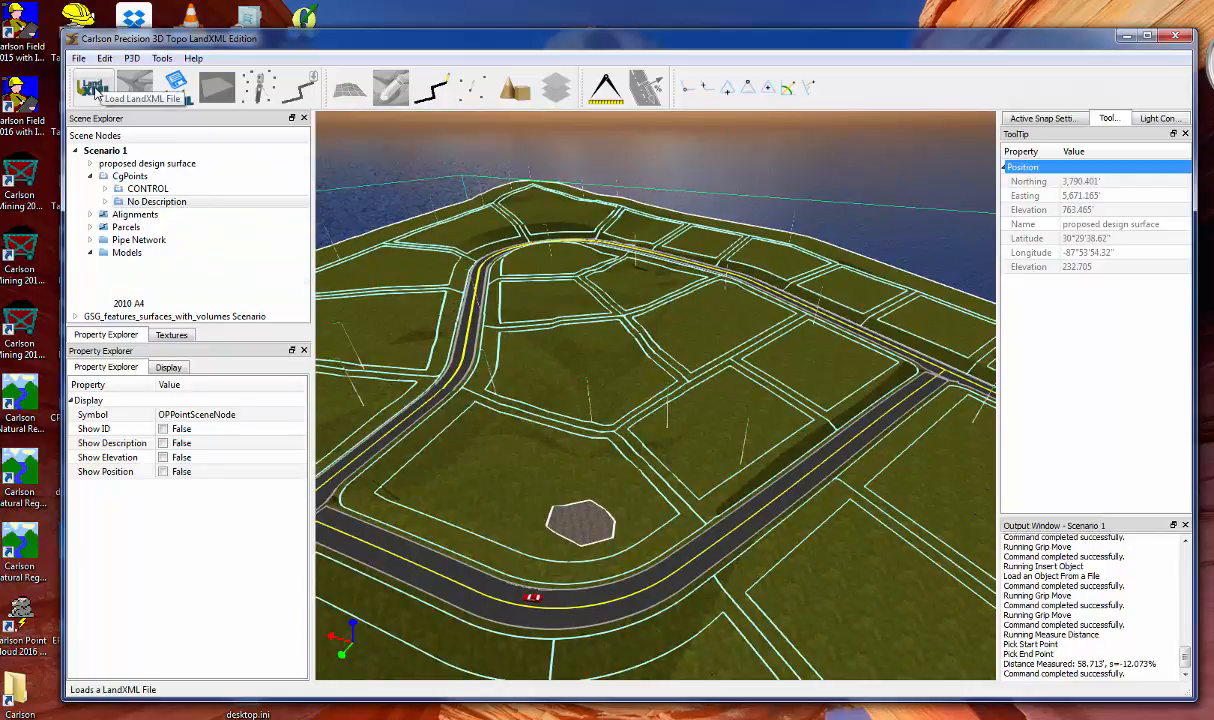
left_click(175, 86)
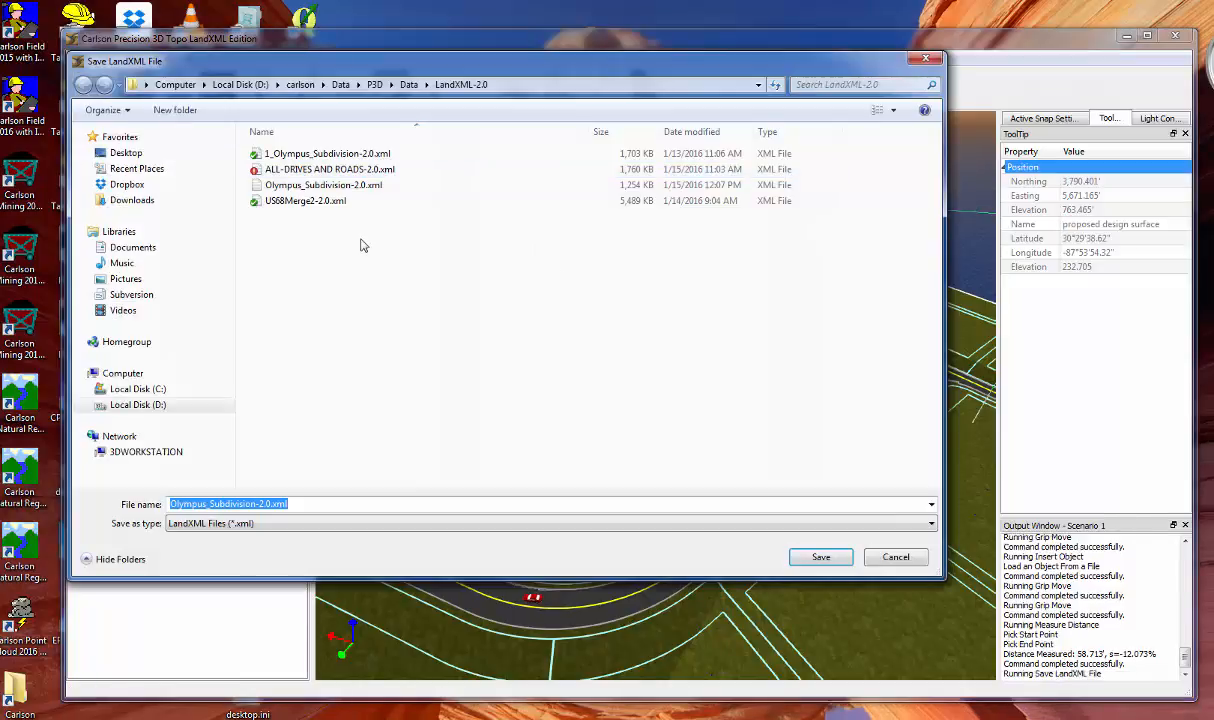
left_click(358, 185)
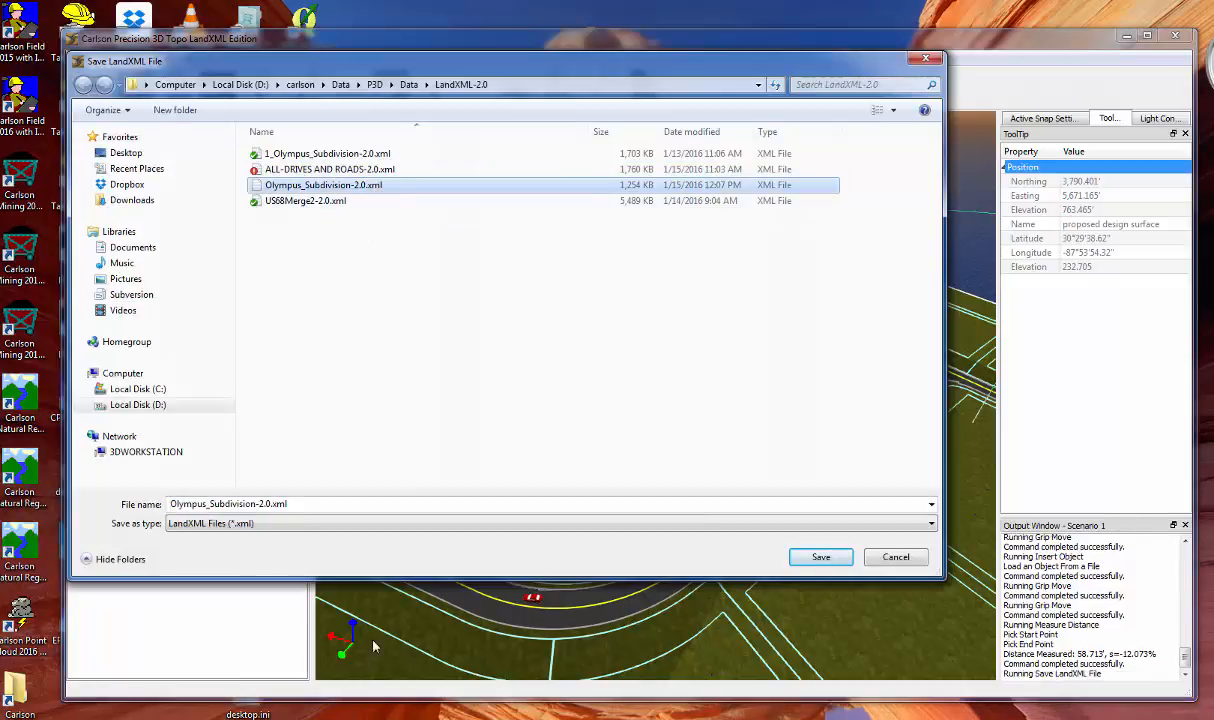
left_click(269, 503)
left_click(268, 503)
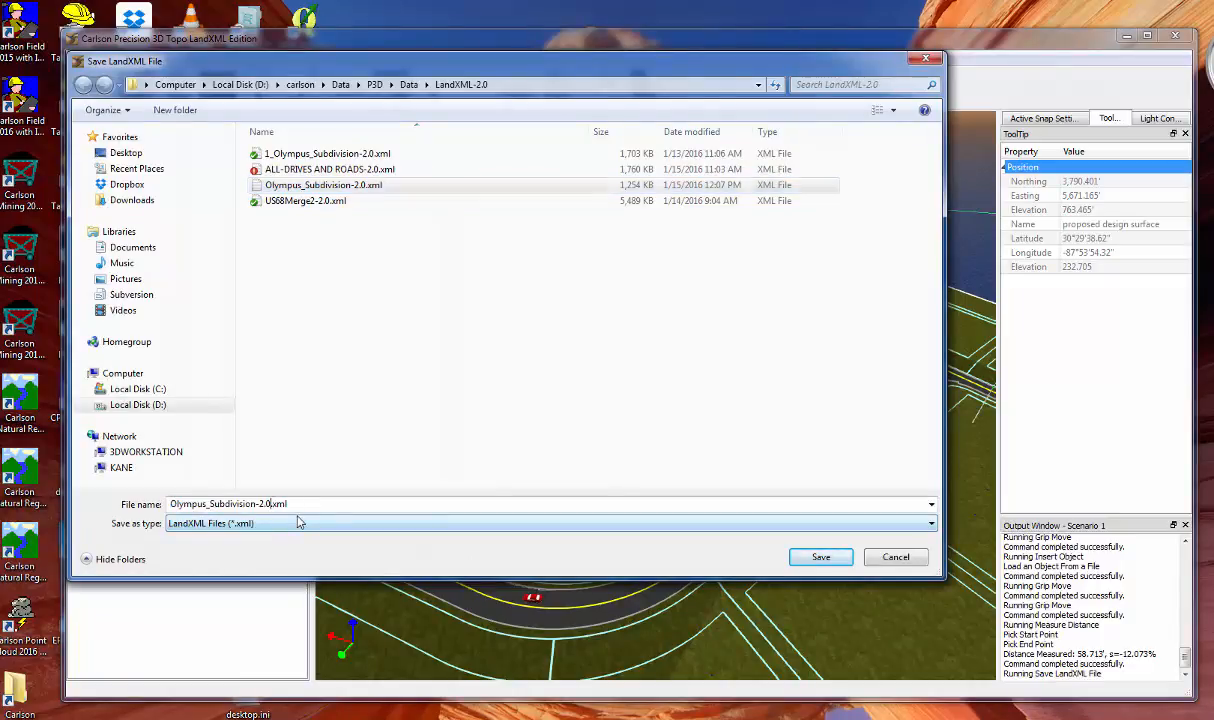
key("Return")
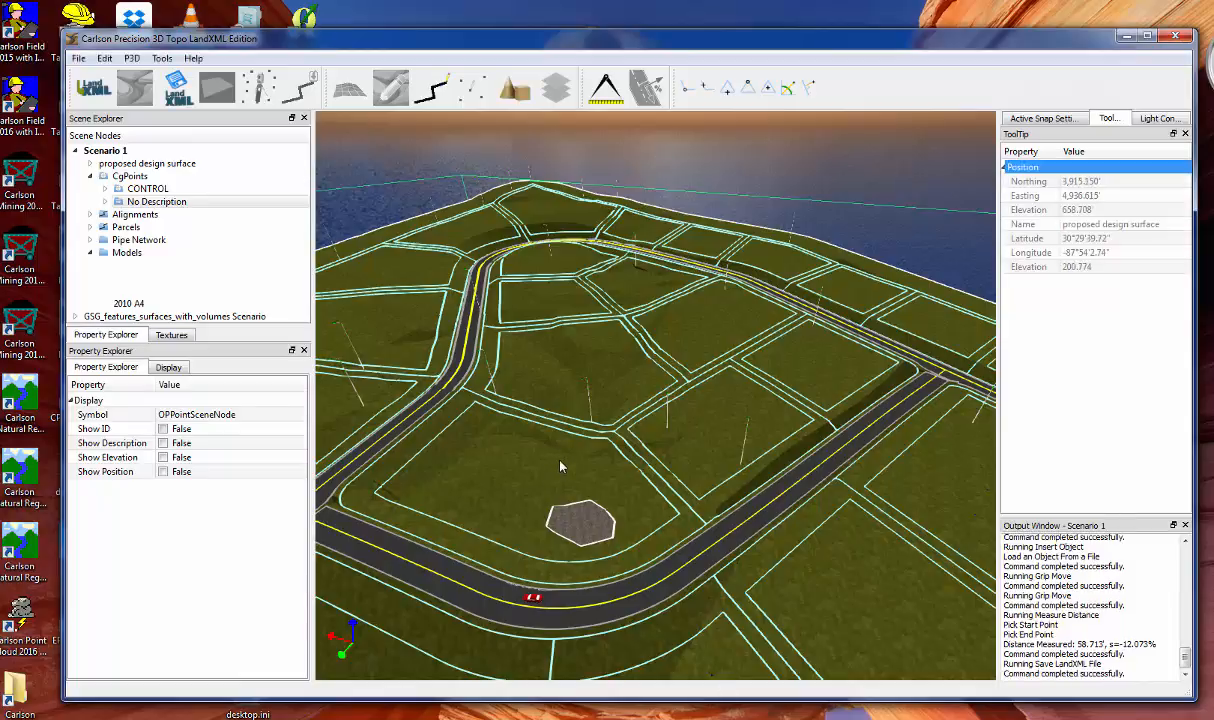
middle_click_drag(563, 465, 493, 466)
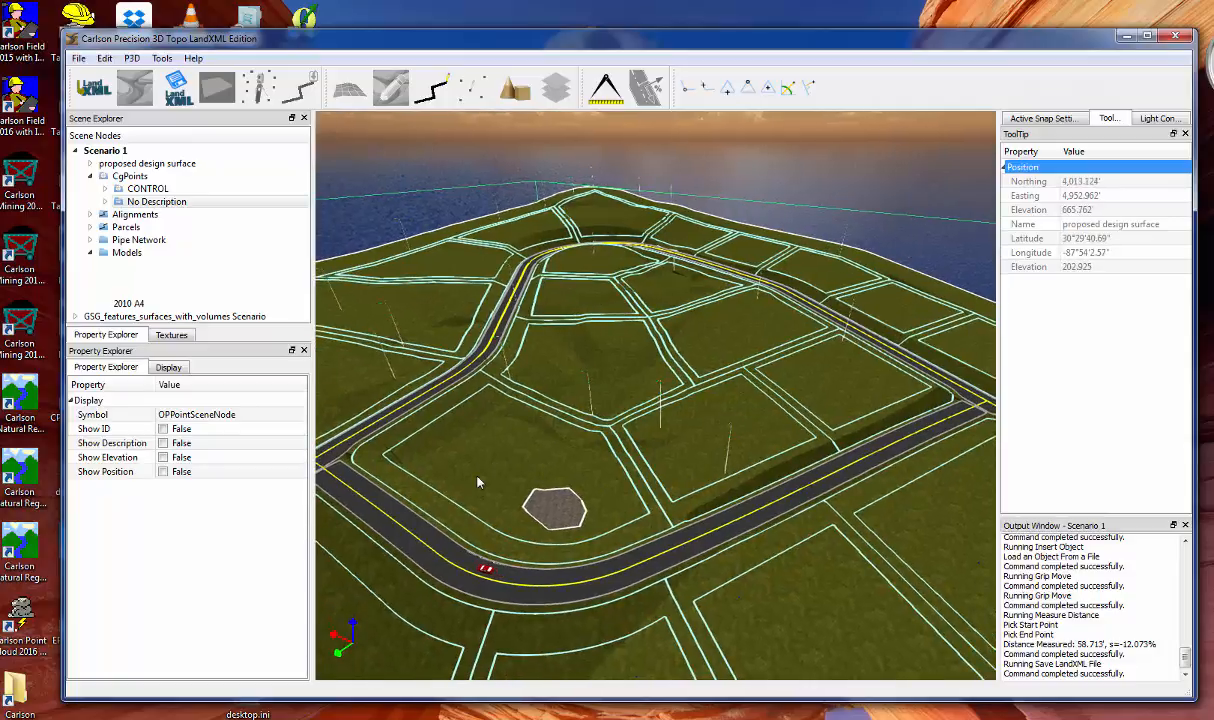
middle_click_drag(478, 481, 585, 494)
scroll(585, 494, "up", 5)
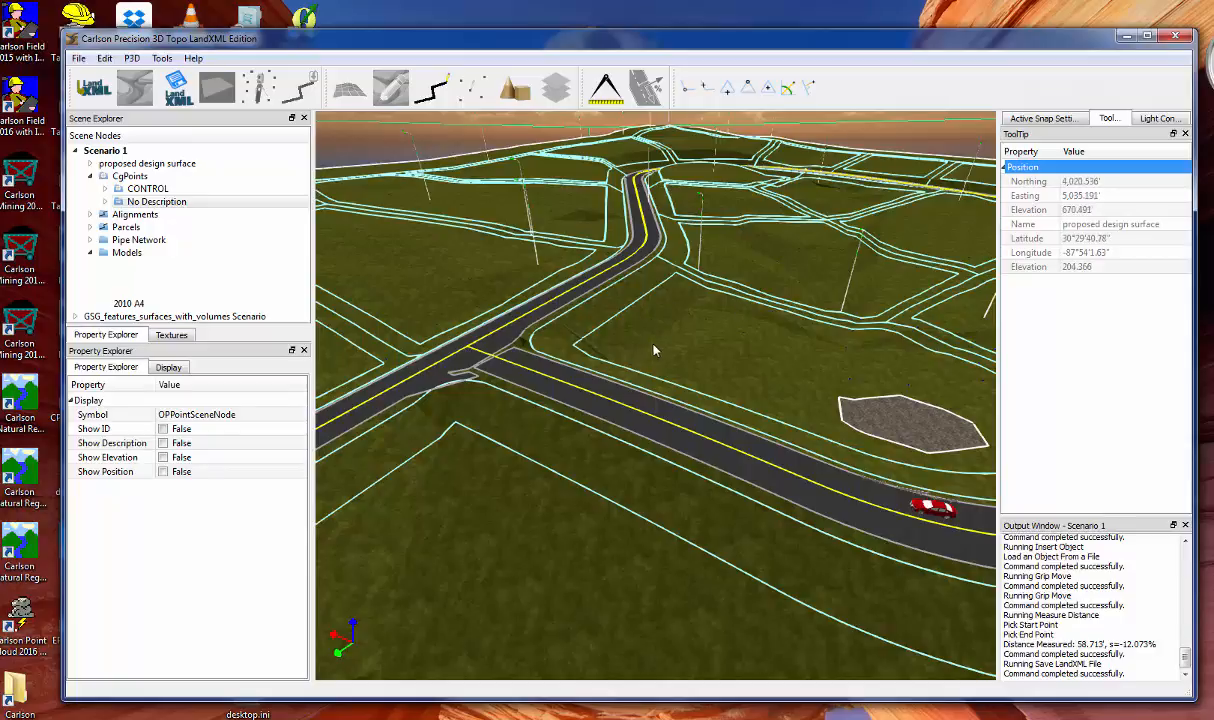
middle_click_drag(653, 349, 610, 343)
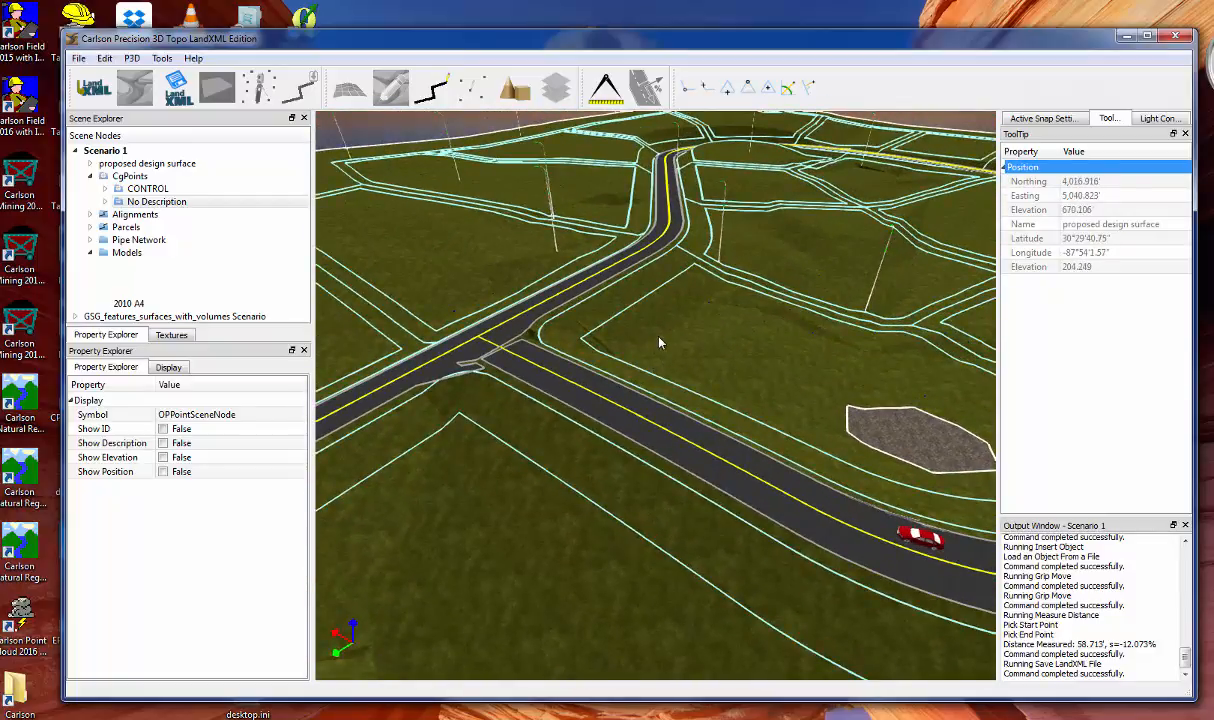
scroll(722, 357, "down", 3)
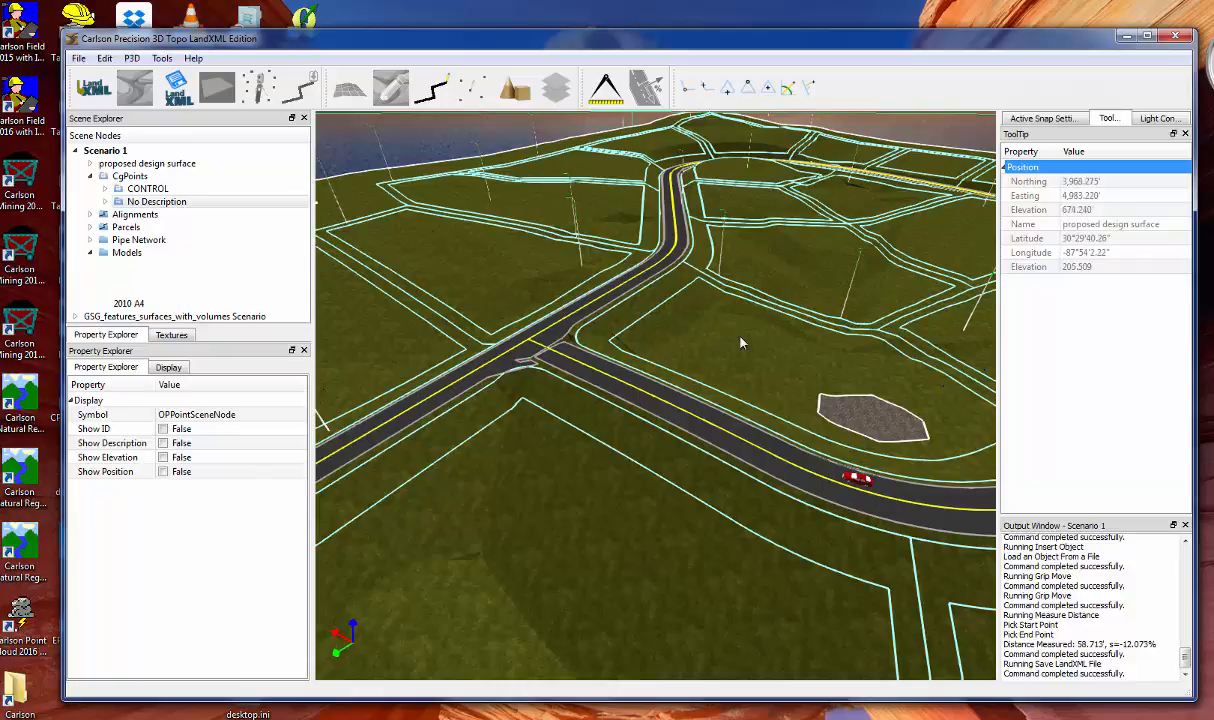
left_click_drag(740, 341, 699, 365)
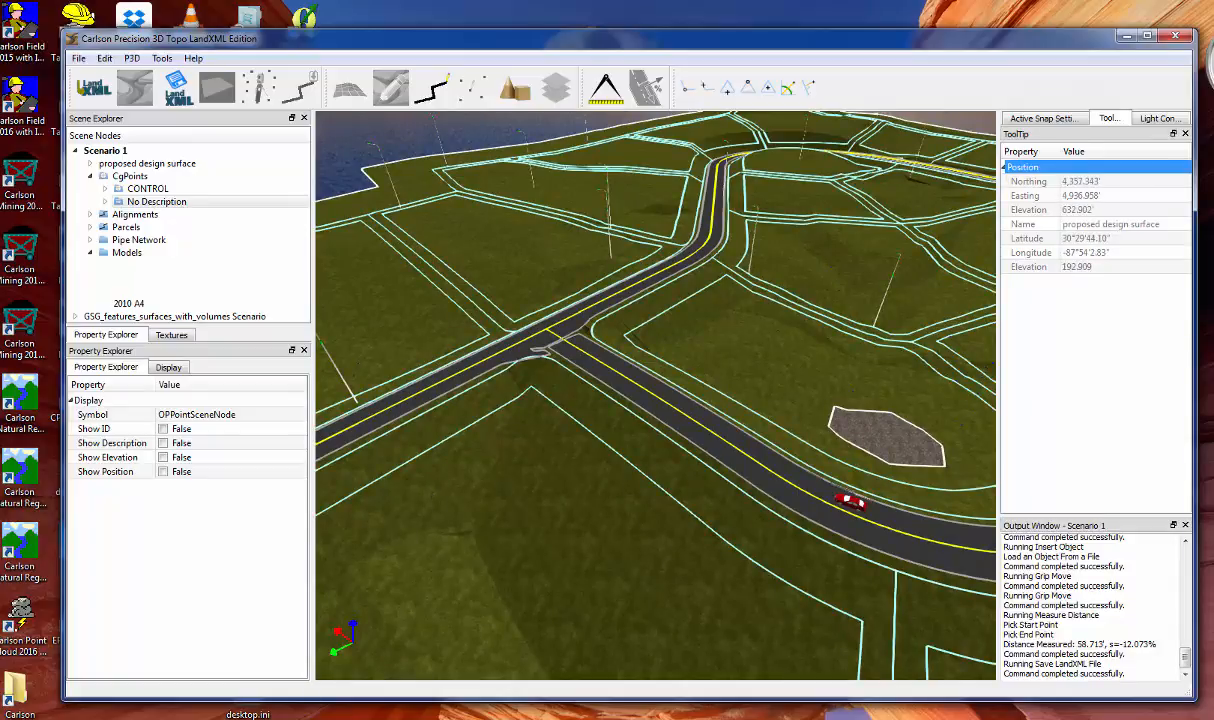
Switch to Windows Explorer and load Olympus_Subdivision-2.0-a.xml from the LandXML-2.0 folder into Carlson Precision 3D
key("alt+Tab")
left_click(527, 98)
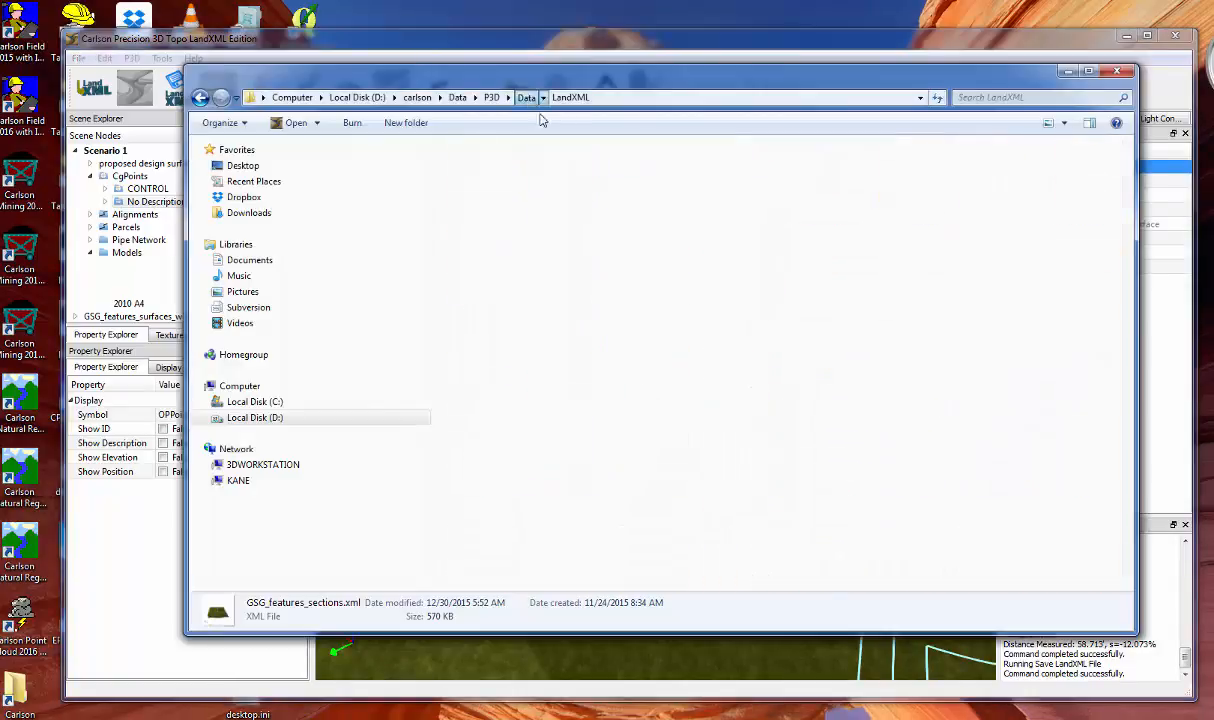
double_click(740, 190)
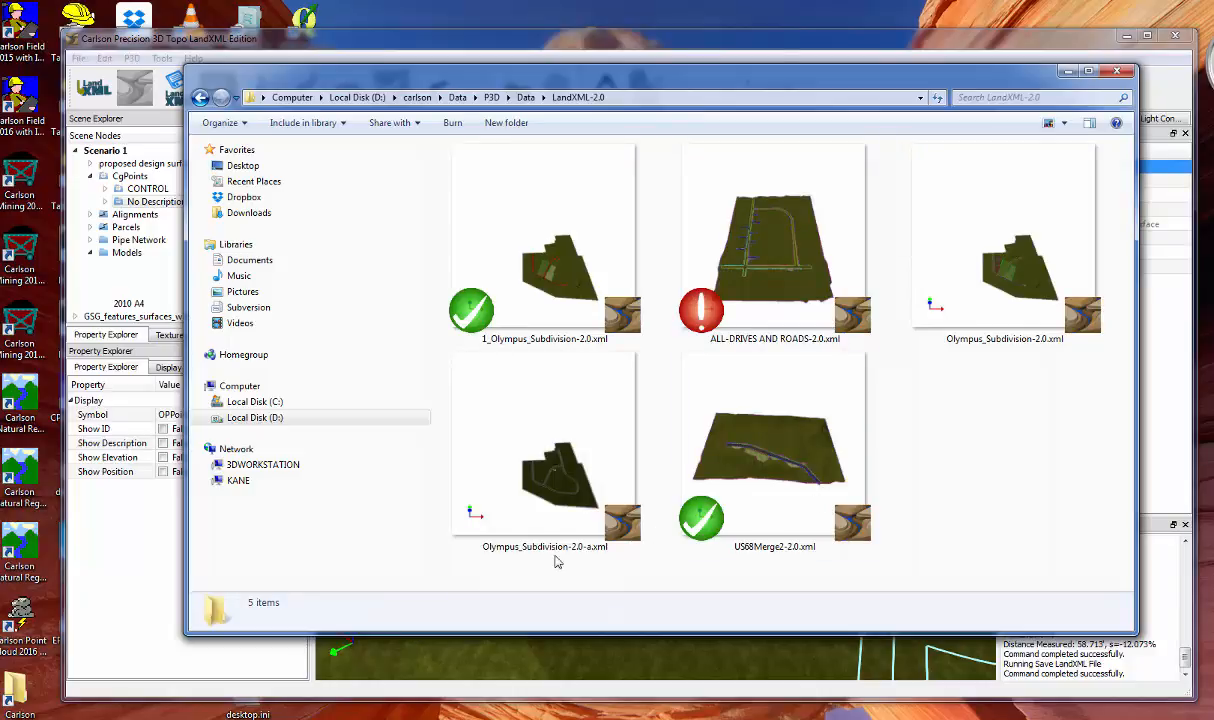
left_click_drag(560, 492, 592, 672)
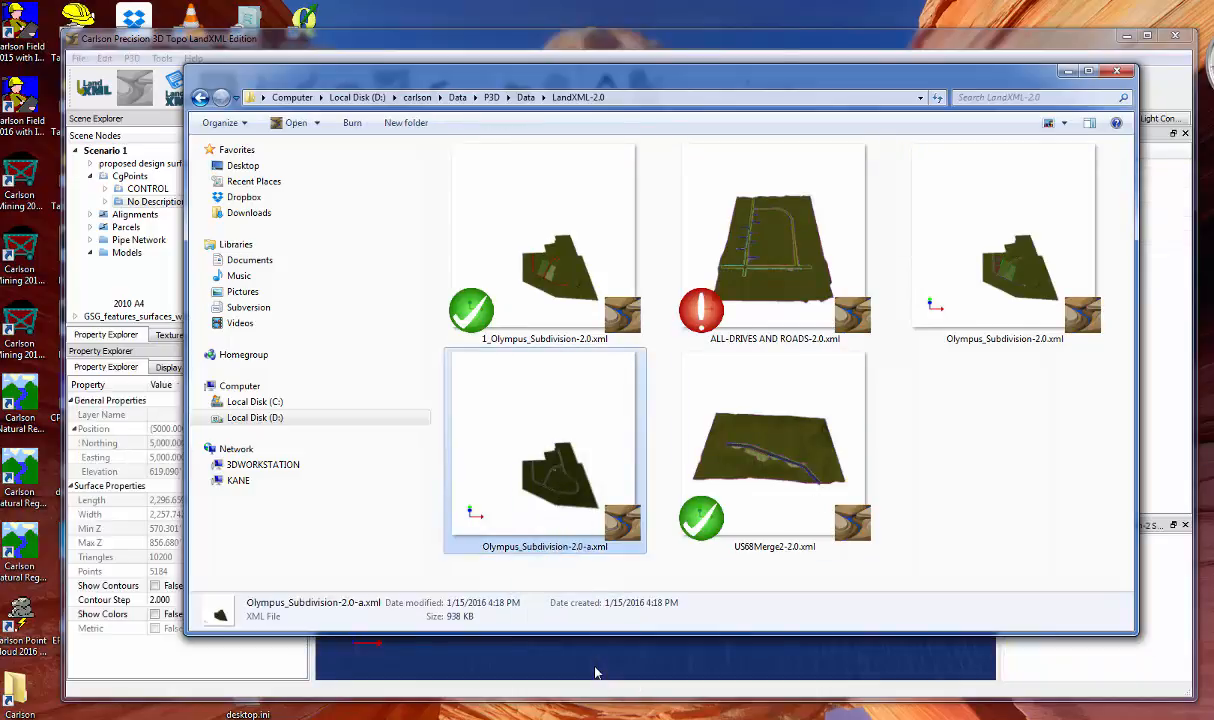
scroll(667, 558, "up", 8)
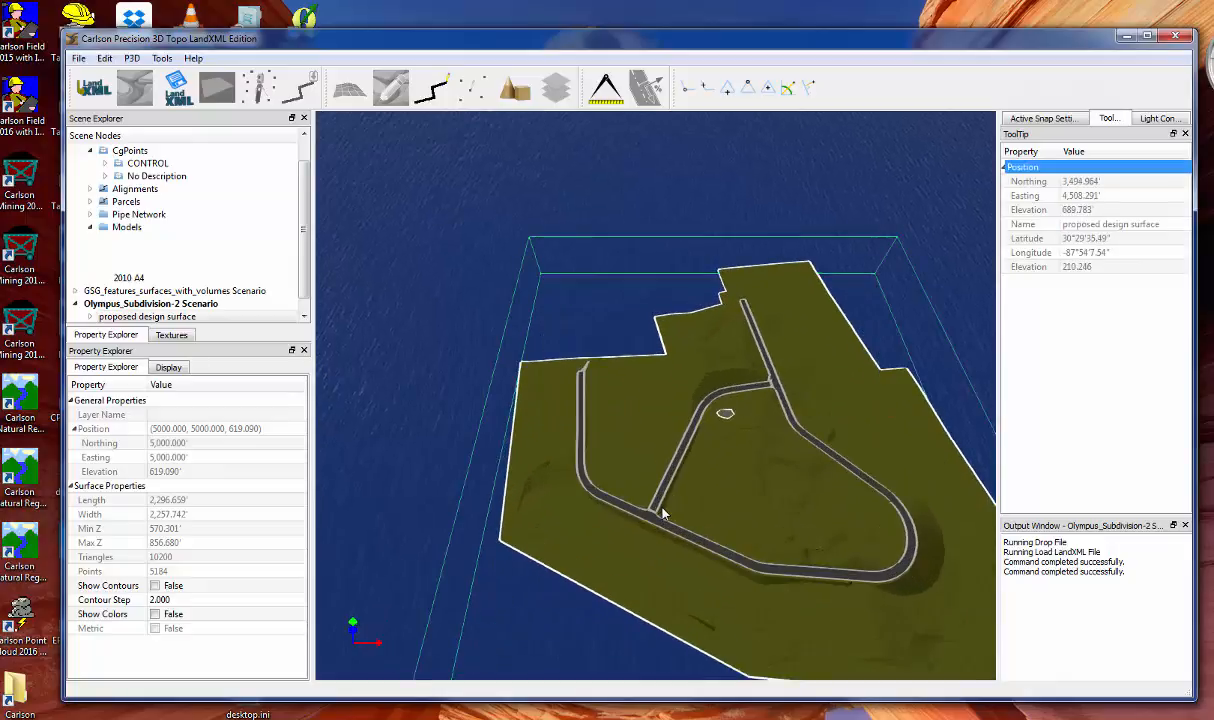
scroll(664, 508, "up", 3)
middle_click_drag(664, 508, 798, 472)
Collapse Scenario 1's Models node, expand CgPoints in the Olympus_Subdivision-2 Scenario, and inspect the points on the surface
left_click(304, 316)
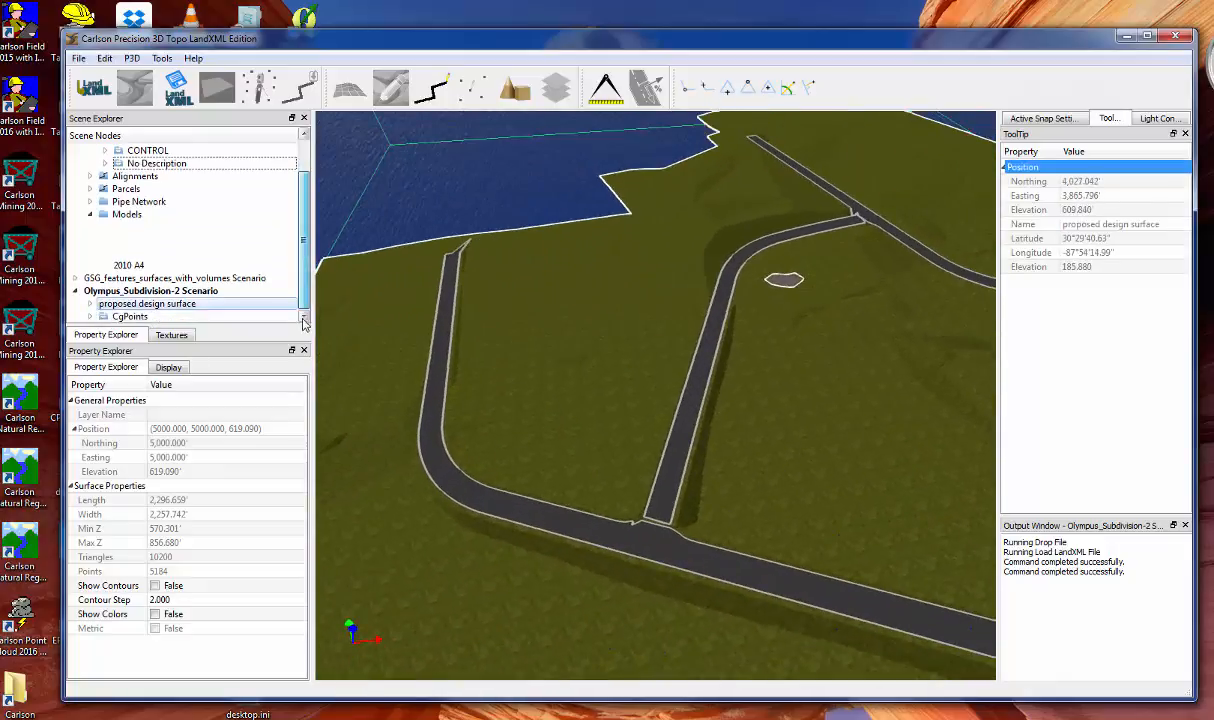
left_click(90, 215)
left_click(133, 303)
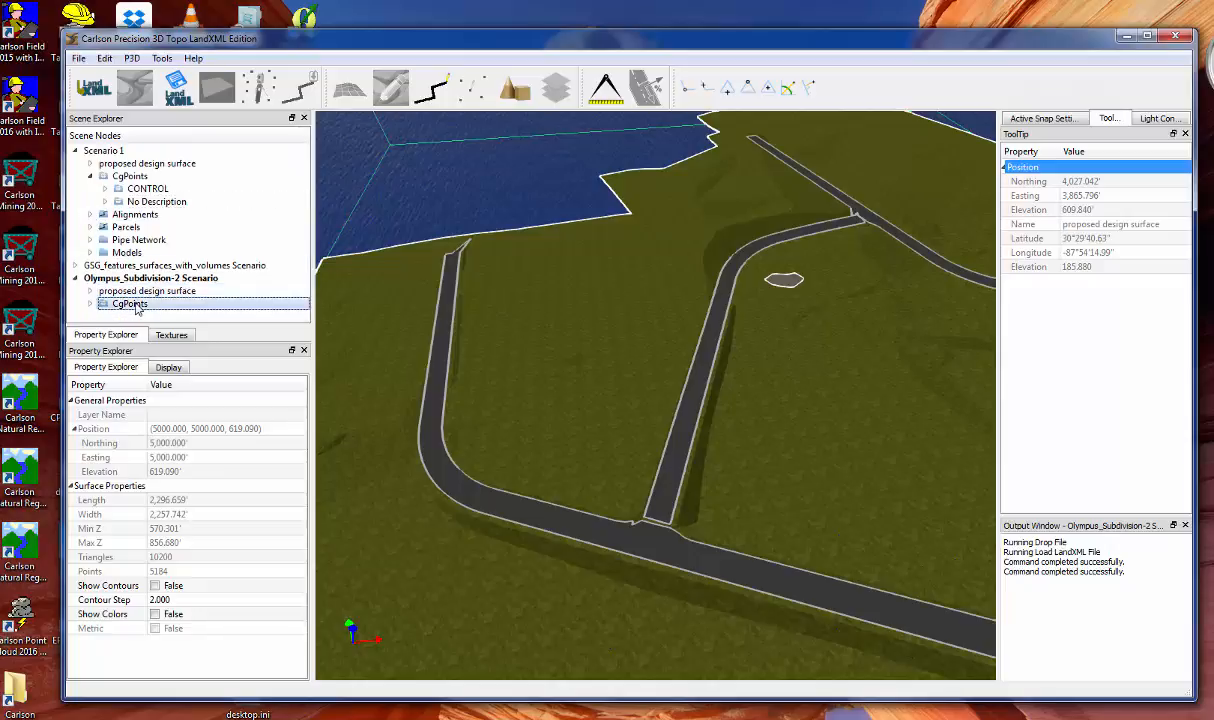
left_click(146, 292)
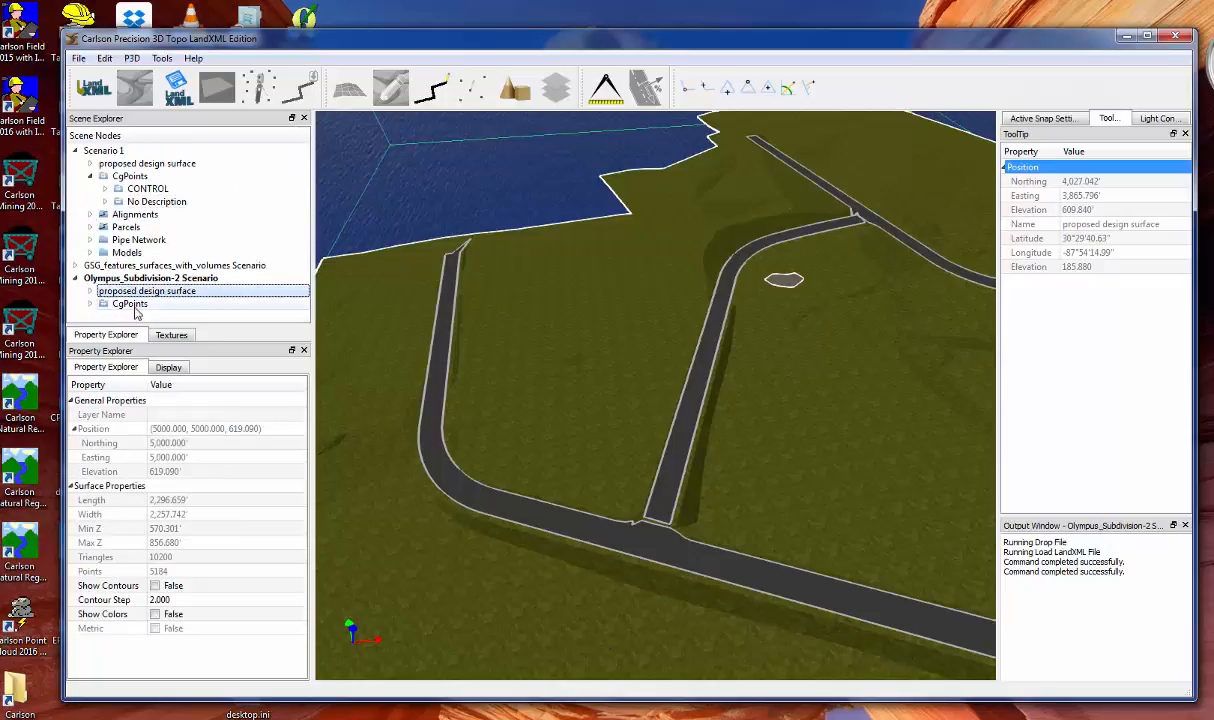
left_click(133, 304)
left_click(91, 303)
middle_click_drag(632, 387, 737, 382)
scroll(716, 271, "up", 3)
scroll(716, 276, "up", 5)
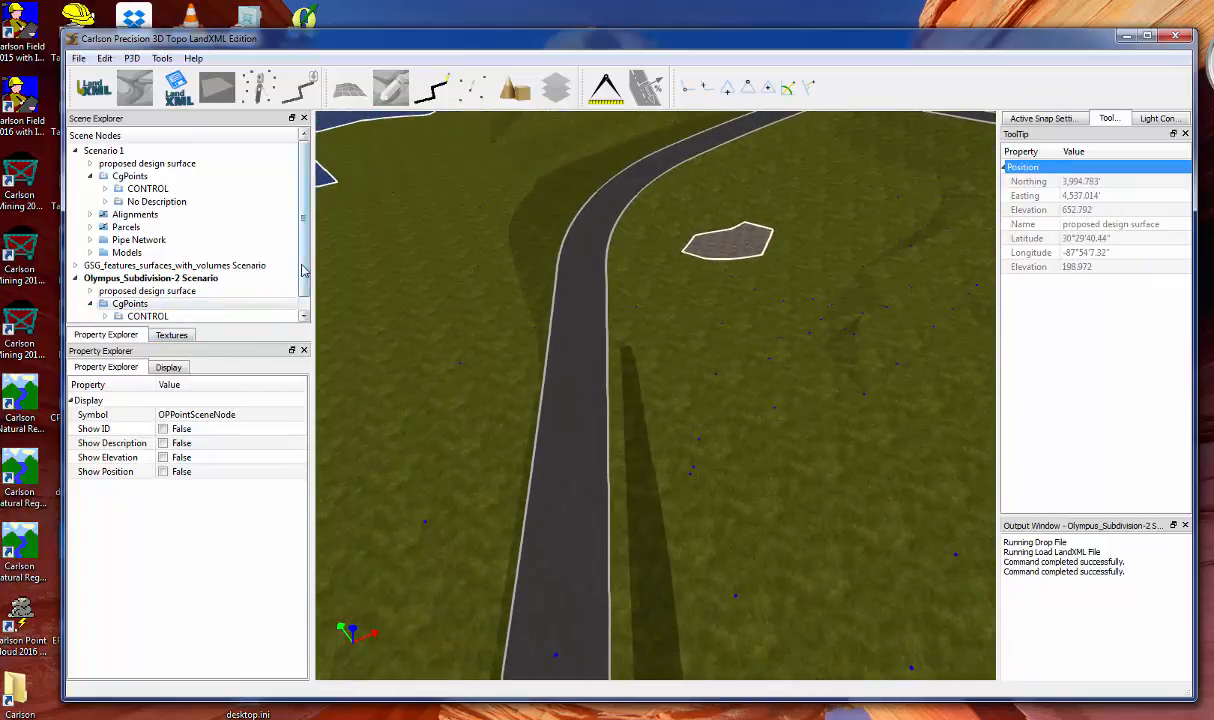
Set the symbol of the CONTROL points in the Olympus_Subdivision-2 Scenario to the Dump Truck model from the vehicles gallery
left_click(304, 315)
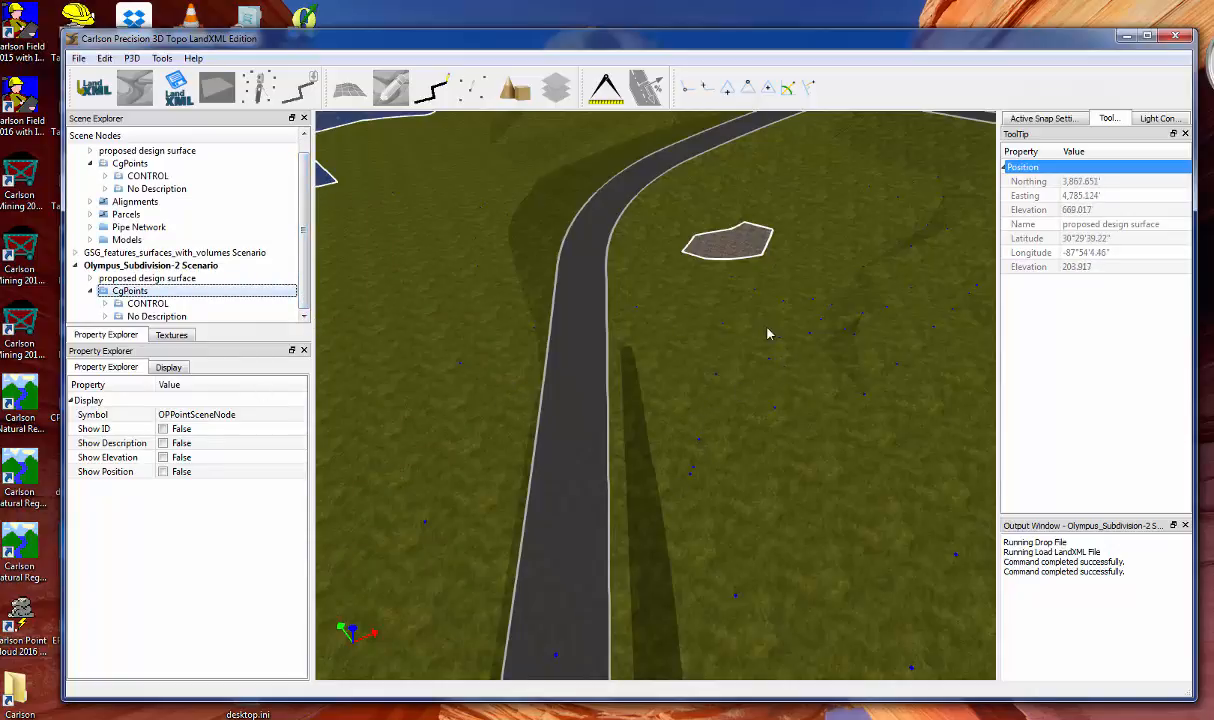
left_click(178, 316)
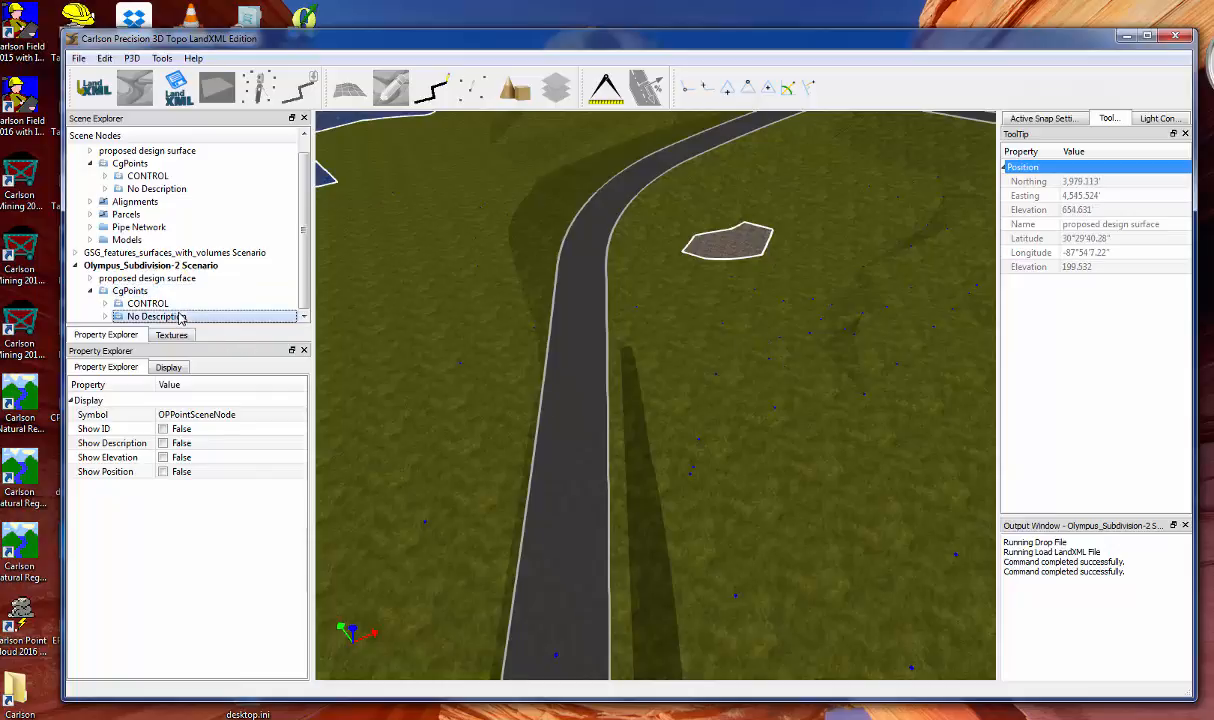
left_click(216, 303)
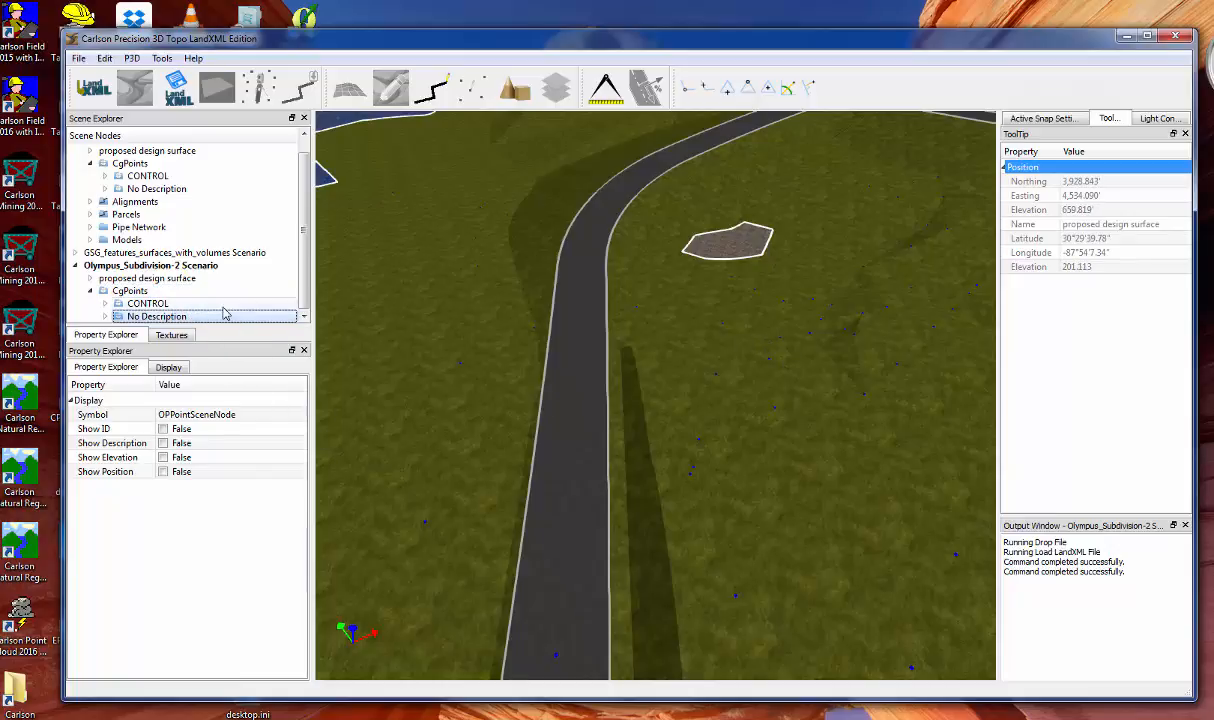
left_click(290, 413)
left_click(298, 414)
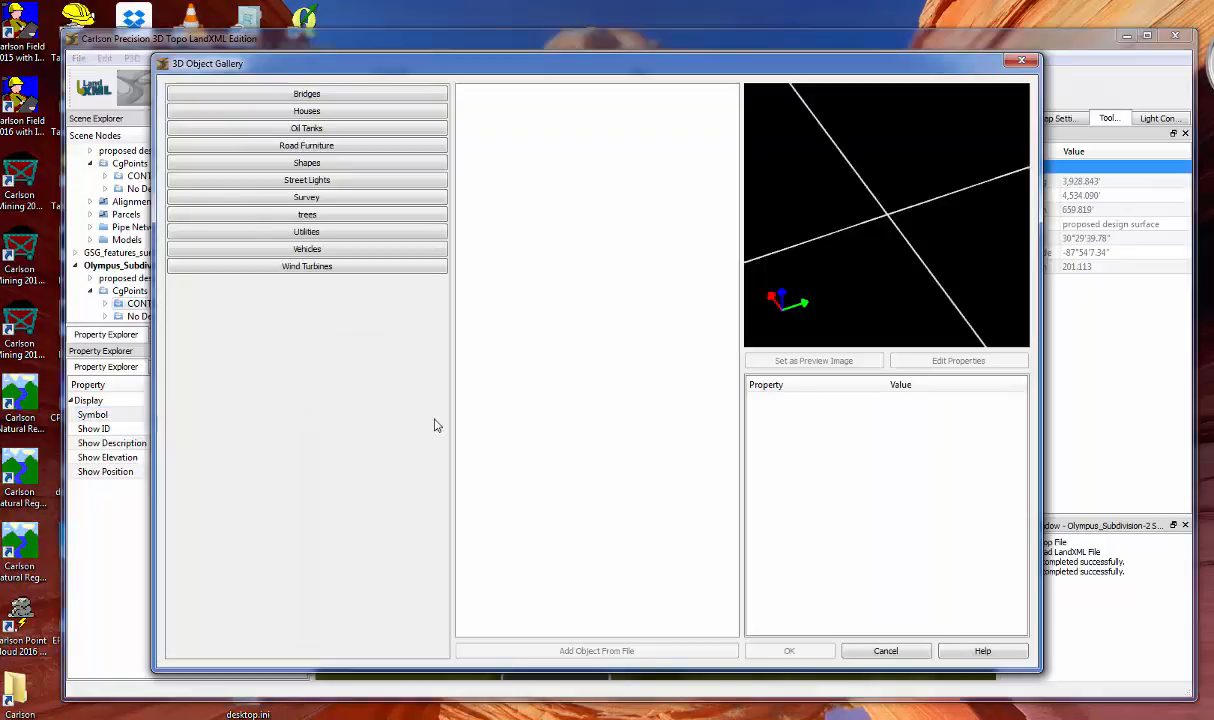
left_click(360, 215)
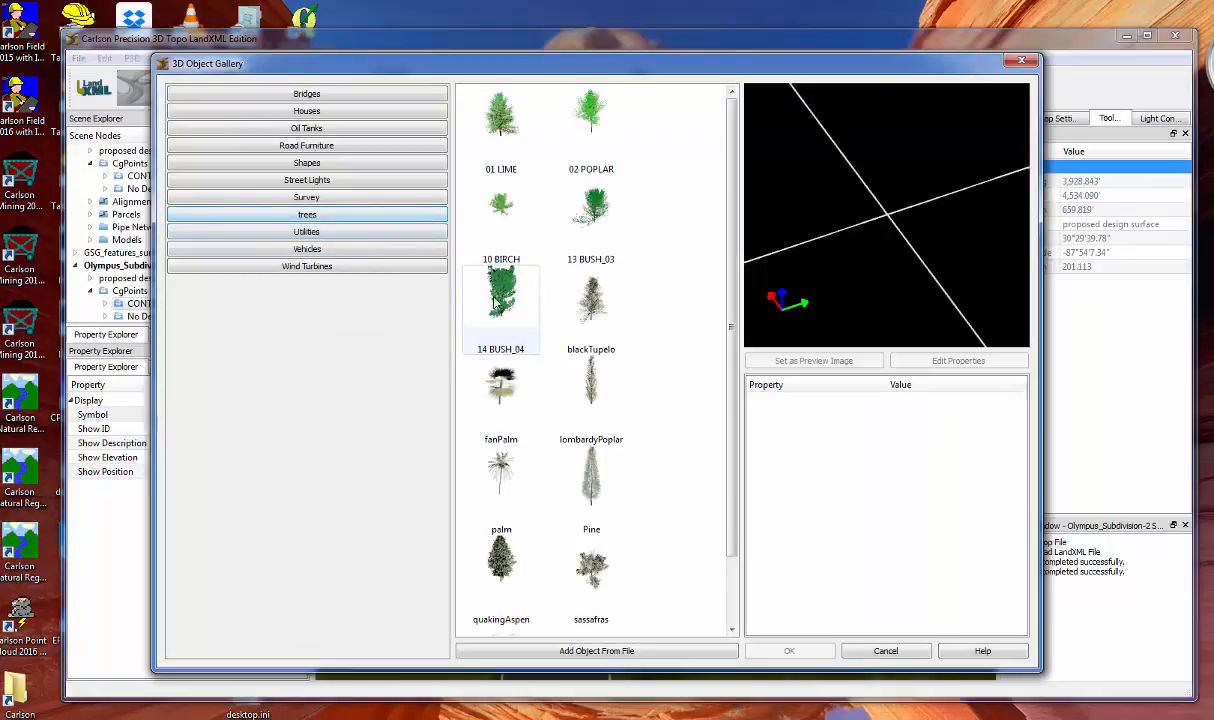
left_click(344, 249)
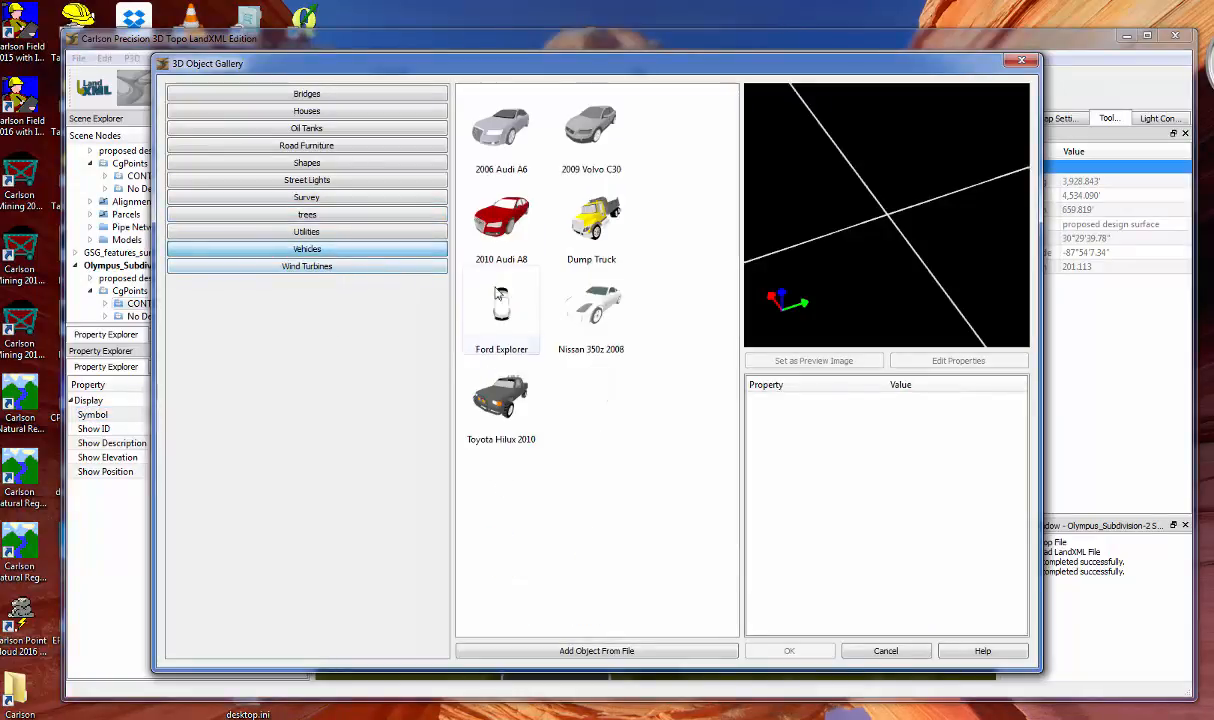
left_click(880, 651)
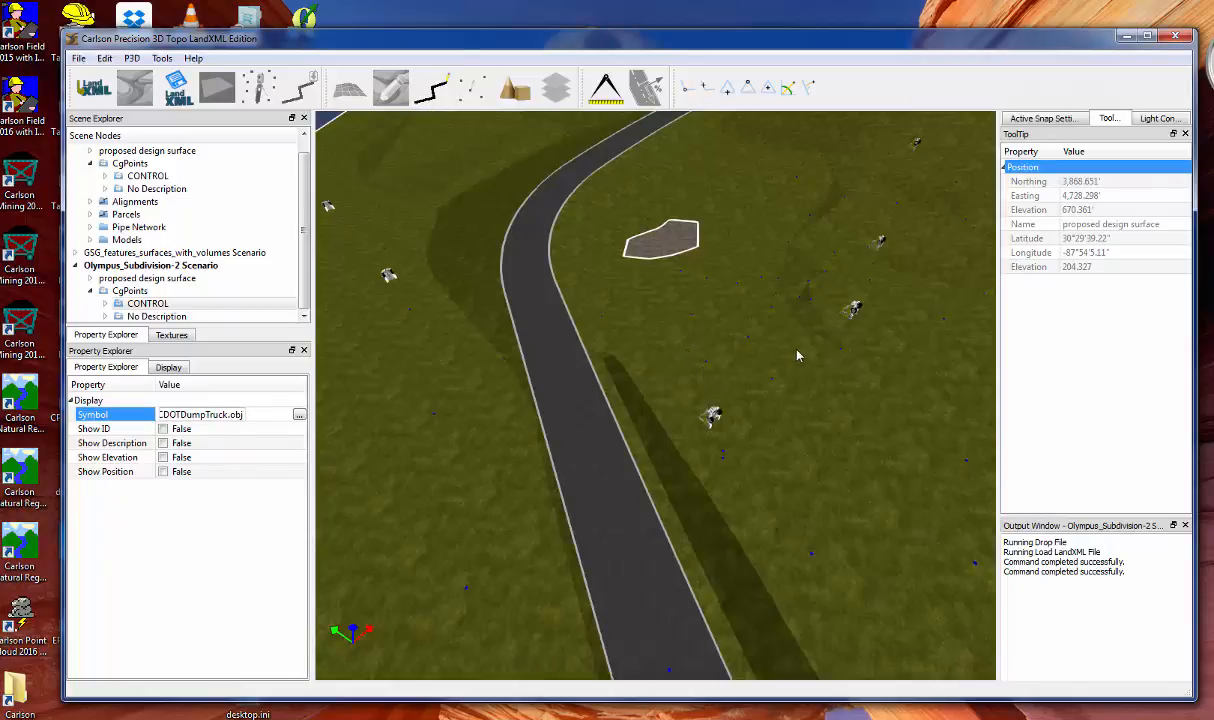
middle_click_drag(786, 352, 740, 333)
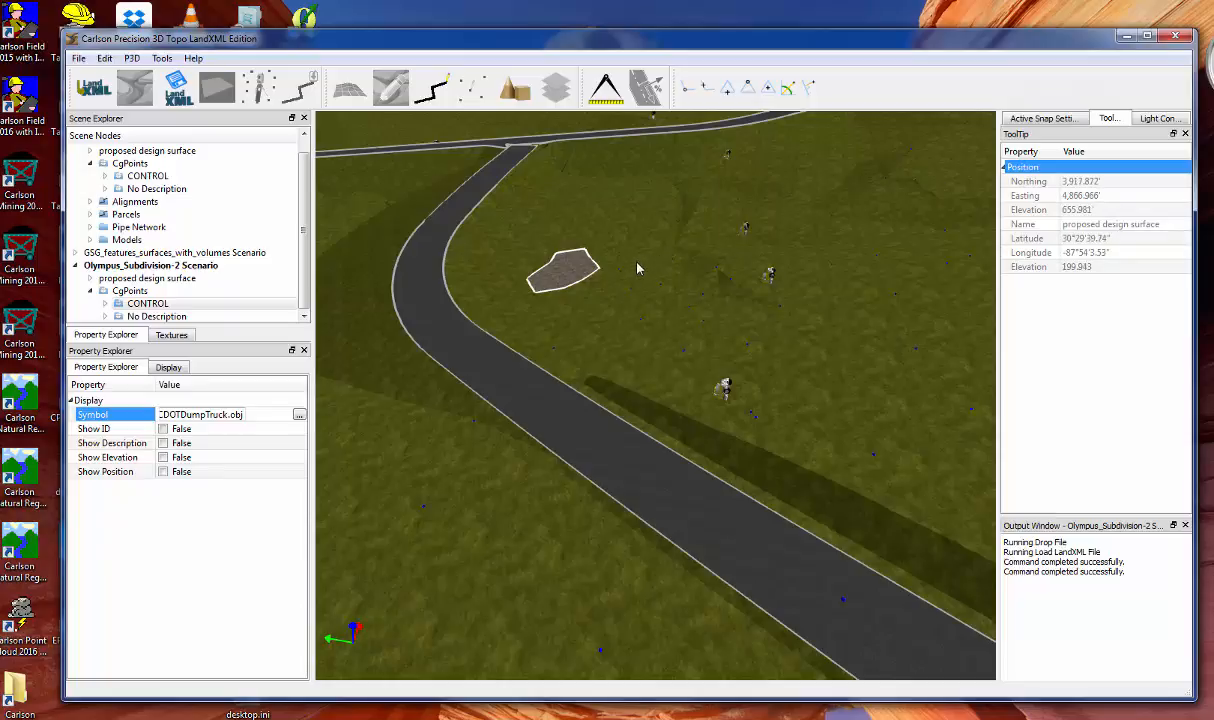
middle_click_drag(637, 265, 637, 262)
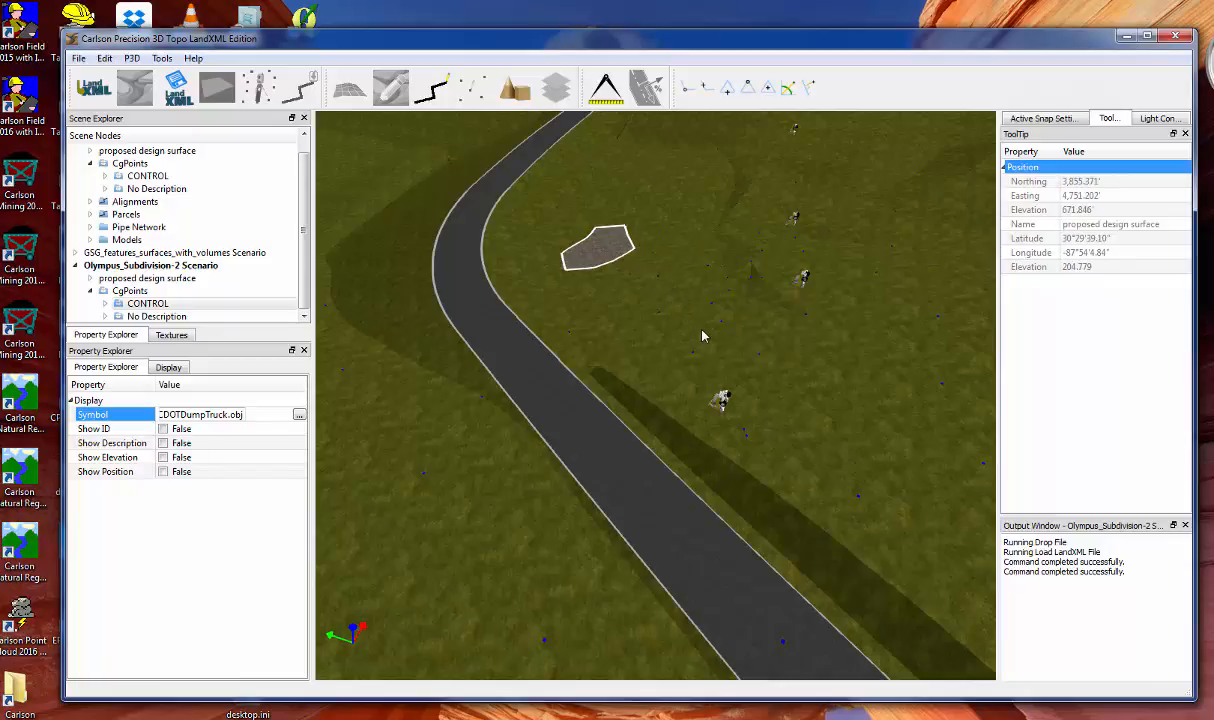
left_click_drag(688, 338, 720, 334)
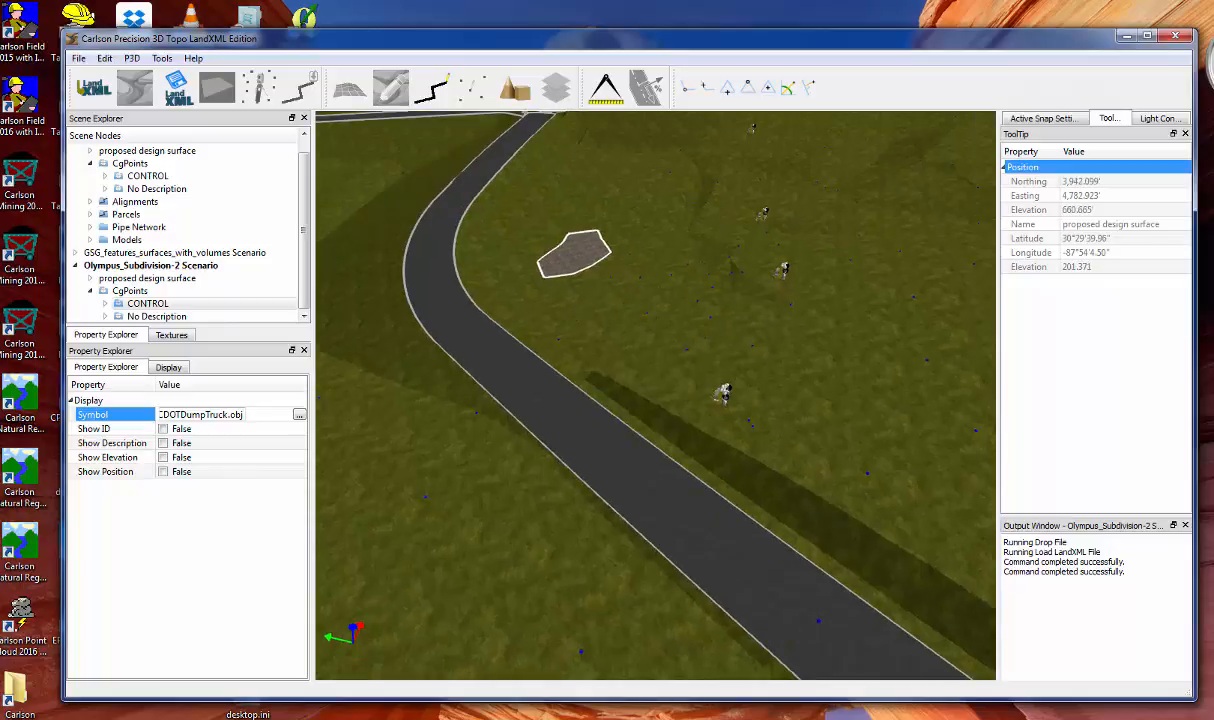